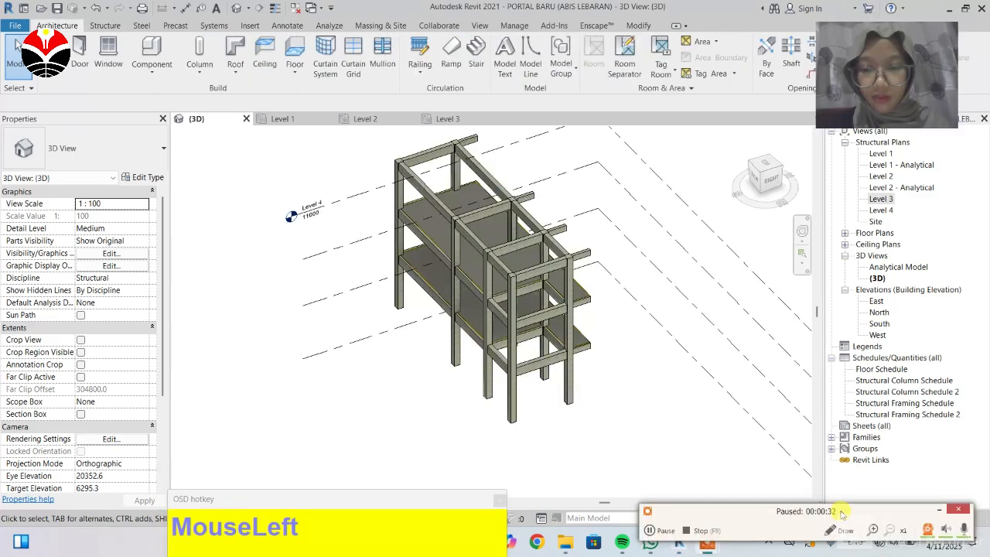
{"action": "left_click", "coordinate": [937, 509]}
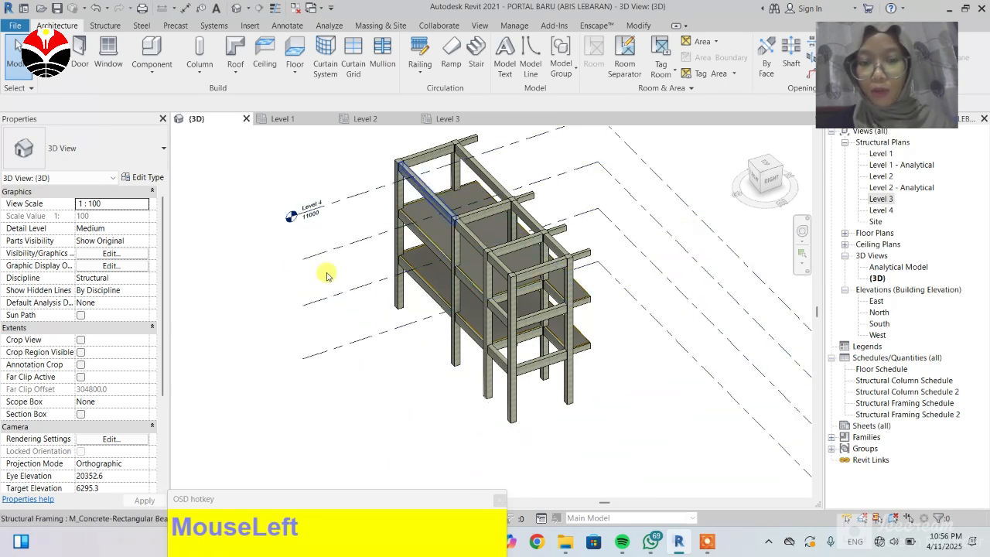
{"action": "scroll", "coordinate": [391, 249], "scroll_direction": "up", "scroll_amount": 4}
{"action": "scroll", "coordinate": [441, 265], "scroll_direction": "down", "scroll_amount": 5}
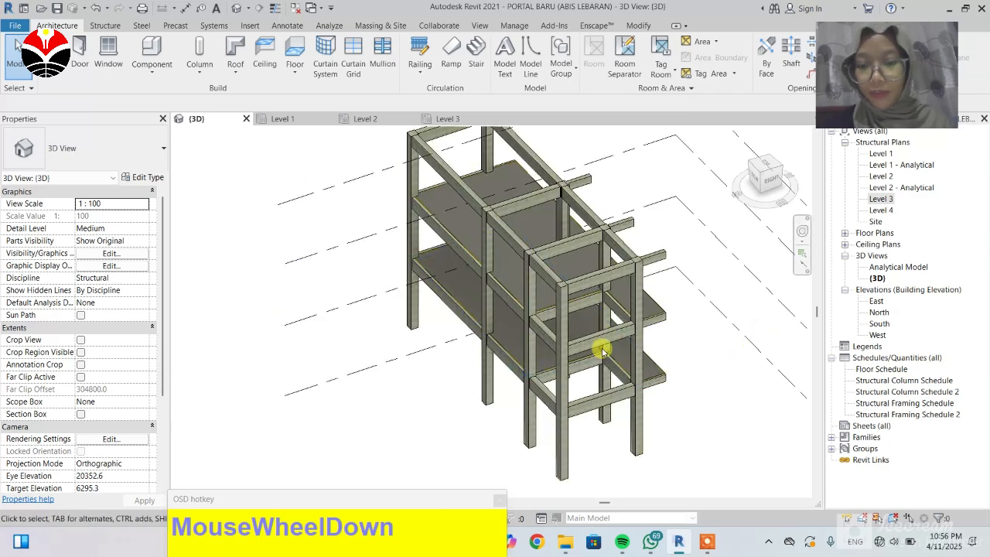
{"action": "scroll", "coordinate": [655, 374], "scroll_direction": "up", "scroll_amount": 3}
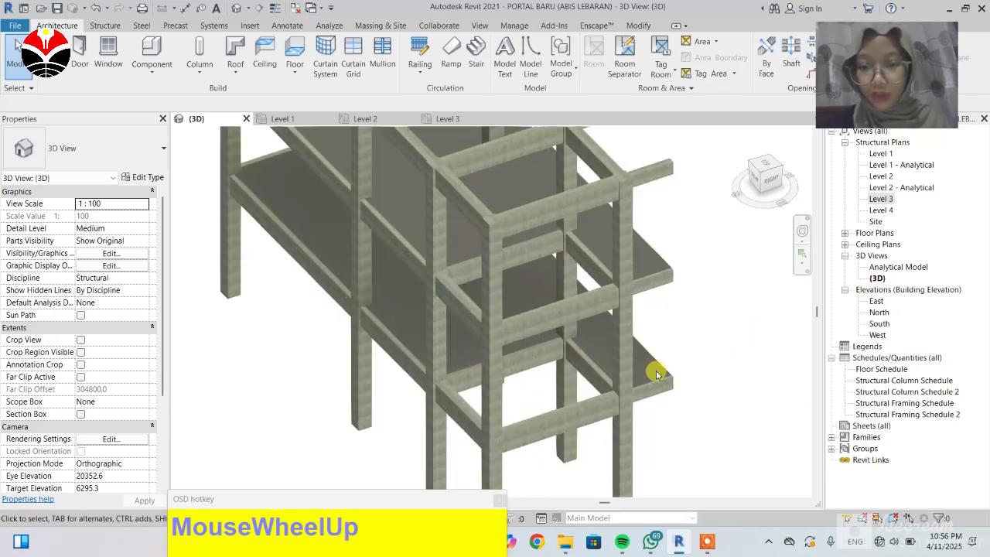
{"action": "scroll", "coordinate": [658, 364], "scroll_direction": "down", "scroll_amount": 2}
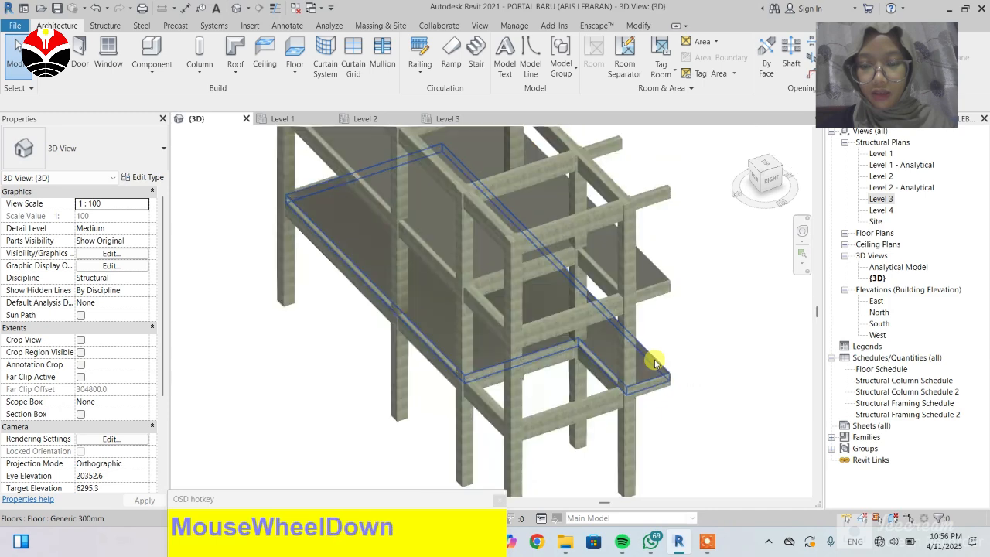
{"action": "scroll", "coordinate": [654, 368], "scroll_direction": "up", "scroll_amount": 2}
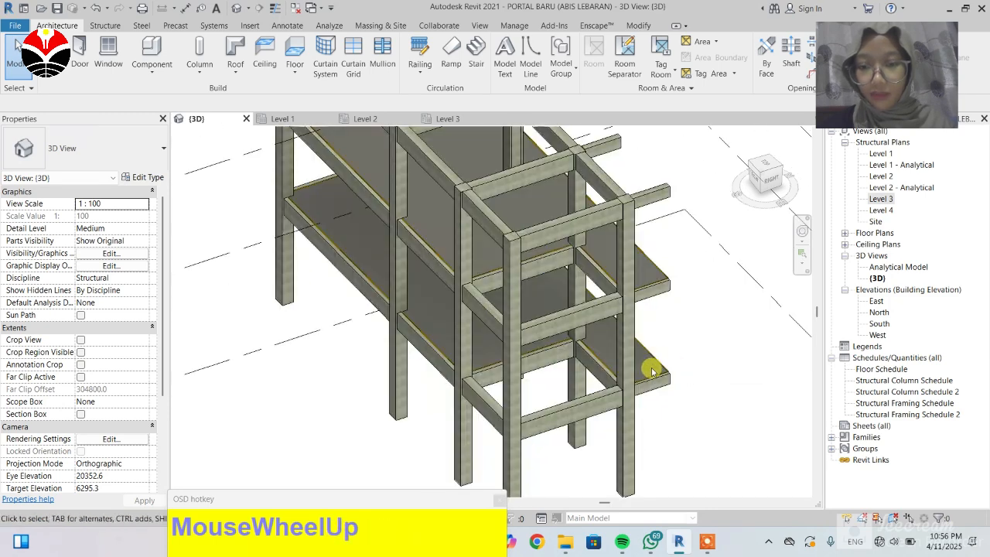
{"action": "left_click", "coordinate": [89, 29]}
{"action": "left_click", "coordinate": [61, 28]}
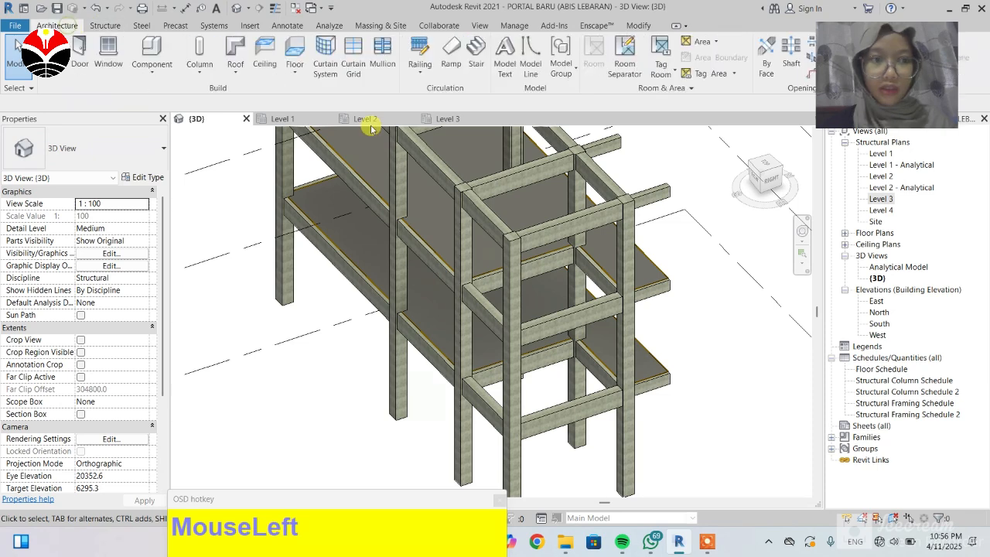
Step: Select the Level 2 floor slab in the 3D view and inspect its properties
{"action": "left_click", "coordinate": [655, 367]}
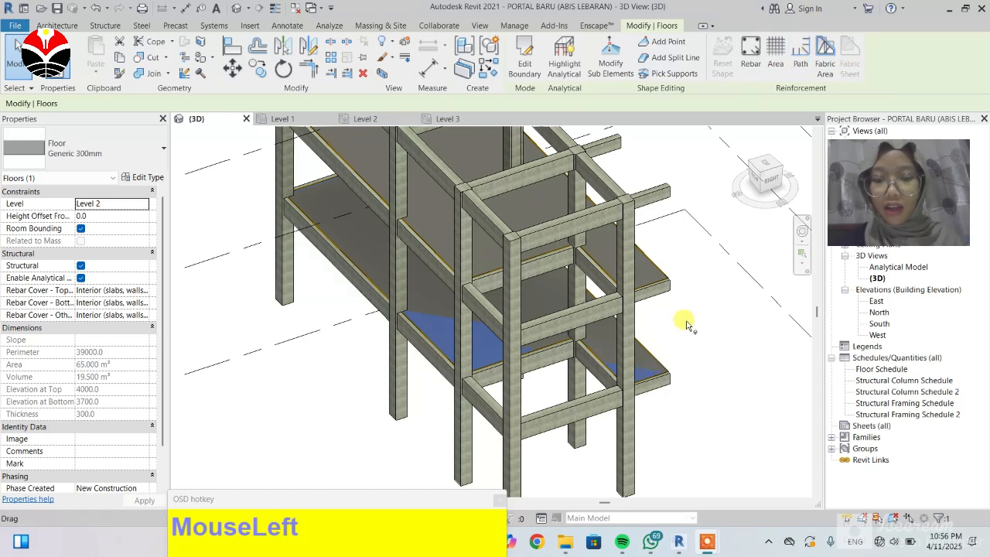
{"action": "scroll", "coordinate": [662, 327], "scroll_direction": "down", "scroll_amount": 2}
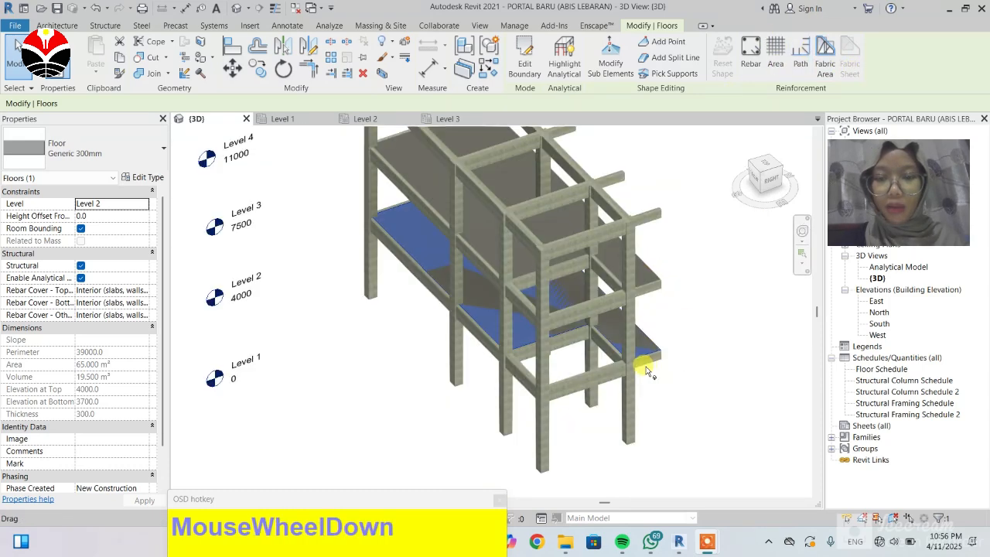
{"action": "left_click", "coordinate": [642, 335]}
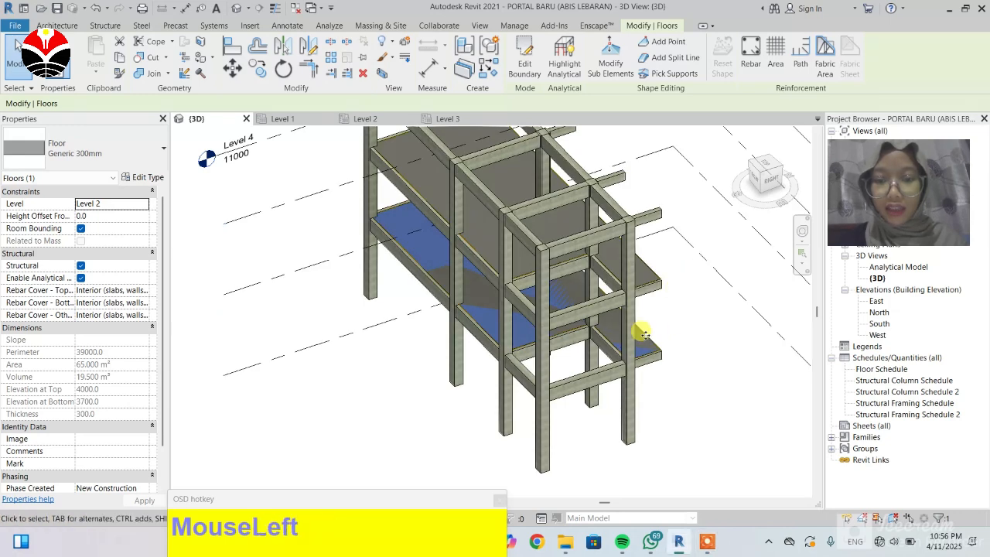
{"action": "left_click_drag", "start_coordinate": [646, 344], "coordinate": [648, 345]}
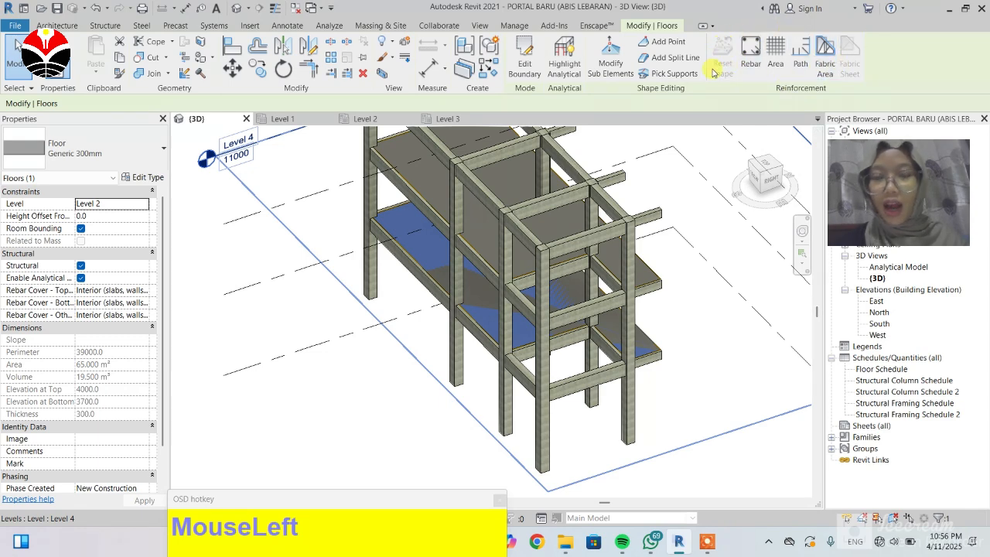
{"action": "left_click", "coordinate": [61, 25]}
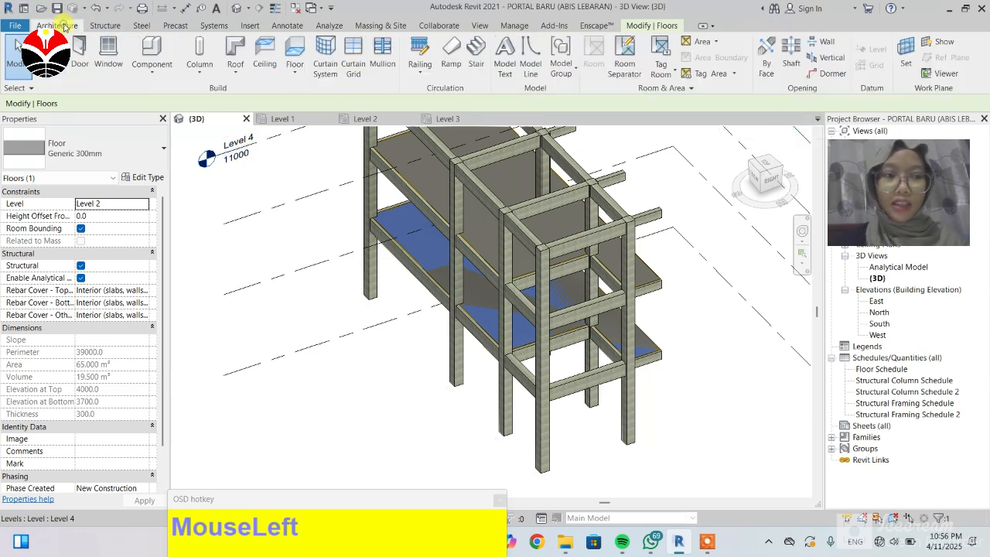
{"action": "left_click", "coordinate": [114, 26]}
{"action": "scroll", "coordinate": [652, 359], "scroll_direction": "up", "scroll_amount": 3}
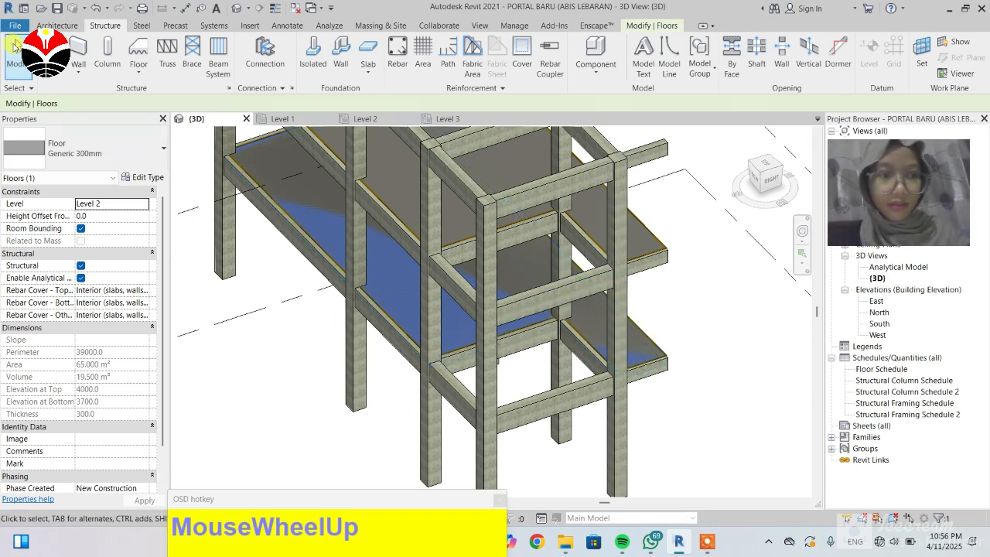
{"action": "left_click", "coordinate": [17, 55]}
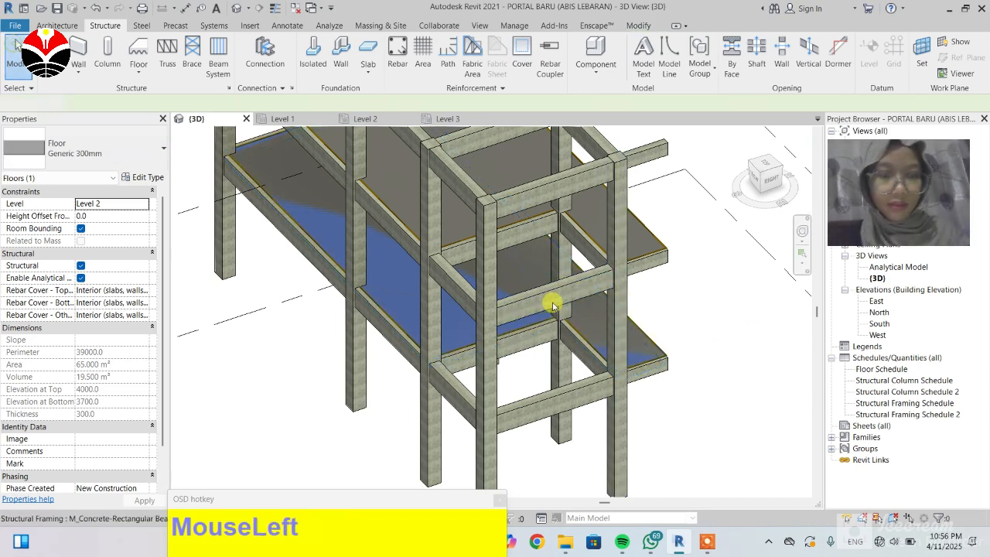
{"action": "left_click", "coordinate": [673, 349]}
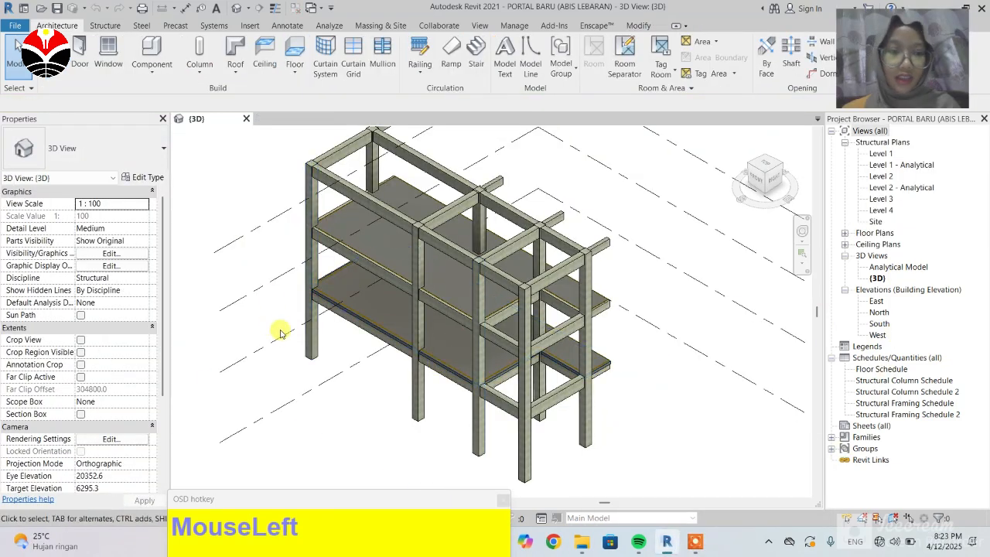
Step: Examine the slab edges and beams around the 3D frame
{"action": "scroll", "coordinate": [325, 320], "scroll_direction": "down", "scroll_amount": 3}
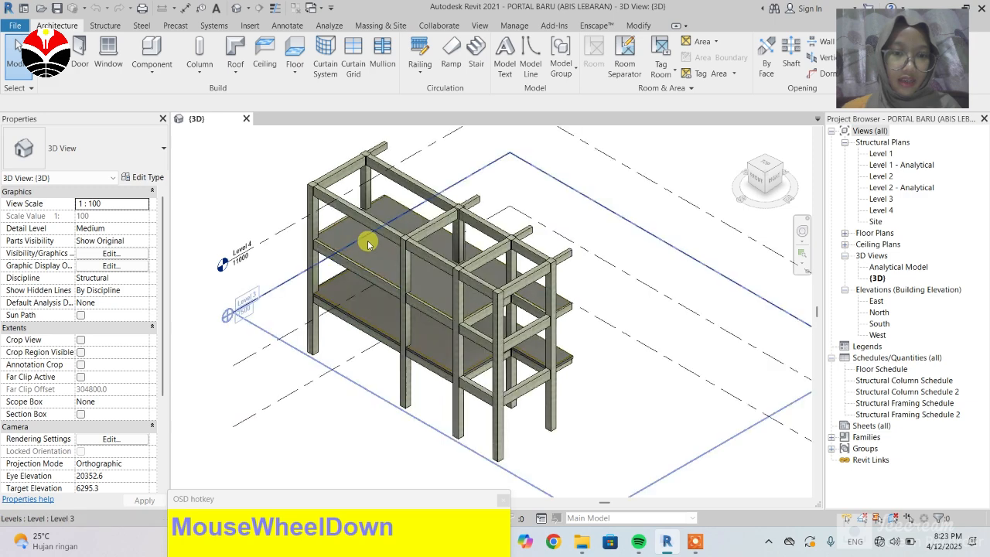
{"action": "scroll", "coordinate": [343, 320], "scroll_direction": "up", "scroll_amount": 2}
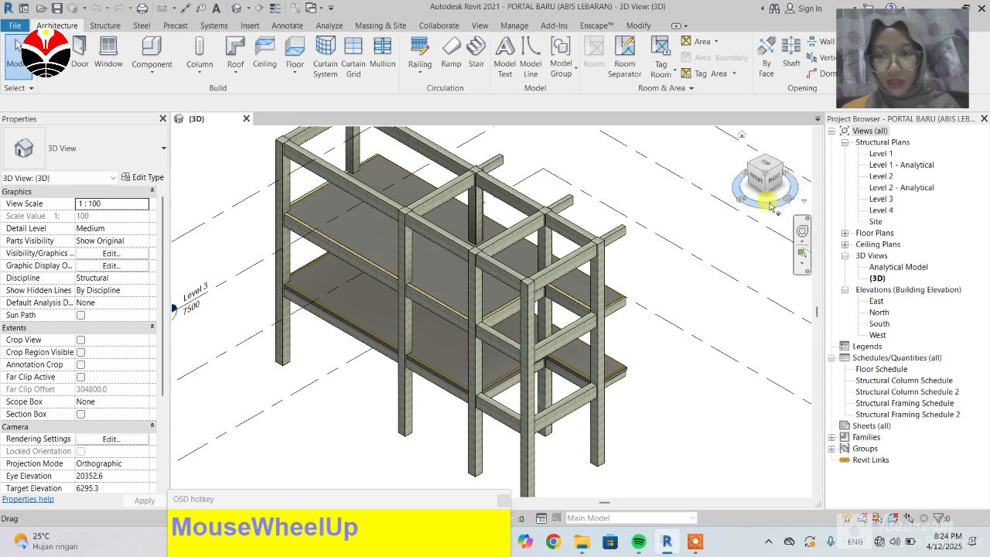
{"action": "left_click_drag", "start_coordinate": [750, 206], "coordinate": [731, 199]}
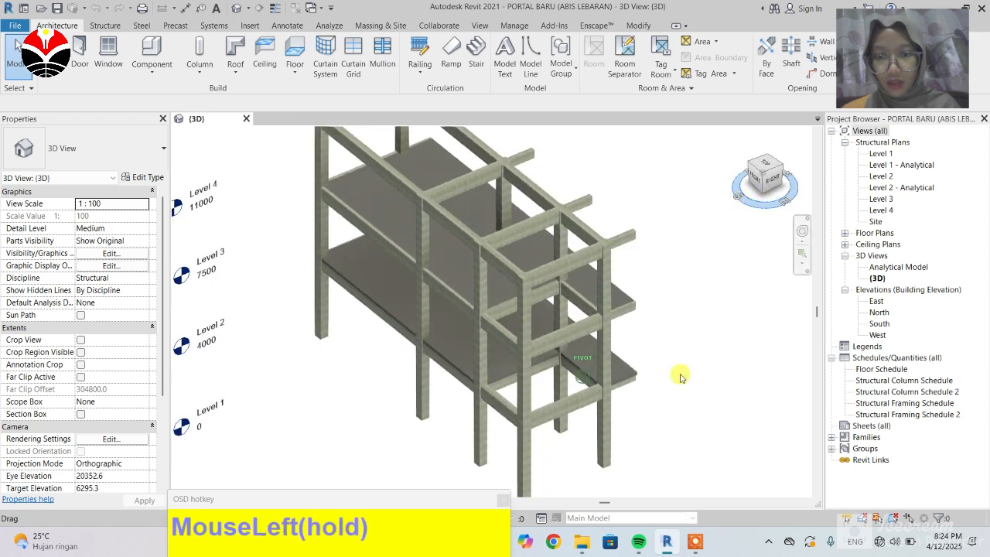
{"action": "scroll", "coordinate": [623, 392], "scroll_direction": "up", "scroll_amount": 1}
{"action": "scroll", "coordinate": [623, 392], "scroll_direction": "up", "scroll_amount": 5}
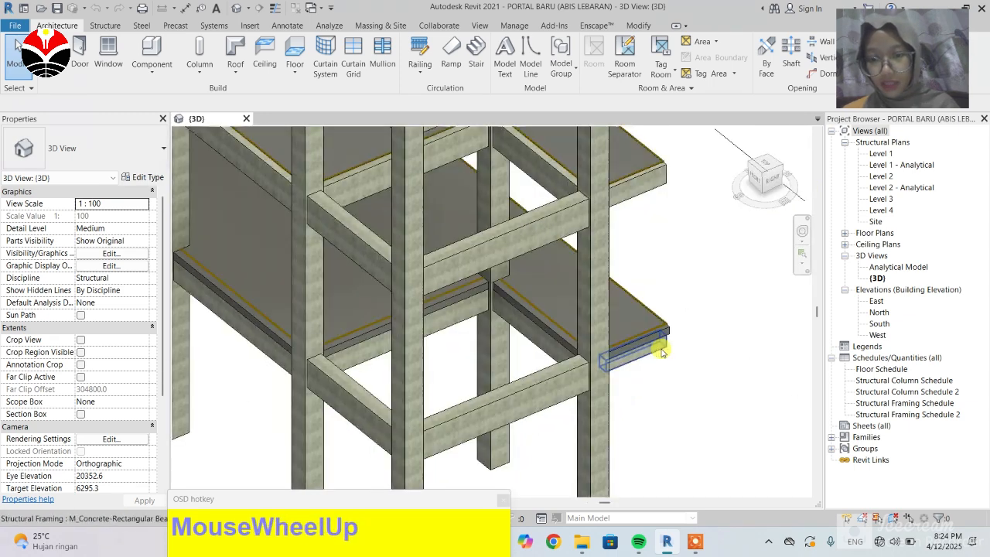
{"action": "scroll", "coordinate": [699, 314], "scroll_direction": "up", "scroll_amount": 3}
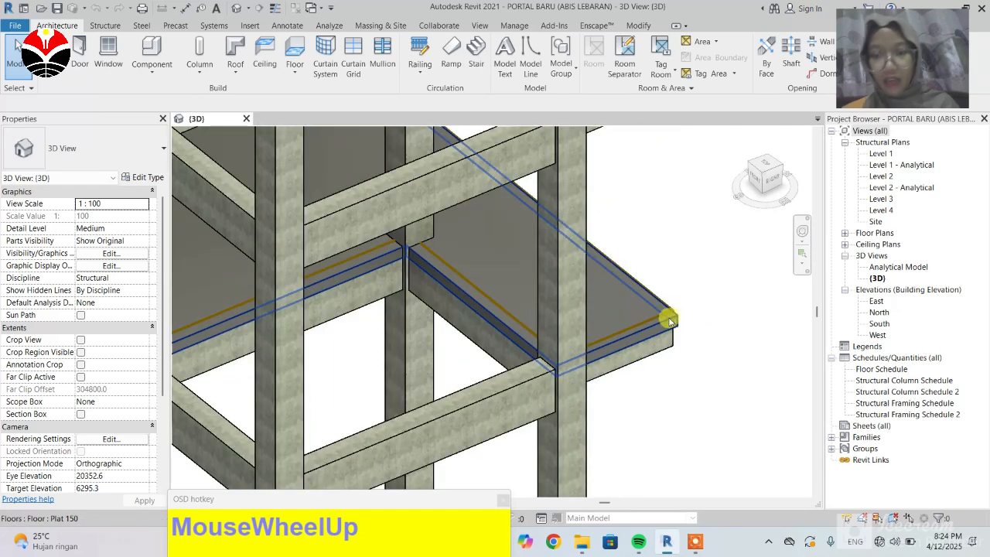
{"action": "scroll", "coordinate": [673, 321], "scroll_direction": "down", "scroll_amount": 3}
{"action": "scroll", "coordinate": [652, 340], "scroll_direction": "down", "scroll_amount": 4}
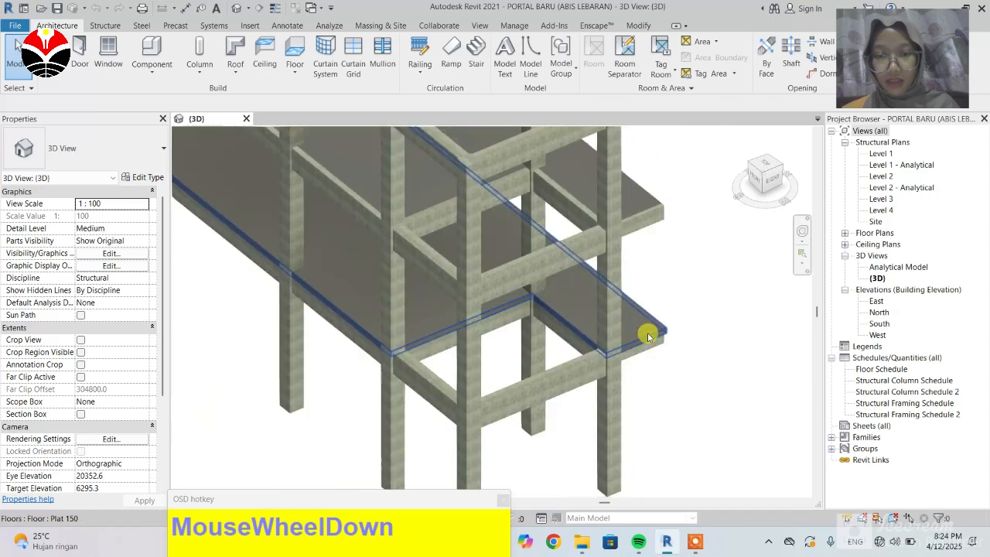
Step: Inspect the Plat 150 floor type's properties and layer assembly, then examine the slab edge in 3D
{"action": "left_click", "coordinate": [648, 321]}
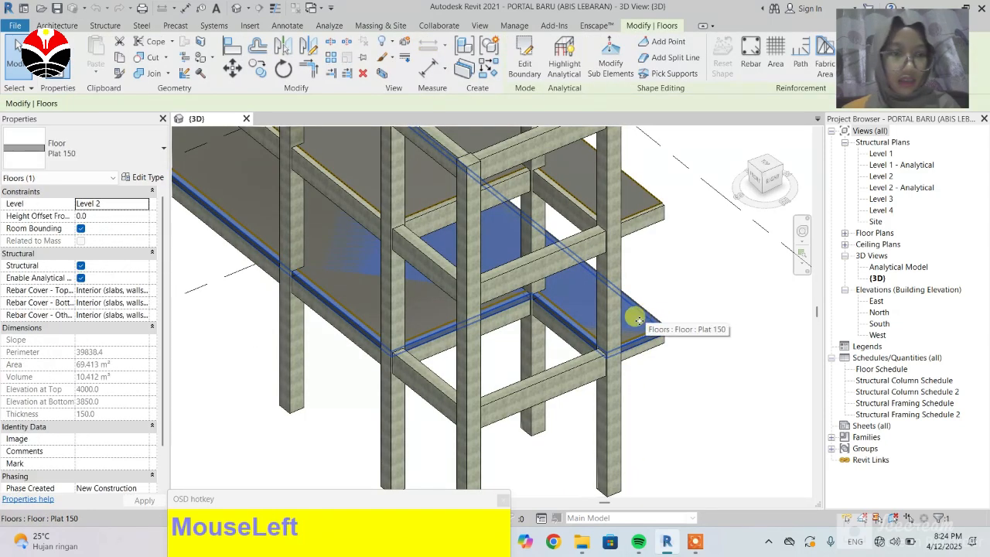
{"action": "left_click", "coordinate": [154, 179]}
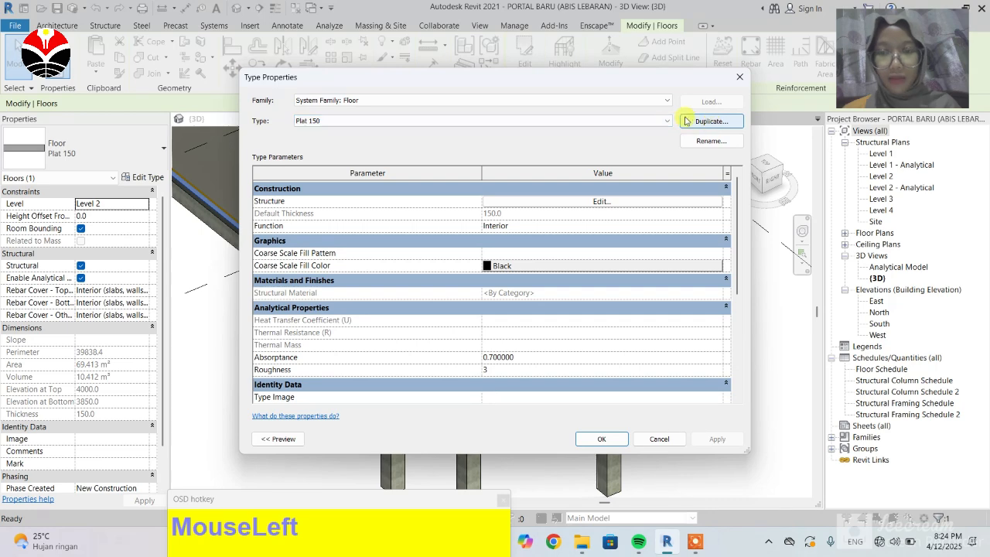
{"action": "left_click", "coordinate": [366, 122]}
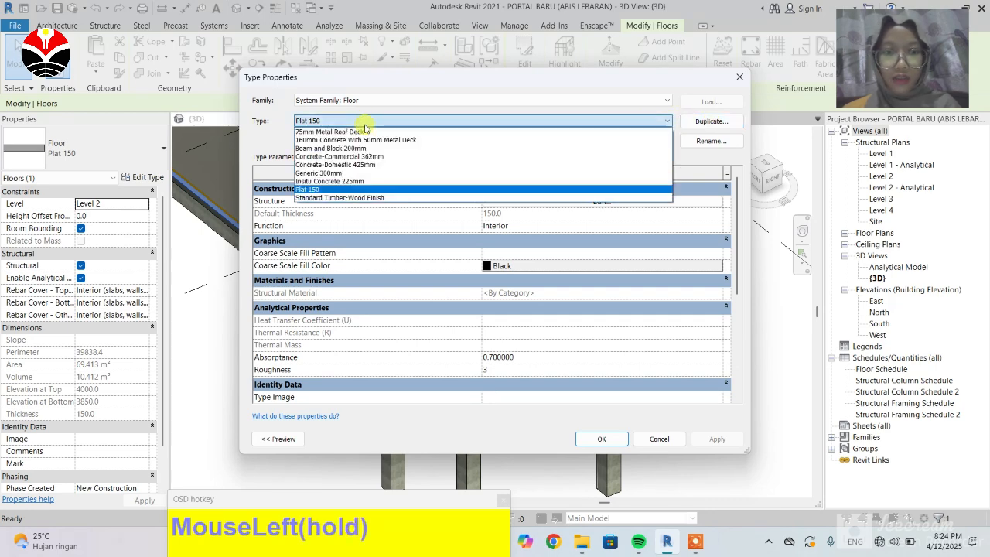
{"action": "left_click", "coordinate": [271, 145]}
{"action": "left_click", "coordinate": [272, 144]}
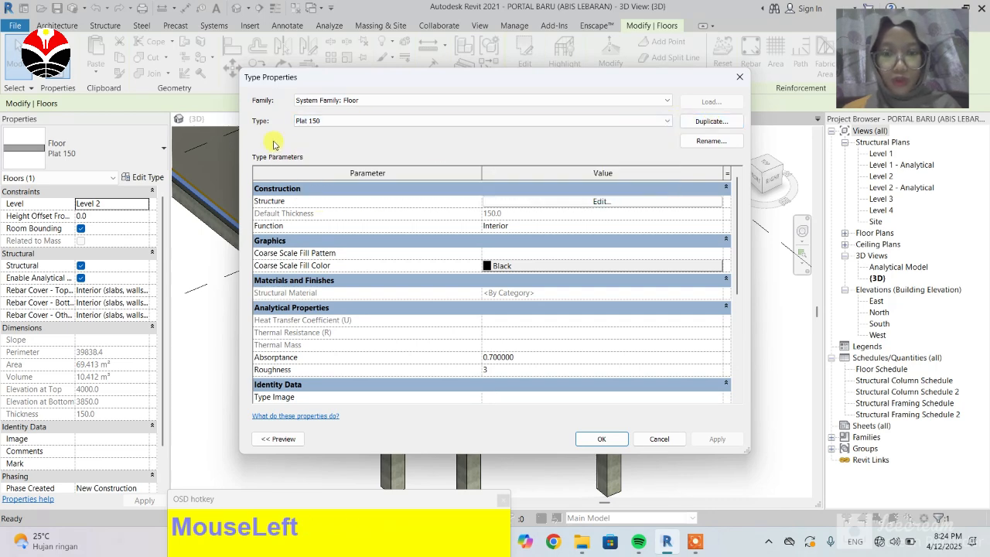
{"action": "left_click", "coordinate": [608, 202]}
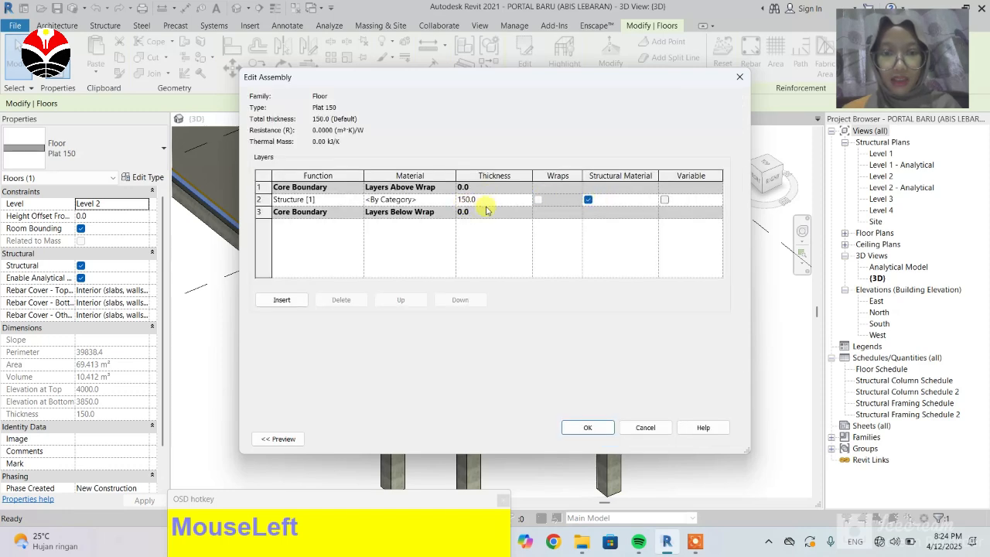
{"action": "left_click", "coordinate": [587, 430]}
{"action": "left_click", "coordinate": [601, 439]}
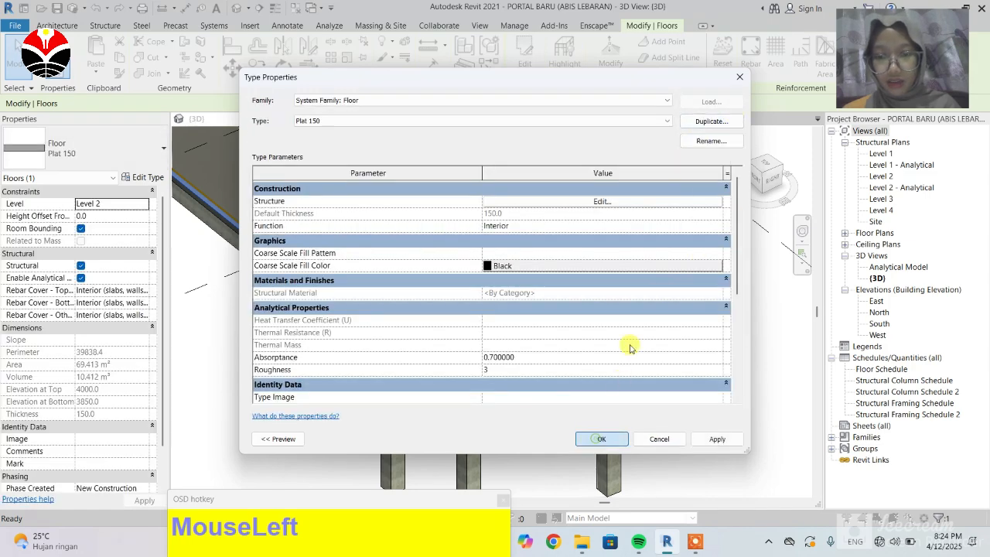
{"action": "scroll", "coordinate": [696, 357], "scroll_direction": "up", "scroll_amount": 3}
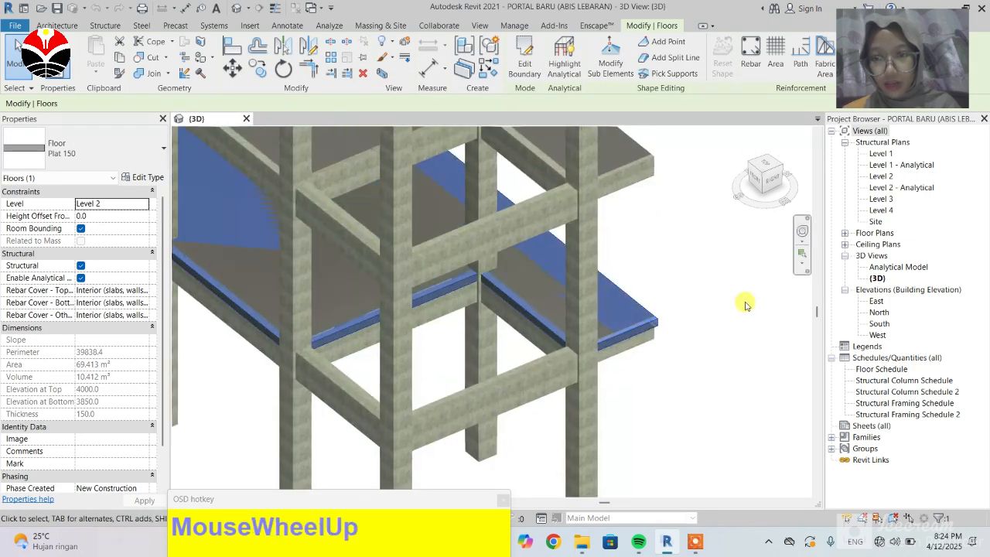
{"action": "scroll", "coordinate": [745, 305], "scroll_direction": "up", "scroll_amount": 2}
{"action": "left_click_drag", "start_coordinate": [739, 200], "coordinate": [734, 183]}
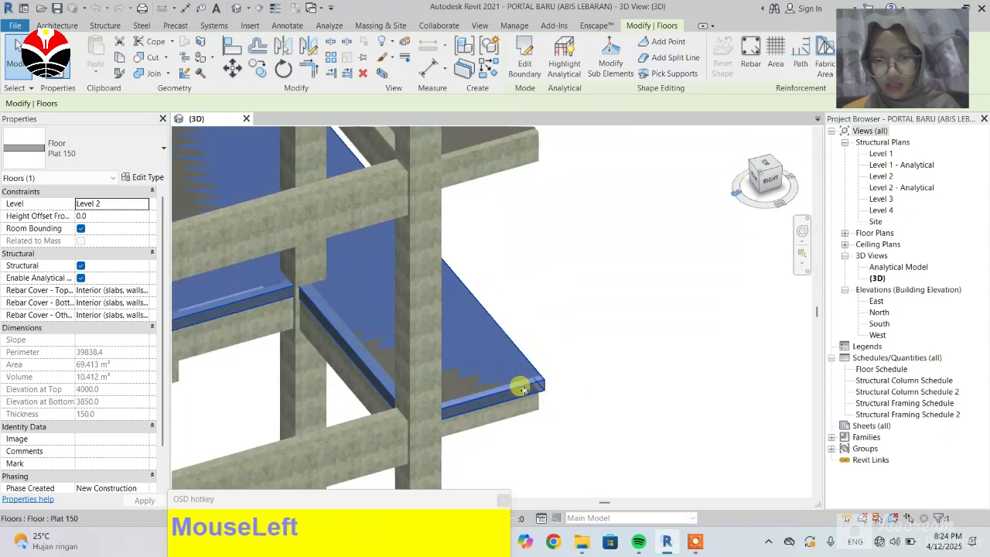
{"action": "scroll", "coordinate": [675, 278], "scroll_direction": "down", "scroll_amount": 2}
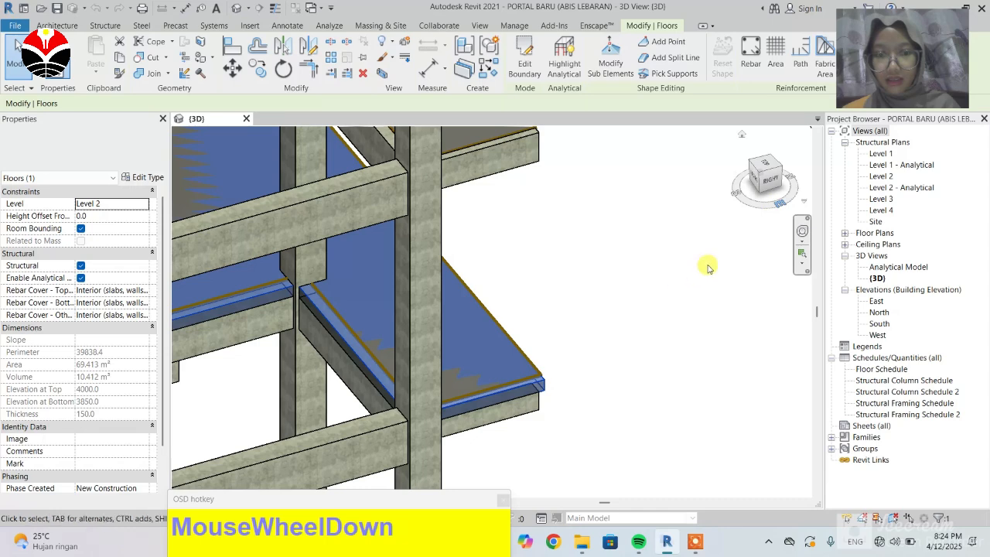
{"action": "scroll", "coordinate": [709, 267], "scroll_direction": "down", "scroll_amount": 3}
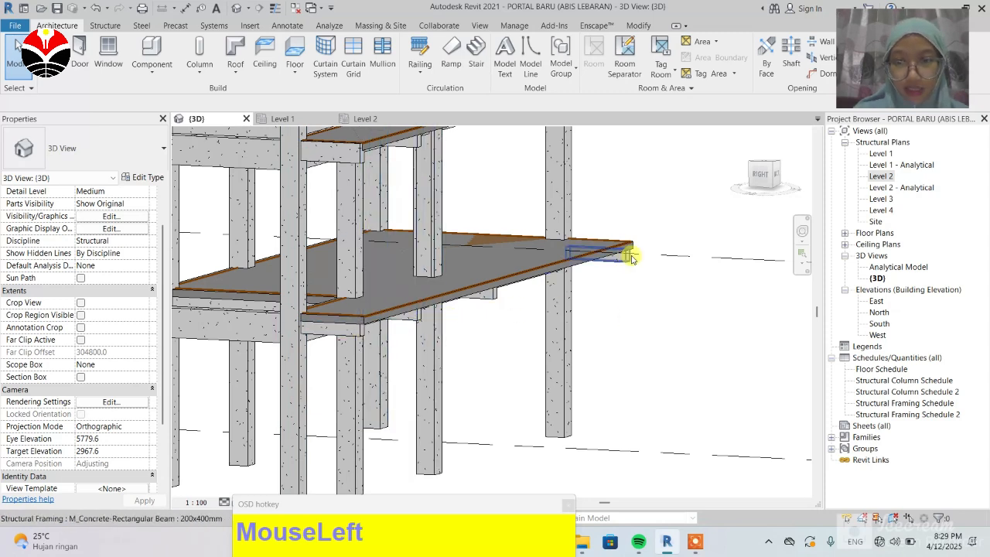
Step: Open the Level 2 structural plan and draw a Generic - 200mm structural wall about 14200 mm long along the slab's north edge
{"action": "left_click", "coordinate": [363, 118]}
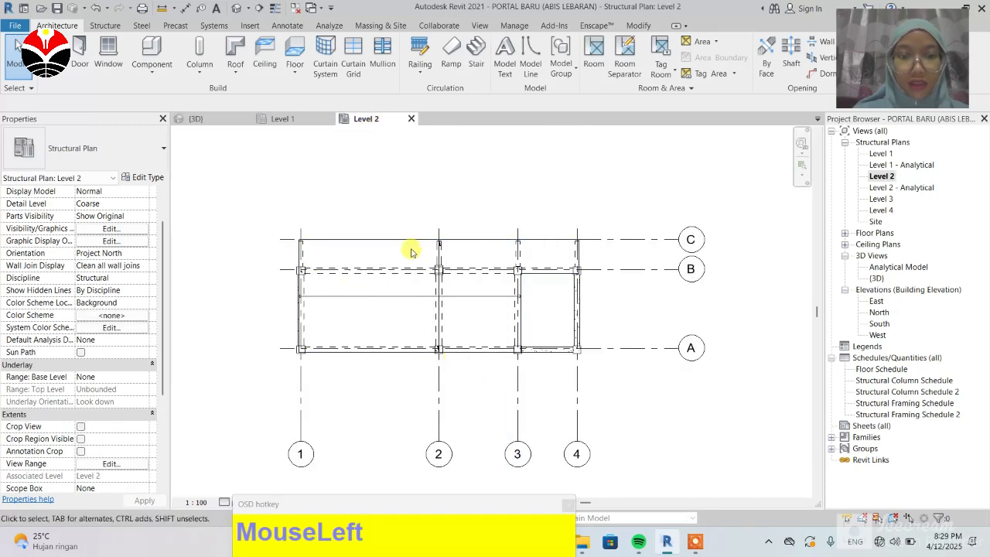
{"action": "scroll", "coordinate": [408, 193], "scroll_direction": "up", "scroll_amount": 1}
{"action": "left_click", "coordinate": [105, 25]}
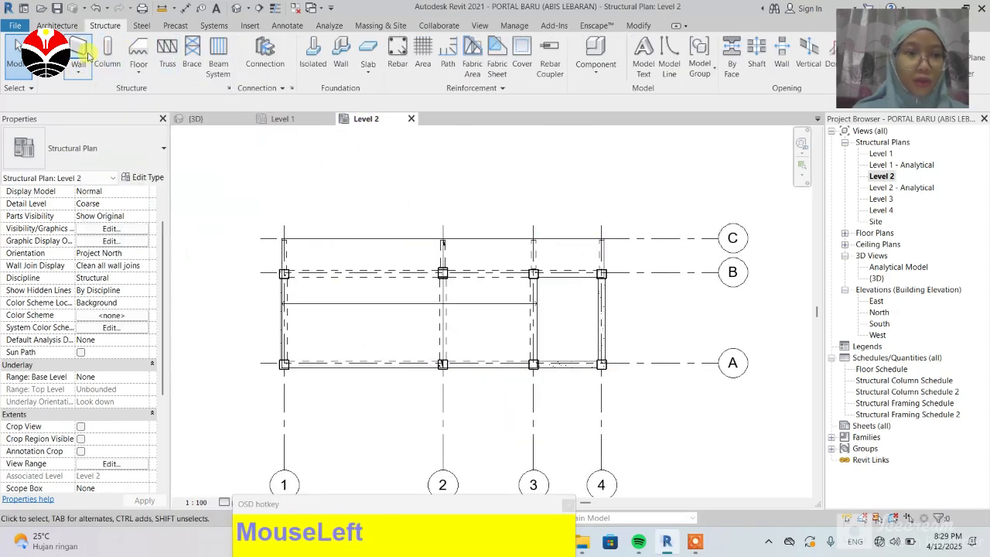
{"action": "scroll", "coordinate": [290, 246], "scroll_direction": "up", "scroll_amount": 2}
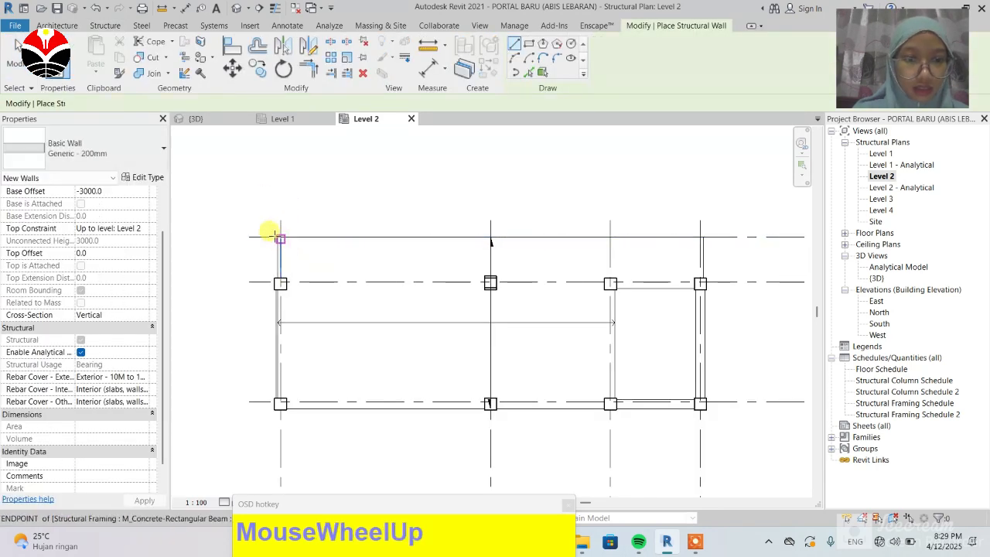
{"action": "scroll", "coordinate": [271, 231], "scroll_direction": "up", "scroll_amount": 2}
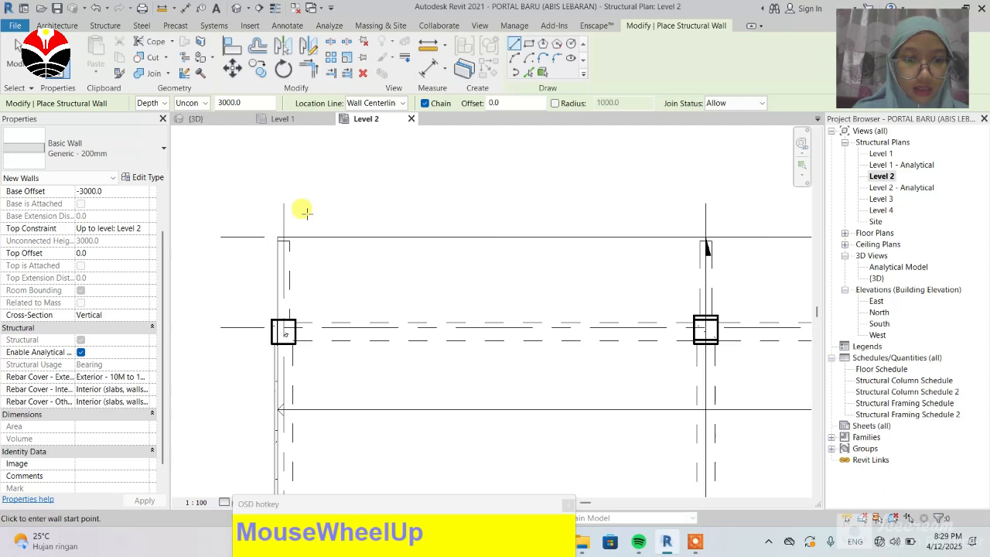
{"action": "left_click", "coordinate": [272, 230]}
{"action": "scroll", "coordinate": [260, 236], "scroll_direction": "down", "scroll_amount": 1}
{"action": "scroll", "coordinate": [260, 236], "scroll_direction": "down", "scroll_amount": 2}
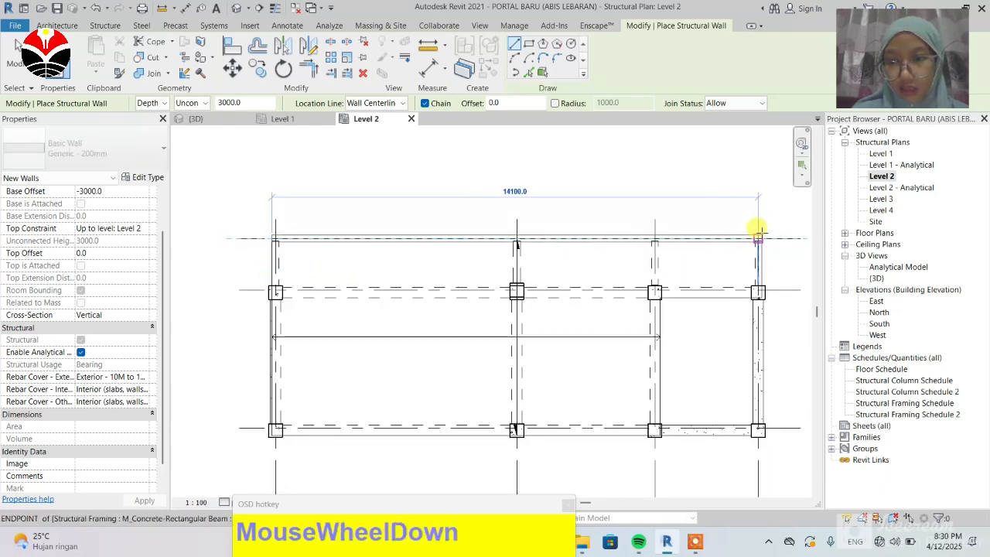
{"action": "scroll", "coordinate": [758, 238], "scroll_direction": "up", "scroll_amount": 2}
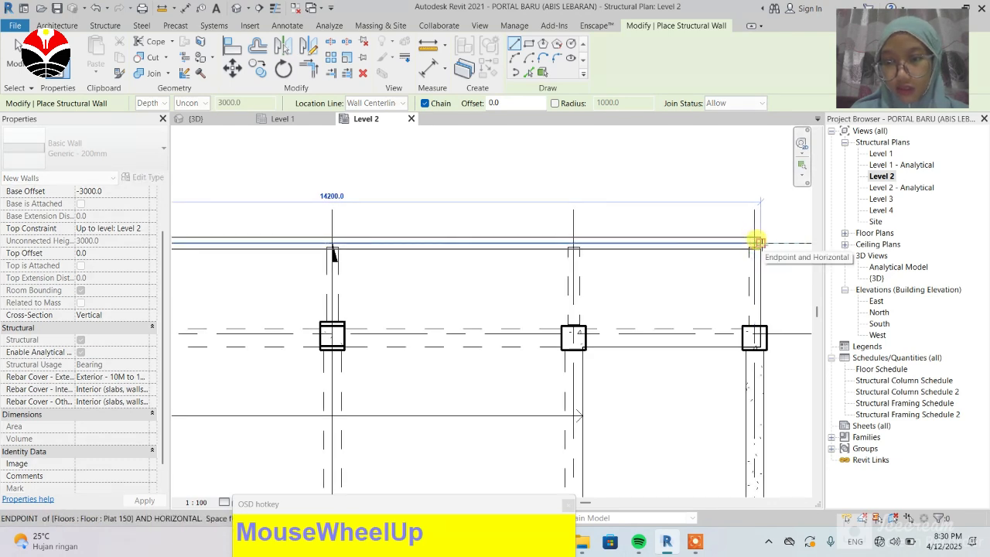
{"action": "left_click", "coordinate": [759, 242]}
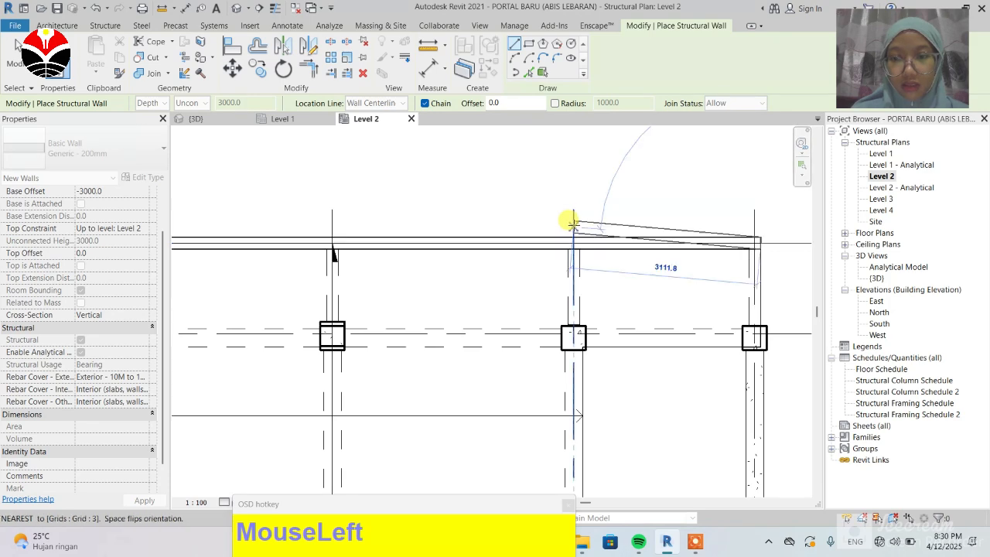
{"action": "left_click", "coordinate": [17, 56]}
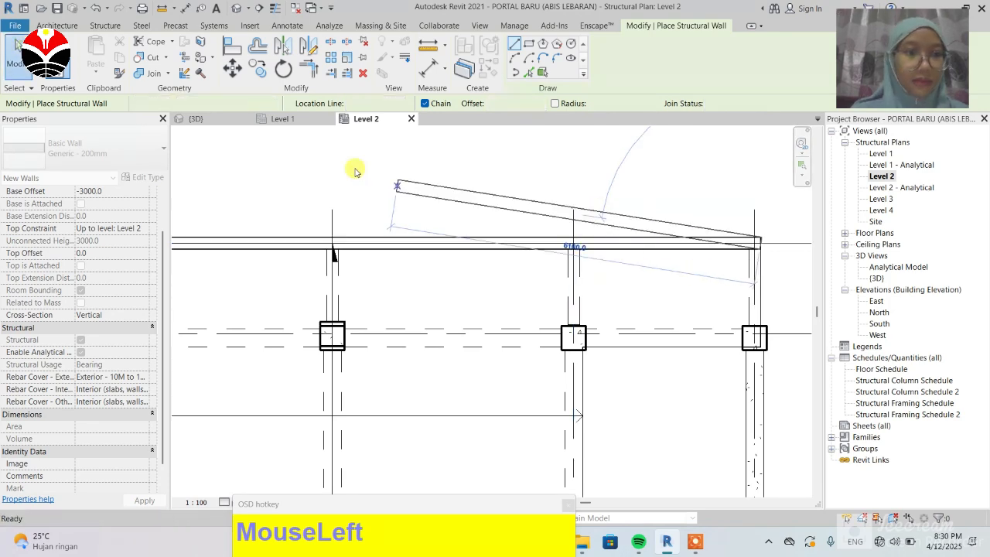
{"action": "scroll", "coordinate": [599, 221], "scroll_direction": "down", "scroll_amount": 1}
{"action": "scroll", "coordinate": [599, 222], "scroll_direction": "down", "scroll_amount": 4}
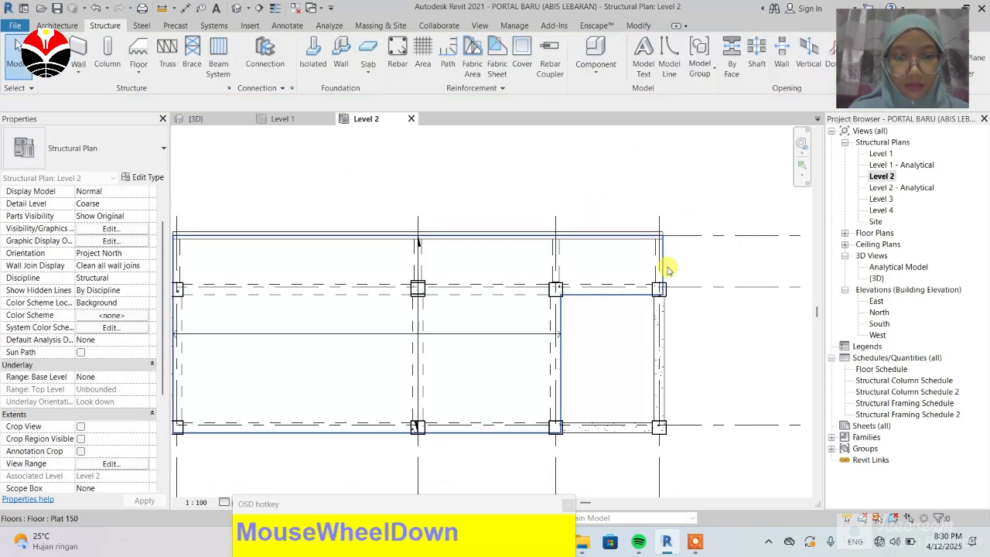
{"action": "scroll", "coordinate": [297, 237], "scroll_direction": "up", "scroll_amount": 2}
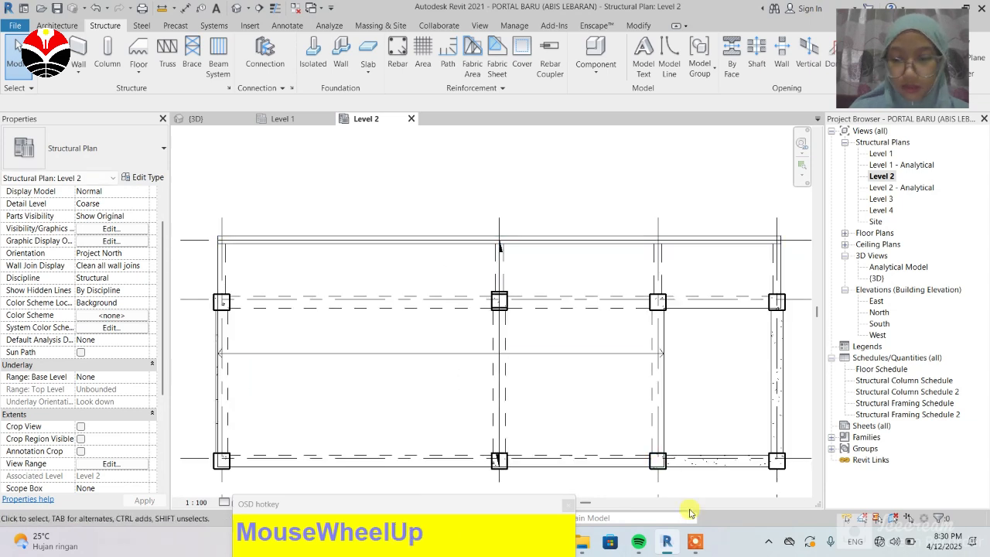
{"action": "left_click", "coordinate": [696, 545]}
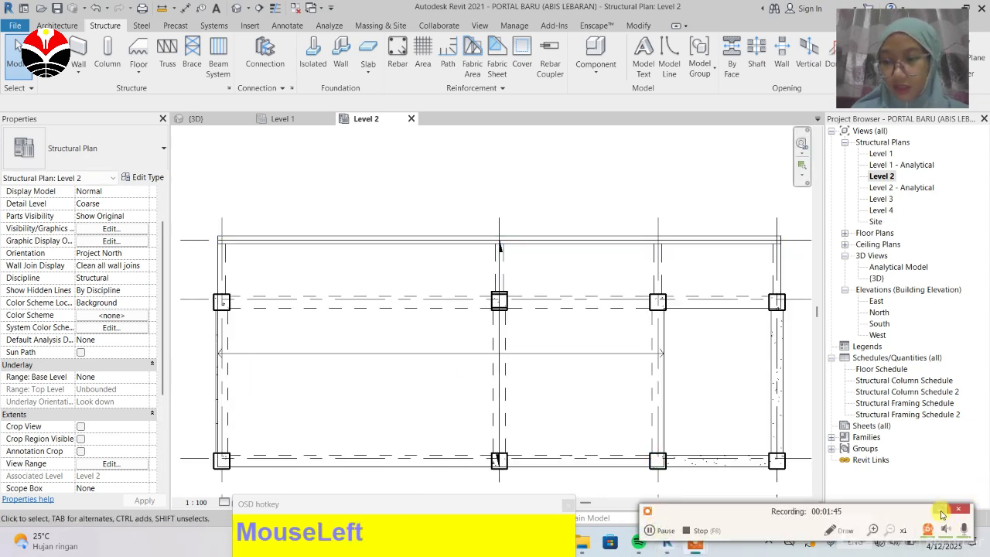
{"action": "left_click", "coordinate": [943, 512]}
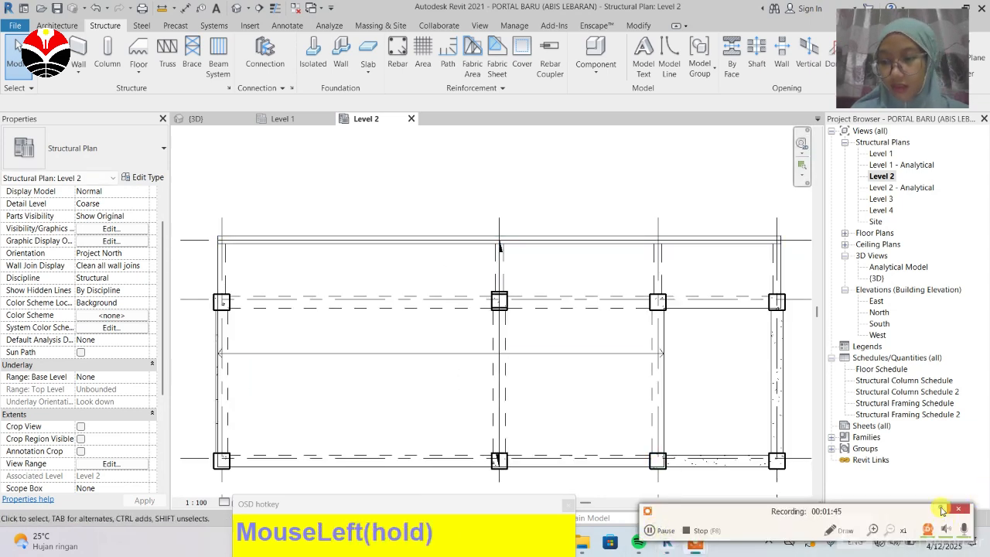
Step: Select the new wall and duplicate its type as listplank beton 100
{"action": "scroll", "coordinate": [354, 247], "scroll_direction": "down", "scroll_amount": 1}
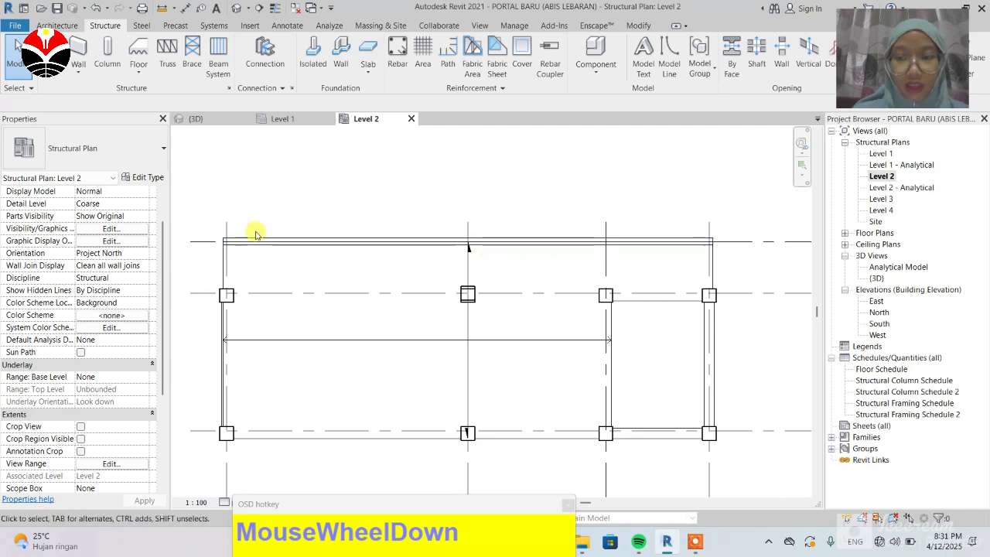
{"action": "left_click_drag", "start_coordinate": [302, 241], "coordinate": [305, 240]}
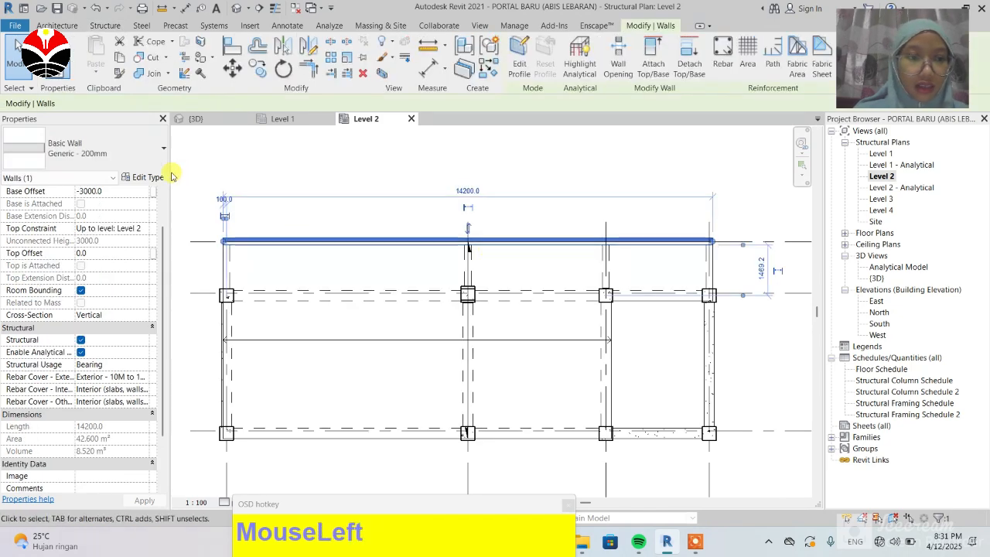
{"action": "left_click", "coordinate": [147, 178]}
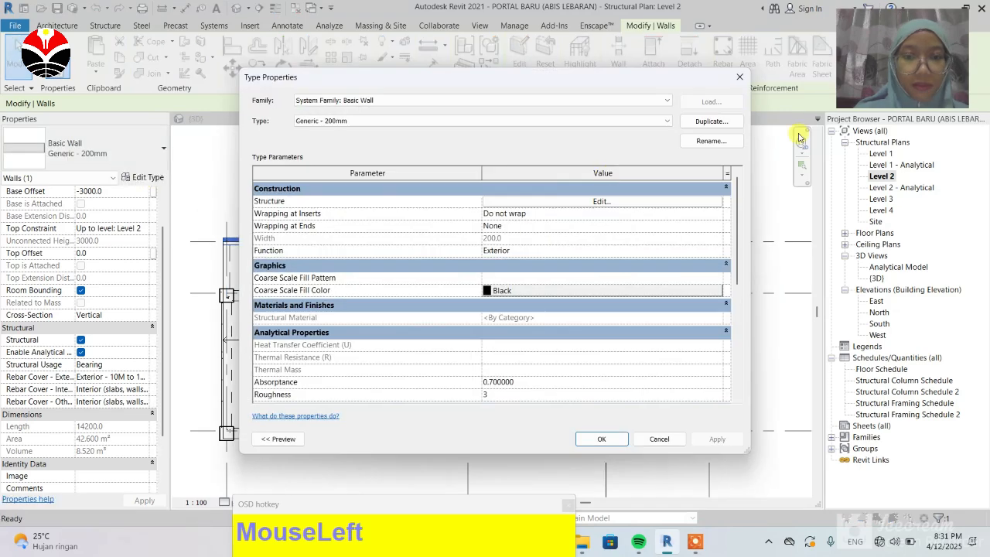
{"action": "left_click", "coordinate": [705, 123]}
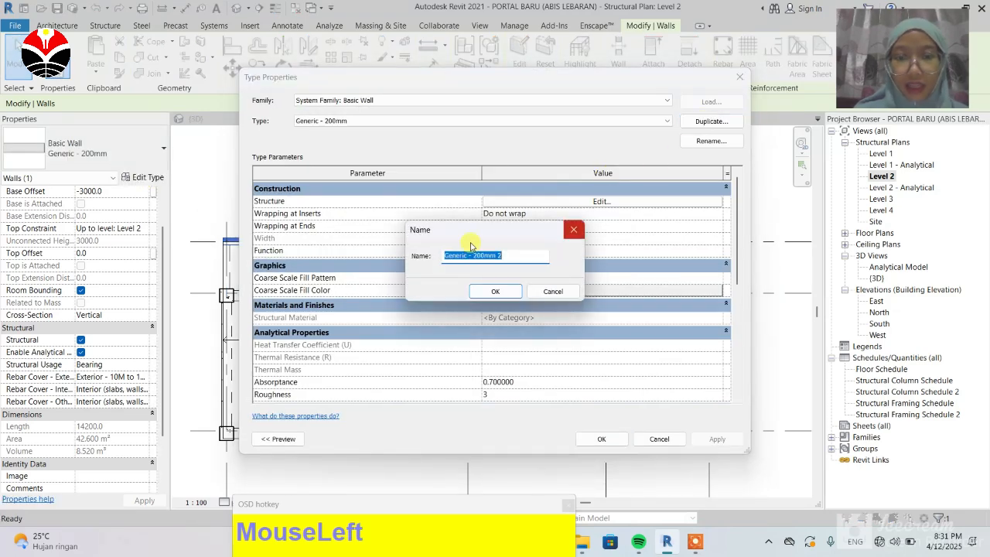
{"action": "type", "text": "listplank beton 100"}
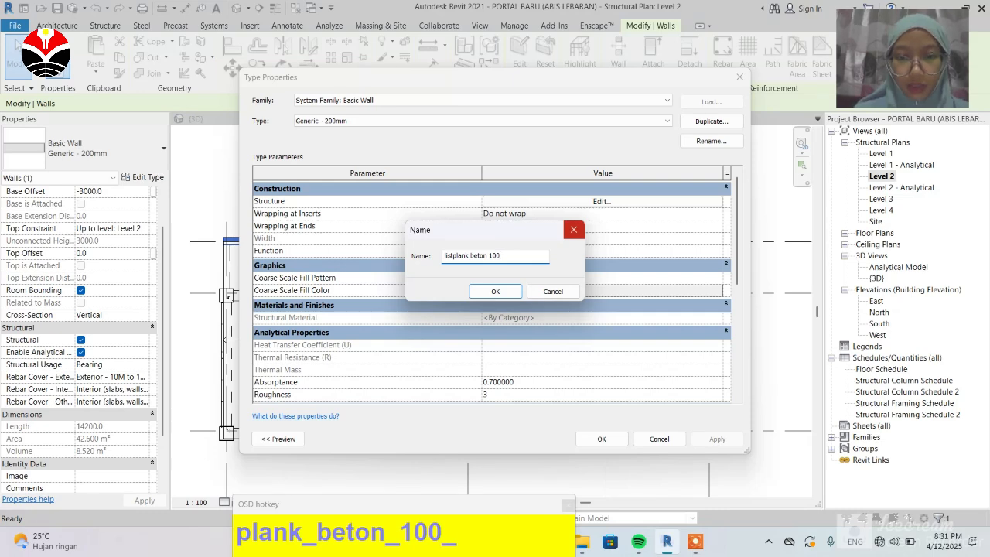
{"action": "left_click", "coordinate": [495, 291]}
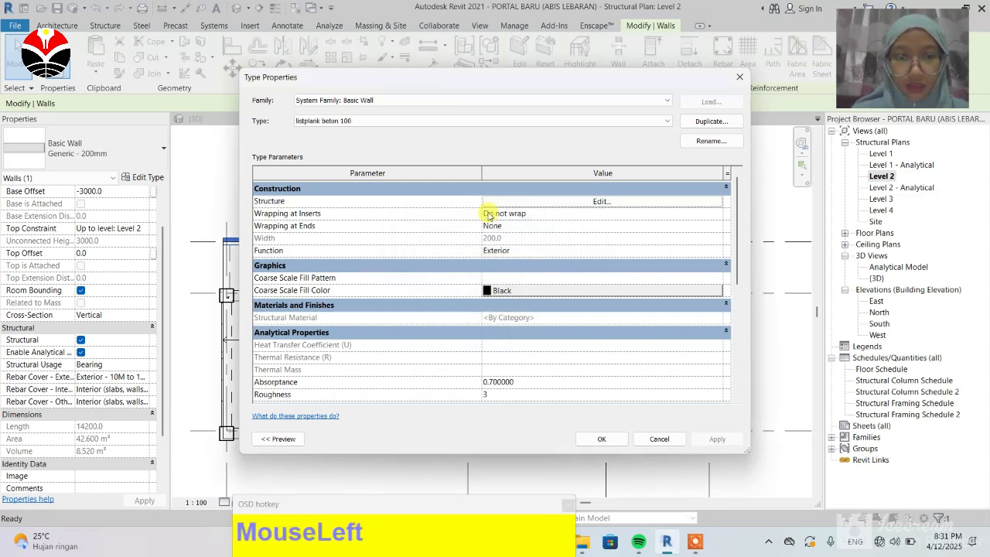
Step: Set the listplank beton 100 structure layer thickness to 100 mm and apply the type
{"action": "left_click", "coordinate": [601, 201]}
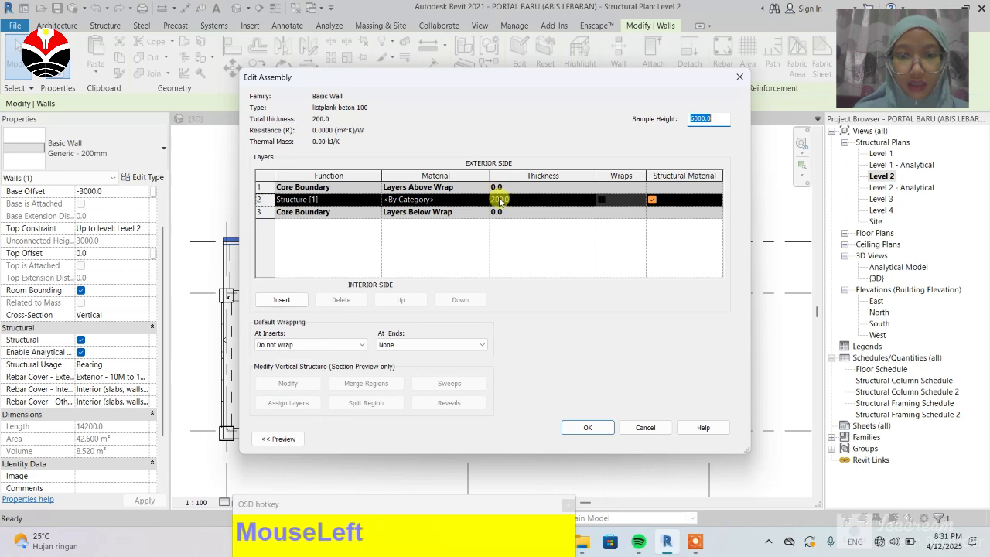
{"action": "left_click", "coordinate": [499, 201]}
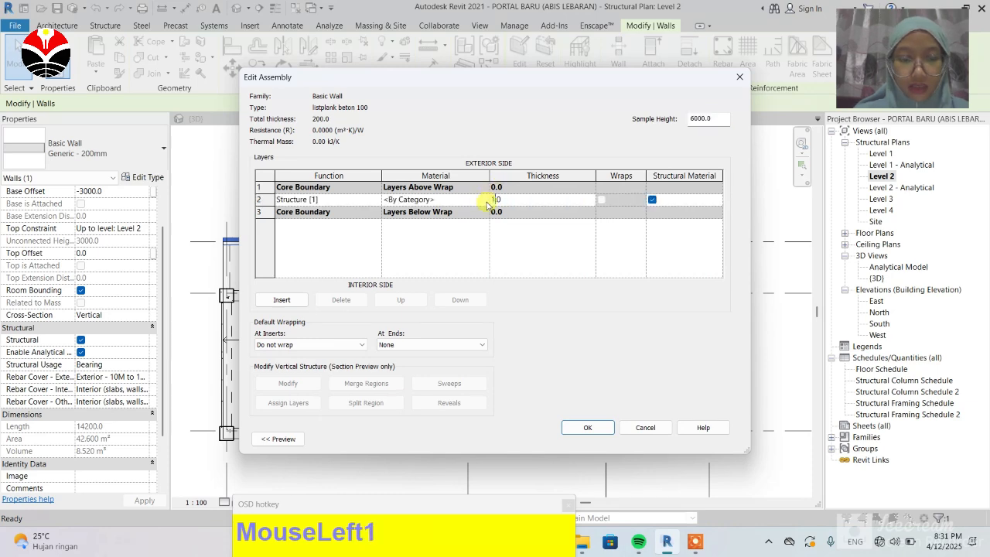
{"action": "left_click", "coordinate": [593, 426]}
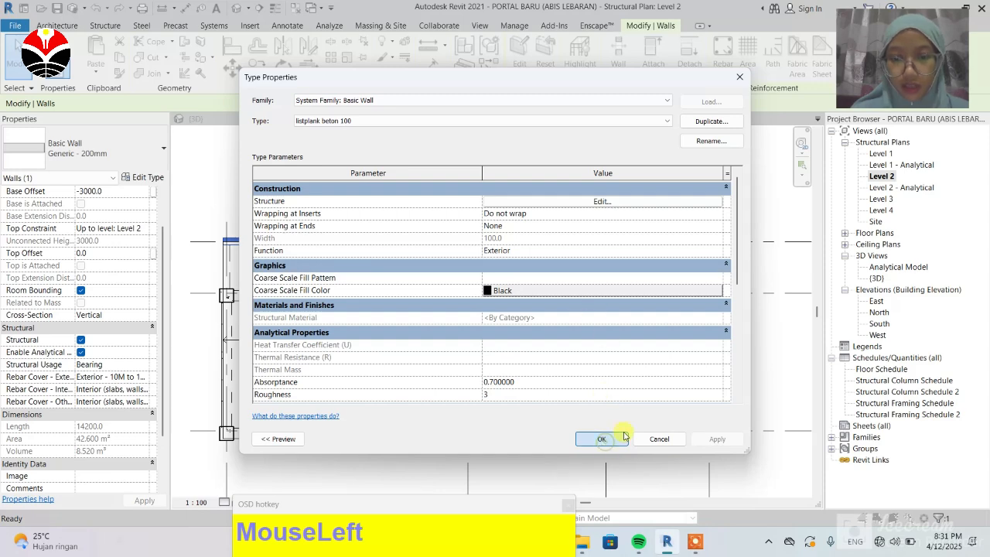
{"action": "left_click", "coordinate": [623, 437]}
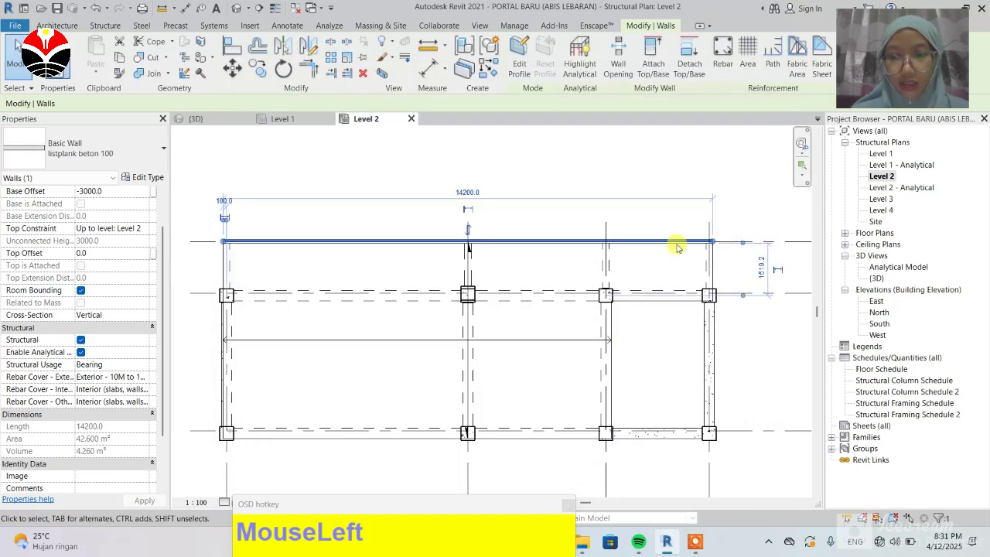
{"action": "scroll", "coordinate": [696, 241], "scroll_direction": "up", "scroll_amount": 2}
{"action": "scroll", "coordinate": [725, 242], "scroll_direction": "up", "scroll_amount": 2}
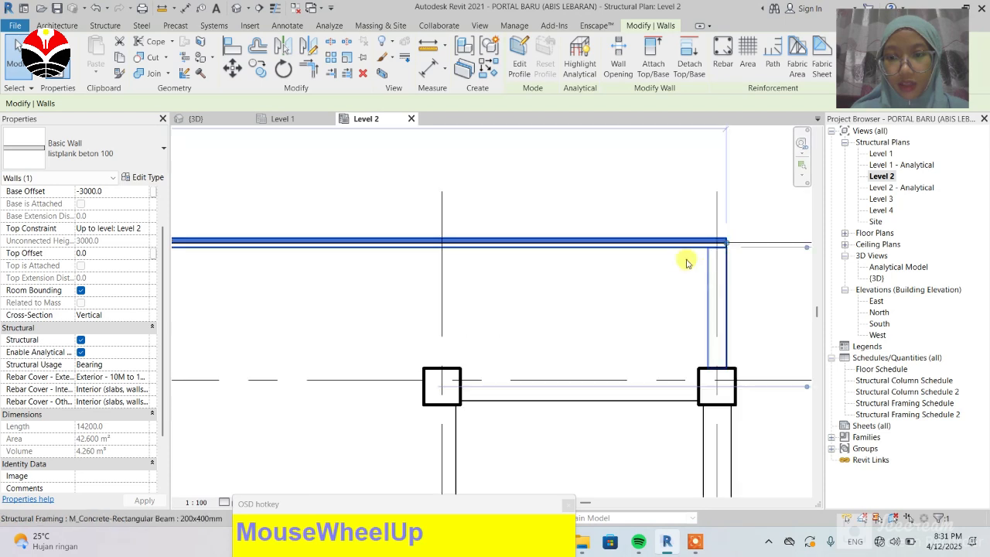
{"action": "scroll", "coordinate": [658, 254], "scroll_direction": "down", "scroll_amount": 3}
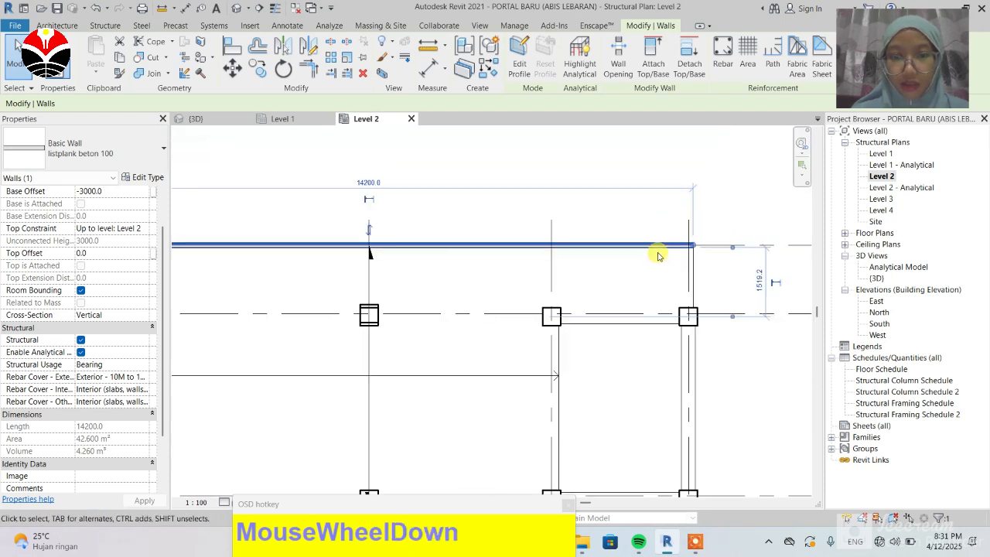
{"action": "scroll", "coordinate": [663, 301], "scroll_direction": "down", "scroll_amount": 1}
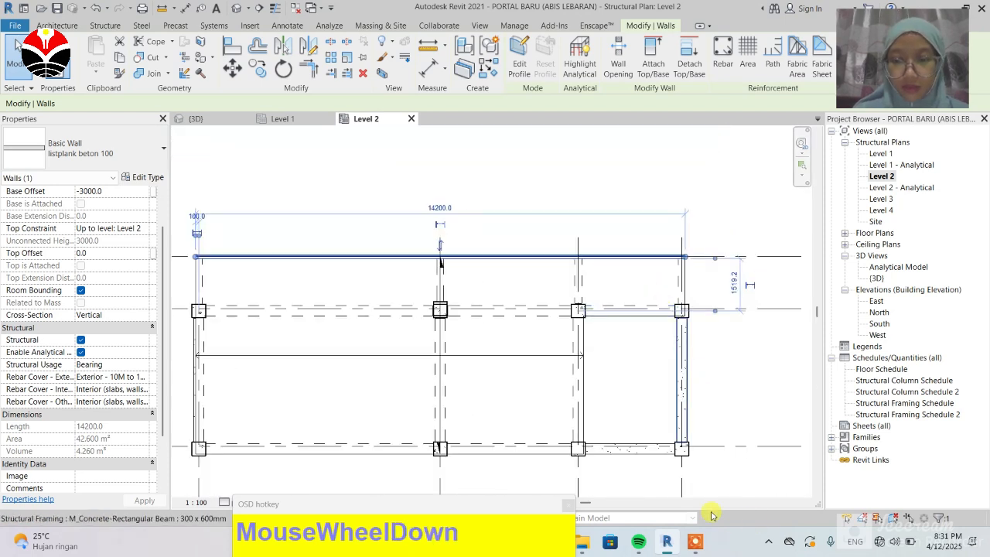
{"action": "left_click", "coordinate": [949, 529]}
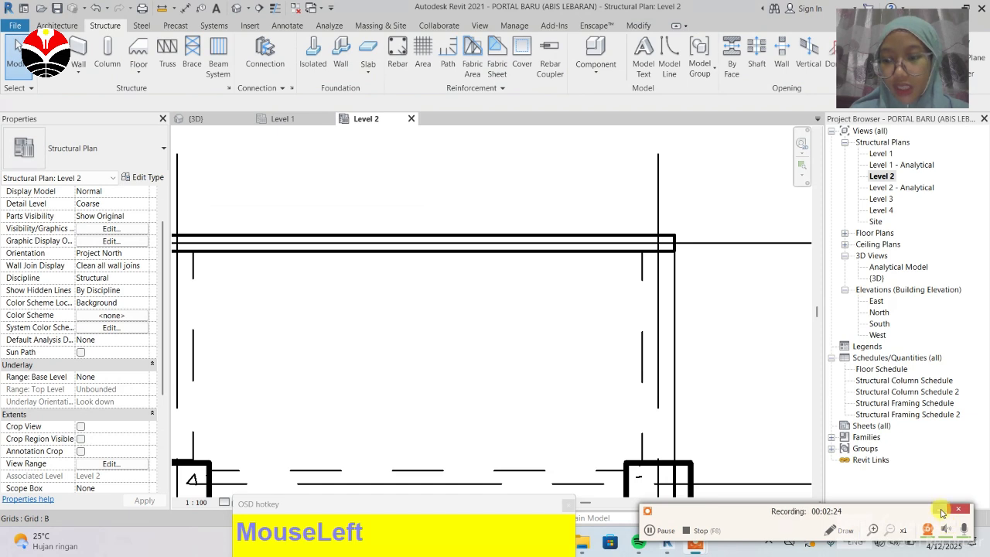
{"action": "left_click", "coordinate": [942, 512]}
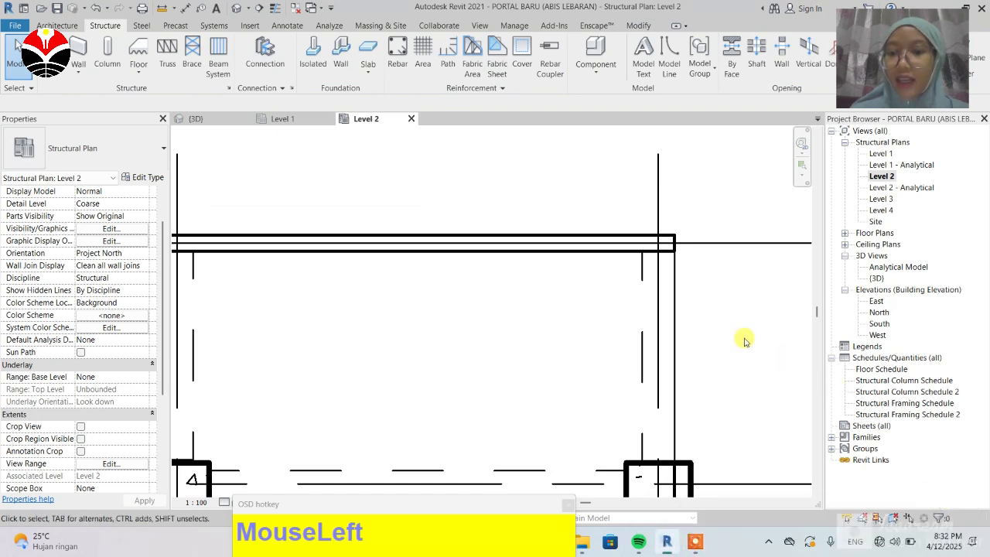
{"action": "left_click", "coordinate": [592, 241]}
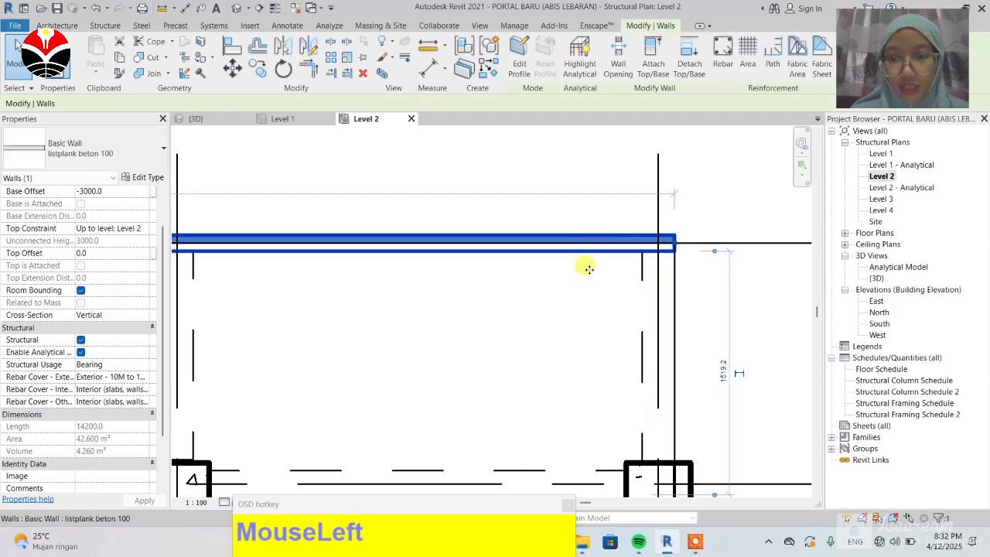
{"action": "left_click", "coordinate": [483, 170]}
{"action": "key", "text": "a"}
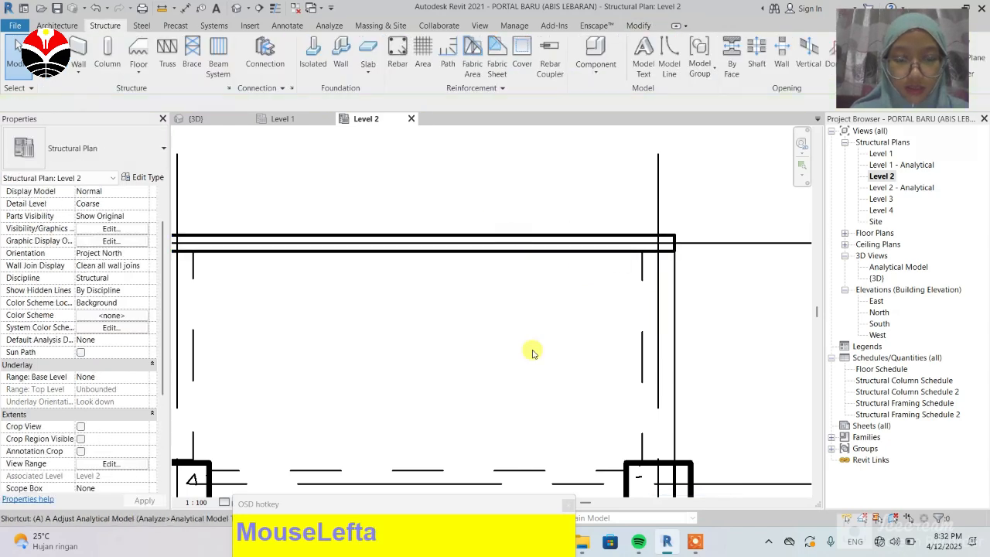
{"action": "key", "text": "l"}
{"action": "key", "text": "Escape"}
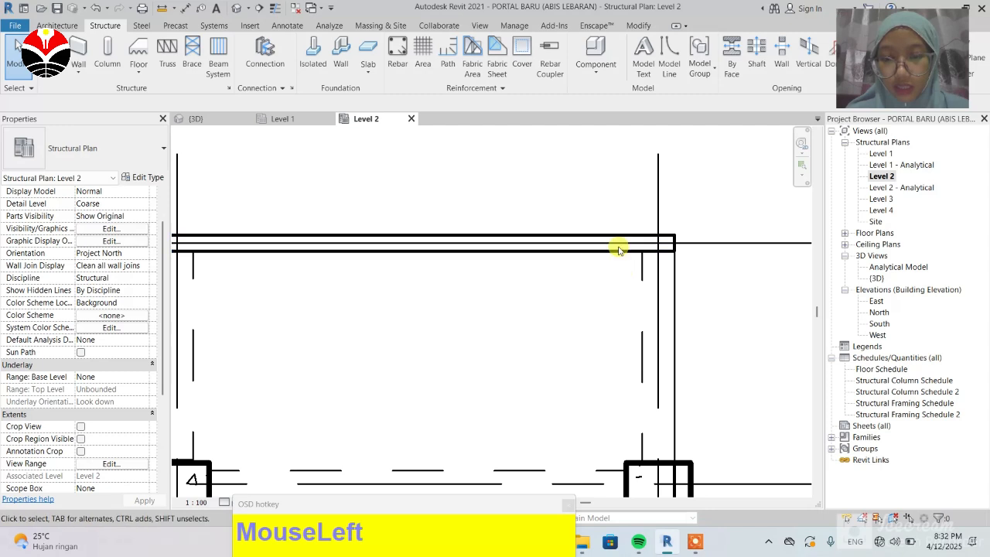
Step: Align the listplank beton 100 wall's face with the slab's north edge in the Level 2 plan
{"action": "key", "text": "a"}
{"action": "key", "text": "l"}
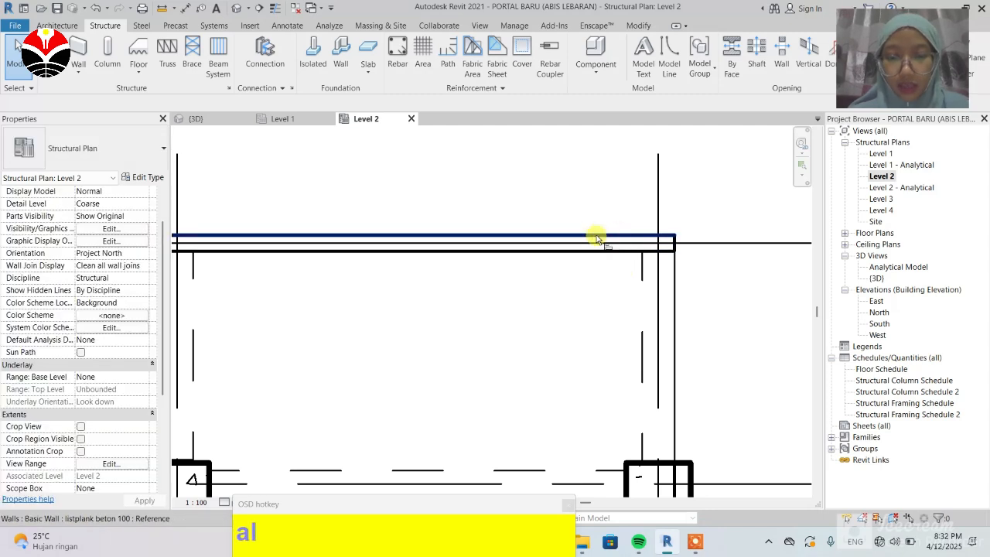
{"action": "left_click", "coordinate": [636, 239]}
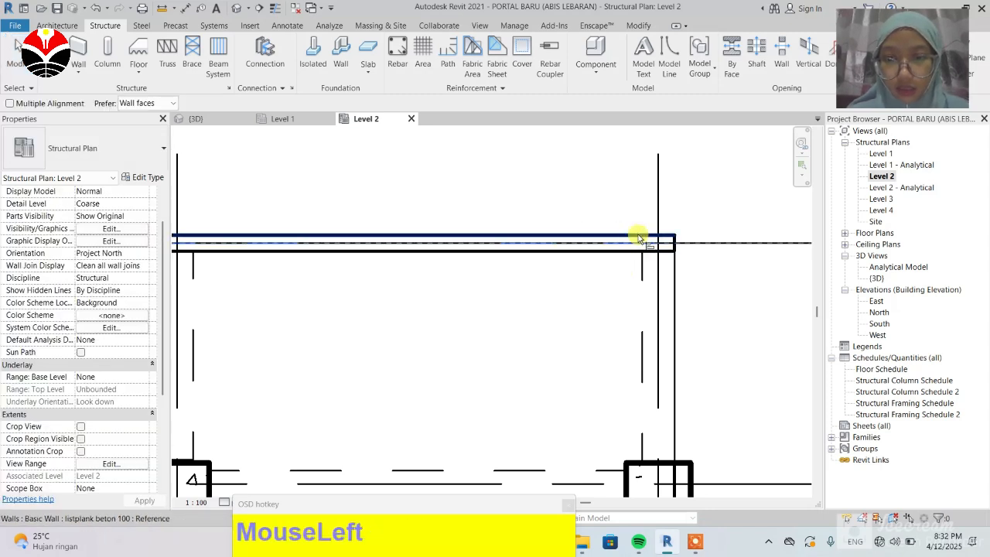
{"action": "left_click", "coordinate": [644, 261]}
{"action": "scroll", "coordinate": [641, 250], "scroll_direction": "down", "scroll_amount": 2}
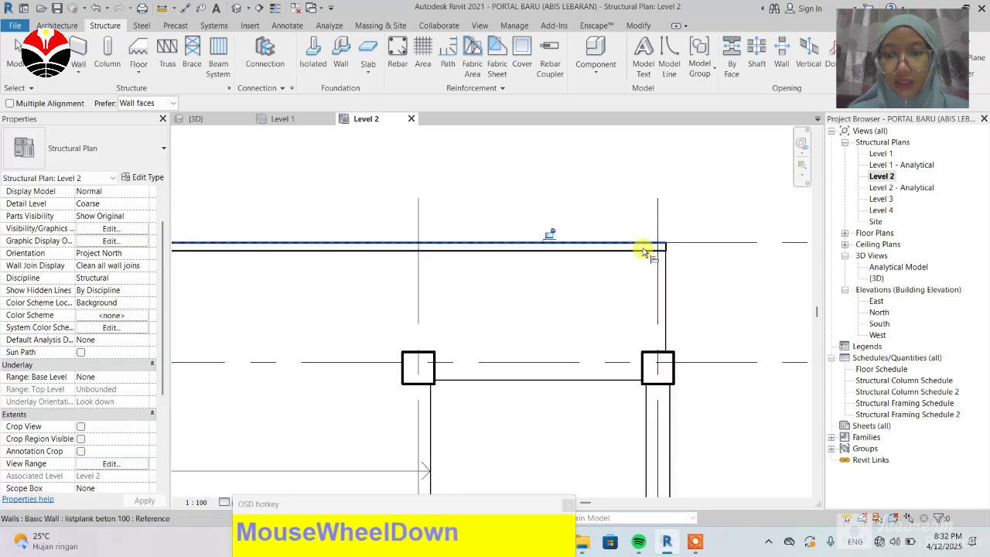
{"action": "scroll", "coordinate": [414, 250], "scroll_direction": "down", "scroll_amount": 2}
{"action": "scroll", "coordinate": [305, 239], "scroll_direction": "down", "scroll_amount": 1}
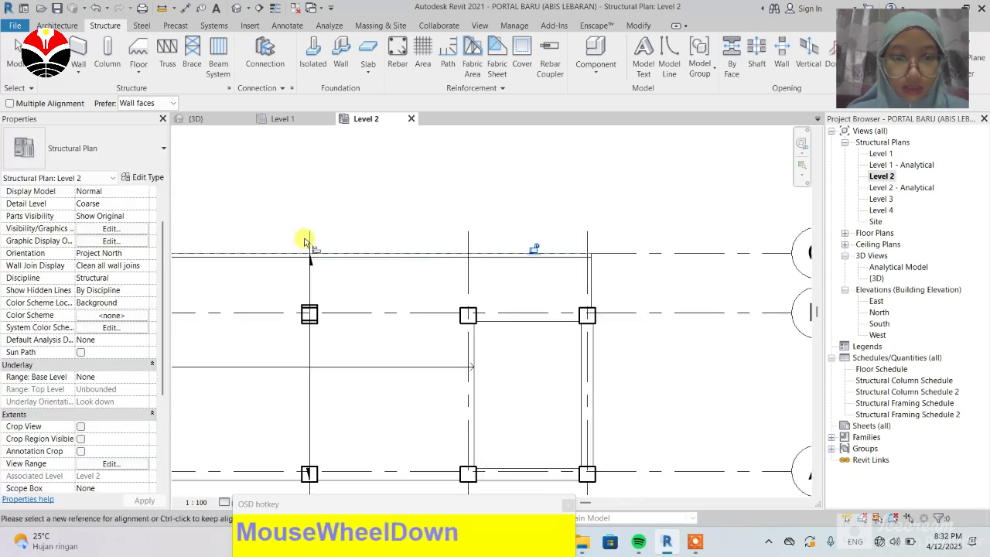
{"action": "scroll", "coordinate": [464, 258], "scroll_direction": "down", "scroll_amount": 1}
{"action": "scroll", "coordinate": [475, 257], "scroll_direction": "down", "scroll_amount": 1}
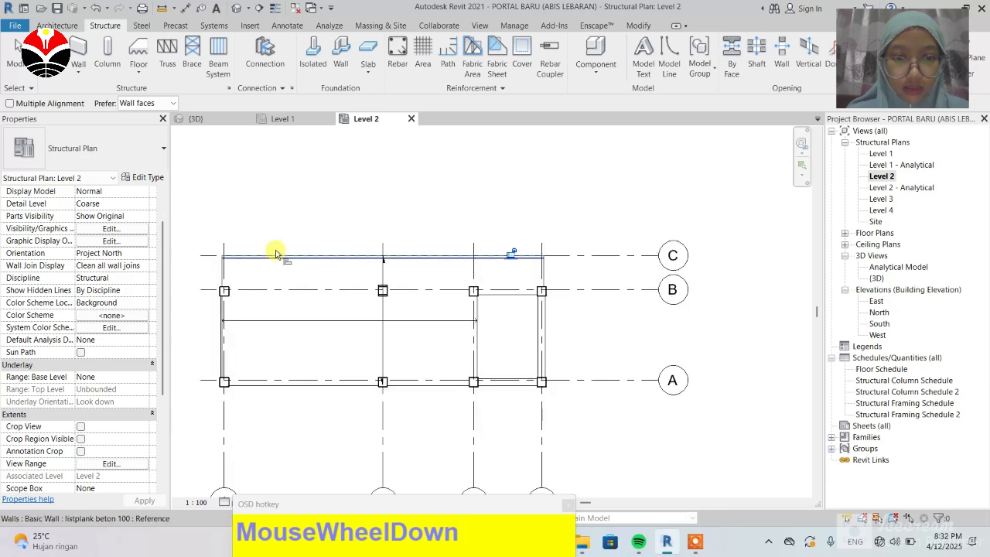
{"action": "scroll", "coordinate": [217, 254], "scroll_direction": "up", "scroll_amount": 1}
{"action": "scroll", "coordinate": [216, 254], "scroll_direction": "up", "scroll_amount": 5}
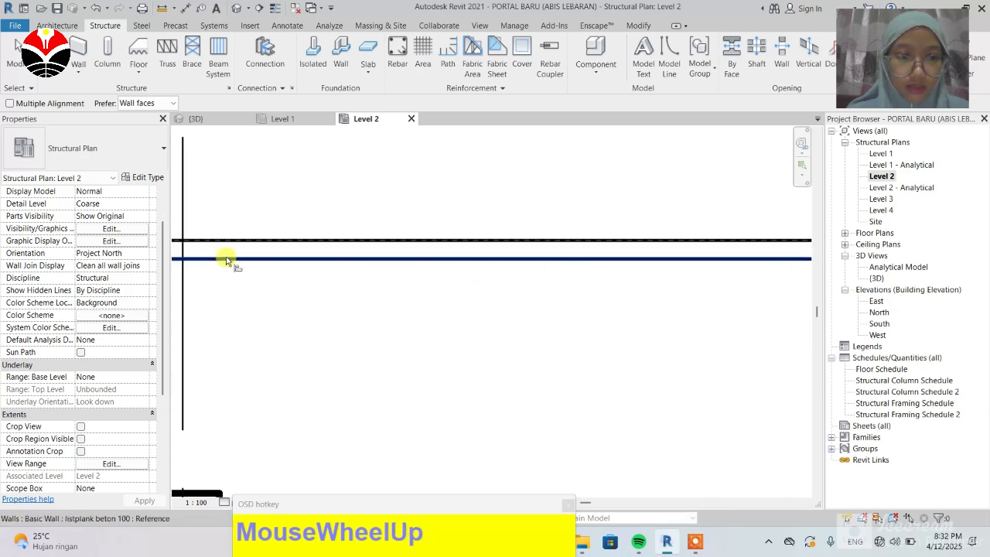
{"action": "scroll", "coordinate": [439, 246], "scroll_direction": "down", "scroll_amount": 3}
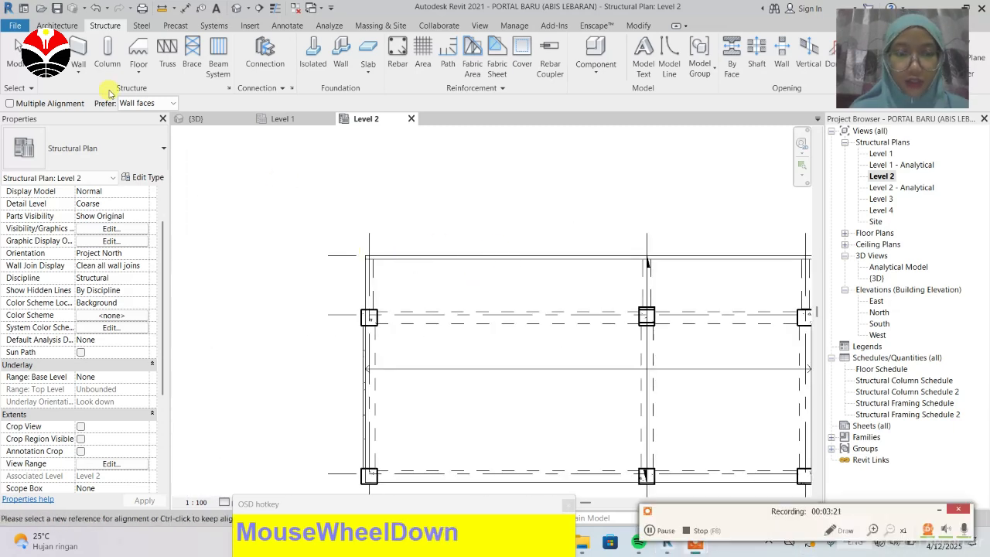
Step: In the 3D view, raise the listplank wall's base so it extends about 403 mm below Level 2
{"action": "left_click", "coordinate": [200, 119]}
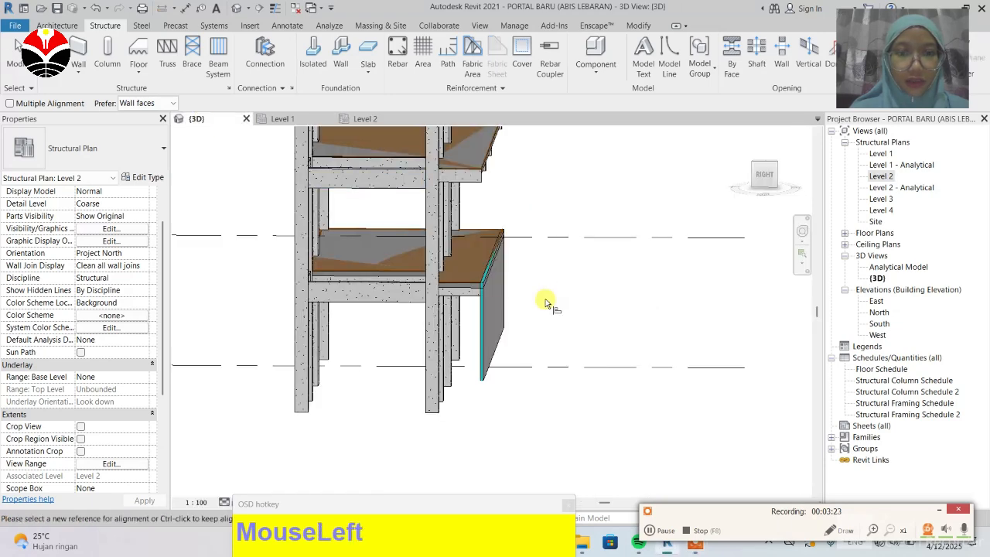
{"action": "scroll", "coordinate": [518, 240], "scroll_direction": "up", "scroll_amount": 3}
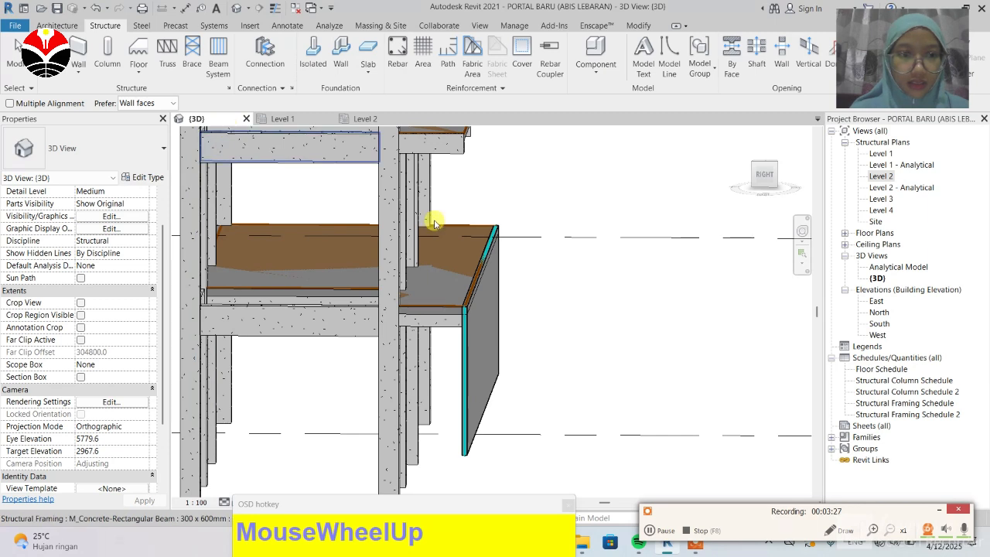
{"action": "left_click", "coordinate": [651, 535]}
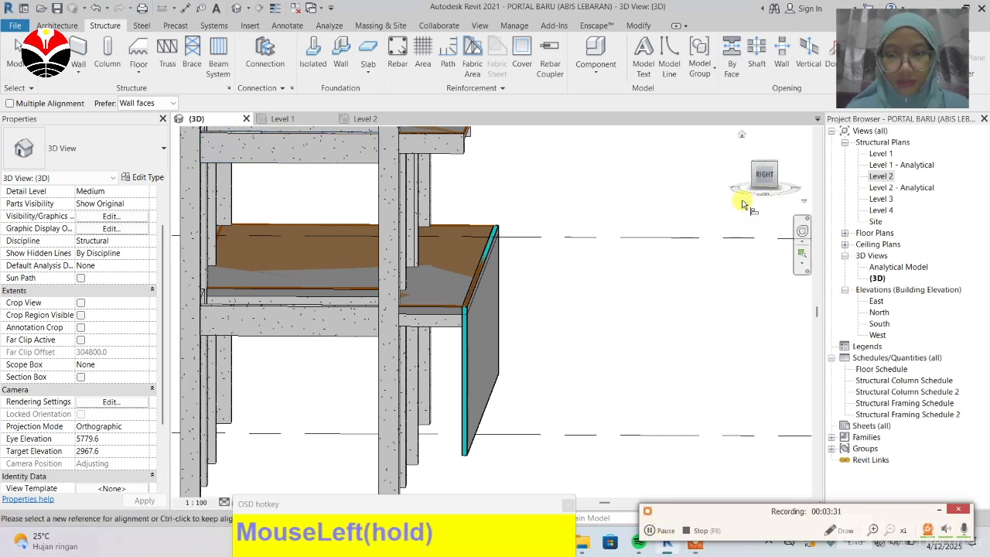
{"action": "left_click_drag", "start_coordinate": [747, 195], "coordinate": [735, 191]}
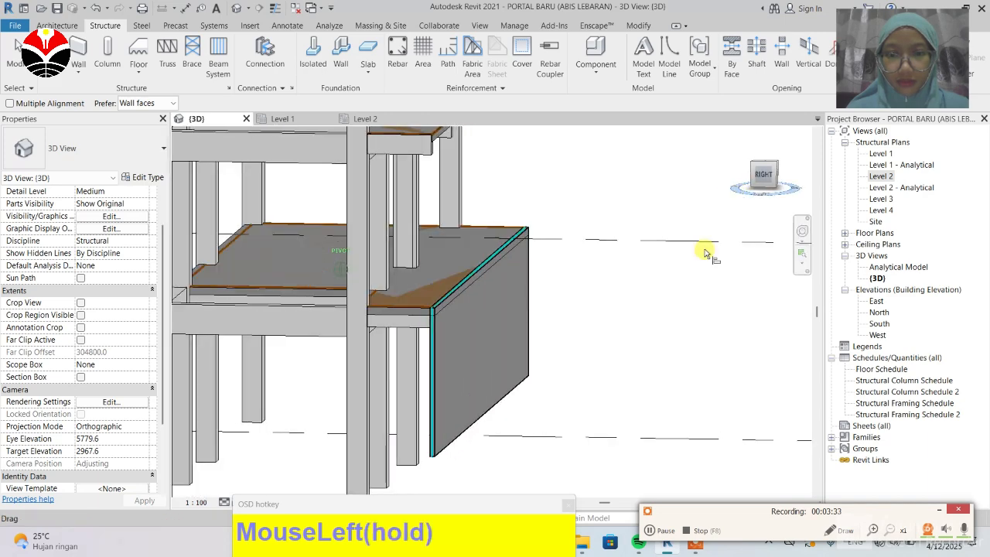
{"action": "scroll", "coordinate": [518, 287], "scroll_direction": "down", "scroll_amount": 1}
{"action": "left_click", "coordinate": [761, 173]}
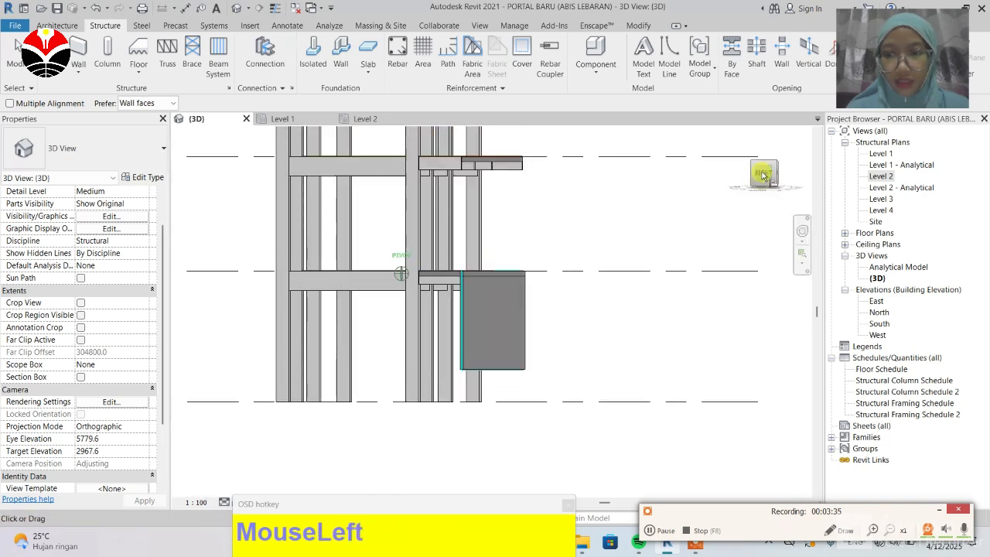
{"action": "left_click_drag", "start_coordinate": [761, 177], "coordinate": [532, 336]}
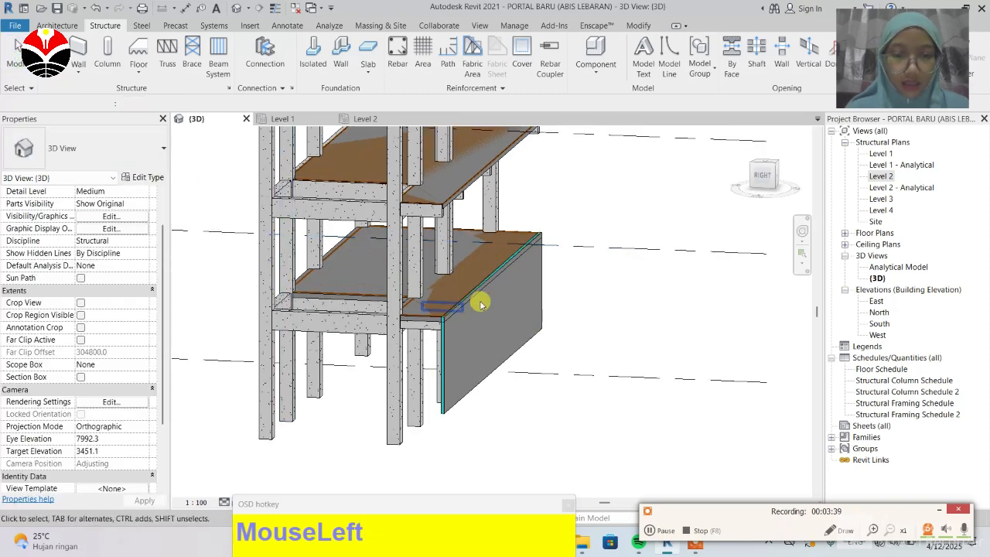
{"action": "left_click", "coordinate": [512, 349]}
{"action": "scroll", "coordinate": [437, 428], "scroll_direction": "up", "scroll_amount": 2}
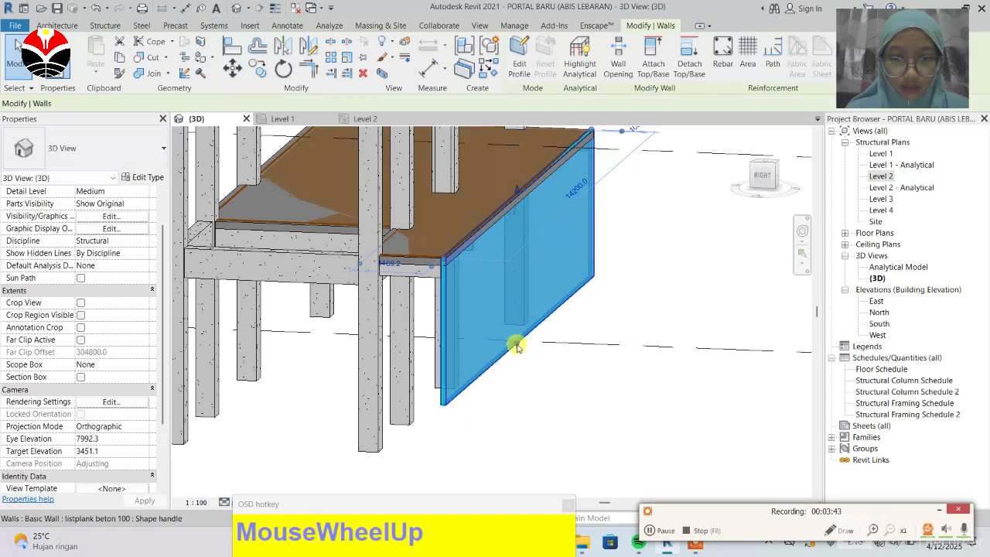
{"action": "left_click_drag", "start_coordinate": [518, 348], "coordinate": [504, 305]}
{"action": "left_click_drag", "start_coordinate": [443, 278], "coordinate": [475, 332]}
{"action": "scroll", "coordinate": [438, 317], "scroll_direction": "up", "scroll_amount": 3}
{"action": "scroll", "coordinate": [427, 317], "scroll_direction": "down", "scroll_amount": 1}
{"action": "scroll", "coordinate": [427, 318], "scroll_direction": "down", "scroll_amount": 2}
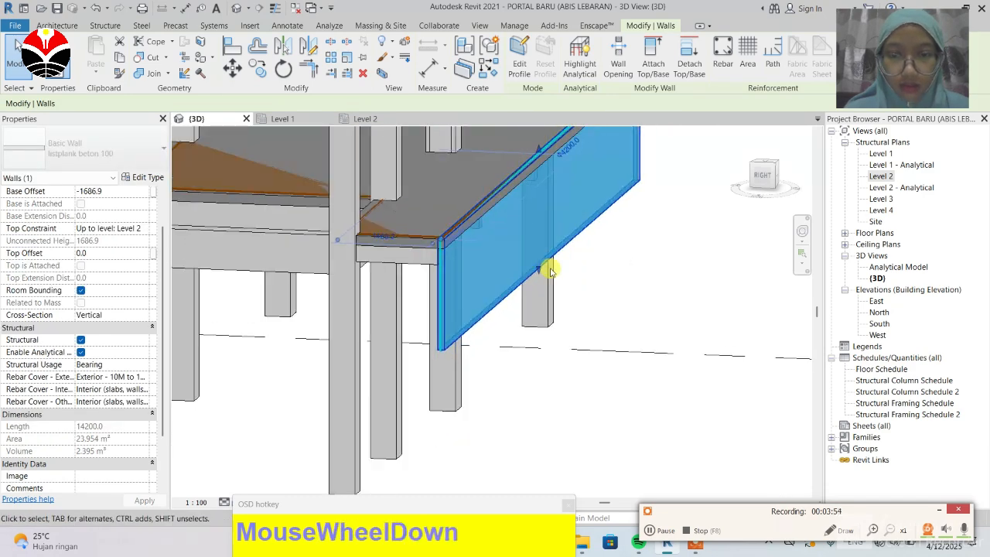
{"action": "left_click_drag", "start_coordinate": [542, 267], "coordinate": [485, 274]}
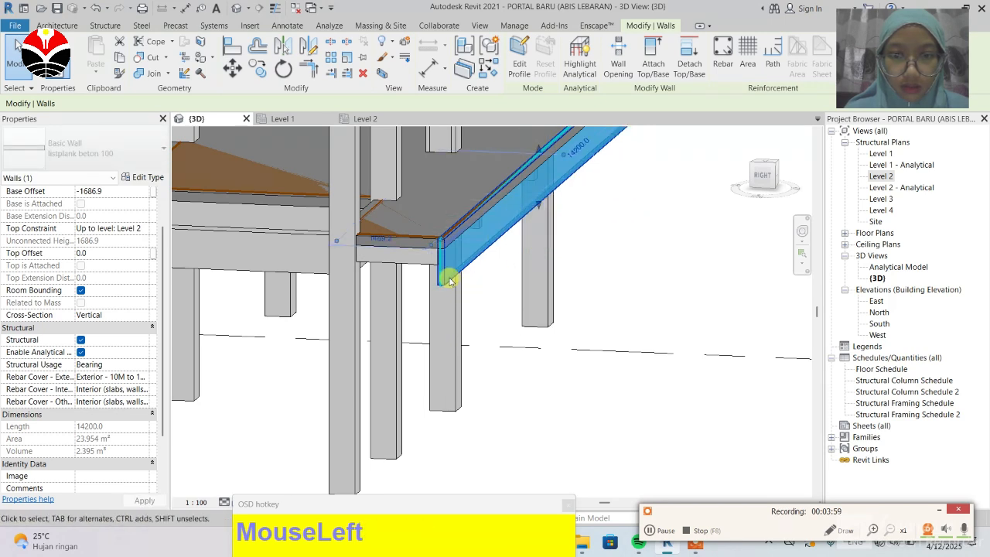
{"action": "scroll", "coordinate": [485, 234], "scroll_direction": "up", "scroll_amount": 1}
{"action": "scroll", "coordinate": [448, 271], "scroll_direction": "up", "scroll_amount": 5}
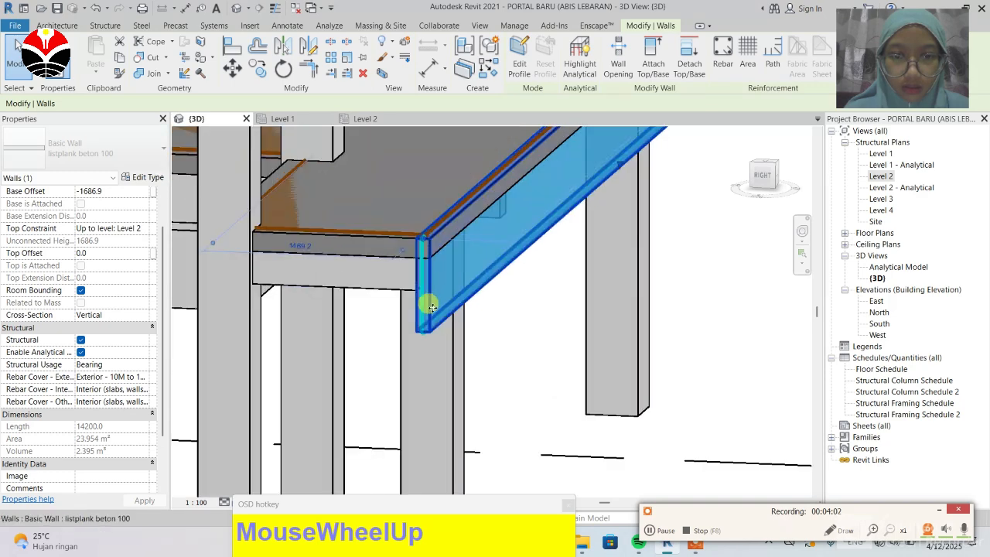
{"action": "left_click_drag", "start_coordinate": [426, 357], "coordinate": [493, 275]}
{"action": "scroll", "coordinate": [387, 386], "scroll_direction": "up", "scroll_amount": 4}
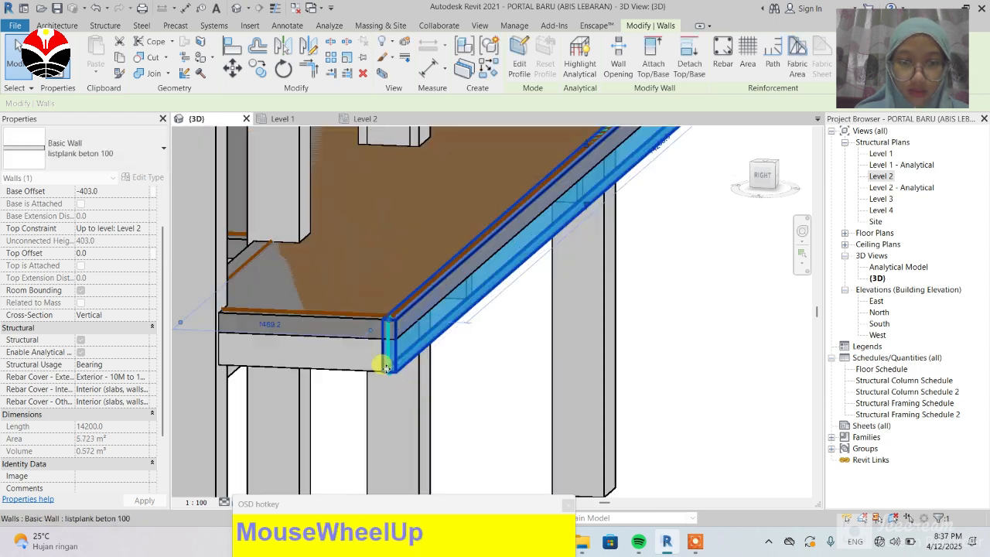
{"action": "scroll", "coordinate": [420, 402], "scroll_direction": "up", "scroll_amount": 2}
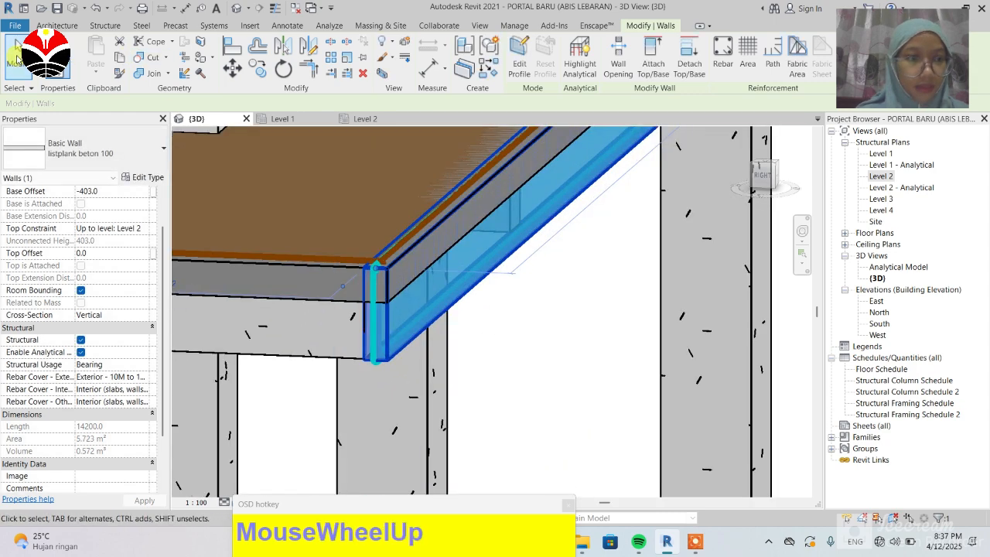
{"action": "left_click", "coordinate": [596, 331]}
{"action": "left_click_drag", "start_coordinate": [596, 331], "coordinate": [415, 376]}
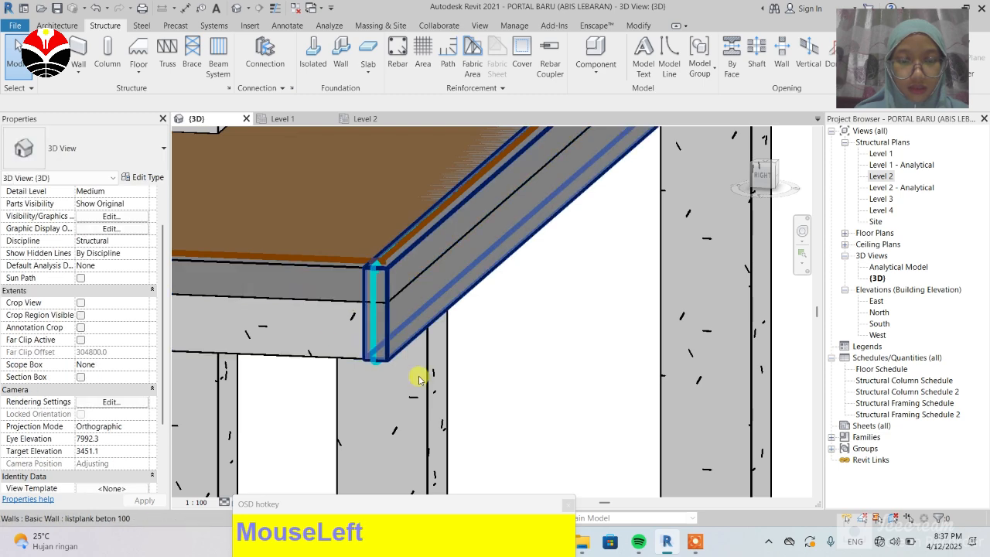
{"action": "scroll", "coordinate": [376, 335], "scroll_direction": "down", "scroll_amount": 5}
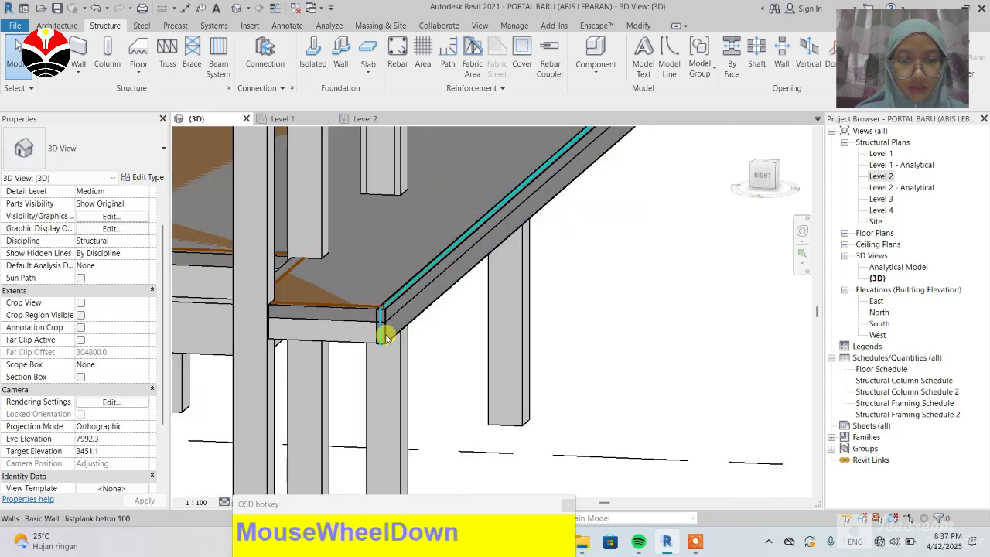
{"action": "left_click", "coordinate": [508, 300]}
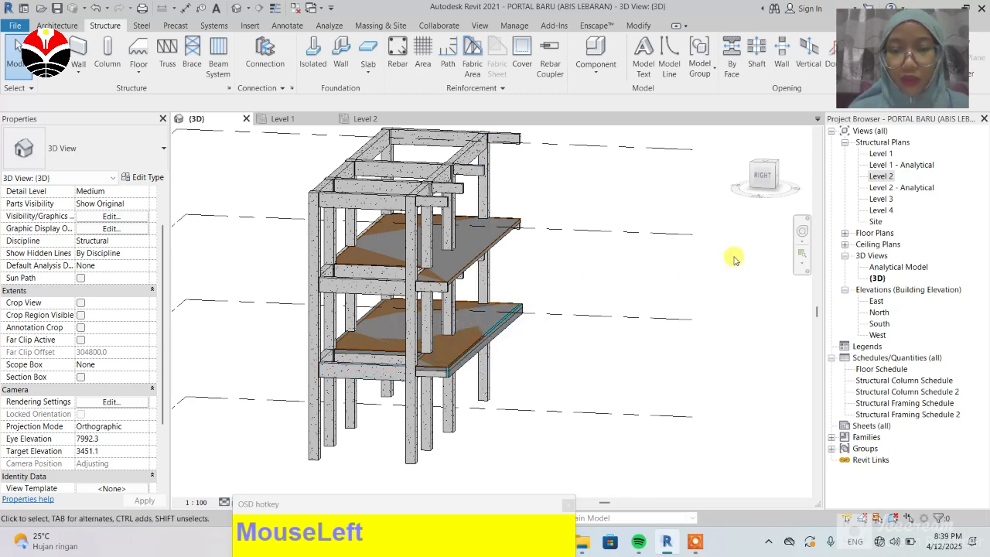
Step: In the Level 2 plan, start Area reinforcement on the Plat 150 floor and accept the rebar shape notice
{"action": "left_click", "coordinate": [367, 120]}
{"action": "scroll", "coordinate": [260, 248], "scroll_direction": "down", "scroll_amount": 2}
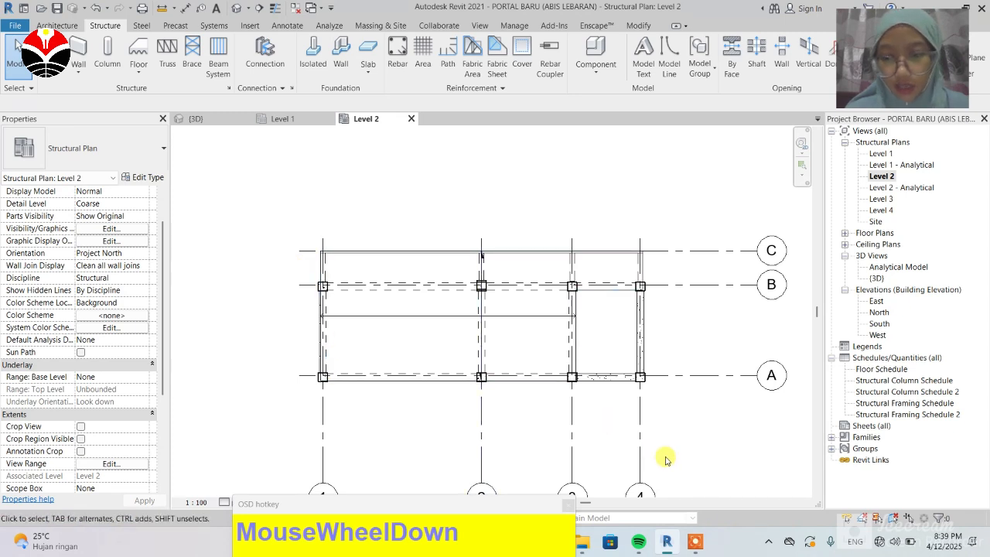
{"action": "left_click", "coordinate": [700, 534]}
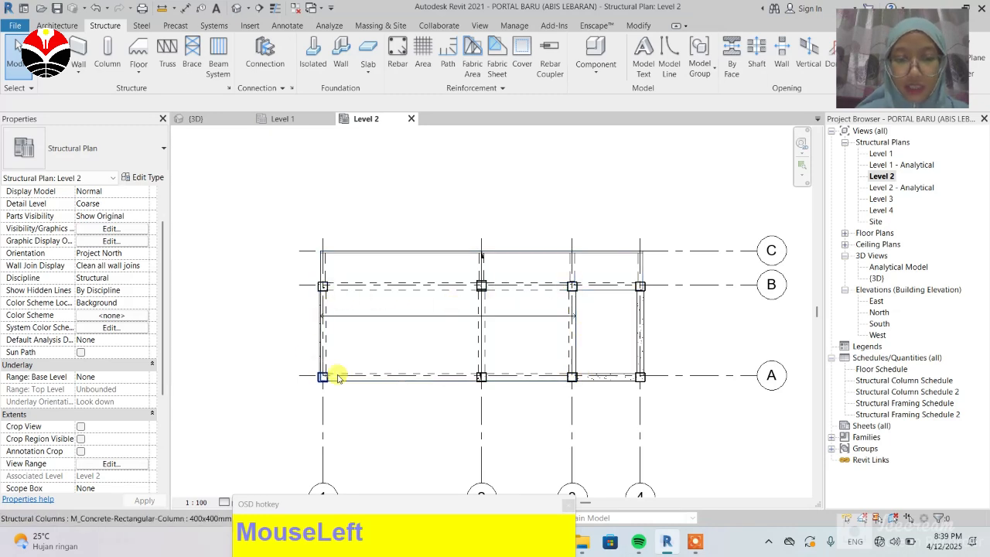
{"action": "left_click", "coordinate": [419, 65]}
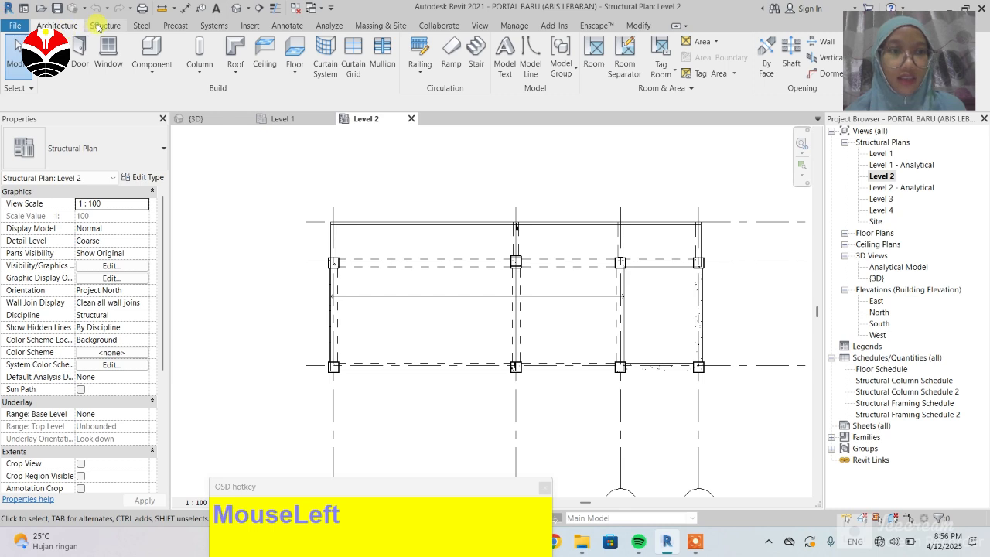
{"action": "left_click", "coordinate": [101, 27]}
{"action": "left_click", "coordinate": [423, 58]}
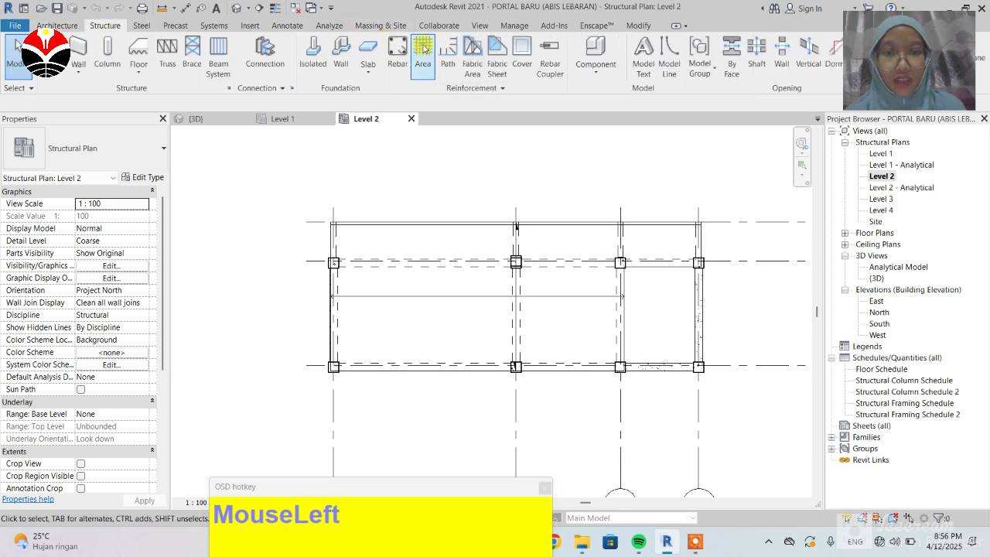
{"action": "scroll", "coordinate": [309, 387], "scroll_direction": "up", "scroll_amount": 4}
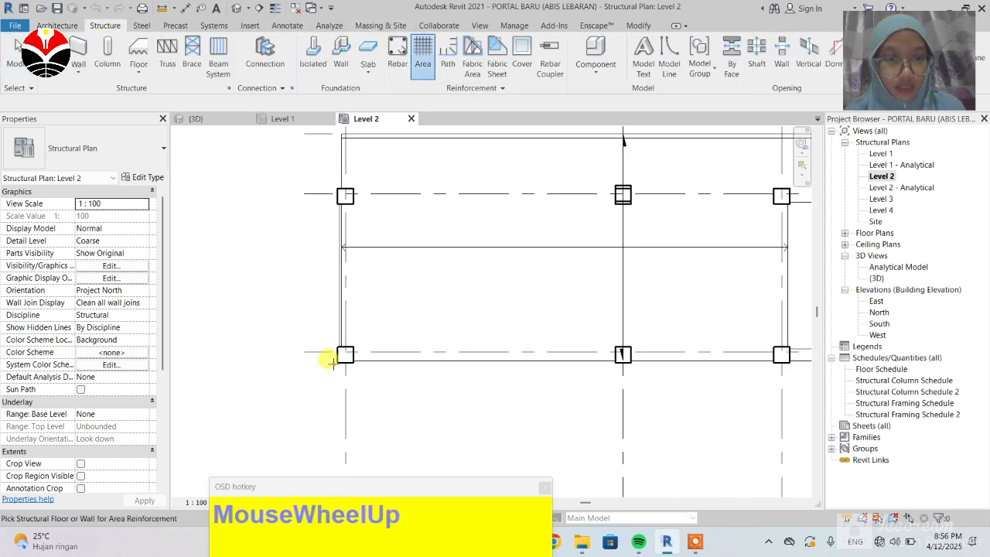
{"action": "scroll", "coordinate": [336, 346], "scroll_direction": "up", "scroll_amount": 3}
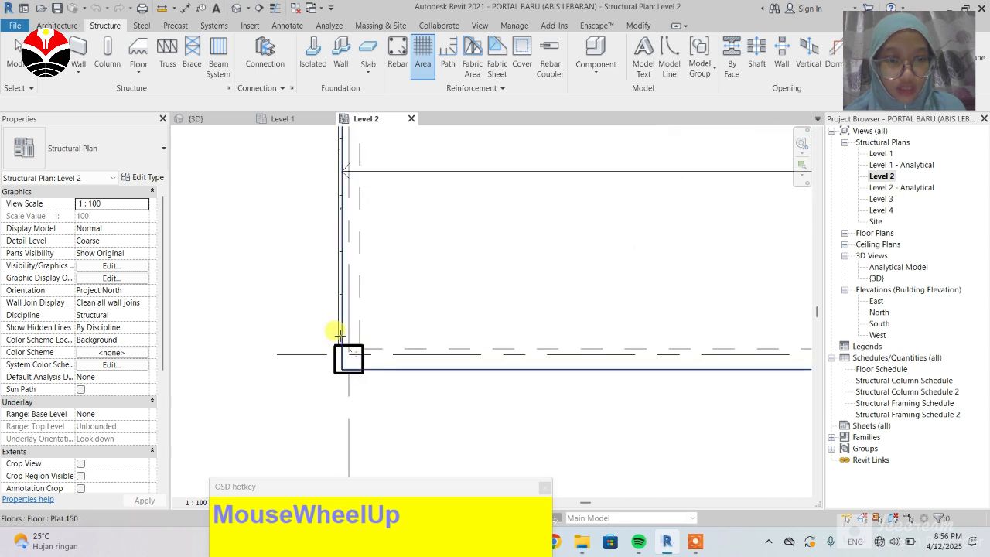
{"action": "left_click", "coordinate": [341, 340]}
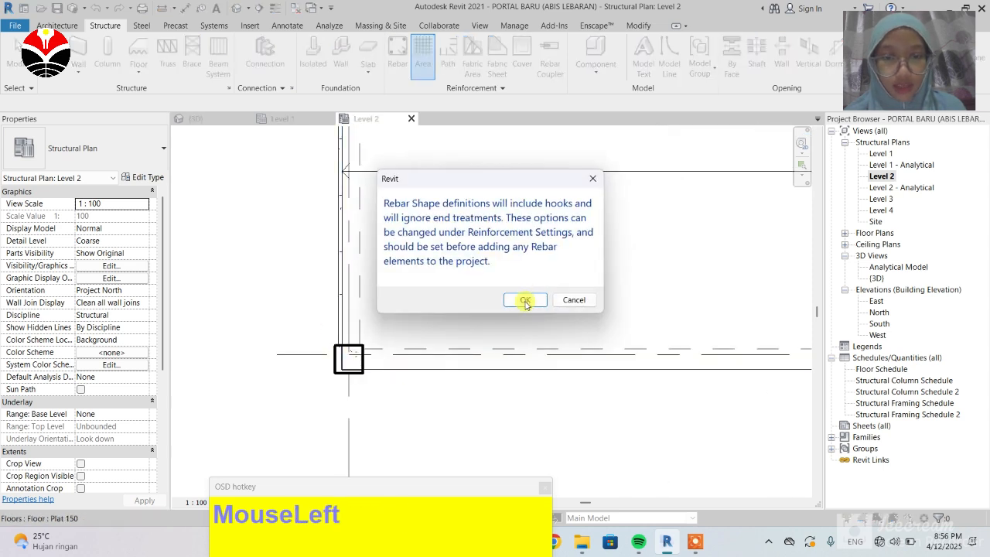
{"action": "left_click", "coordinate": [525, 301]}
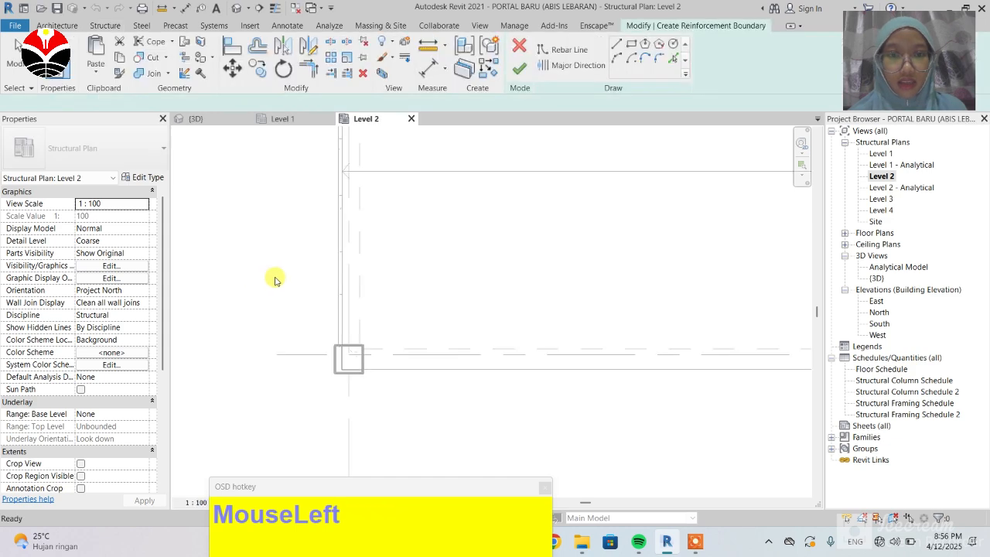
Step: Sketch a rectangular area reinforcement boundary on the Level 2 slab between the columns, finish it and dismiss the warning
{"action": "left_click", "coordinate": [632, 44]}
{"action": "scroll", "coordinate": [319, 306], "scroll_direction": "down", "scroll_amount": 2}
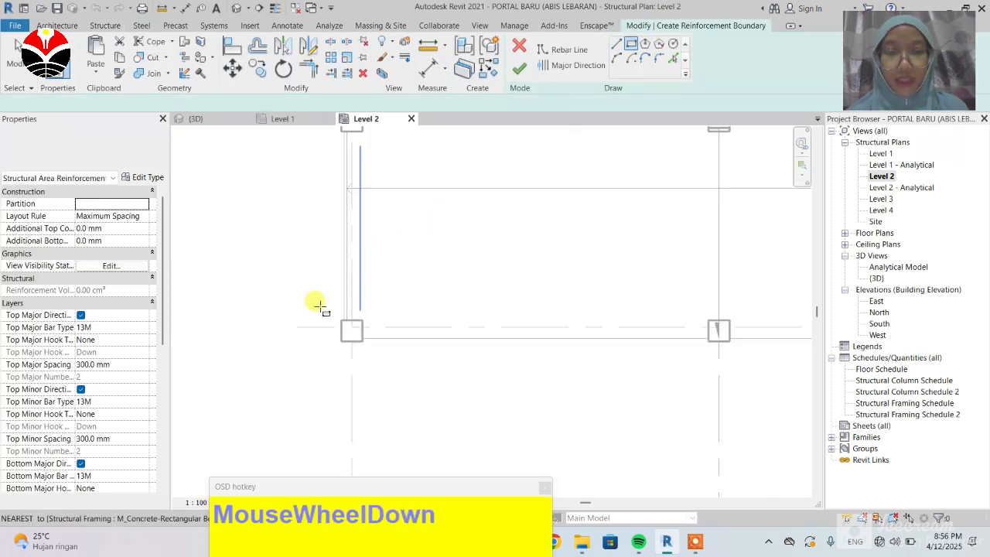
{"action": "scroll", "coordinate": [319, 306], "scroll_direction": "down", "scroll_amount": 1}
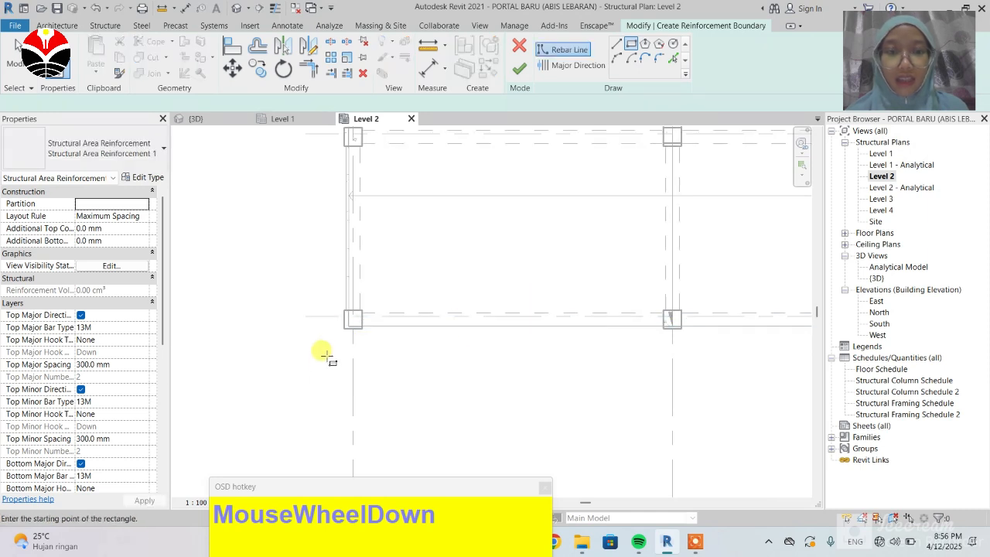
{"action": "scroll", "coordinate": [323, 354], "scroll_direction": "down", "scroll_amount": 1}
{"action": "scroll", "coordinate": [332, 332], "scroll_direction": "up", "scroll_amount": 2}
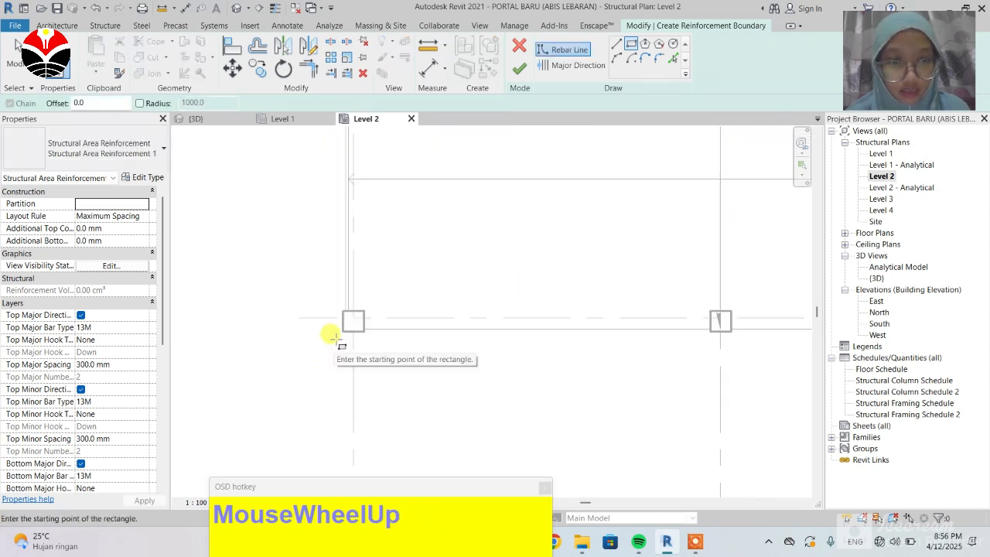
{"action": "left_click", "coordinate": [343, 328]}
{"action": "scroll", "coordinate": [340, 341], "scroll_direction": "down", "scroll_amount": 4}
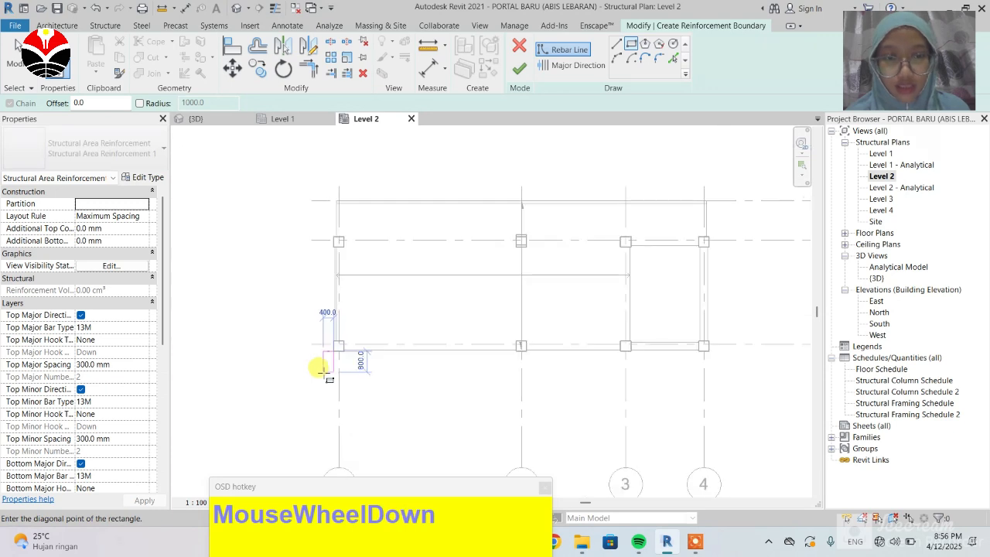
{"action": "scroll", "coordinate": [495, 296], "scroll_direction": "up", "scroll_amount": 5}
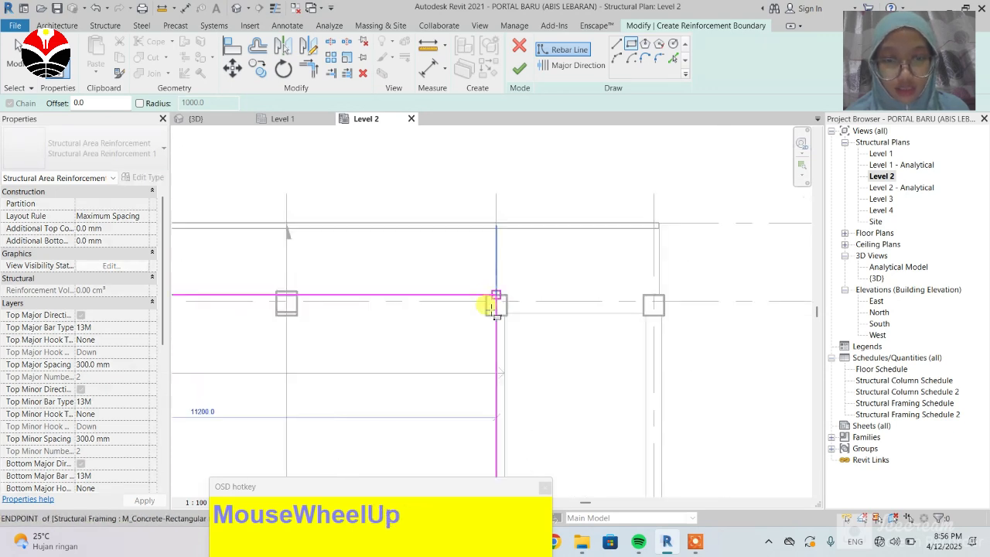
{"action": "left_click", "coordinate": [516, 292]}
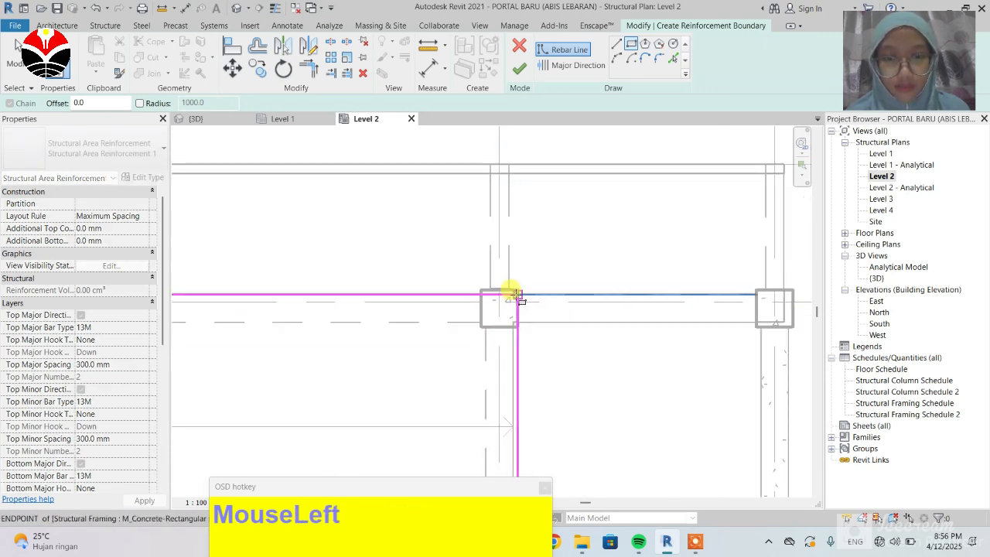
{"action": "scroll", "coordinate": [652, 214], "scroll_direction": "down", "scroll_amount": 3}
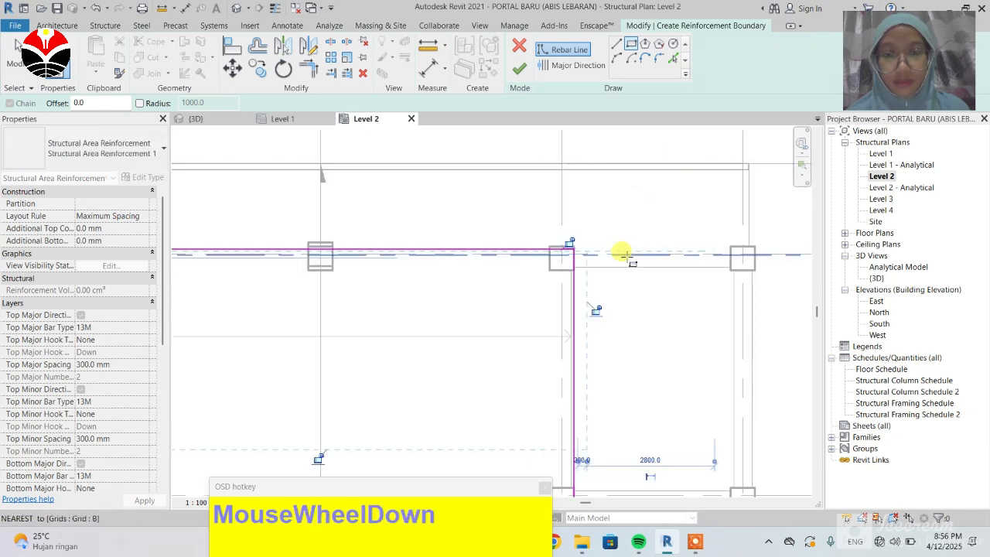
{"action": "scroll", "coordinate": [592, 183], "scroll_direction": "down", "scroll_amount": 2}
{"action": "left_click", "coordinate": [519, 68]}
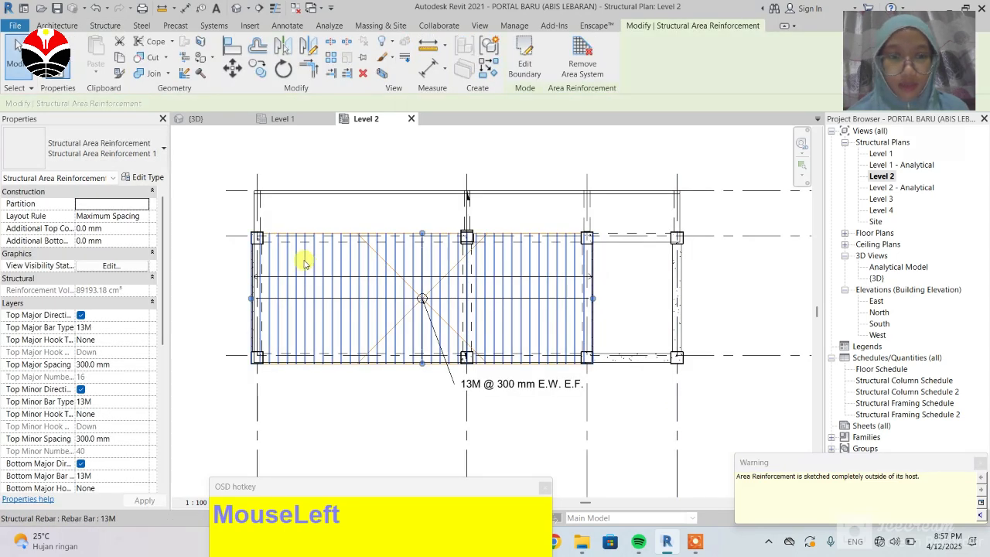
{"action": "left_click", "coordinate": [980, 464]}
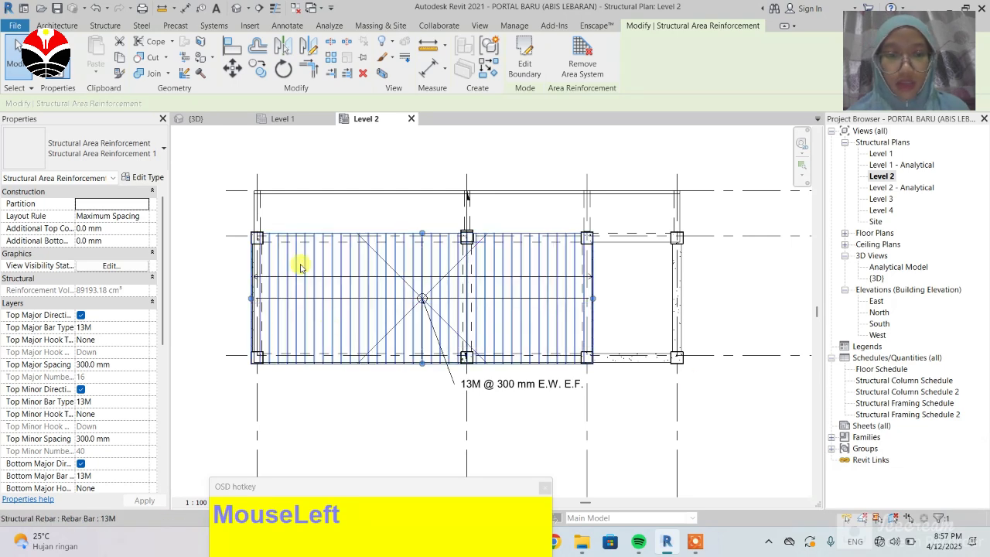
Step: Switch the Level 2 plan to the Wireframe visual style
{"action": "left_click_drag", "start_coordinate": [343, 488], "coordinate": [593, 481]}
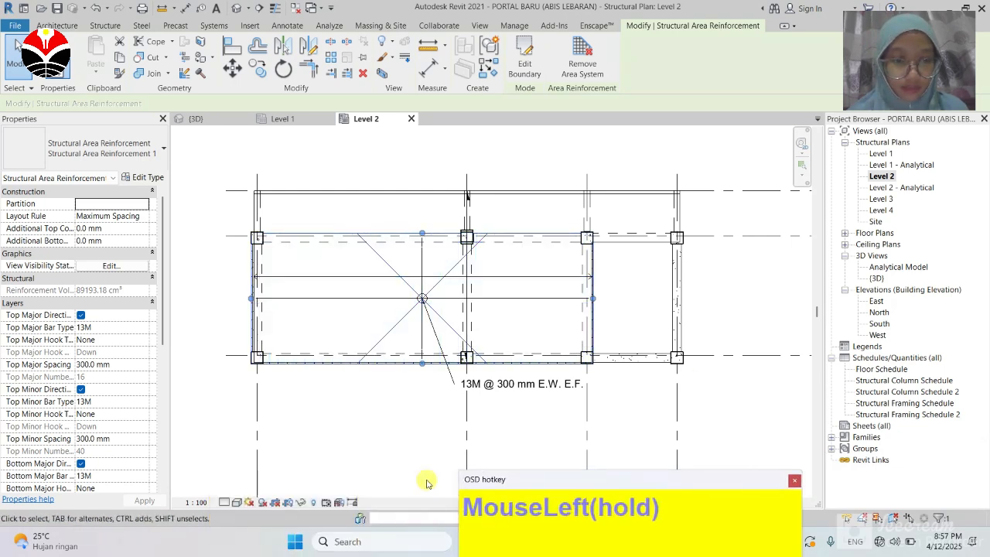
{"action": "left_click", "coordinate": [238, 503]}
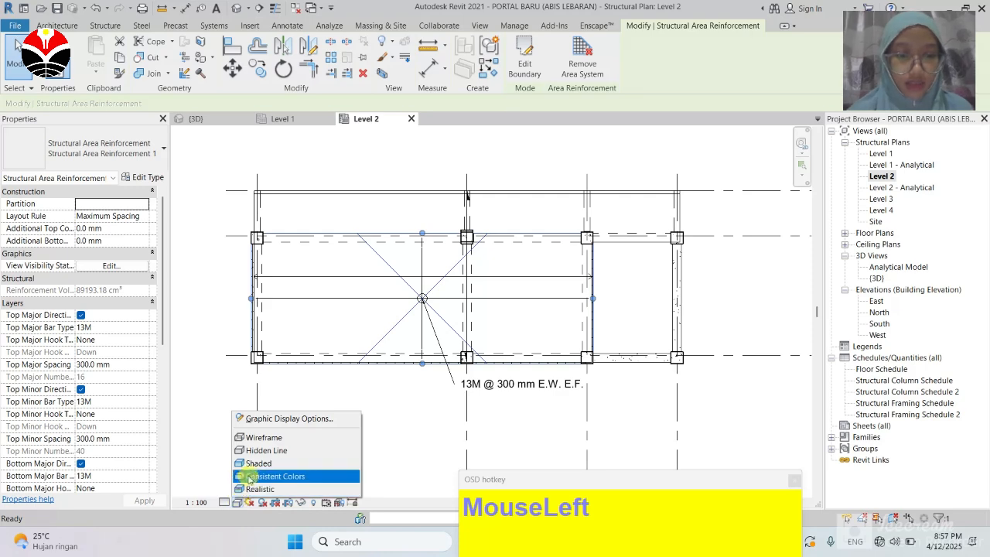
{"action": "left_click", "coordinate": [273, 437]}
{"action": "scroll", "coordinate": [271, 301], "scroll_direction": "up", "scroll_amount": 3}
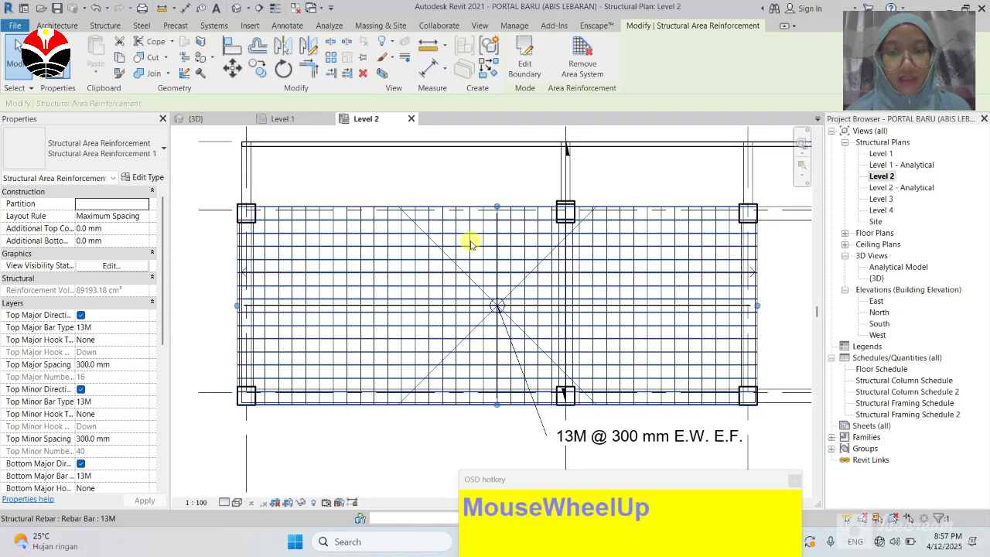
Step: In the 3D view, try the Hidden Line, Realistic and Shaded visual styles
{"action": "left_click", "coordinate": [201, 119]}
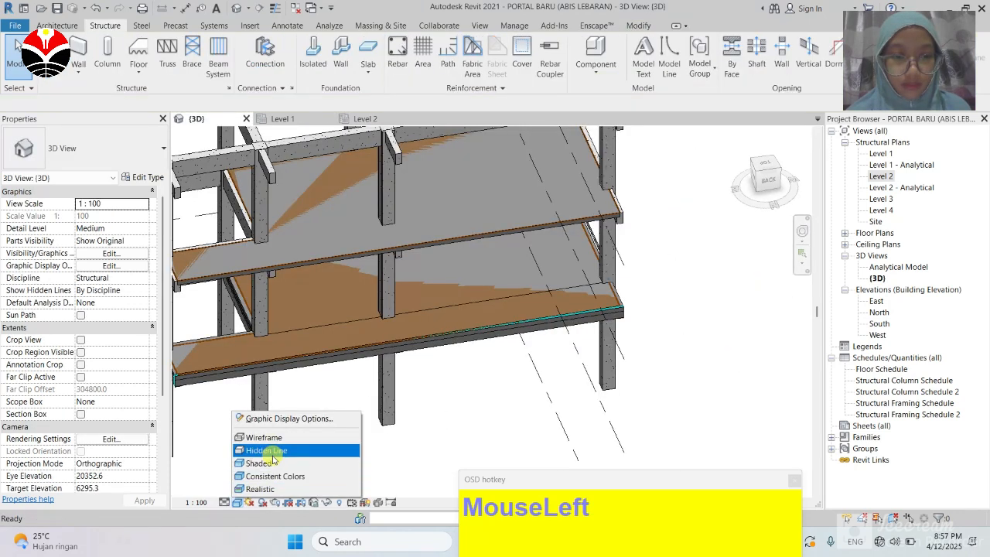
{"action": "left_click", "coordinate": [266, 450]}
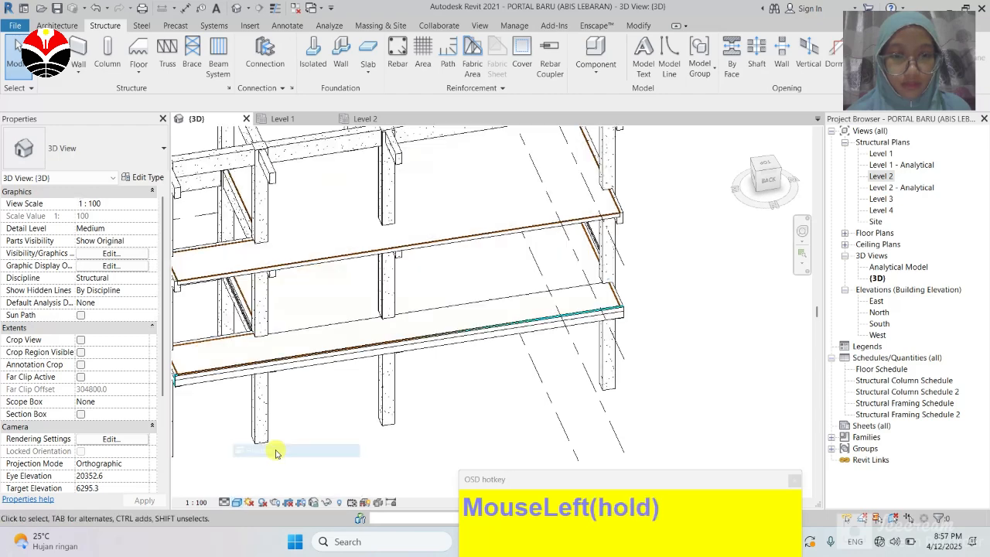
{"action": "left_click", "coordinate": [242, 505]}
{"action": "left_click", "coordinate": [282, 492]}
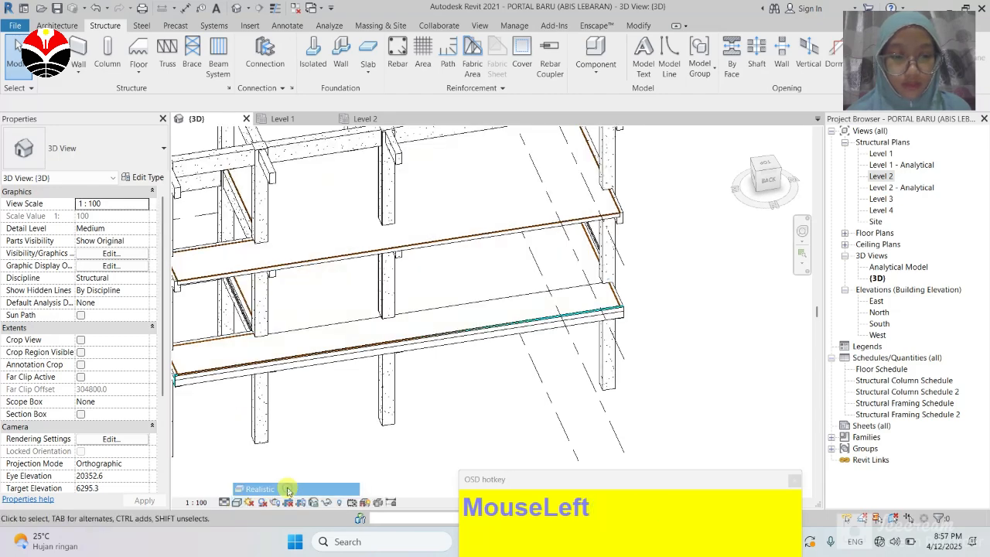
{"action": "left_click", "coordinate": [238, 503]}
{"action": "left_click", "coordinate": [281, 480]}
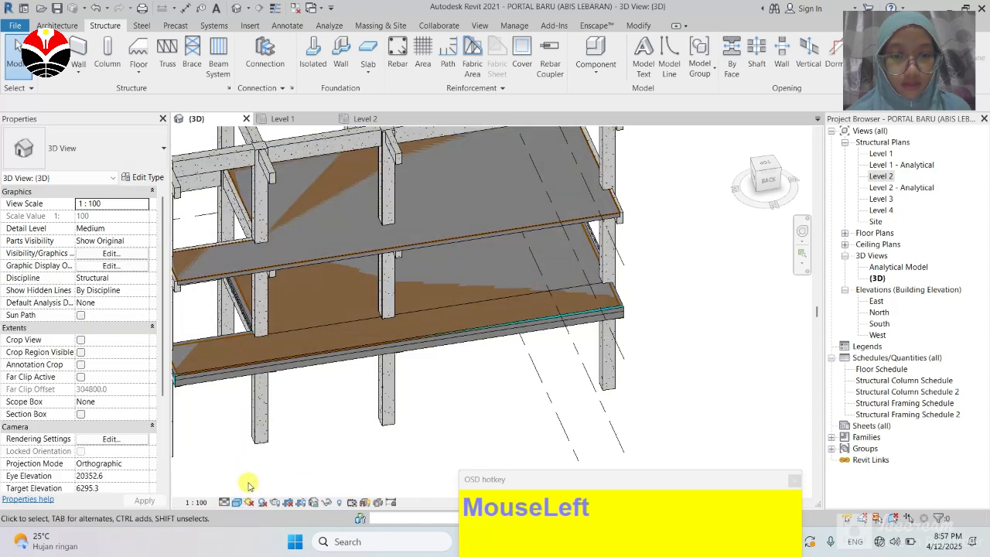
{"action": "left_click_drag", "start_coordinate": [716, 487], "coordinate": [532, 529]}
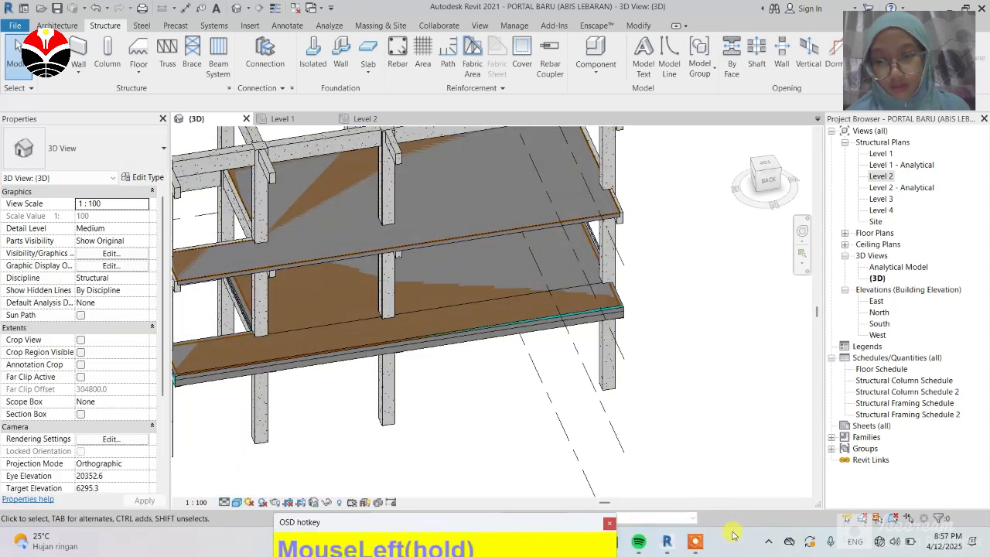
{"action": "left_click", "coordinate": [694, 545]}
{"action": "left_click", "coordinate": [722, 496]}
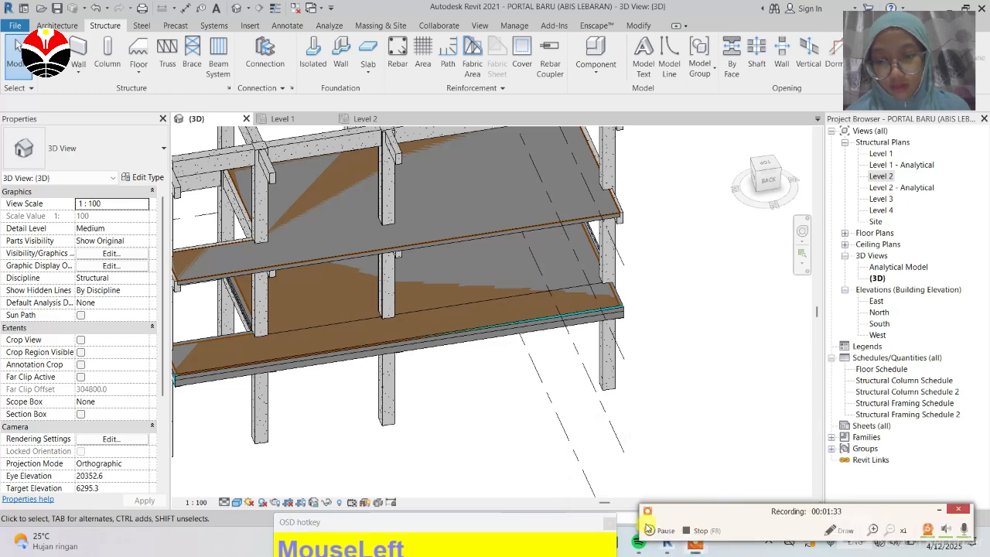
{"action": "left_click", "coordinate": [656, 532]}
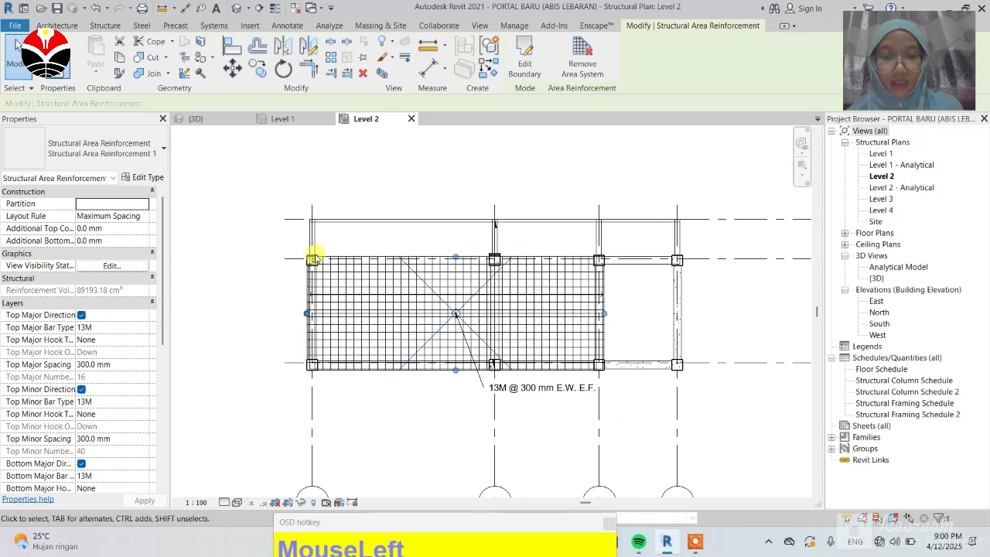
Step: Select the area reinforcement and show the 3D view in Wireframe
{"action": "left_click", "coordinate": [458, 328]}
{"action": "scroll", "coordinate": [414, 316], "scroll_direction": "up", "scroll_amount": 1}
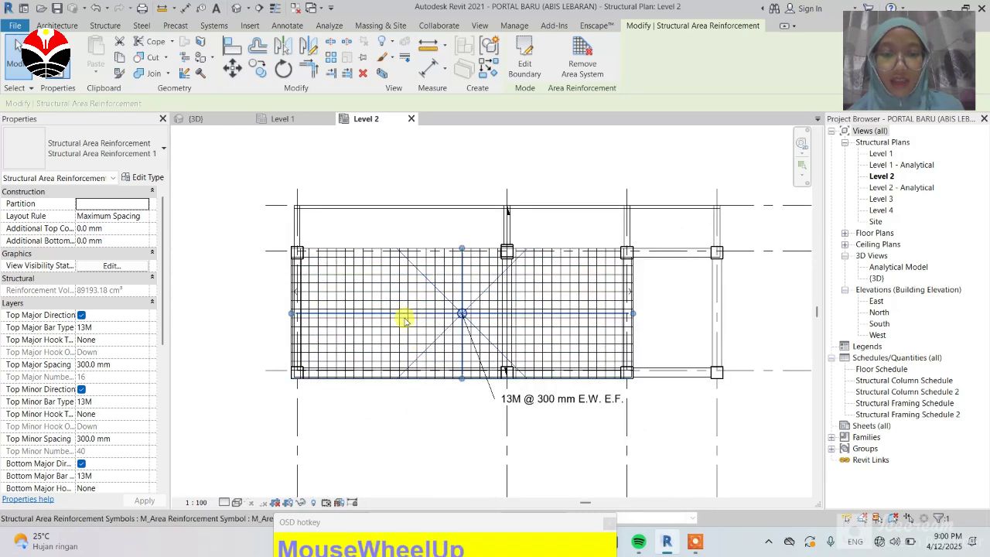
{"action": "left_click", "coordinate": [196, 118]}
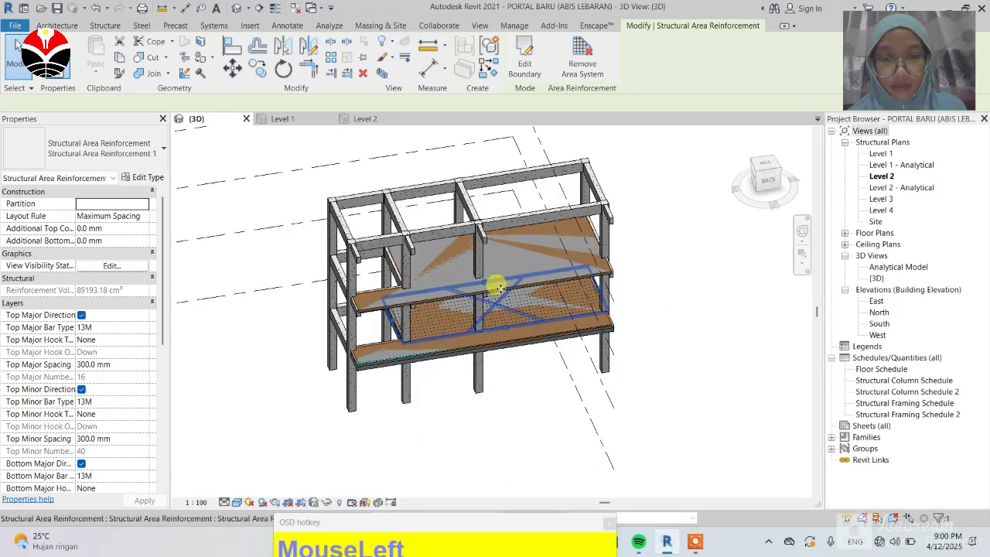
{"action": "scroll", "coordinate": [570, 309], "scroll_direction": "up", "scroll_amount": 4}
{"action": "scroll", "coordinate": [555, 327], "scroll_direction": "down", "scroll_amount": 5}
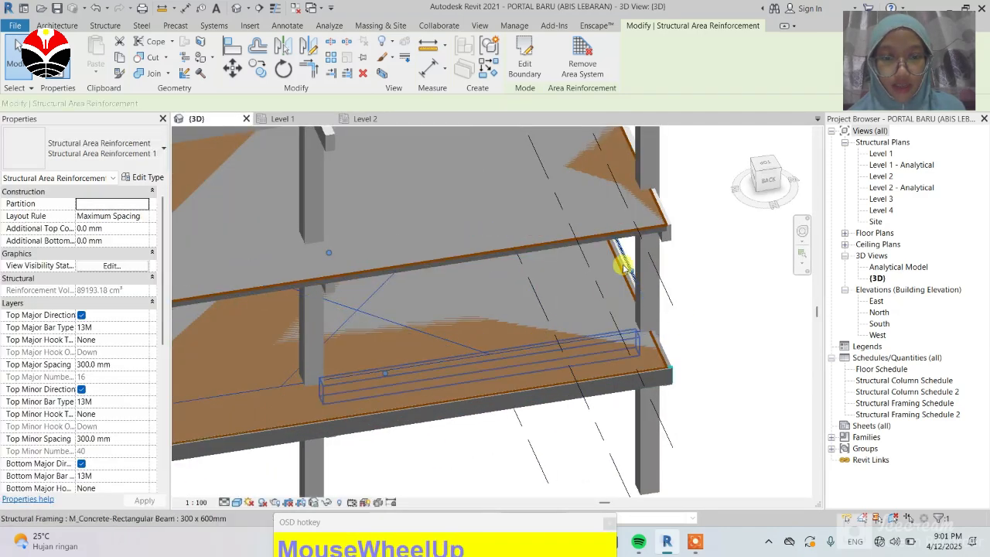
{"action": "left_click", "coordinate": [235, 503]}
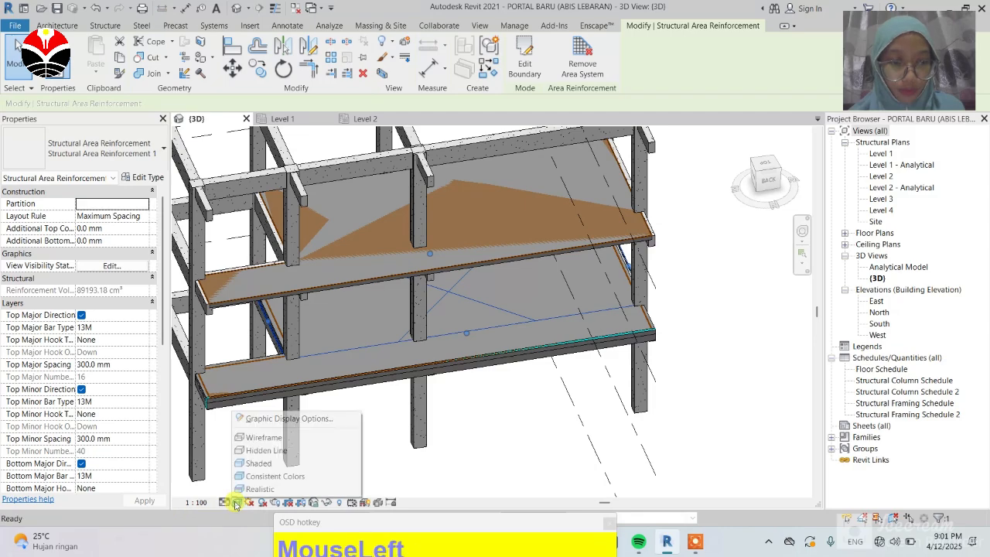
{"action": "left_click", "coordinate": [288, 437]}
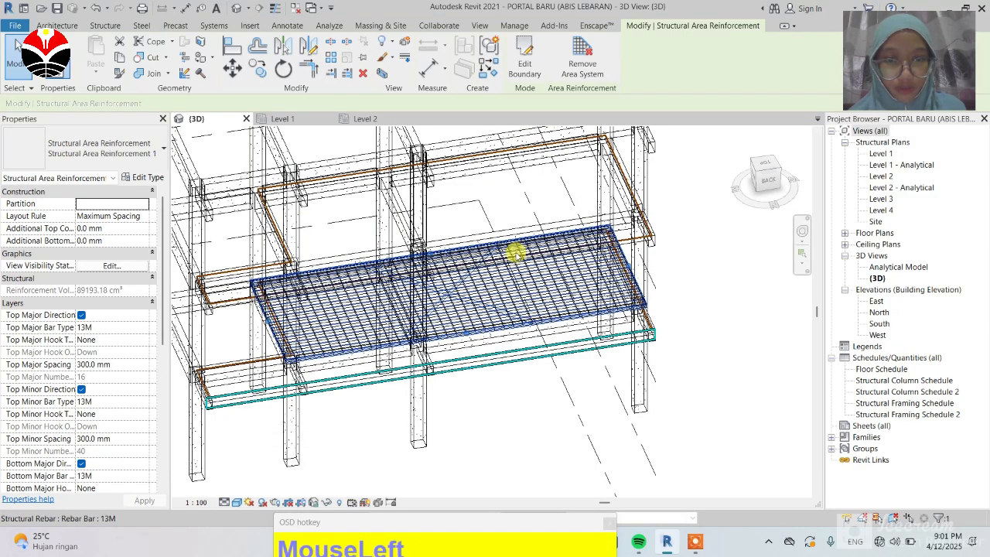
Step: Orbit and zoom the 3D view to inspect the slab reinforcement mesh
{"action": "scroll", "coordinate": [369, 334], "scroll_direction": "up", "scroll_amount": 3}
{"action": "scroll", "coordinate": [390, 352], "scroll_direction": "down", "scroll_amount": 1}
{"action": "scroll", "coordinate": [390, 352], "scroll_direction": "down", "scroll_amount": 3}
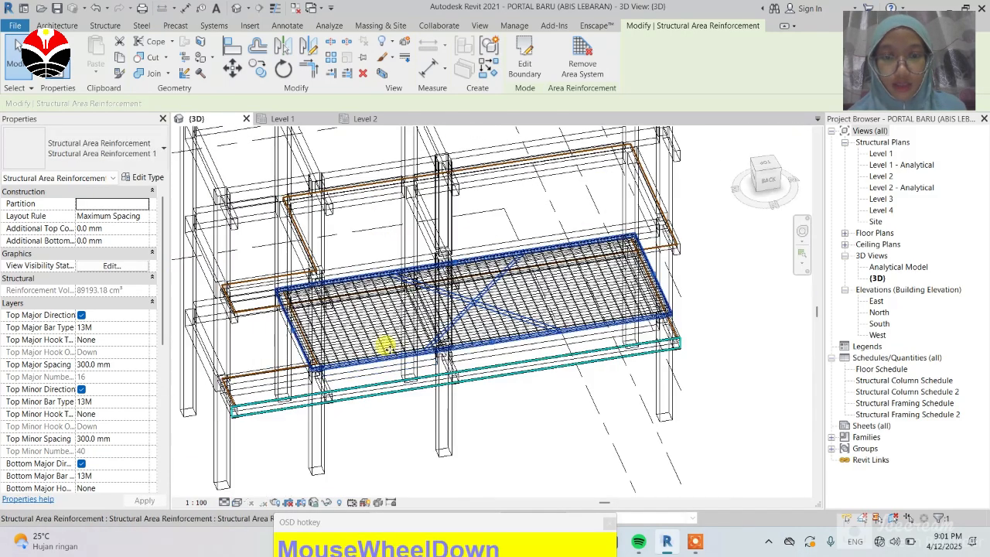
{"action": "left_click", "coordinate": [756, 218]}
{"action": "left_click_drag", "start_coordinate": [756, 218], "coordinate": [840, 455]}
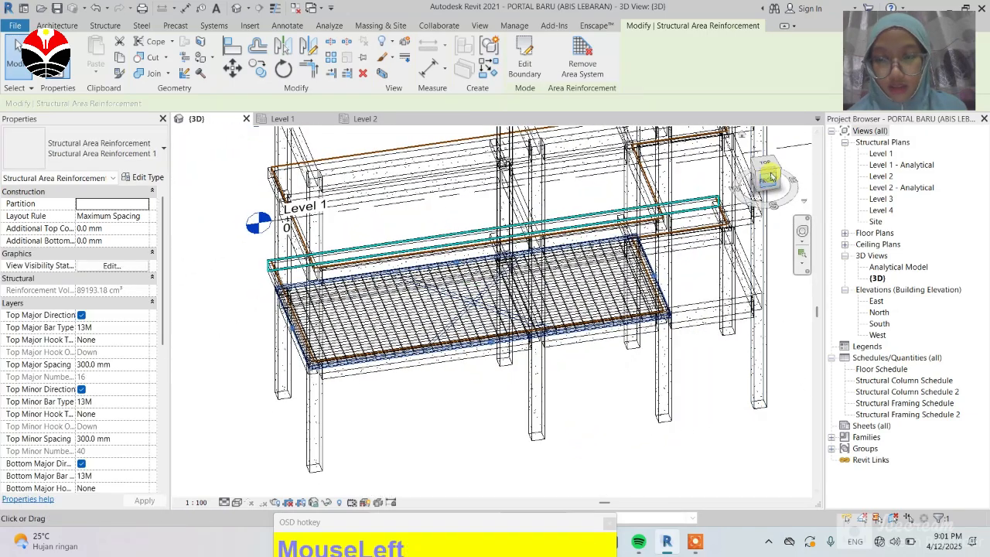
{"action": "left_click", "coordinate": [774, 176]}
{"action": "left_click_drag", "start_coordinate": [770, 169], "coordinate": [772, 193]}
{"action": "scroll", "coordinate": [364, 368], "scroll_direction": "up", "scroll_amount": 1}
{"action": "scroll", "coordinate": [343, 343], "scroll_direction": "up", "scroll_amount": 5}
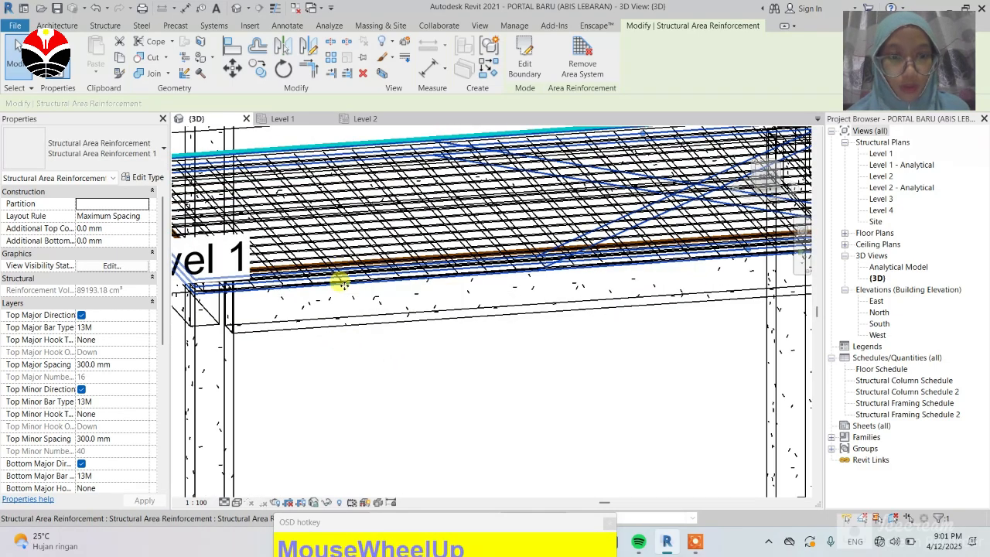
{"action": "scroll", "coordinate": [592, 341], "scroll_direction": "down", "scroll_amount": 6}
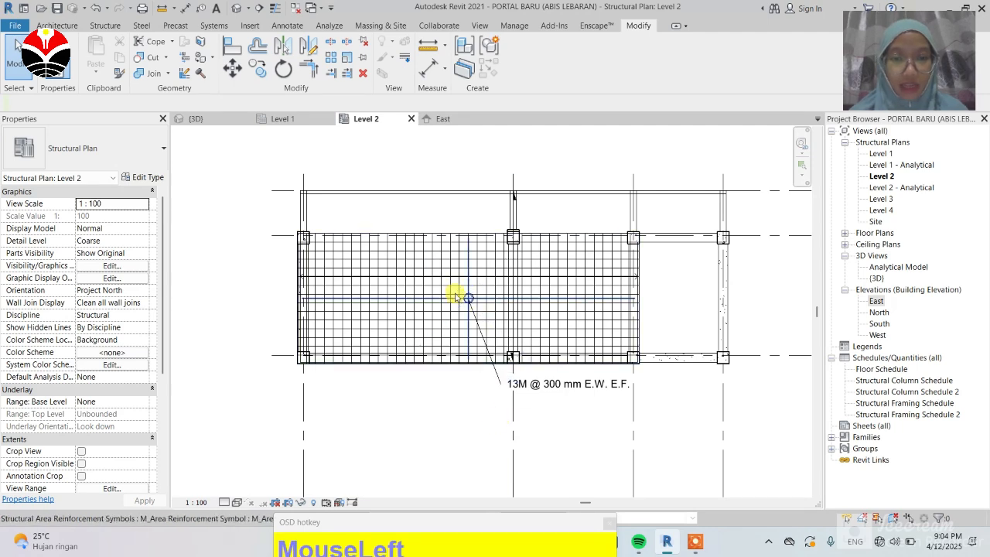
Step: Set the Level 2 area reinforcement's Top Major Spacing to 150 mm
{"action": "left_click", "coordinate": [429, 261]}
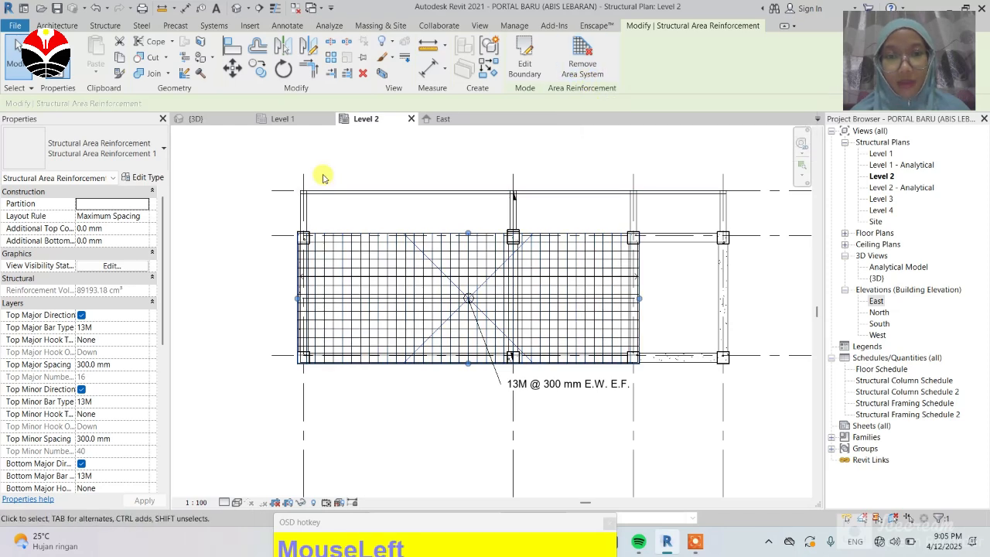
{"action": "left_click", "coordinate": [408, 167]}
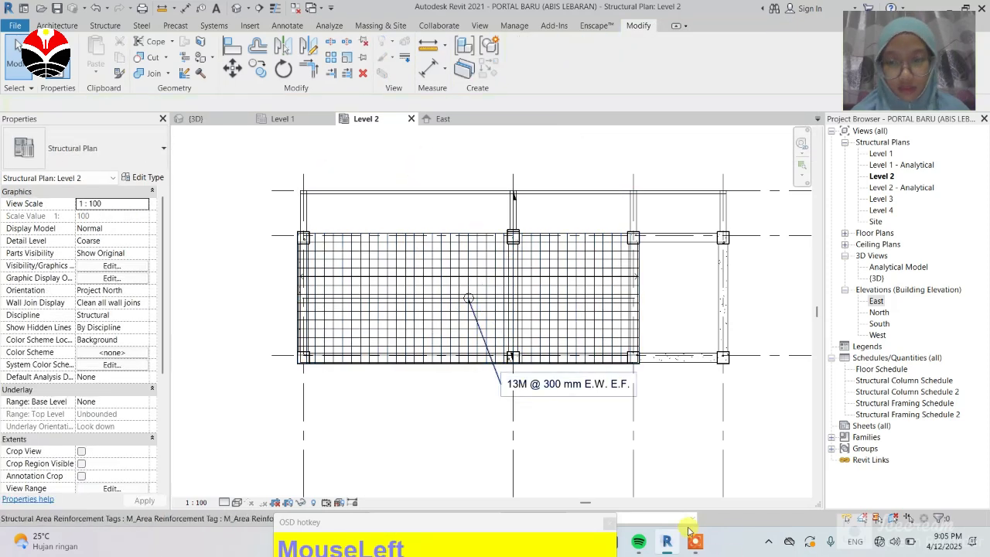
{"action": "mouse_move", "coordinate": [666, 546]}
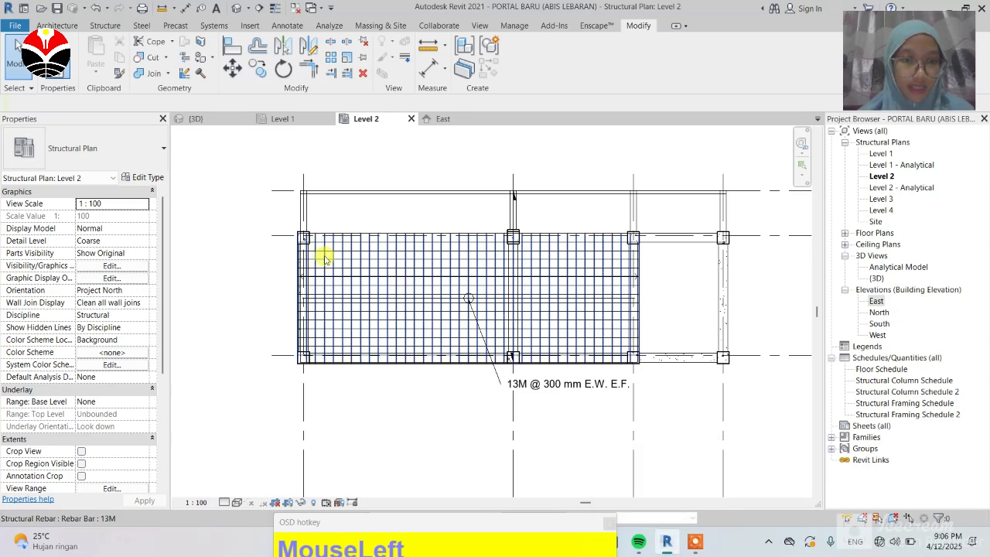
{"action": "left_click", "coordinate": [435, 305]}
{"action": "scroll", "coordinate": [97, 356], "scroll_direction": "down", "scroll_amount": 1}
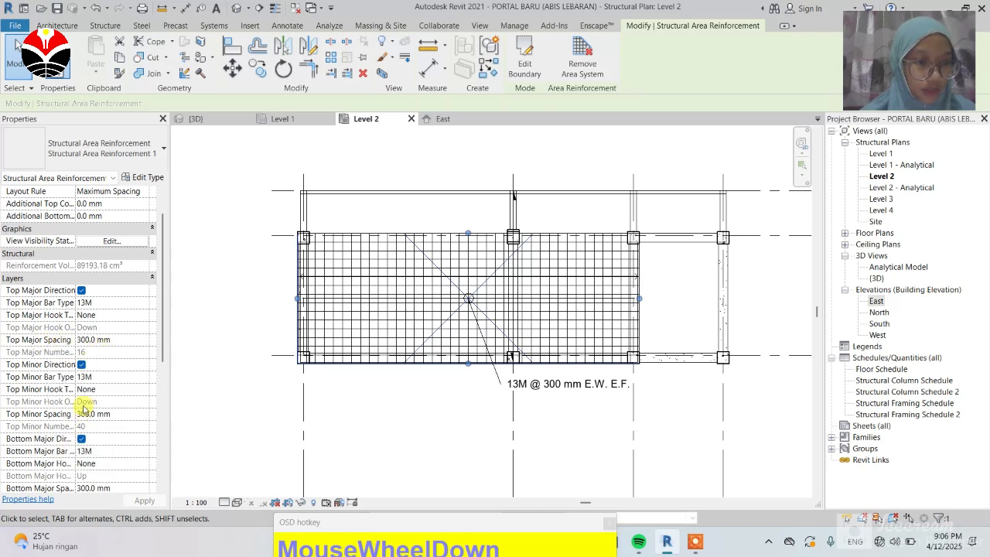
{"action": "left_click", "coordinate": [91, 339]}
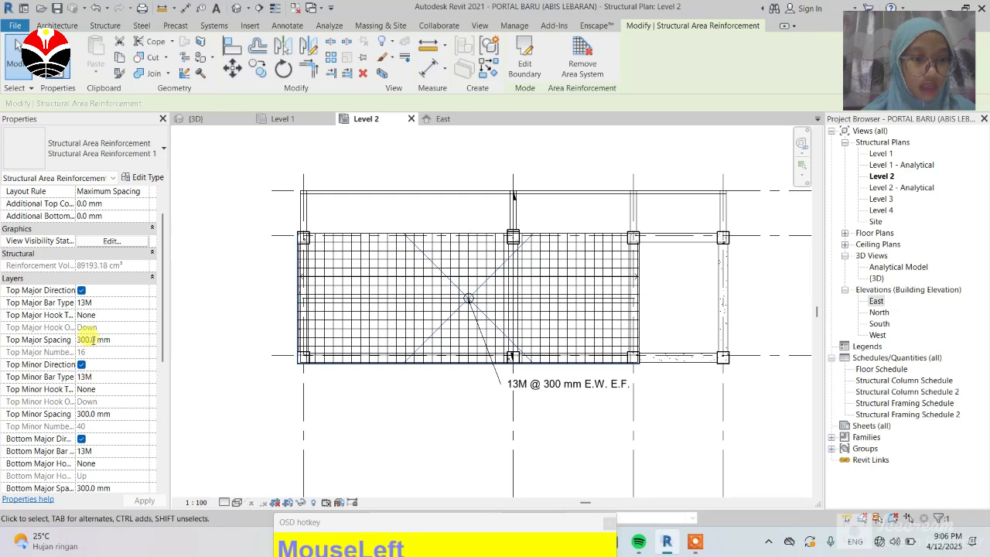
{"action": "type", "text": "15"}
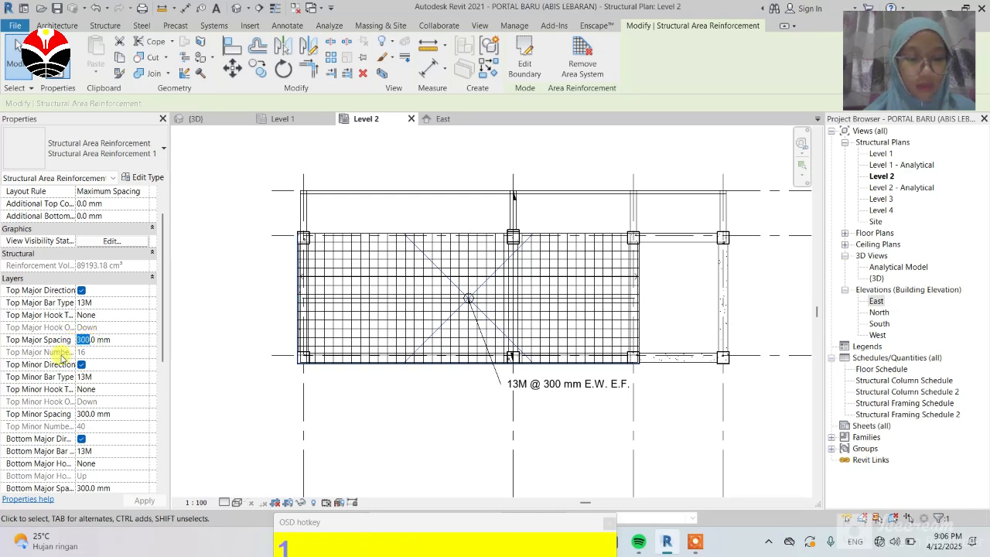
{"action": "type", "text": "0"}
{"action": "key", "text": "Return"}
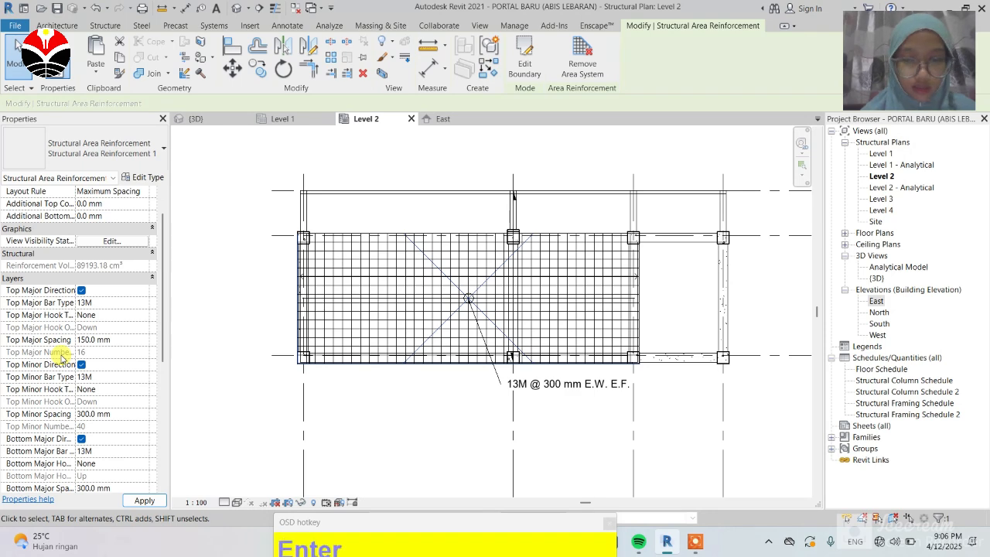
Step: Set the Level 2 area reinforcement's Top Minor Spacing to 150 mm
{"action": "left_click", "coordinate": [539, 311]}
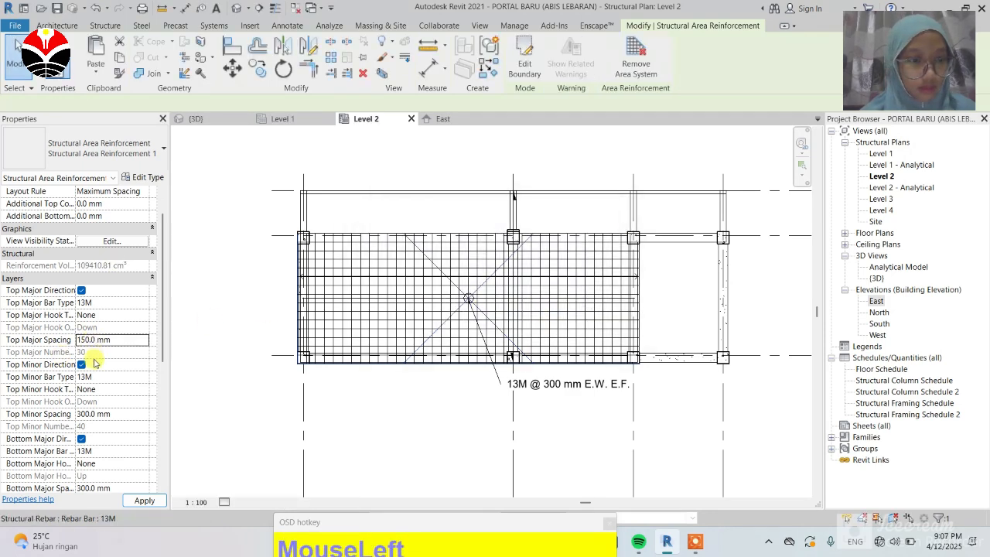
{"action": "scroll", "coordinate": [89, 348], "scroll_direction": "down", "scroll_amount": 1}
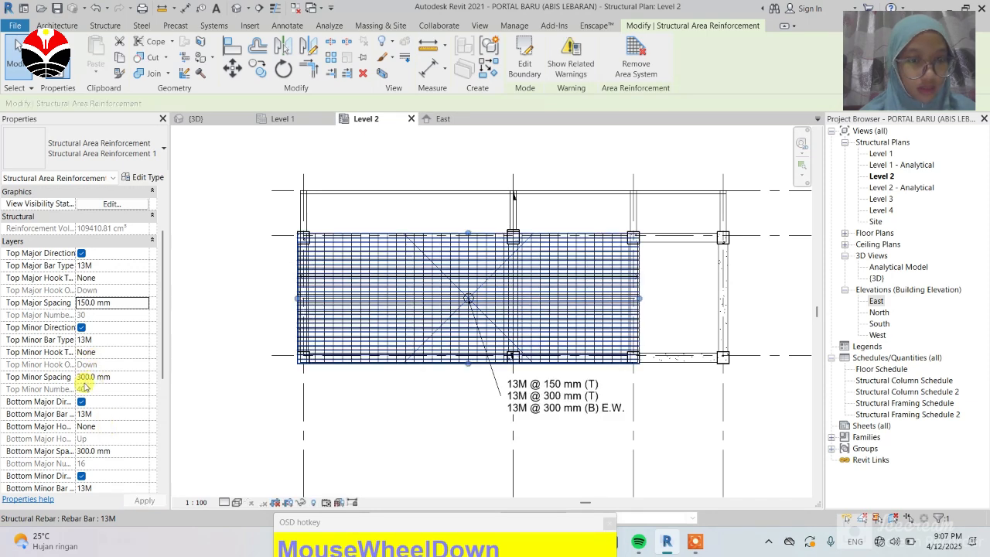
{"action": "left_click_drag", "start_coordinate": [83, 377], "coordinate": [80, 376]}
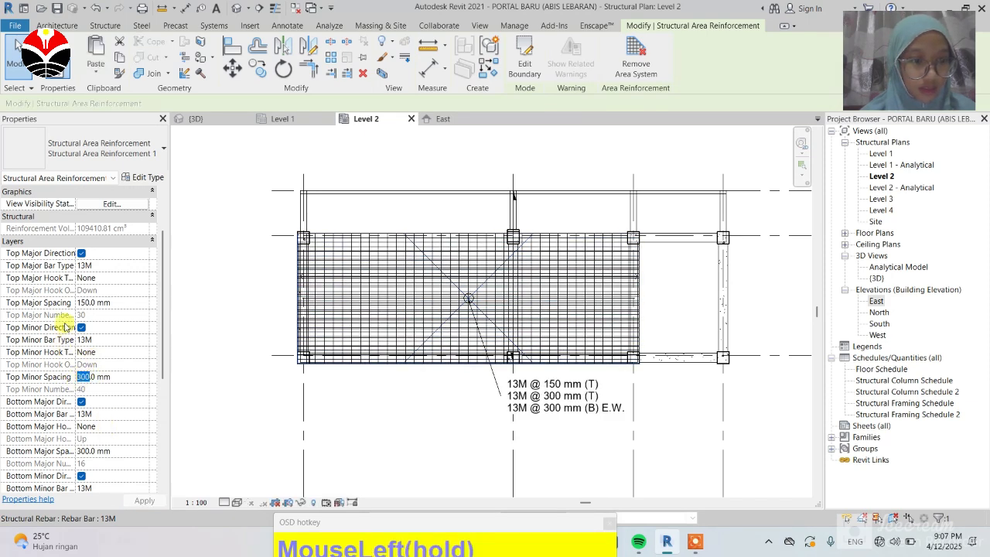
{"action": "type", "text": "15"}
{"action": "key", "text": "Return"}
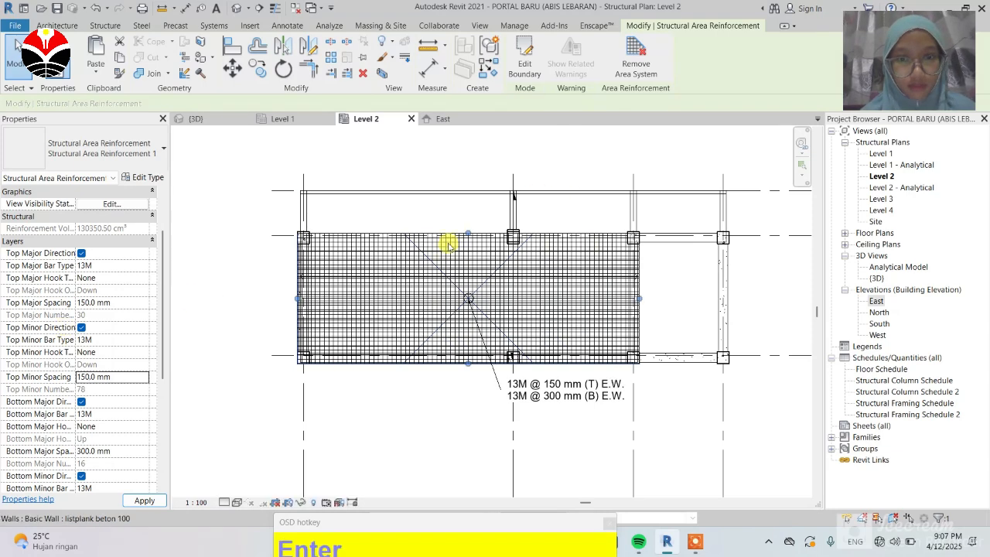
Step: Zoom around the Level 2 plan to inspect the reinforcement mesh and its tag
{"action": "scroll", "coordinate": [358, 331], "scroll_direction": "up", "scroll_amount": 3}
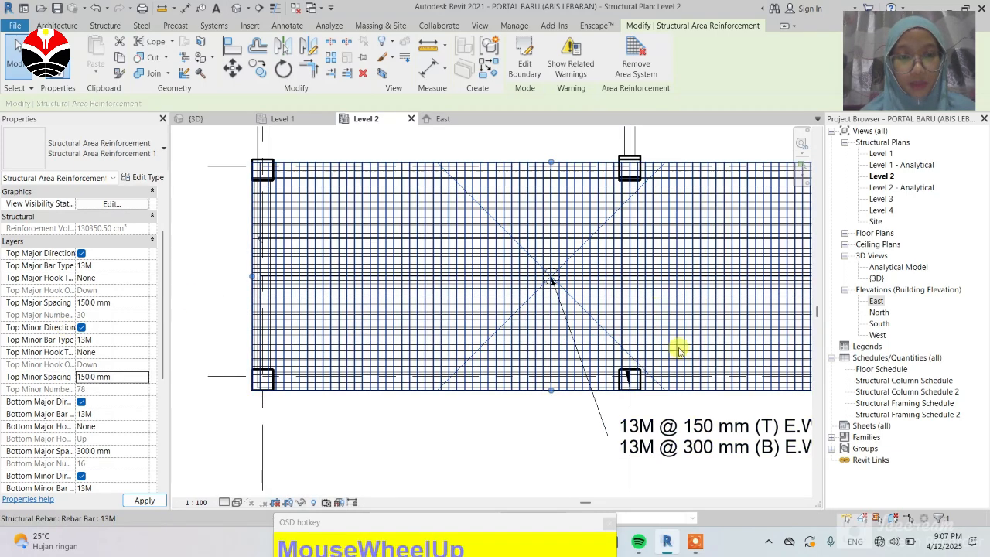
{"action": "scroll", "coordinate": [309, 326], "scroll_direction": "up", "scroll_amount": 1}
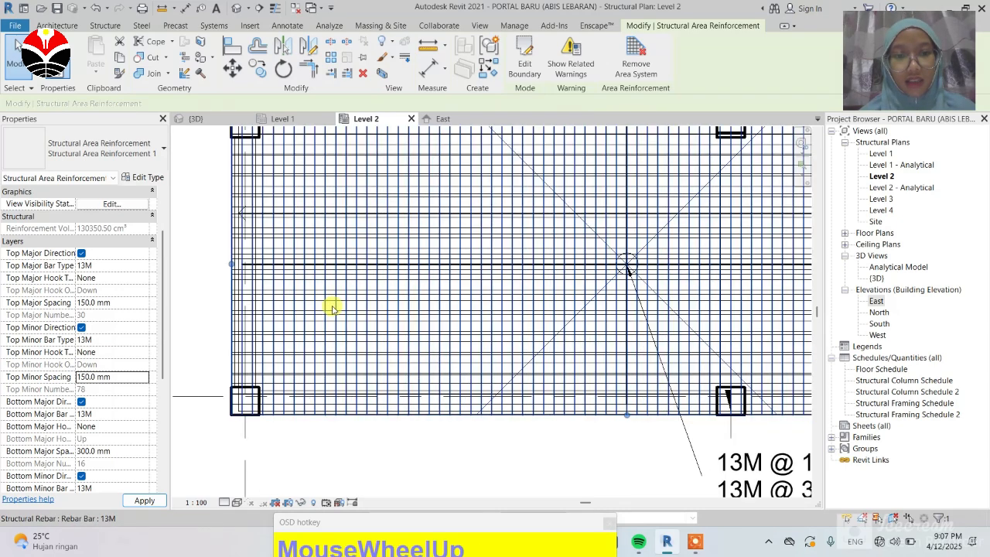
{"action": "scroll", "coordinate": [331, 308], "scroll_direction": "down", "scroll_amount": 1}
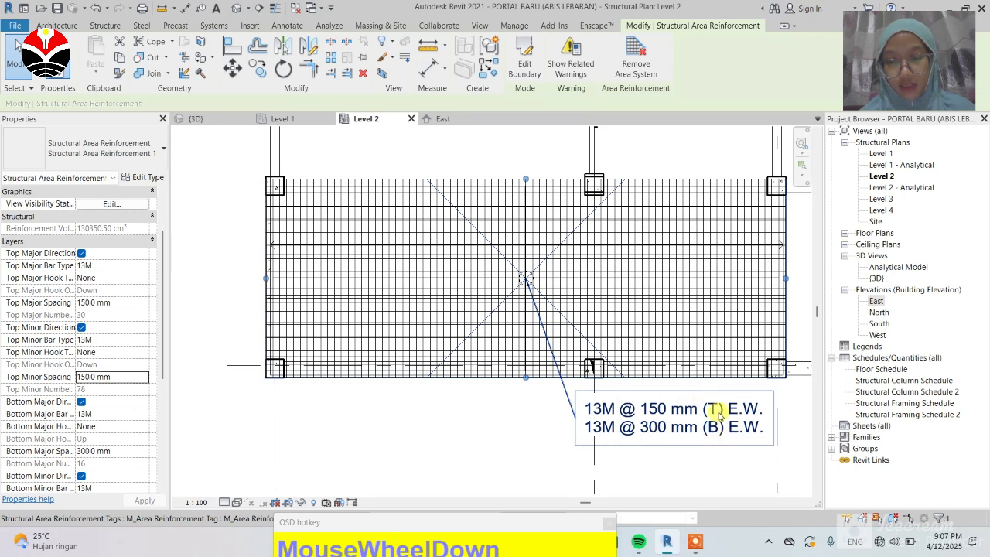
{"action": "scroll", "coordinate": [566, 371], "scroll_direction": "down", "scroll_amount": 1}
{"action": "left_click", "coordinate": [472, 420]}
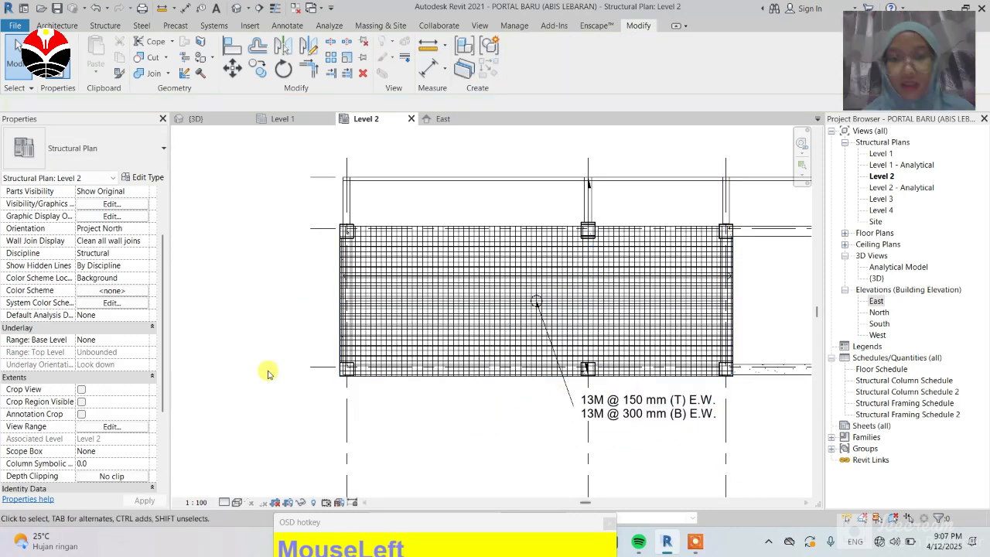
{"action": "scroll", "coordinate": [51, 331], "scroll_direction": "up", "scroll_amount": 2}
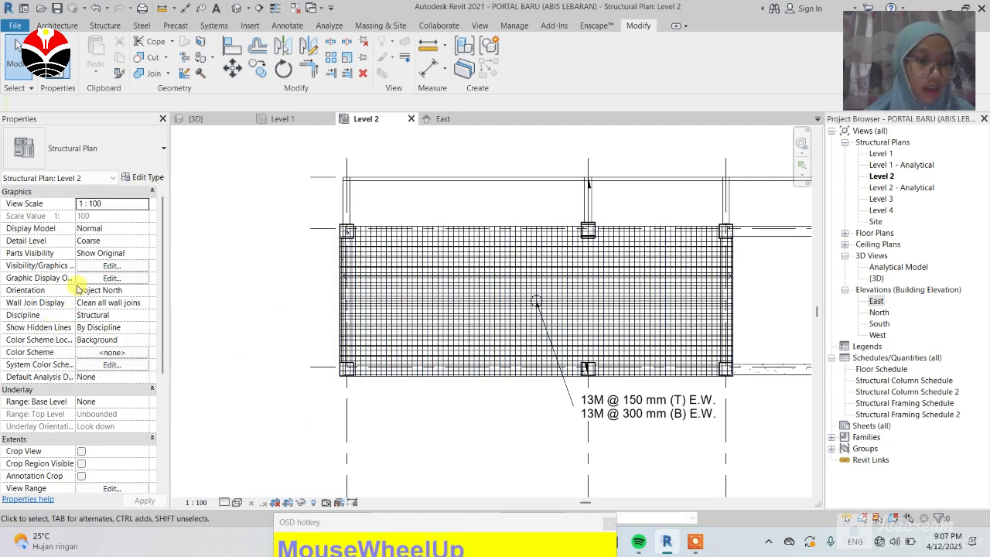
{"action": "scroll", "coordinate": [69, 353], "scroll_direction": "down", "scroll_amount": 3}
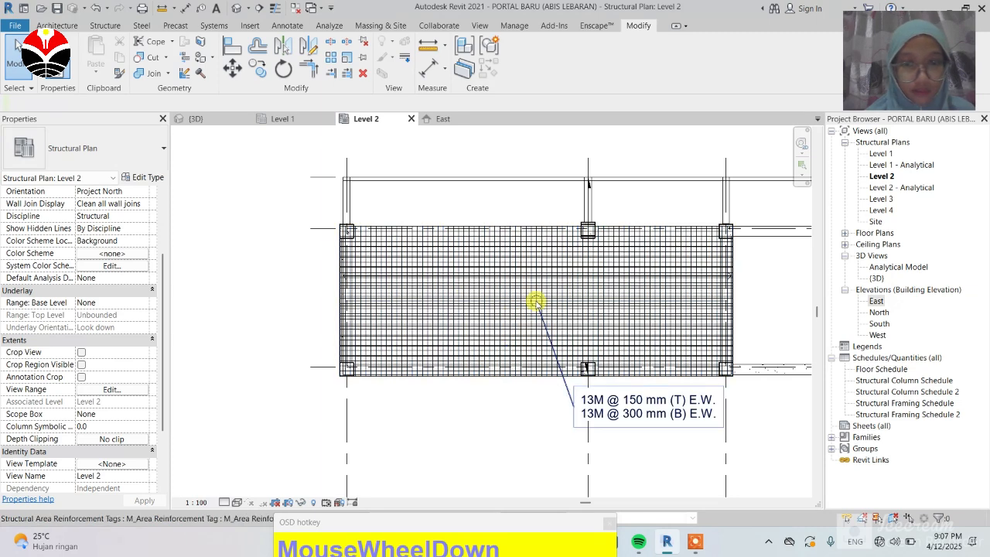
Step: Set the area reinforcement's Bottom Major Spacing and Bottom Minor Spacing to 150 mm
{"action": "left_click", "coordinate": [523, 288]}
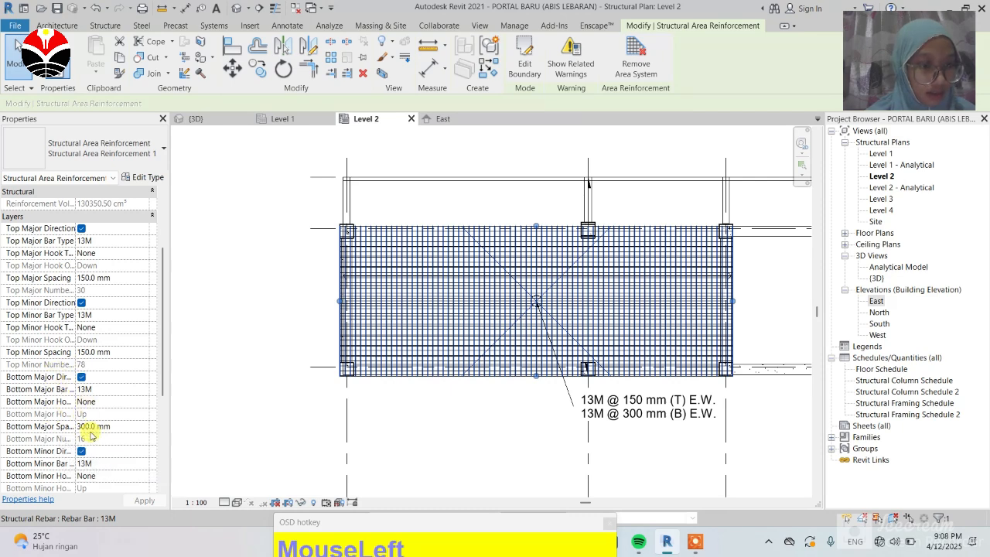
{"action": "scroll", "coordinate": [87, 410], "scroll_direction": "down", "scroll_amount": 2}
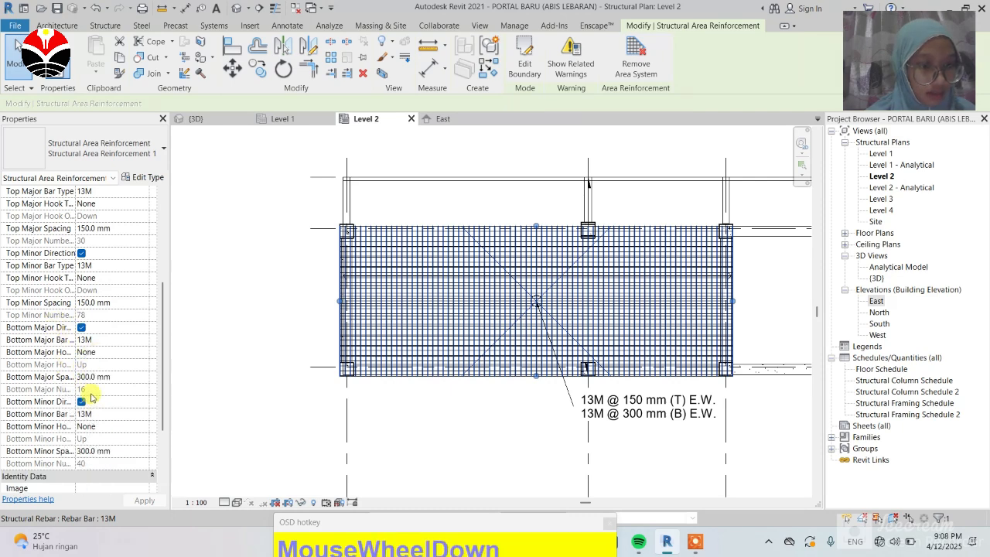
{"action": "left_click", "coordinate": [90, 377]}
{"action": "left_click_drag", "start_coordinate": [90, 377], "coordinate": [78, 383]}
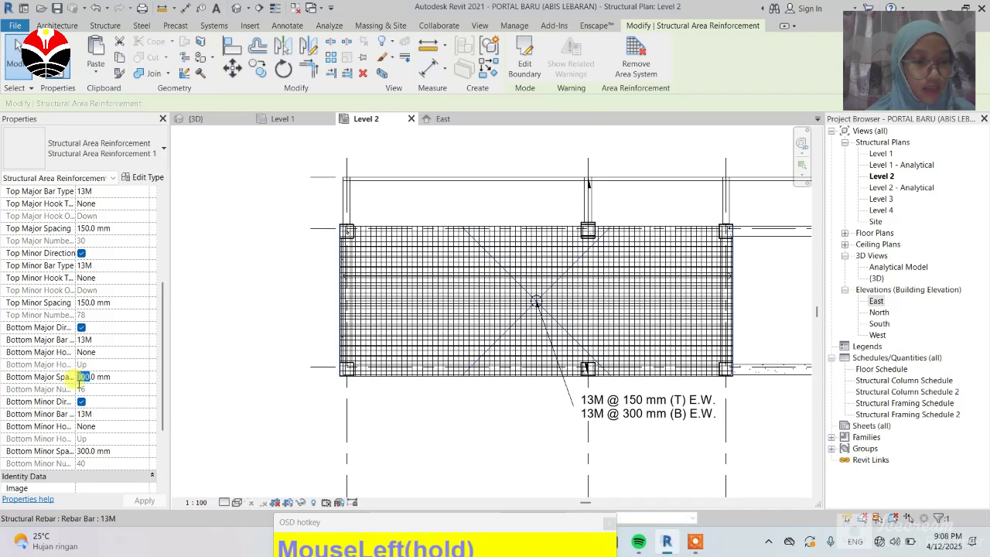
{"action": "type", "text": "15"}
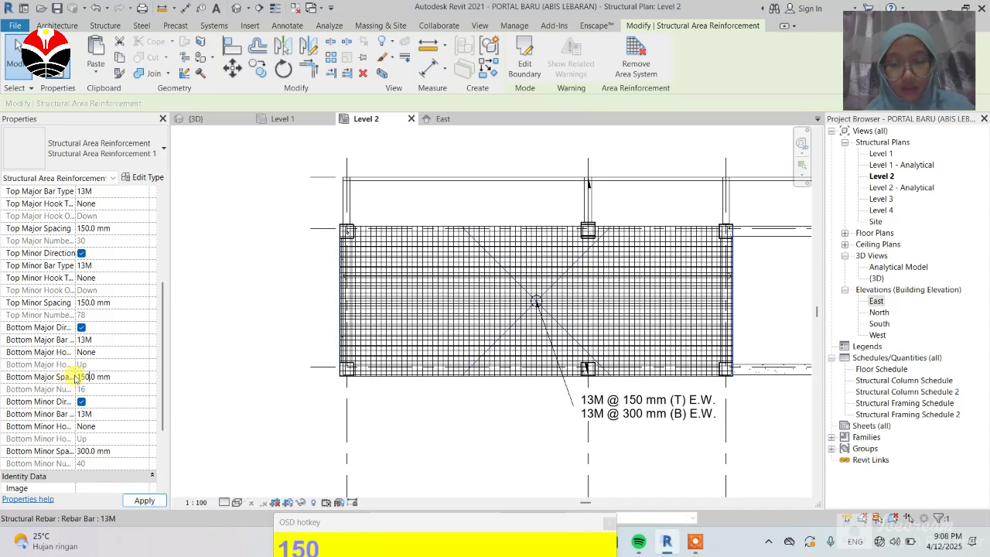
{"action": "key", "text": "Return"}
{"action": "left_click", "coordinate": [89, 455]}
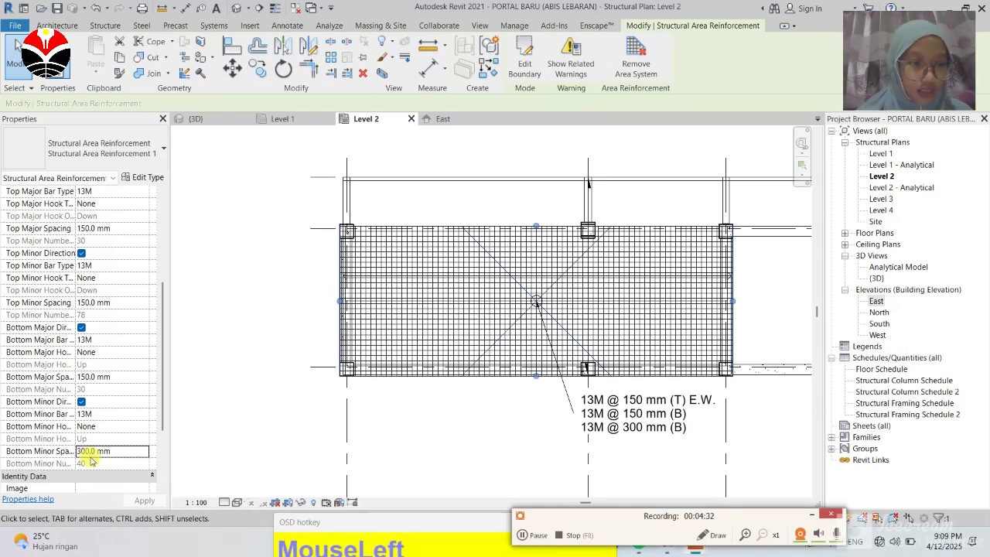
{"action": "left_click", "coordinate": [90, 452]}
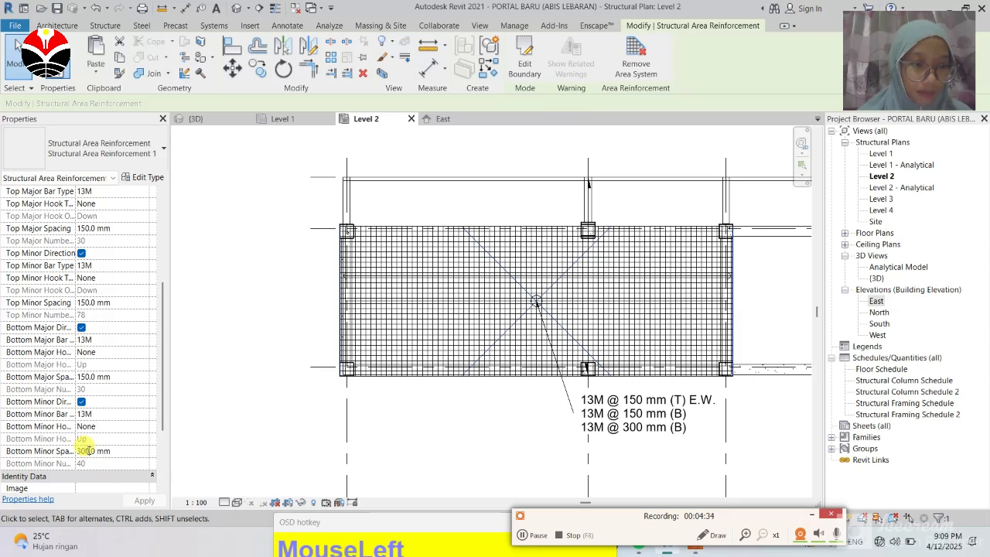
{"action": "left_click_drag", "start_coordinate": [90, 450], "coordinate": [73, 455]}
{"action": "type", "text": "15"}
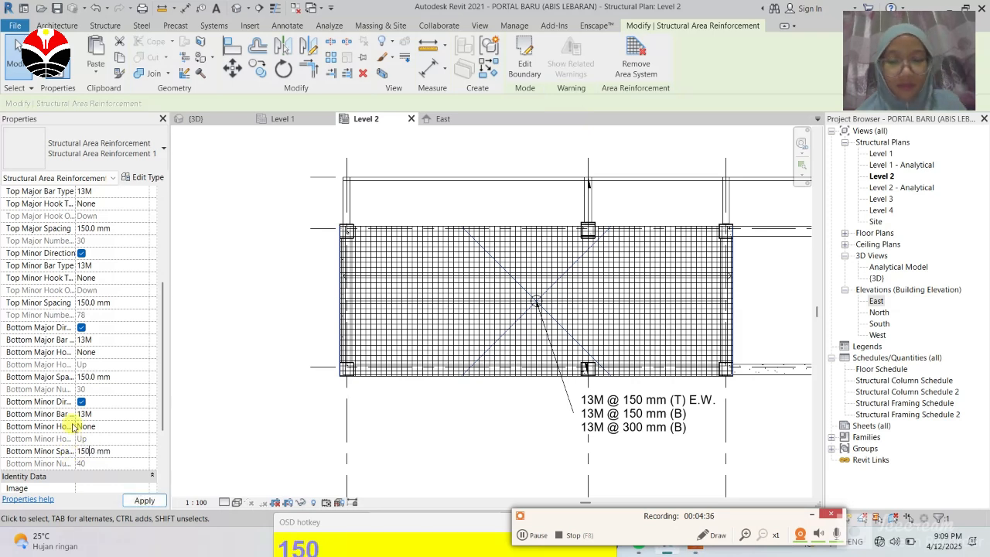
{"action": "type", "text": "0"}
{"action": "key", "text": "Return"}
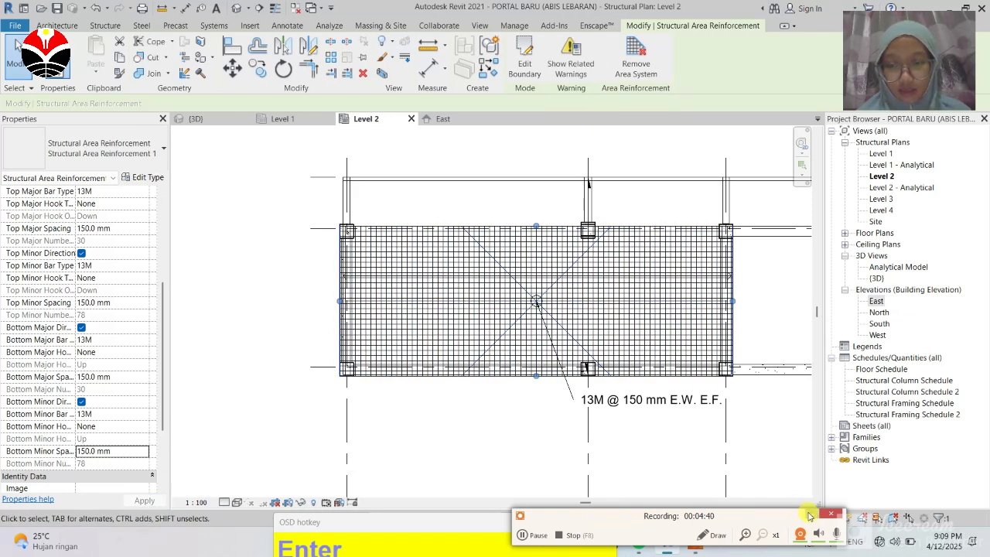
Step: Zoom around the Level 2 plan to review the updated slab reinforcement and select the floor slab
{"action": "left_click", "coordinate": [537, 376]}
{"action": "scroll", "coordinate": [438, 304], "scroll_direction": "up", "scroll_amount": 2}
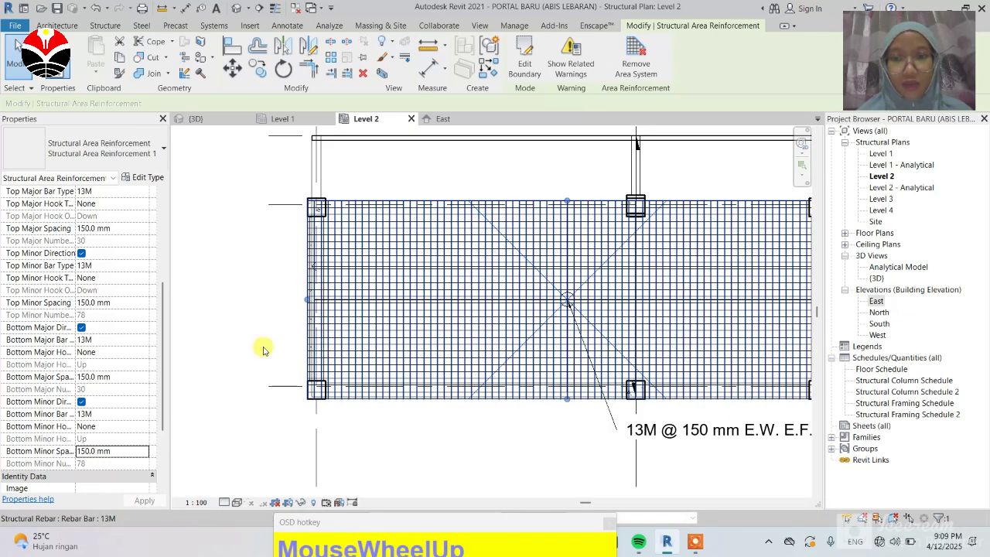
{"action": "scroll", "coordinate": [232, 340], "scroll_direction": "down", "scroll_amount": 2}
{"action": "scroll", "coordinate": [340, 320], "scroll_direction": "up", "scroll_amount": 1}
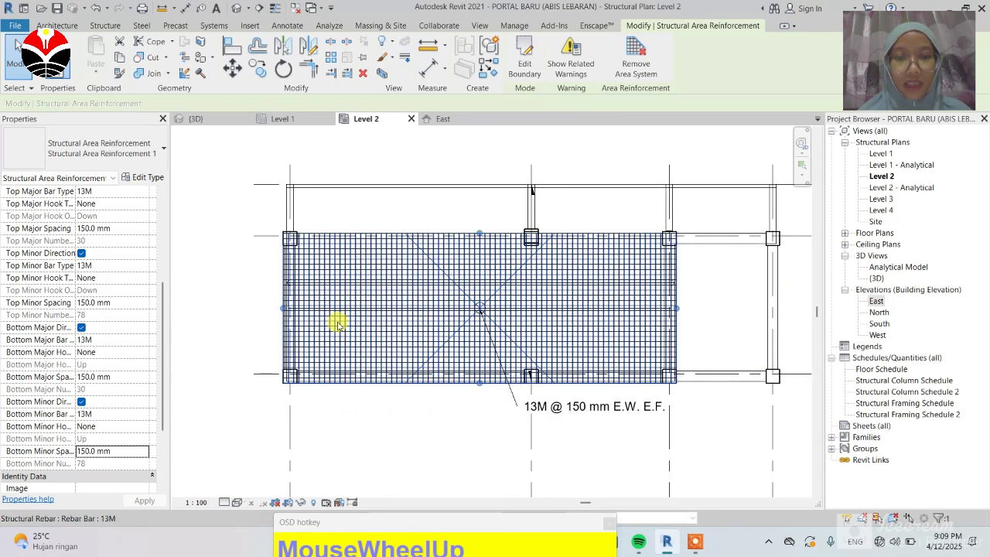
{"action": "scroll", "coordinate": [338, 324], "scroll_direction": "up", "scroll_amount": 1}
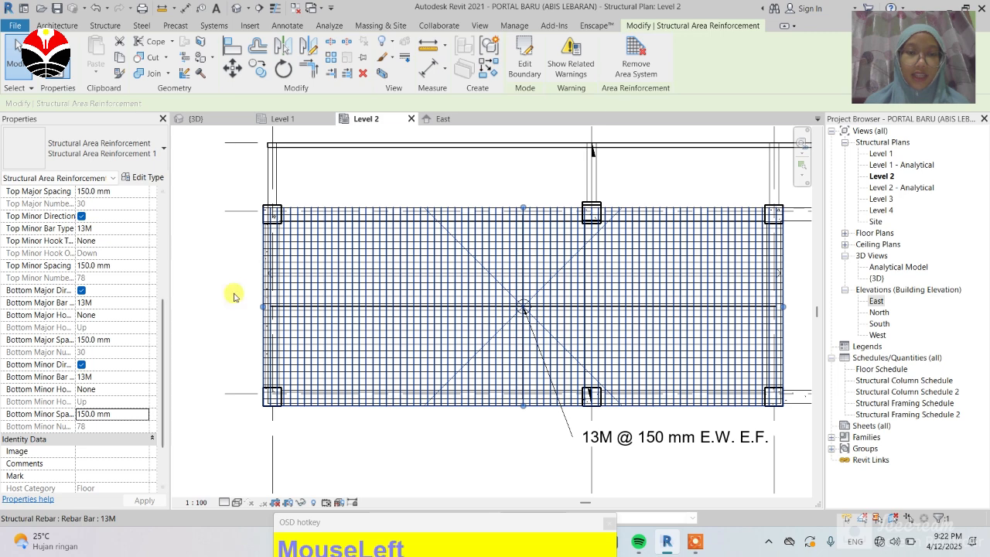
{"action": "scroll", "coordinate": [235, 296], "scroll_direction": "down", "scroll_amount": 1}
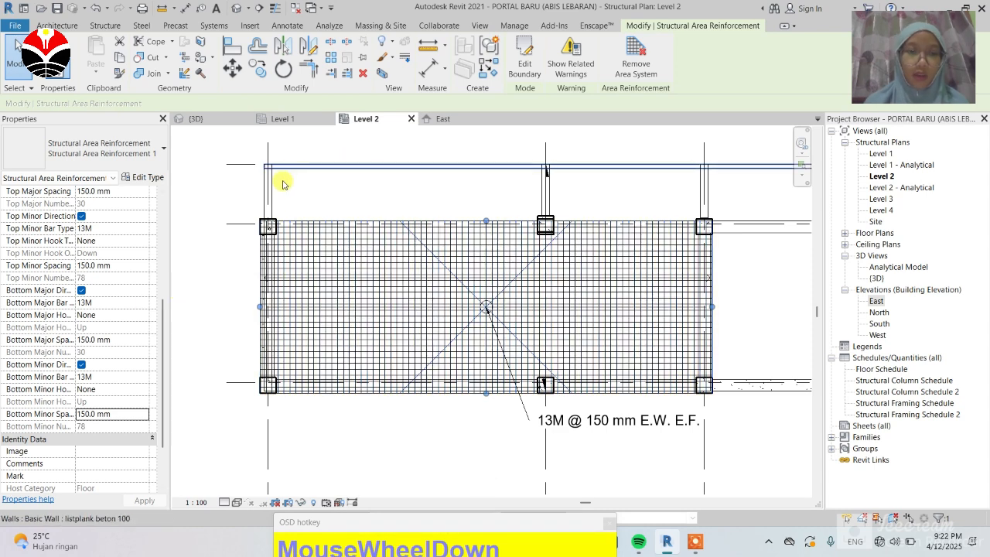
{"action": "scroll", "coordinate": [276, 261], "scroll_direction": "down", "scroll_amount": 1}
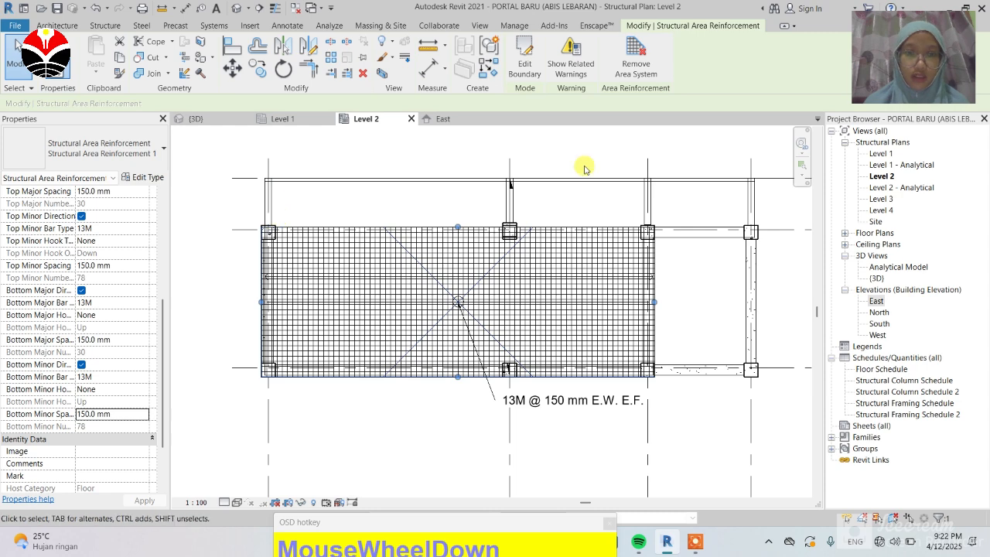
{"action": "left_click", "coordinate": [481, 260]}
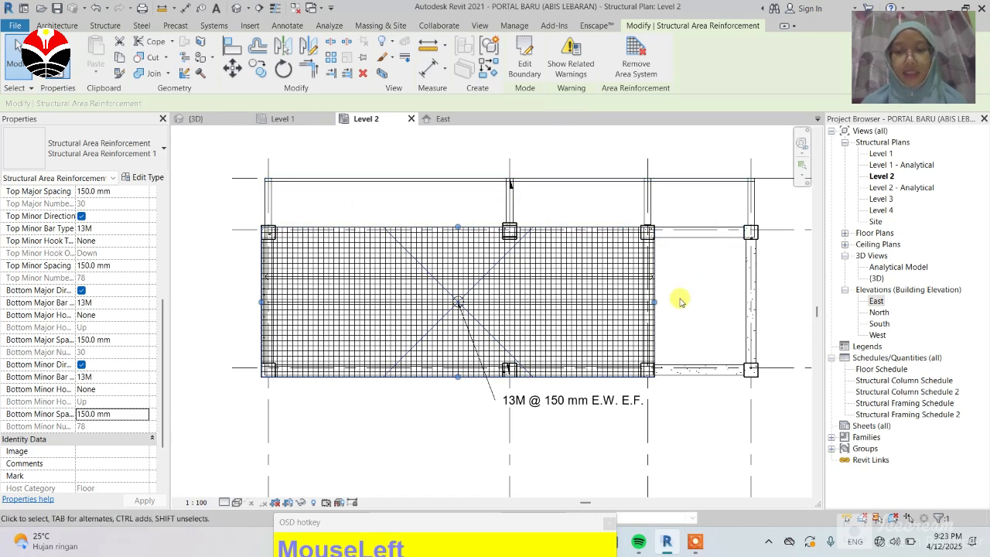
{"action": "left_click", "coordinate": [531, 343]}
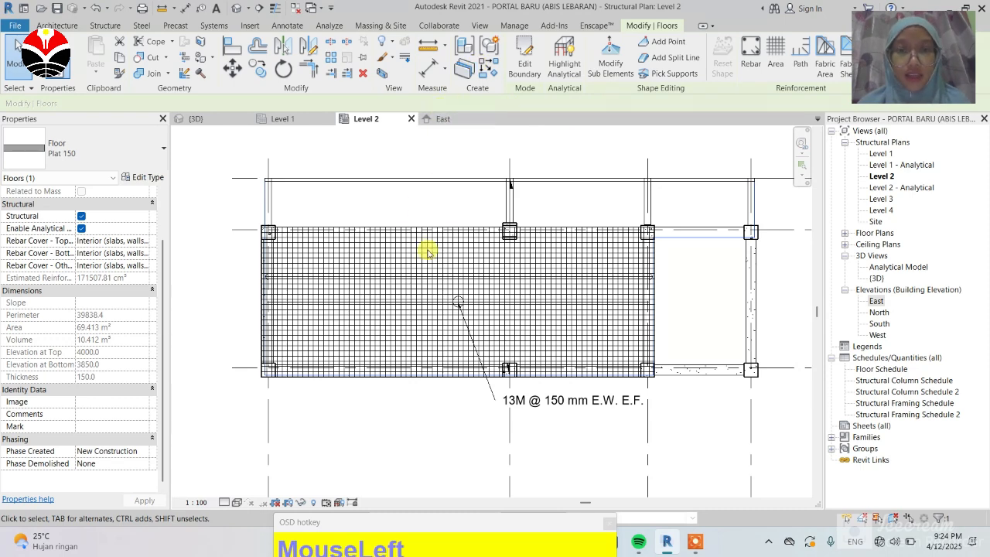
Step: Open the East elevation and zoom into the slab to inspect its reinforcement bars
{"action": "left_click", "coordinate": [443, 119]}
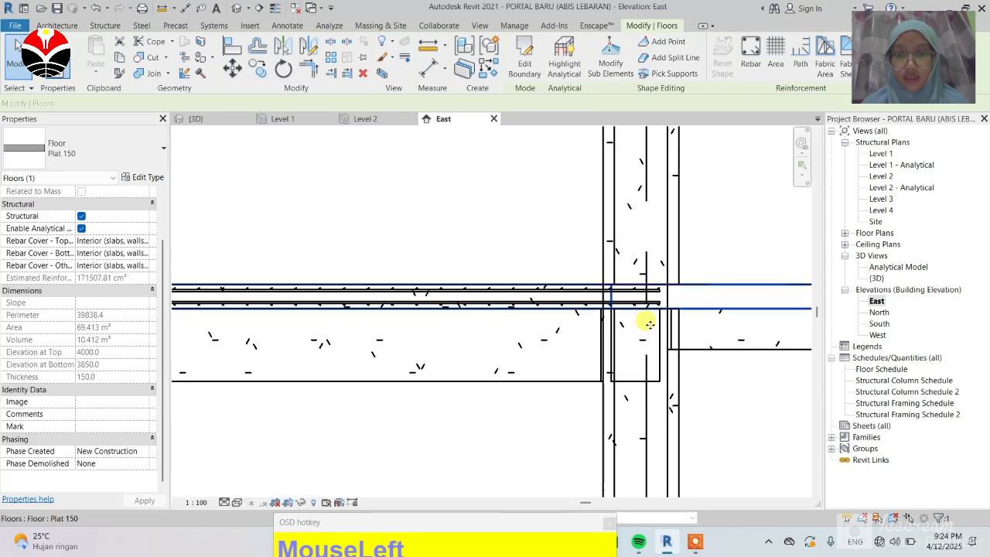
{"action": "scroll", "coordinate": [637, 294], "scroll_direction": "down", "scroll_amount": 1}
{"action": "scroll", "coordinate": [537, 303], "scroll_direction": "up", "scroll_amount": 2}
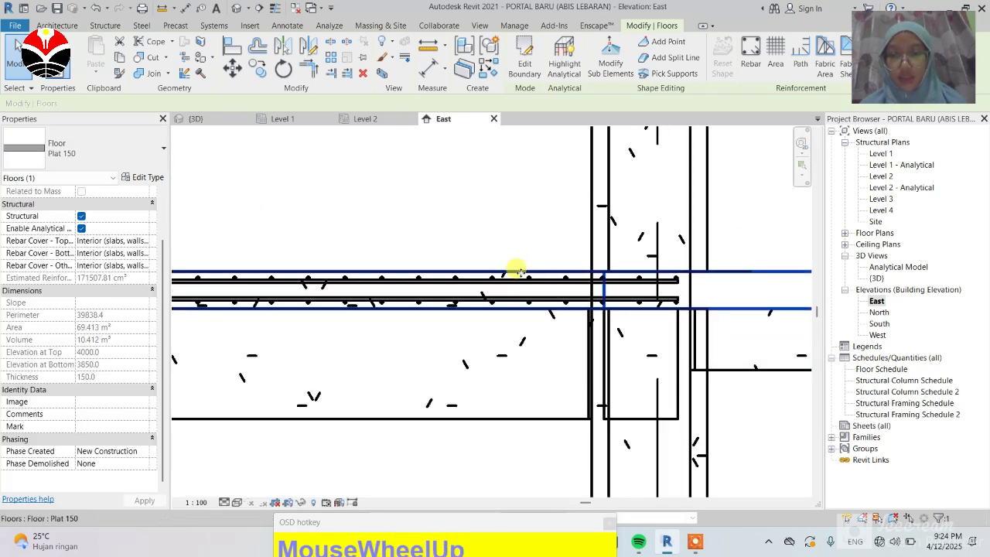
{"action": "scroll", "coordinate": [418, 287], "scroll_direction": "up", "scroll_amount": 1}
{"action": "scroll", "coordinate": [410, 295], "scroll_direction": "down", "scroll_amount": 1}
{"action": "scroll", "coordinate": [406, 290], "scroll_direction": "down", "scroll_amount": 2}
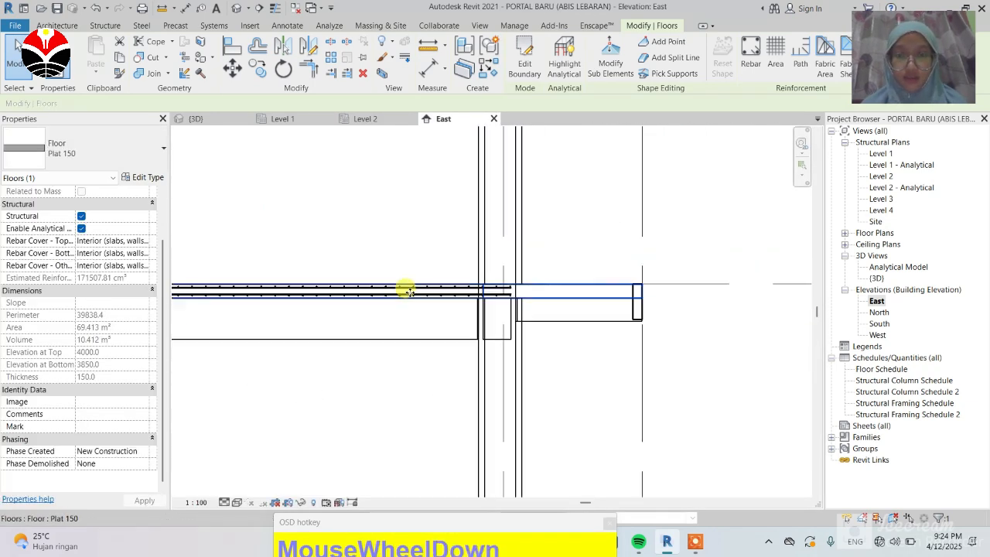
{"action": "scroll", "coordinate": [471, 305], "scroll_direction": "up", "scroll_amount": 2}
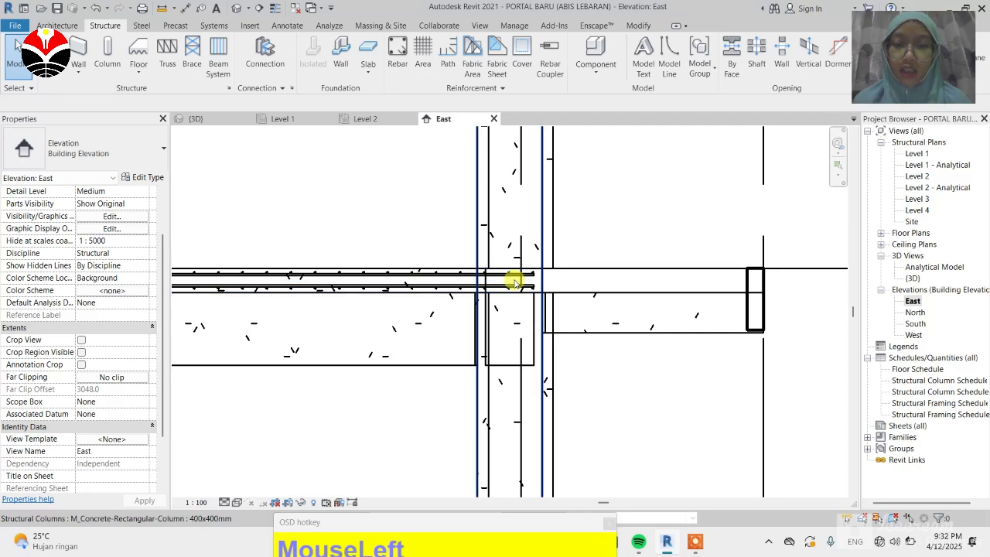
Step: Place an M_17A rebar parallel to the work plane at the slab's end in the East elevation
{"action": "left_click", "coordinate": [399, 53]}
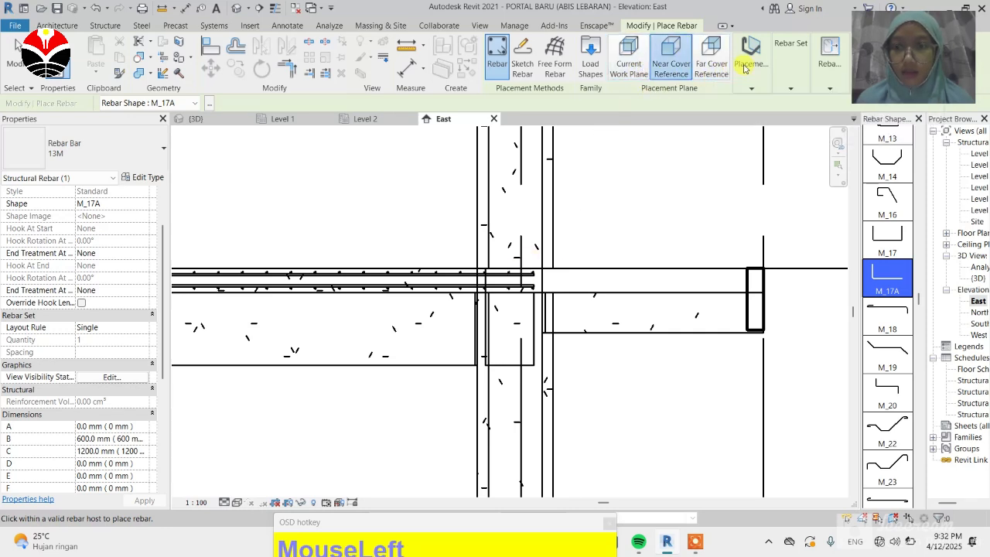
{"action": "left_click", "coordinate": [753, 87]}
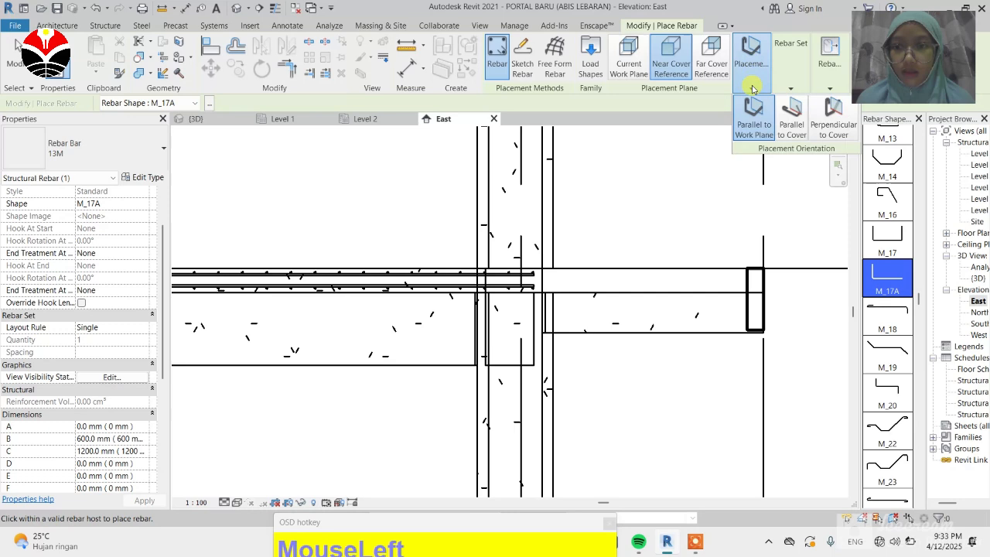
{"action": "left_click", "coordinate": [711, 61]}
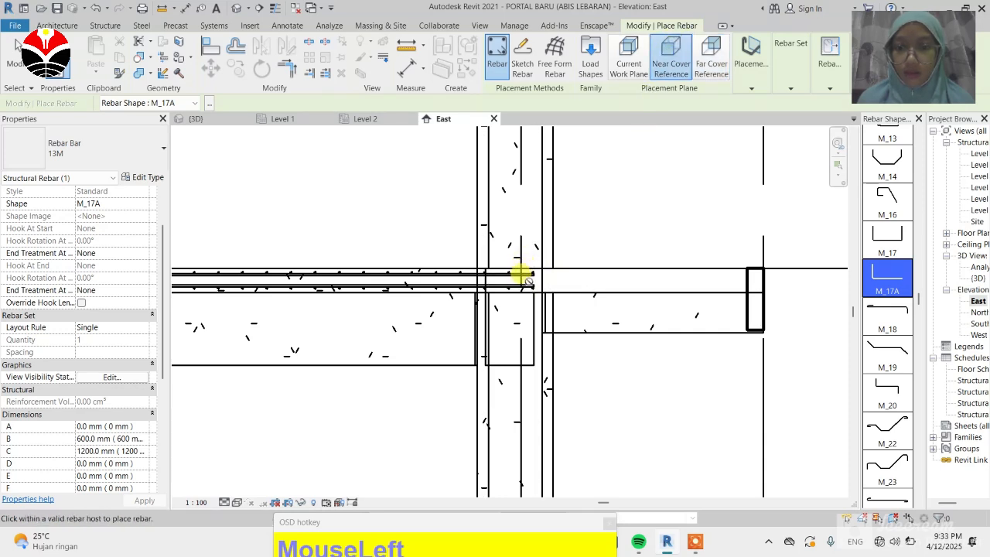
{"action": "left_click", "coordinate": [754, 66]}
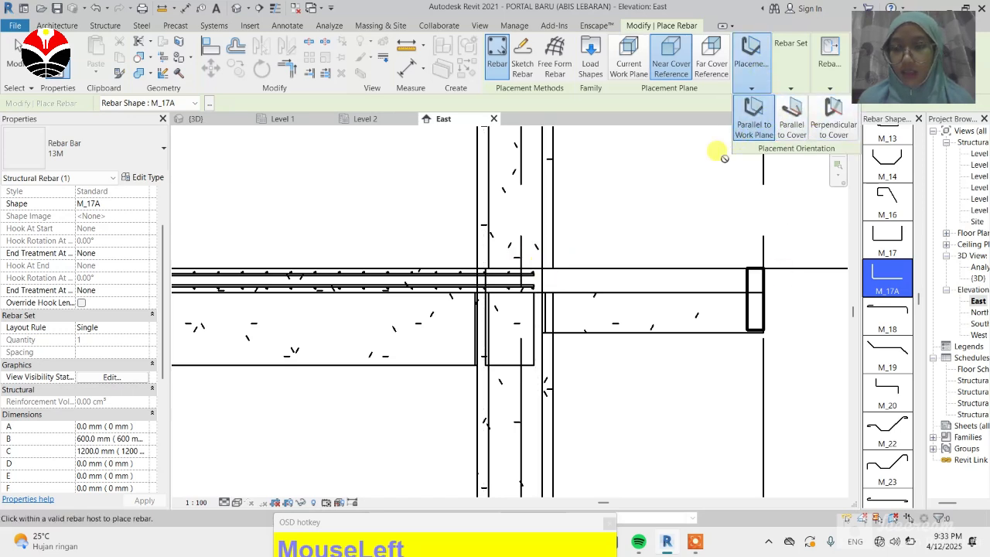
{"action": "left_click", "coordinate": [754, 113]}
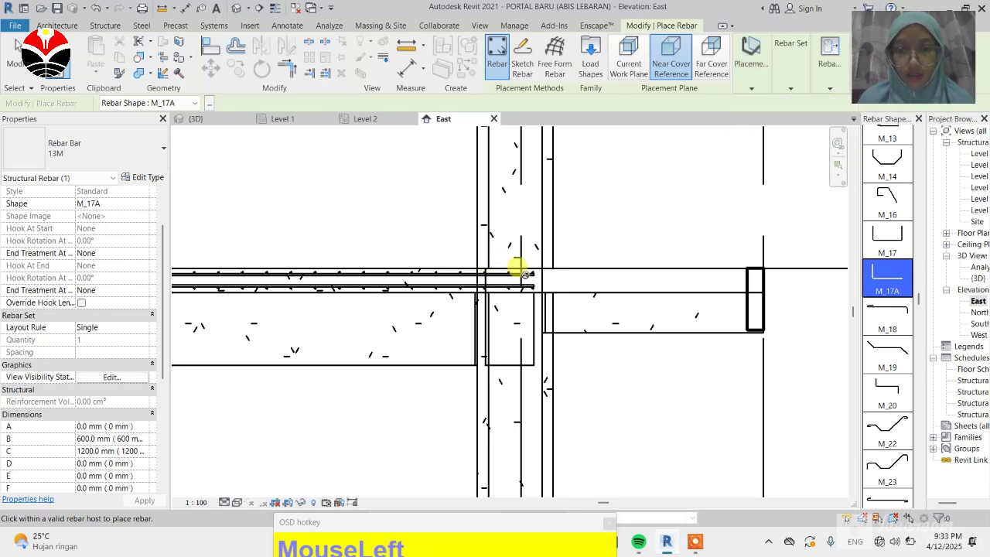
{"action": "left_click", "coordinate": [660, 278]}
{"action": "scroll", "coordinate": [783, 286], "scroll_direction": "down", "scroll_amount": 1}
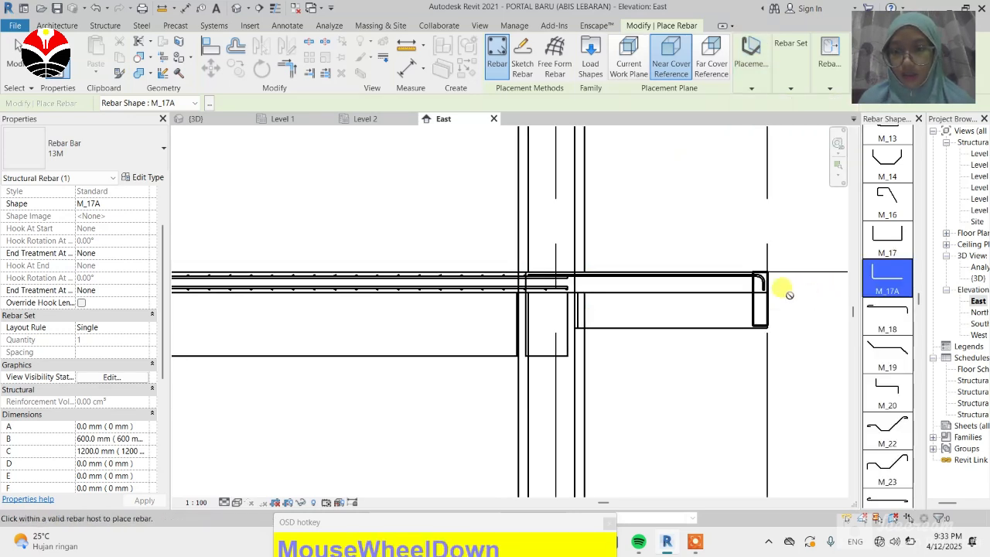
Step: Select the placed M_17A slab rebar and start editing its rebar constraints
{"action": "scroll", "coordinate": [766, 283], "scroll_direction": "up", "scroll_amount": 5}
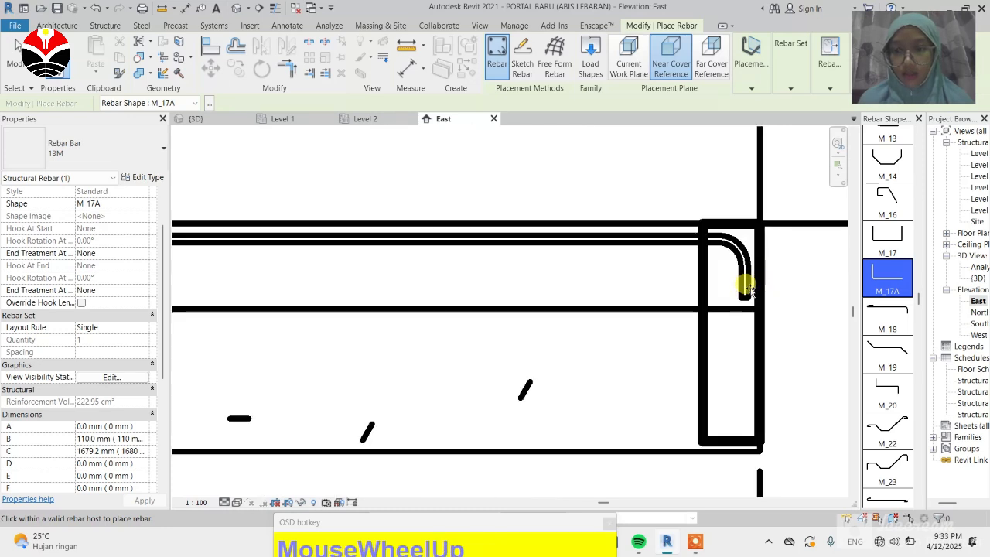
{"action": "scroll", "coordinate": [747, 266], "scroll_direction": "down", "scroll_amount": 3}
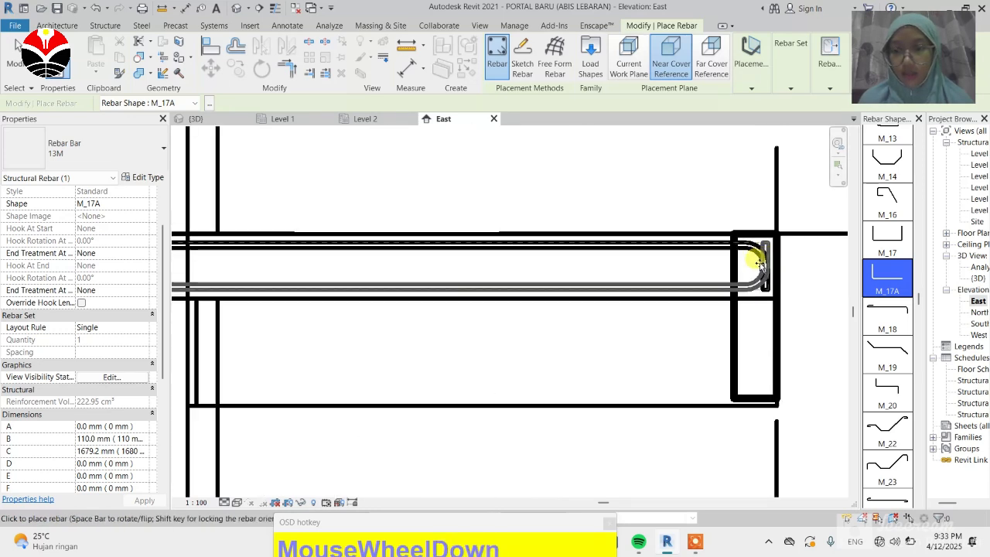
{"action": "scroll", "coordinate": [760, 263], "scroll_direction": "down", "scroll_amount": 2}
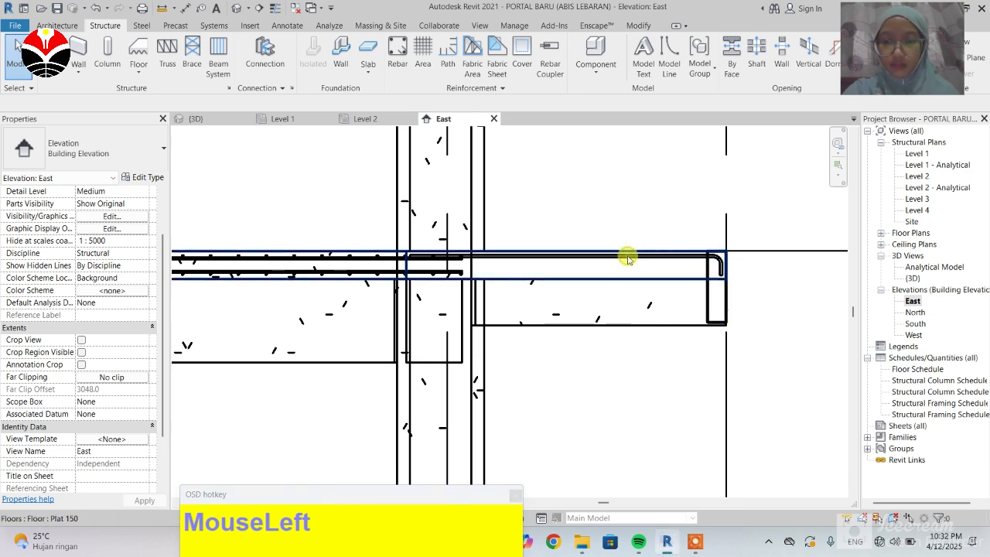
{"action": "scroll", "coordinate": [665, 250], "scroll_direction": "up", "scroll_amount": 2}
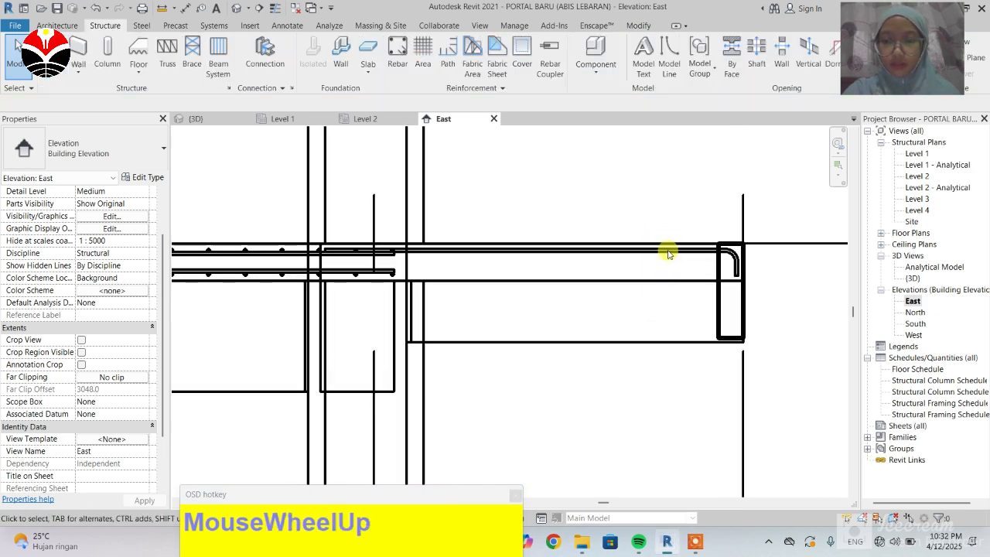
{"action": "left_click", "coordinate": [663, 255]}
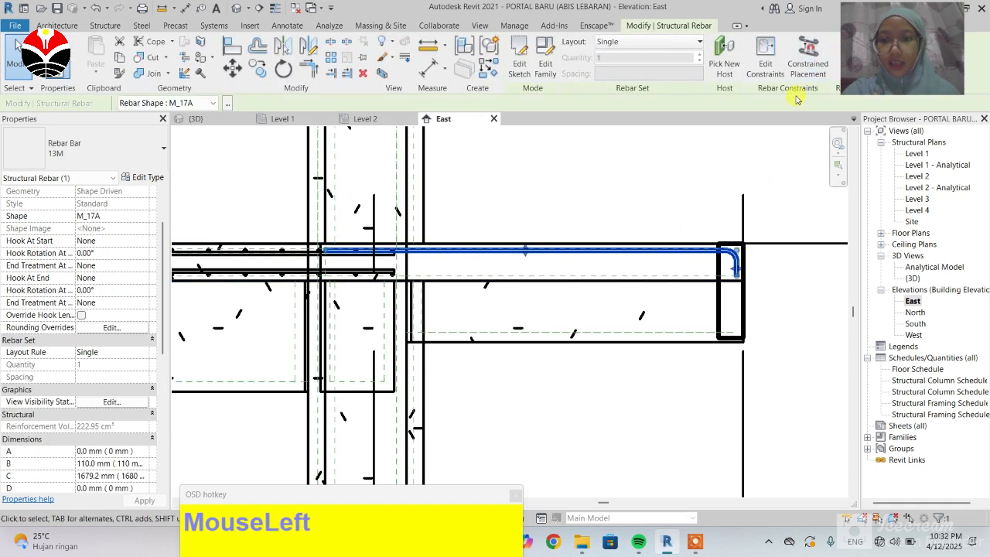
{"action": "left_click", "coordinate": [766, 51]}
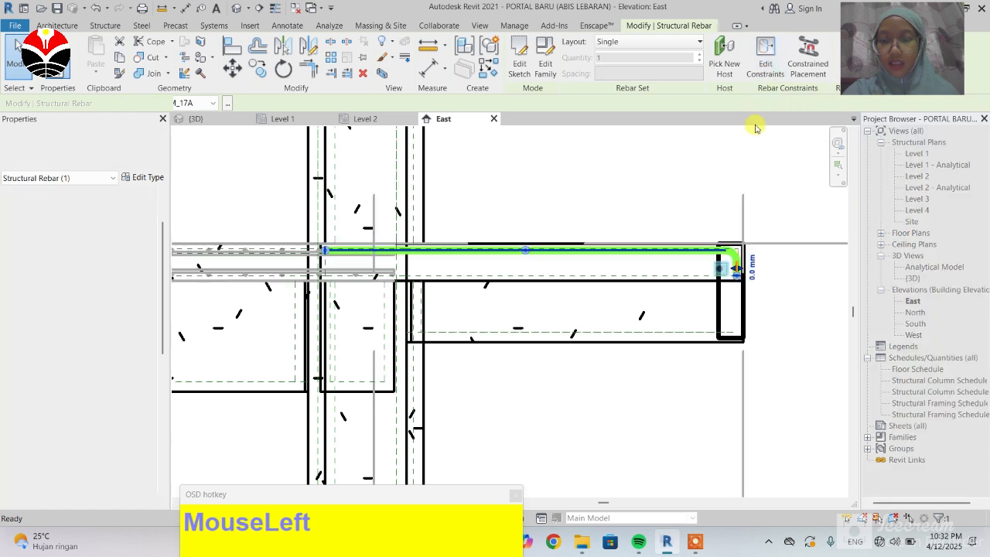
{"action": "scroll", "coordinate": [738, 319], "scroll_direction": "up", "scroll_amount": 1}
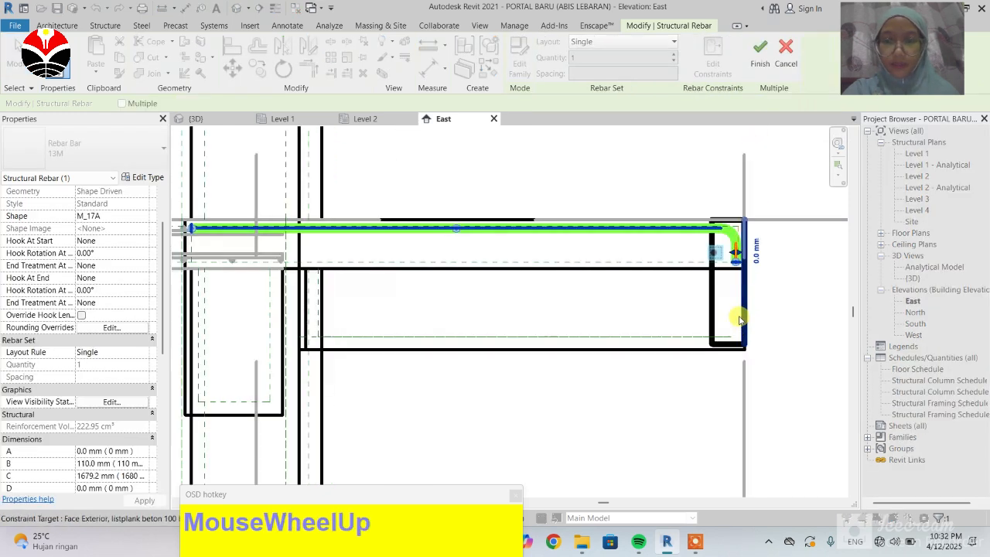
{"action": "scroll", "coordinate": [789, 227], "scroll_direction": "down", "scroll_amount": 2}
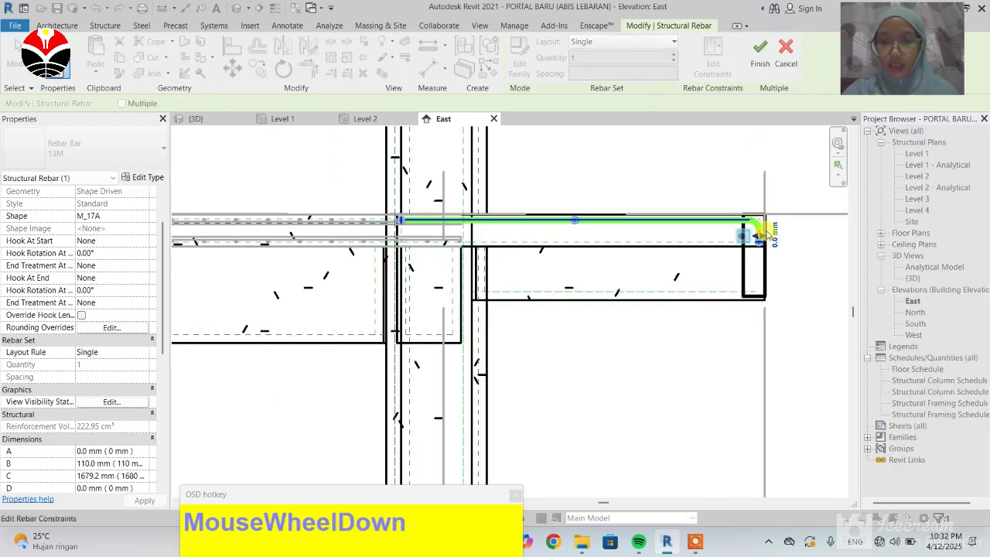
{"action": "scroll", "coordinate": [766, 234], "scroll_direction": "up", "scroll_amount": 1}
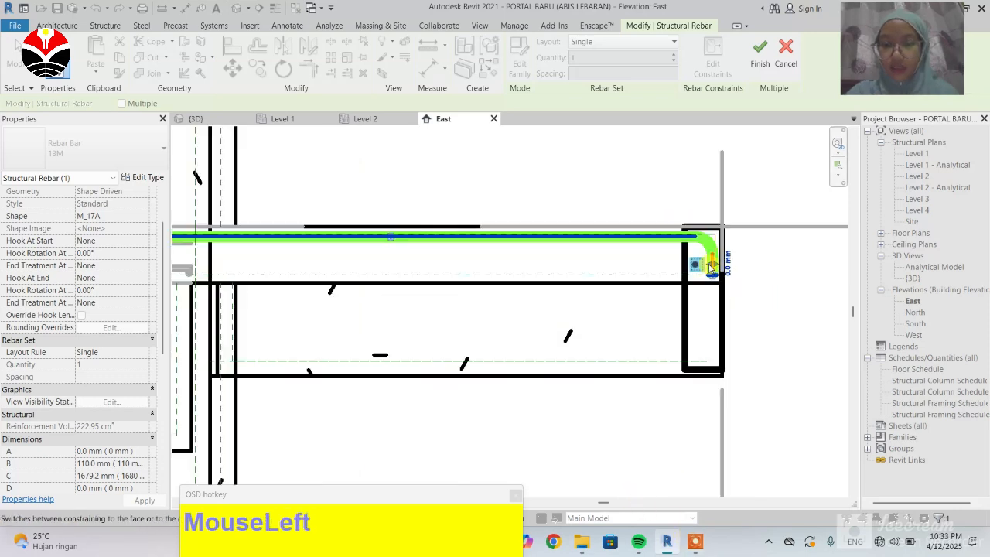
{"action": "scroll", "coordinate": [714, 266], "scroll_direction": "up", "scroll_amount": 2}
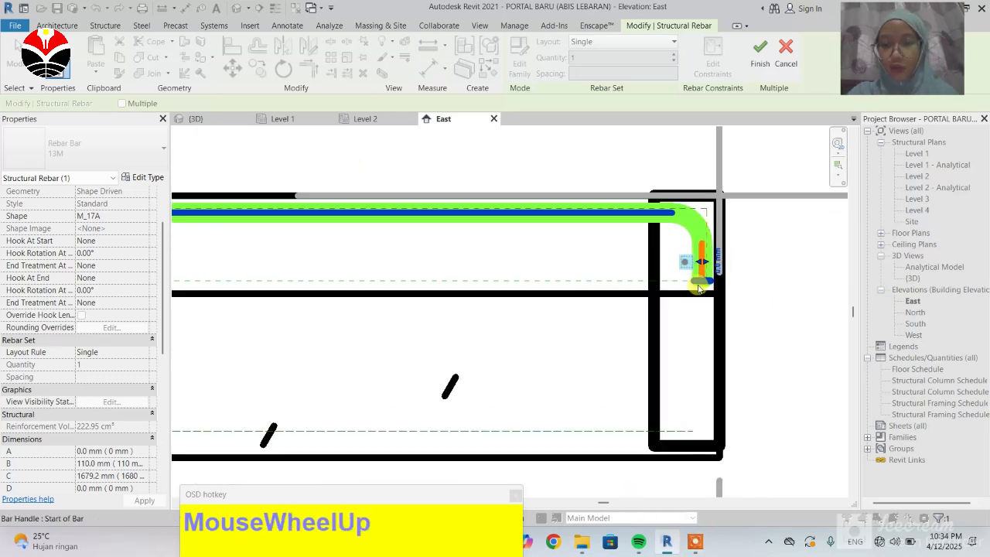
{"action": "scroll", "coordinate": [698, 288], "scroll_direction": "up", "scroll_amount": 1}
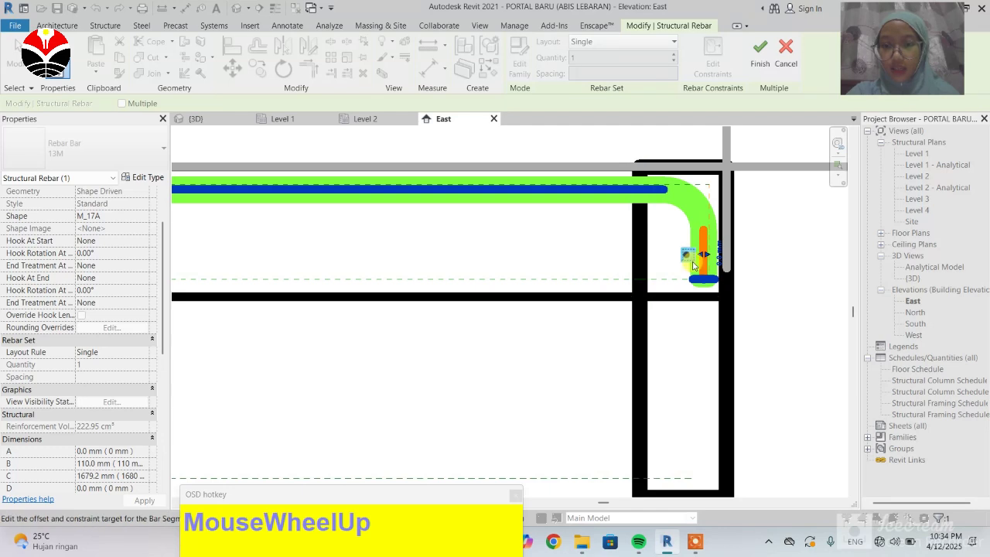
{"action": "scroll", "coordinate": [695, 259], "scroll_direction": "down", "scroll_amount": 1}
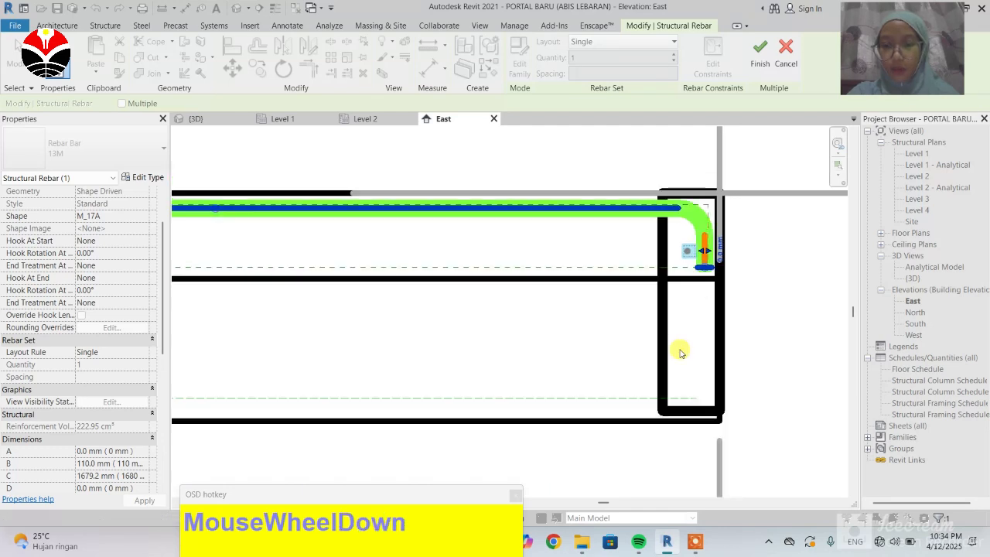
{"action": "scroll", "coordinate": [705, 246], "scroll_direction": "up", "scroll_amount": 1}
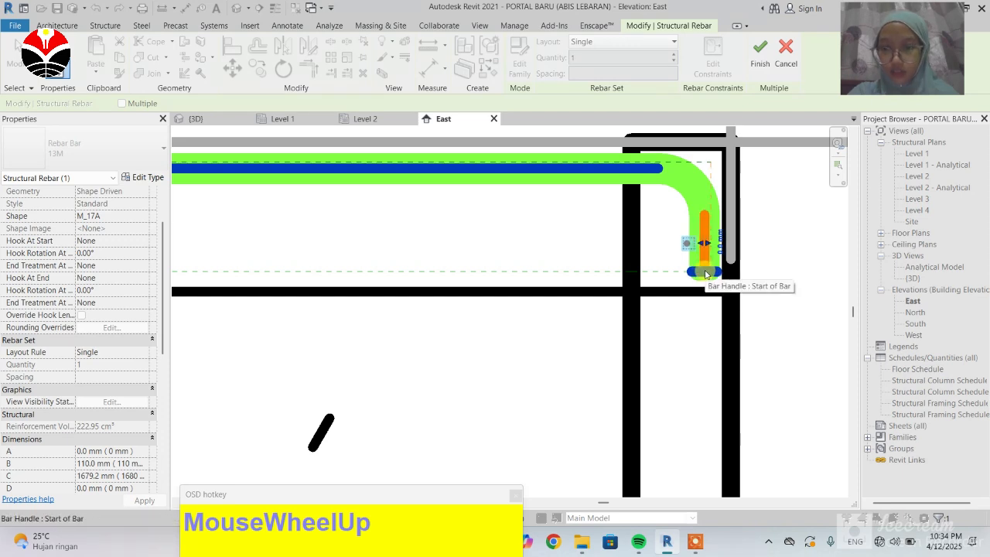
Step: Constrain the start of the bar's vertical leg to the bottom face of the 200x400mm concrete beam
{"action": "left_click", "coordinate": [705, 272]}
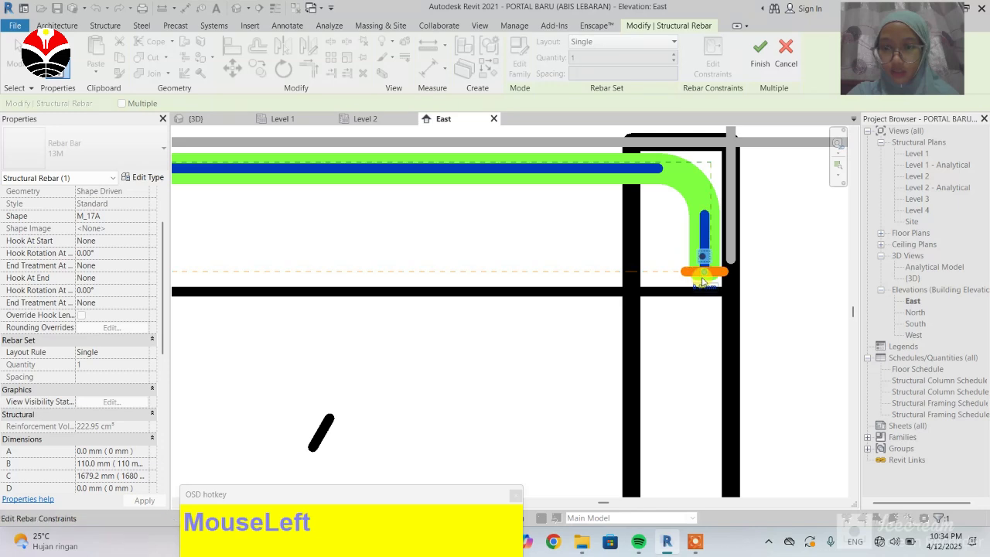
{"action": "scroll", "coordinate": [704, 259], "scroll_direction": "down", "scroll_amount": 1}
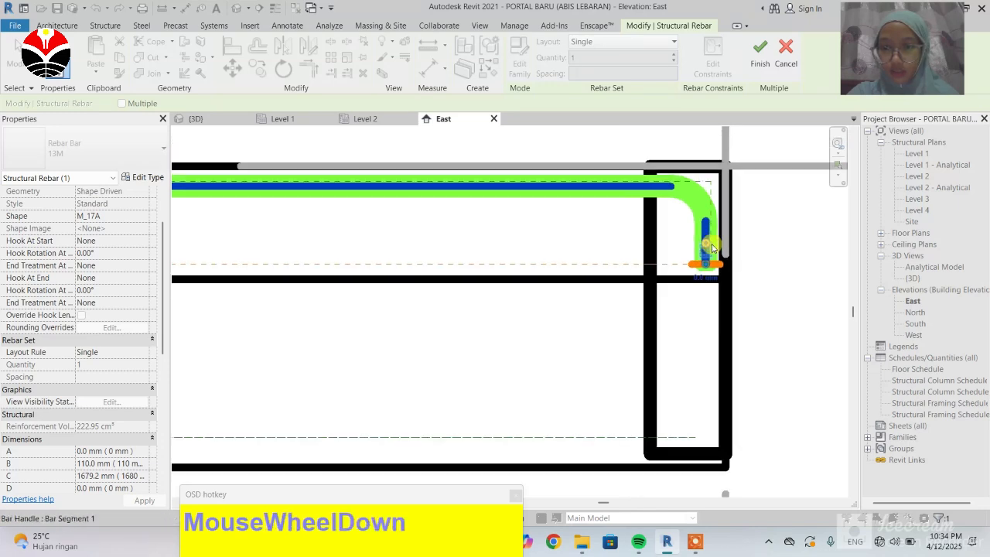
{"action": "scroll", "coordinate": [714, 257], "scroll_direction": "down", "scroll_amount": 1}
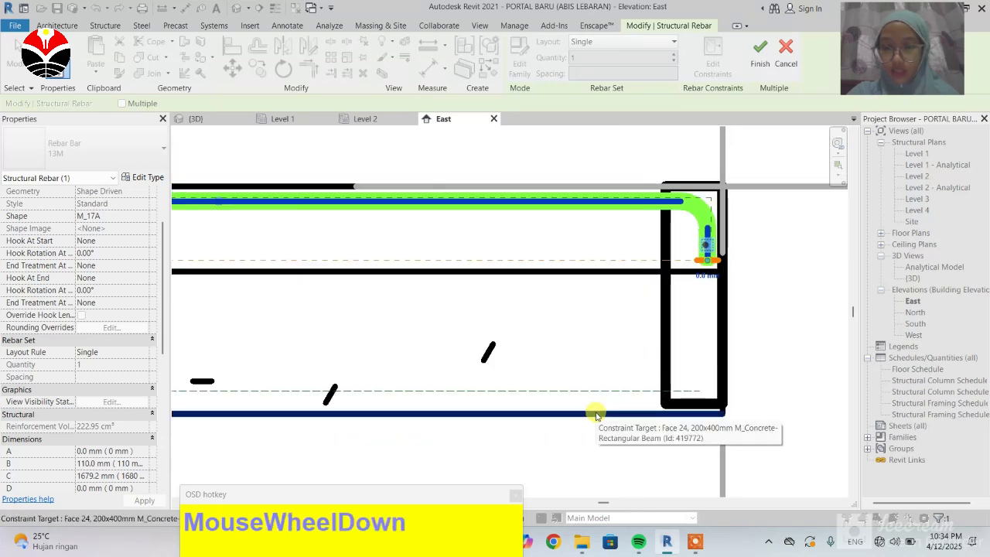
{"action": "left_click", "coordinate": [545, 414]}
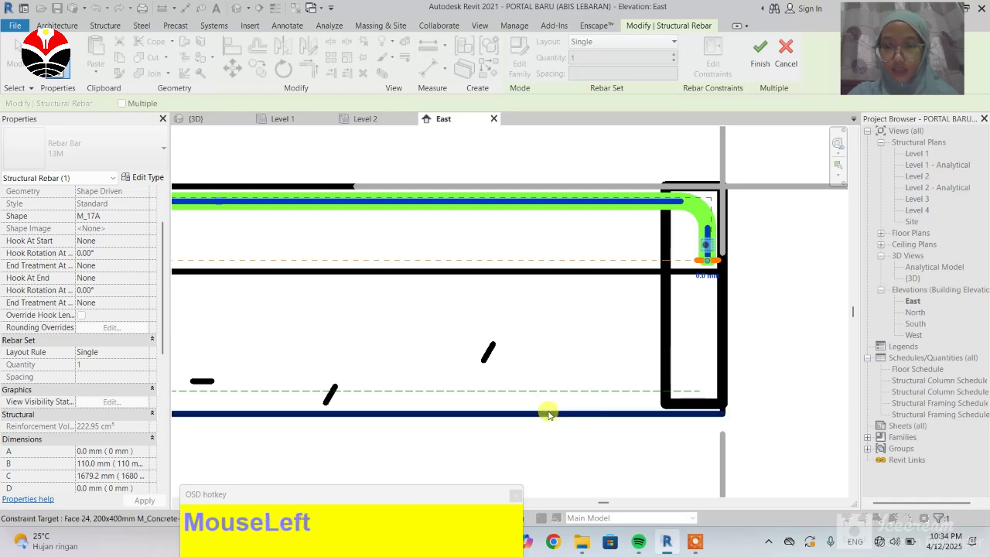
Step: Set the bar start's offset from the beam's bottom face to 0 mm
{"action": "scroll", "coordinate": [718, 272], "scroll_direction": "up", "scroll_amount": 3}
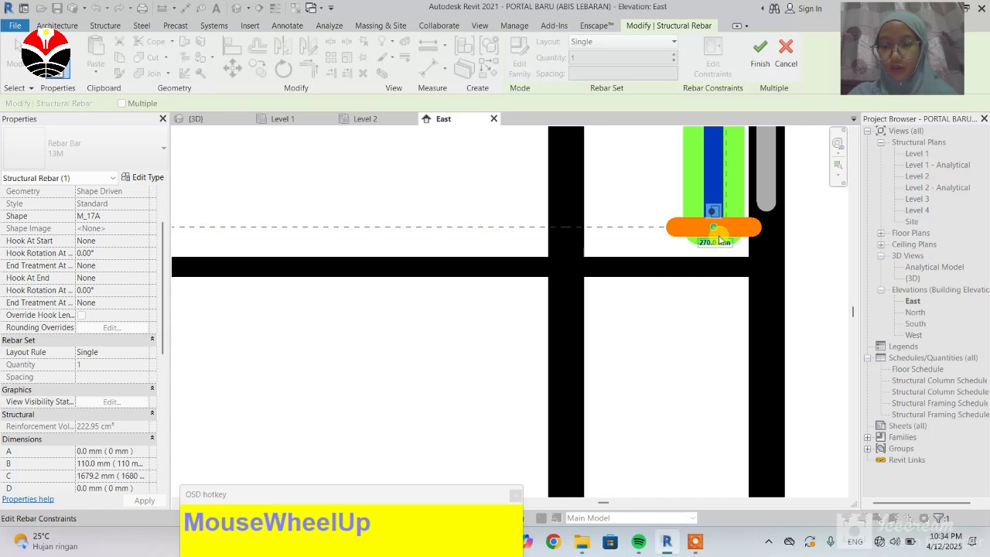
{"action": "scroll", "coordinate": [706, 225], "scroll_direction": "down", "scroll_amount": 1}
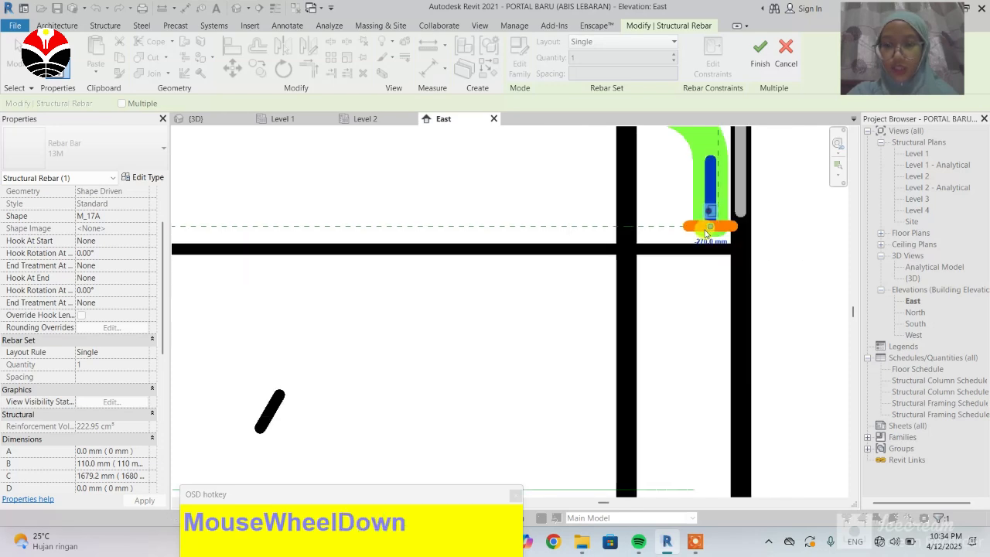
{"action": "scroll", "coordinate": [707, 226], "scroll_direction": "down", "scroll_amount": 1}
{"action": "scroll", "coordinate": [704, 242], "scroll_direction": "up", "scroll_amount": 1}
{"action": "scroll", "coordinate": [704, 241], "scroll_direction": "up", "scroll_amount": 3}
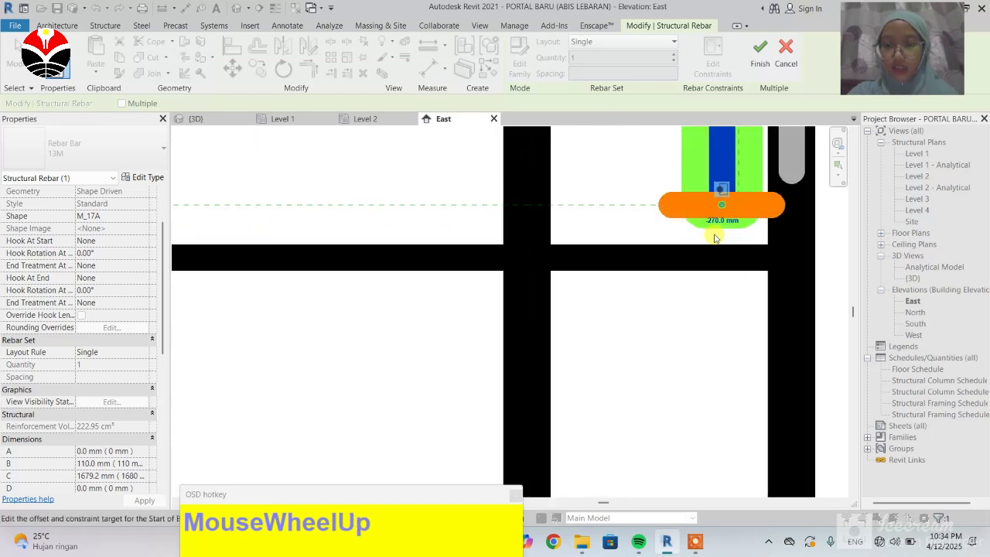
{"action": "left_click", "coordinate": [718, 222]}
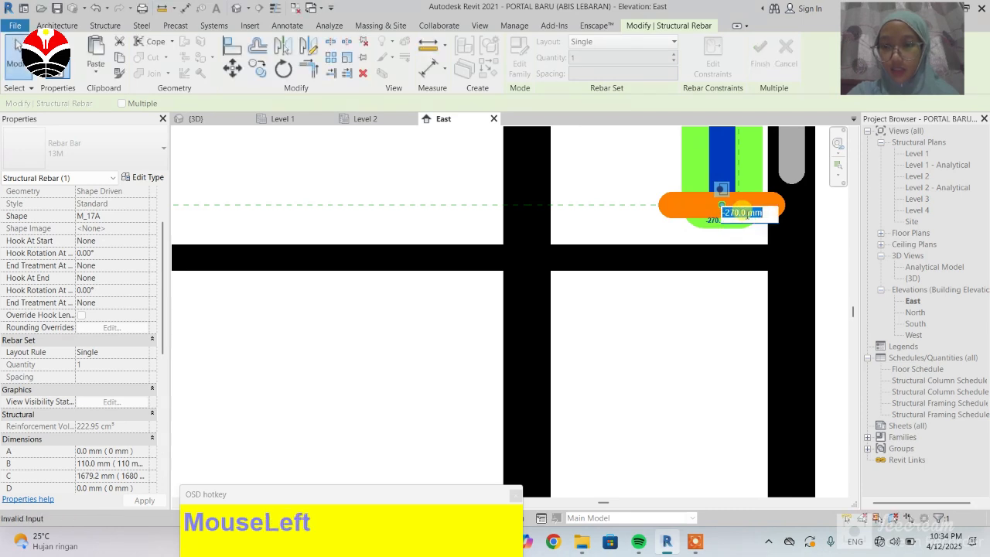
{"action": "left_click", "coordinate": [740, 213]}
{"action": "type", "text": "0"}
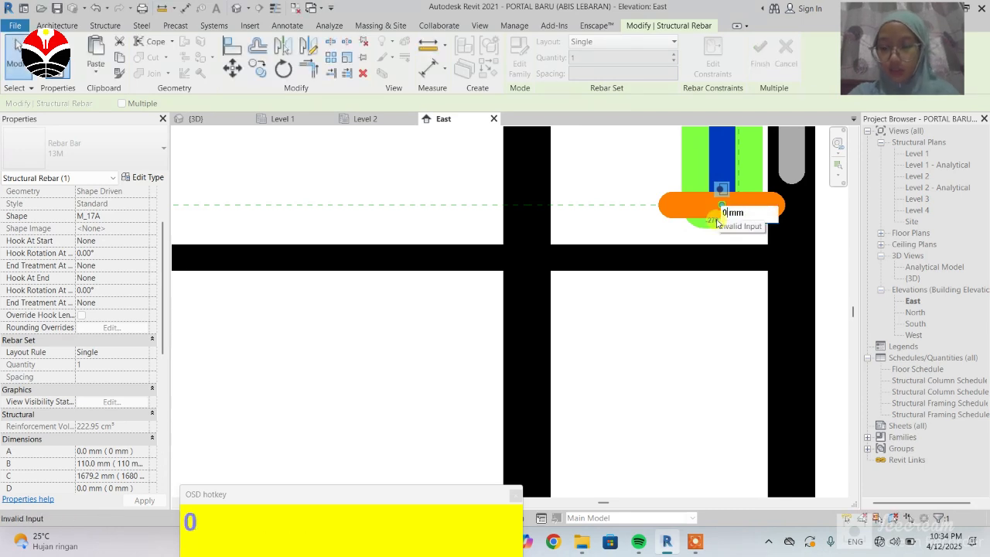
{"action": "key", "text": "Return"}
{"action": "scroll", "coordinate": [619, 237], "scroll_direction": "down", "scroll_amount": 3}
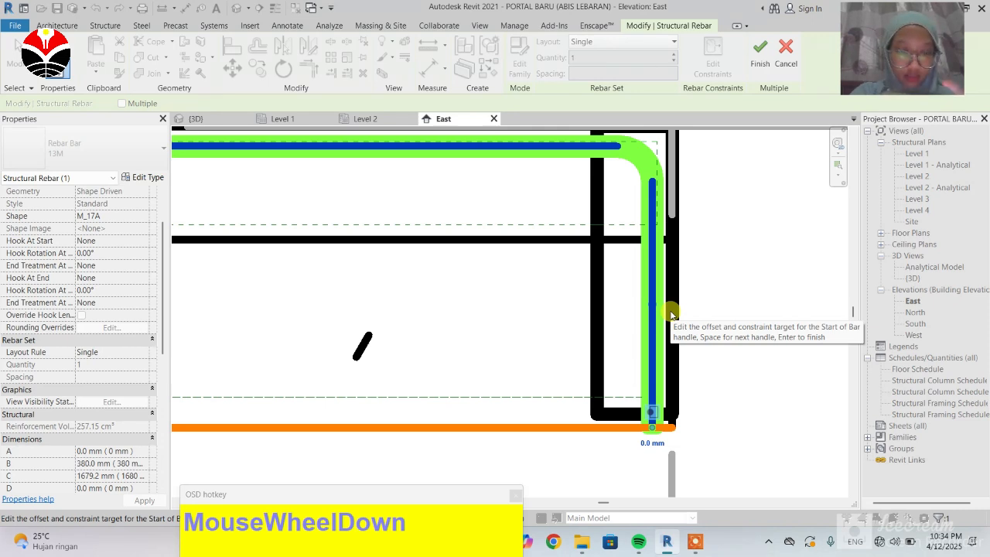
Step: Set the bar start's offset to -20 mm and finish editing the rebar constraints
{"action": "left_click", "coordinate": [650, 445]}
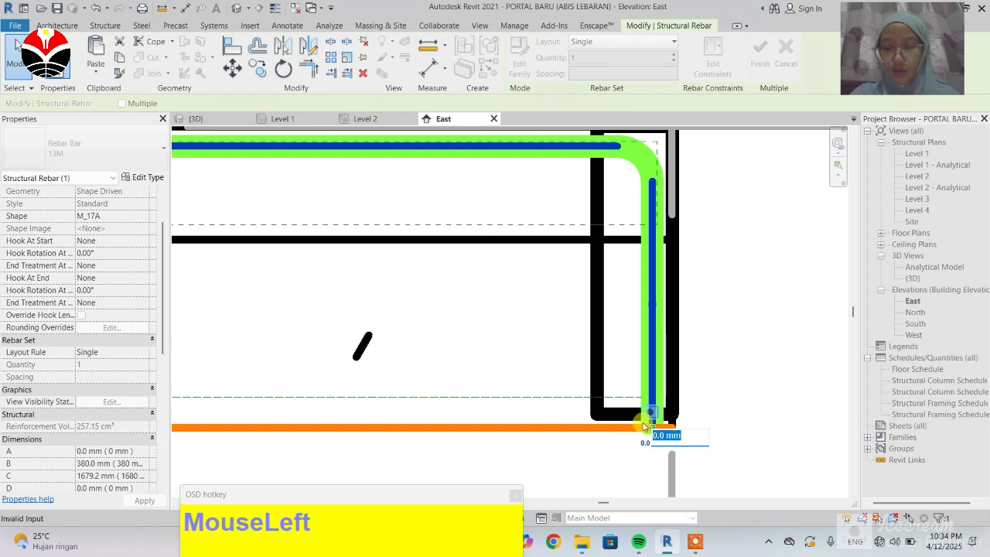
{"action": "double_click", "coordinate": [646, 435]}
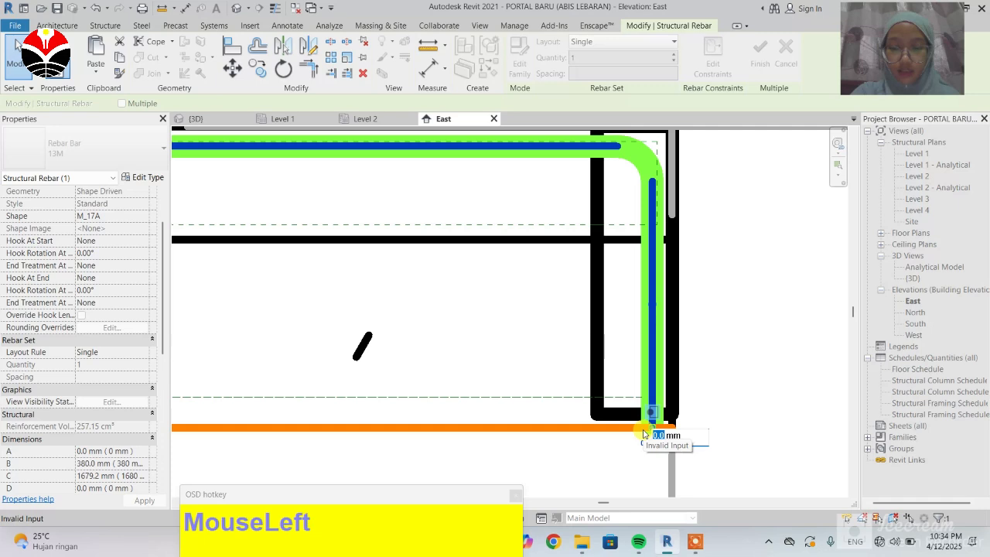
{"action": "type", "text": "-20"}
{"action": "key", "text": "Return"}
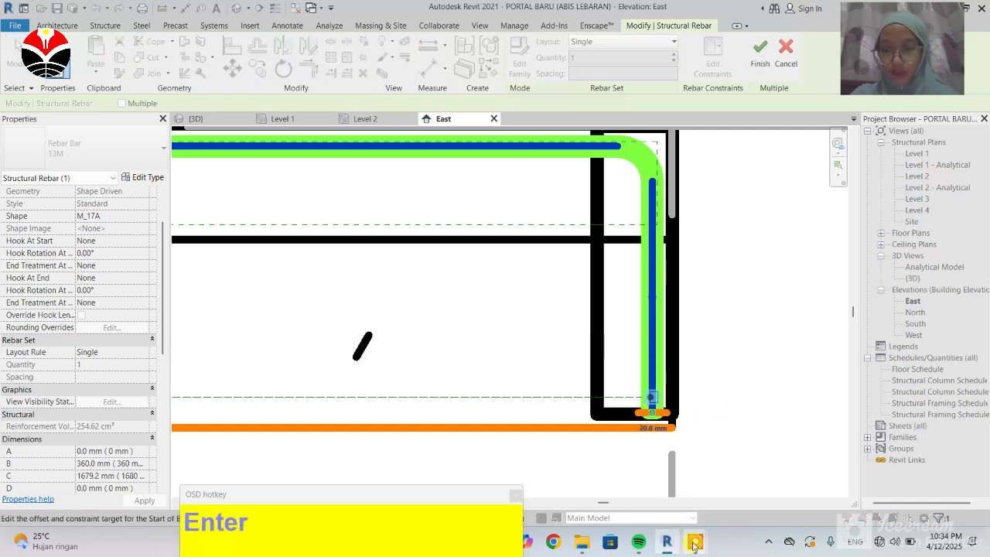
{"action": "scroll", "coordinate": [625, 352], "scroll_direction": "down", "scroll_amount": 2}
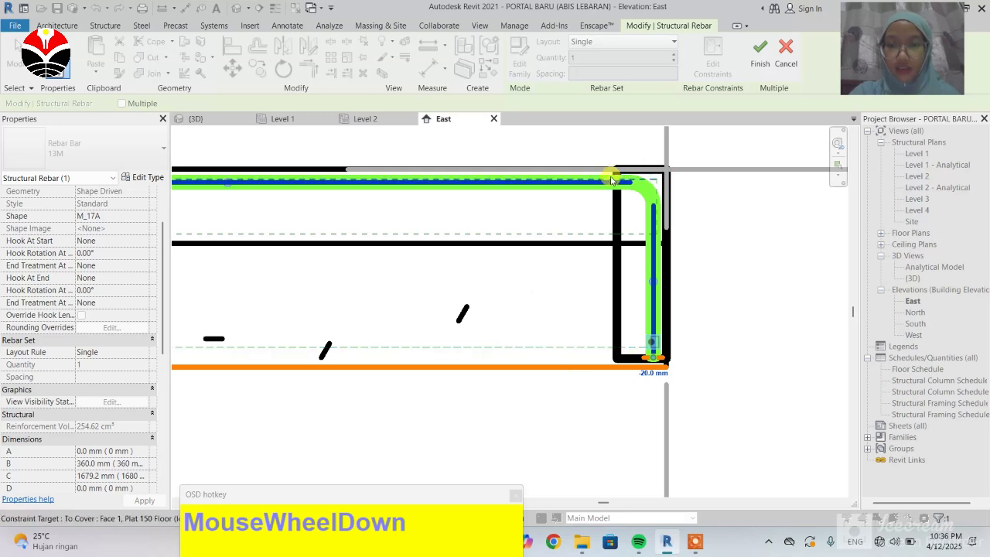
{"action": "left_click", "coordinate": [761, 61]}
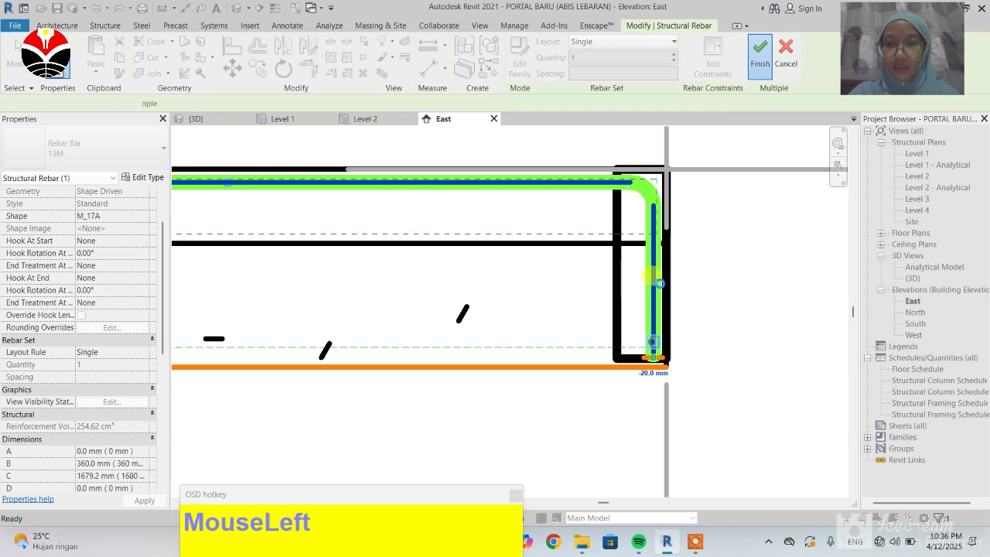
Step: Try giving the slab rebar a Standard - 90 deg end hook, then undo the change
{"action": "scroll", "coordinate": [698, 213], "scroll_direction": "down", "scroll_amount": 3}
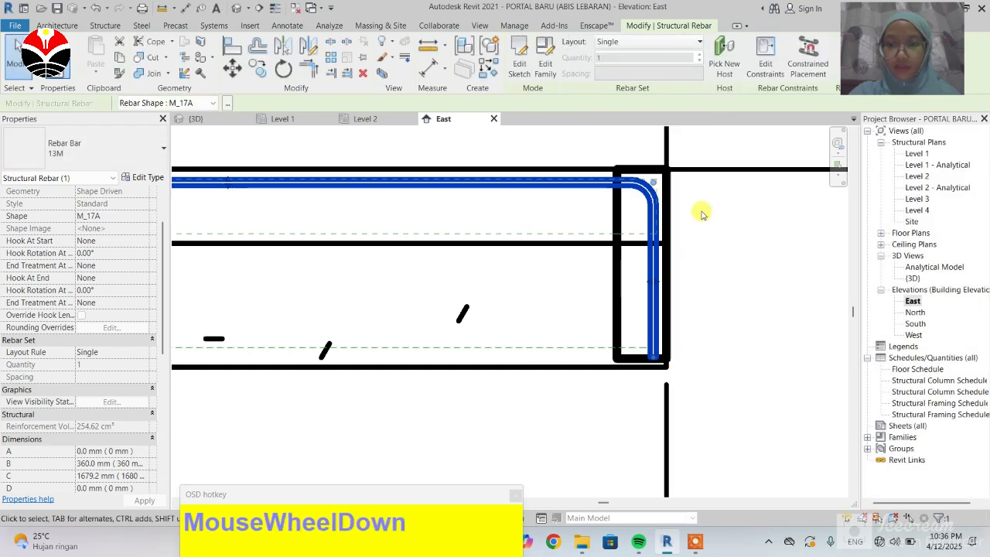
{"action": "scroll", "coordinate": [661, 284], "scroll_direction": "down", "scroll_amount": 1}
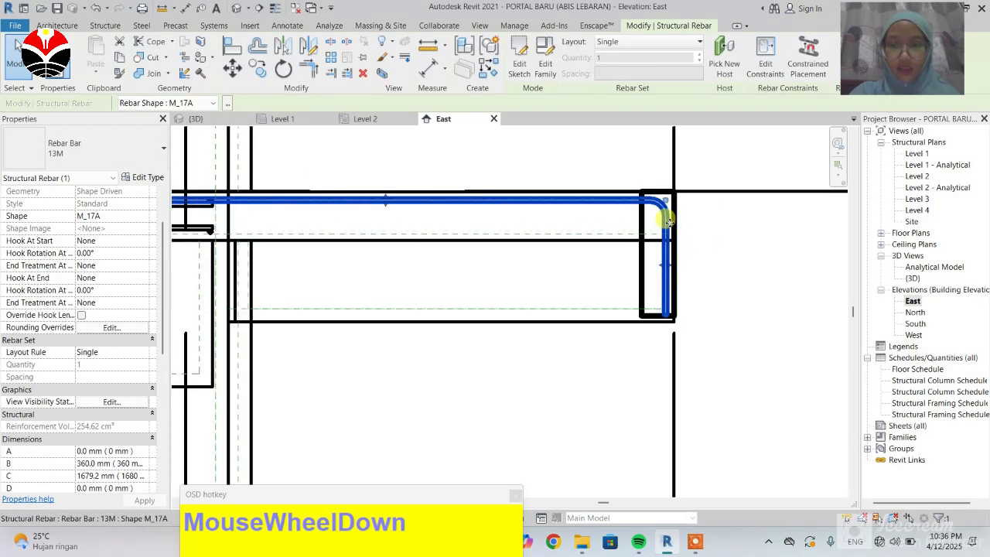
{"action": "left_click", "coordinate": [16, 58]}
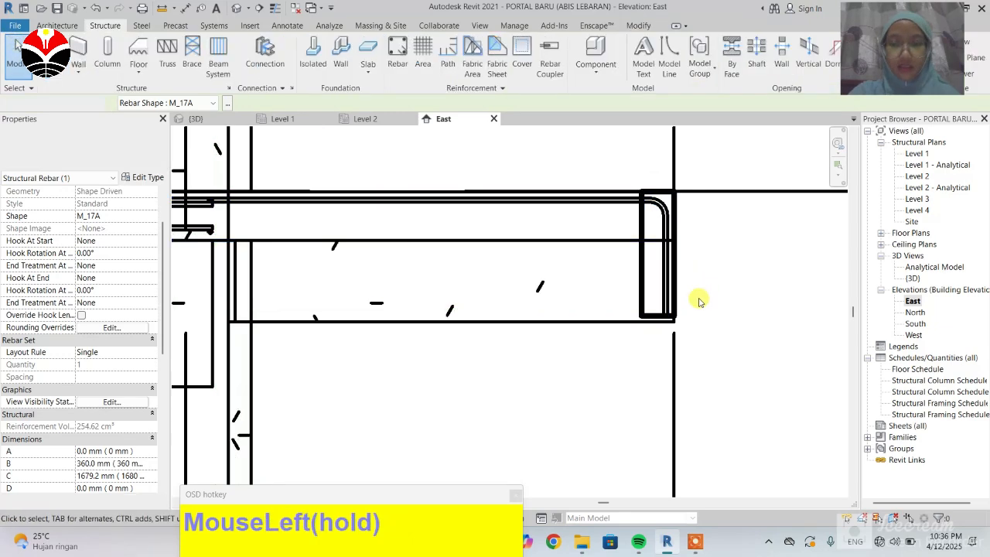
{"action": "left_click", "coordinate": [583, 208]}
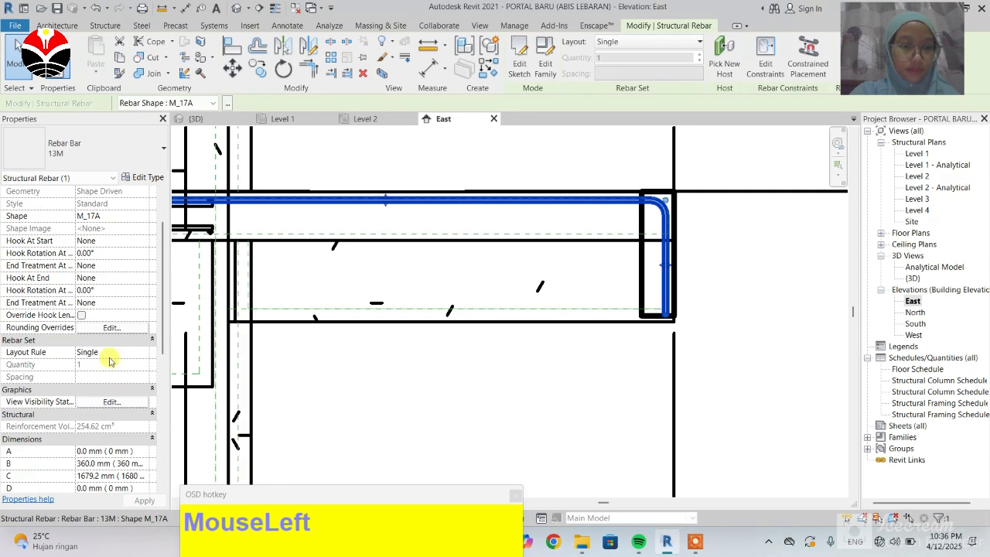
{"action": "scroll", "coordinate": [83, 369], "scroll_direction": "down", "scroll_amount": 2}
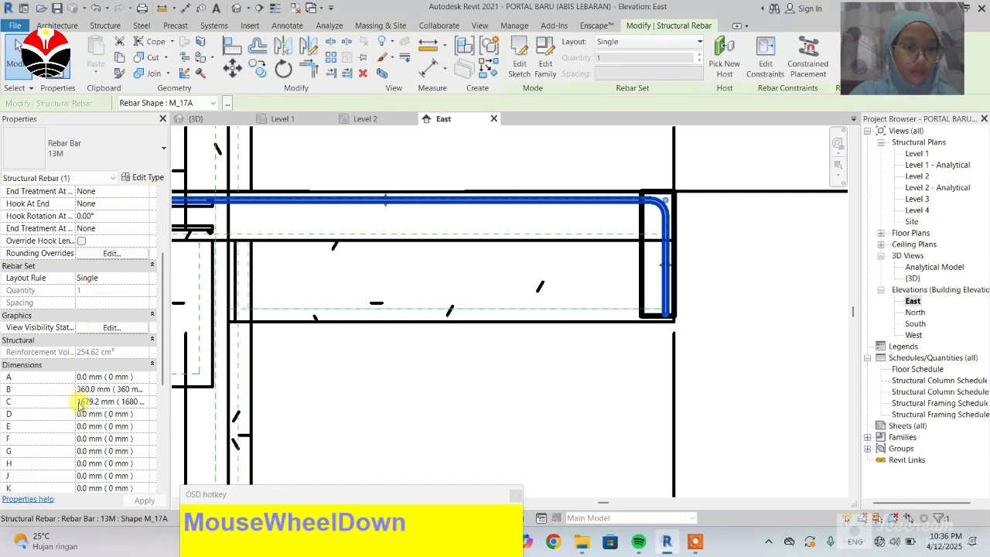
{"action": "scroll", "coordinate": [81, 404], "scroll_direction": "up", "scroll_amount": 3}
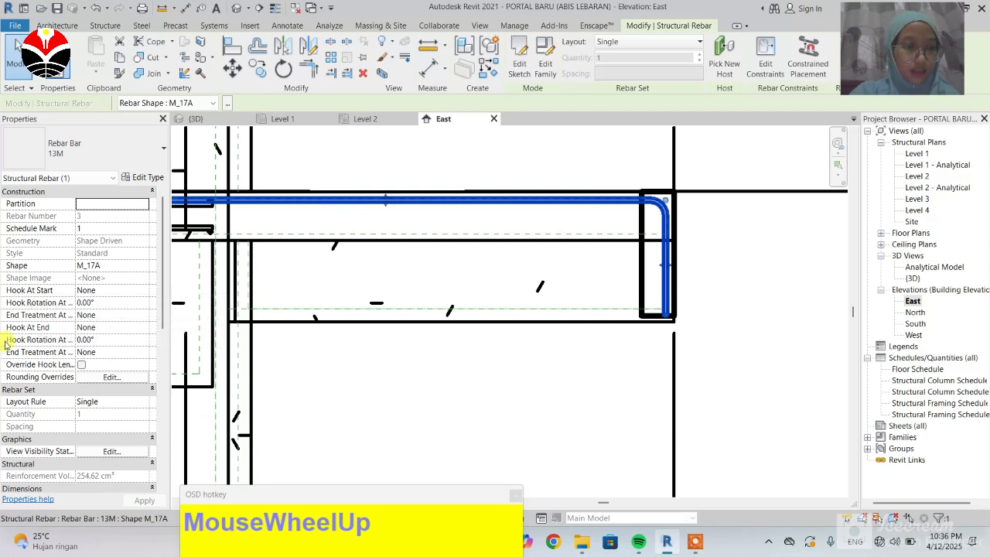
{"action": "left_click", "coordinate": [89, 328]}
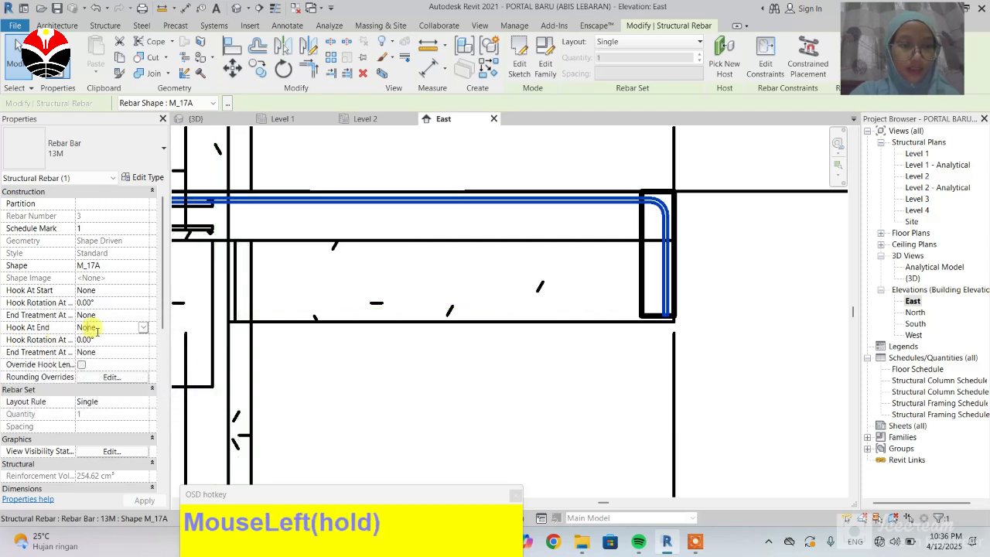
{"action": "left_click", "coordinate": [142, 328]}
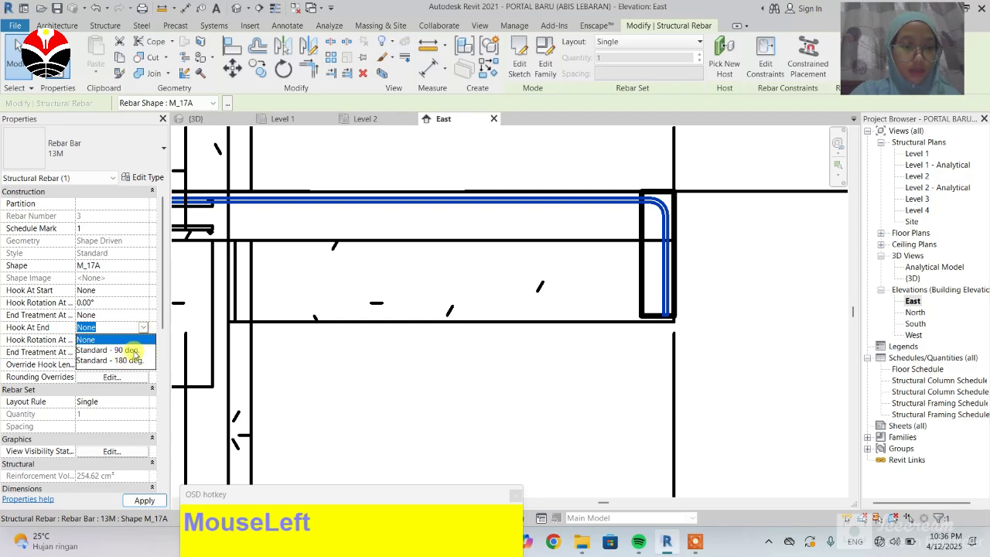
{"action": "left_click", "coordinate": [133, 351]}
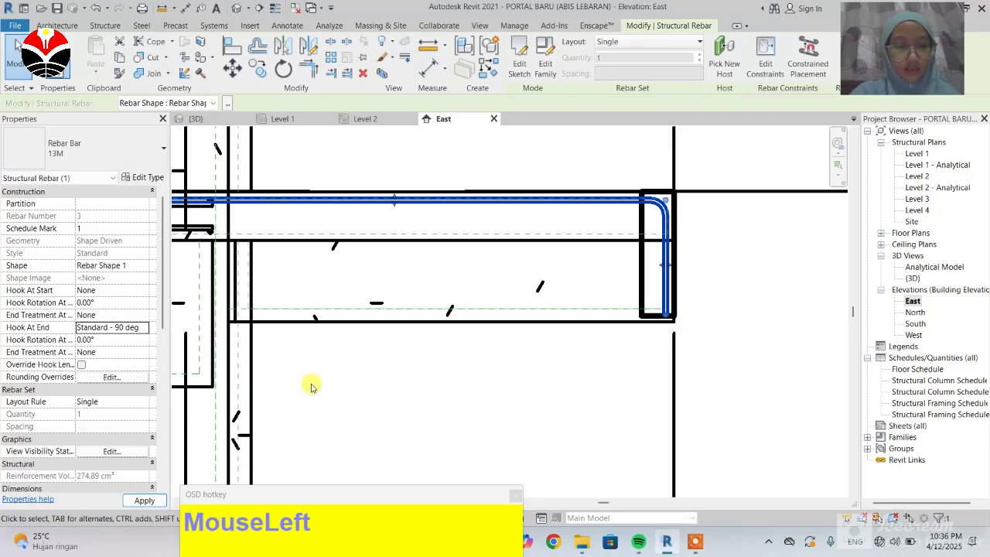
{"action": "scroll", "coordinate": [689, 313], "scroll_direction": "down", "scroll_amount": 2}
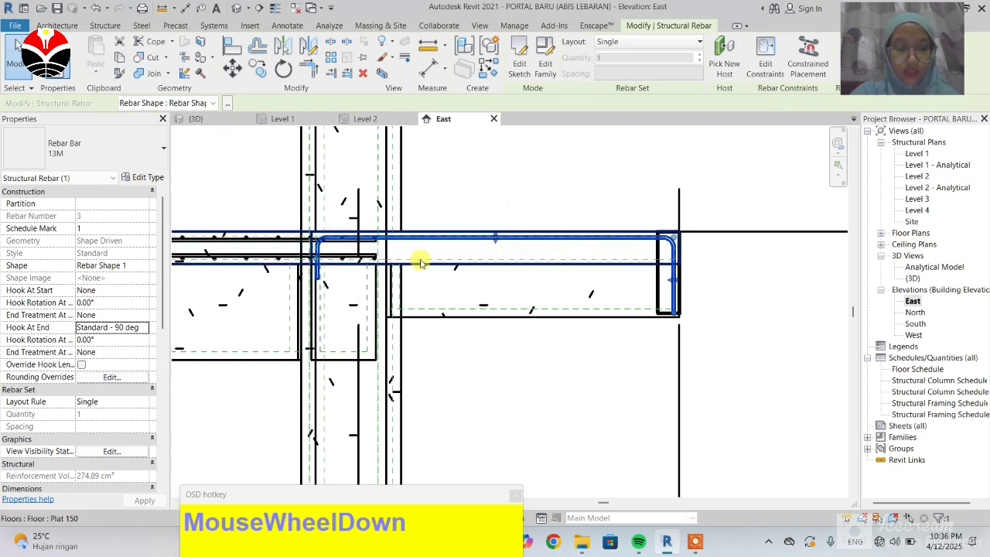
{"action": "key", "text": "ctrl+z"}
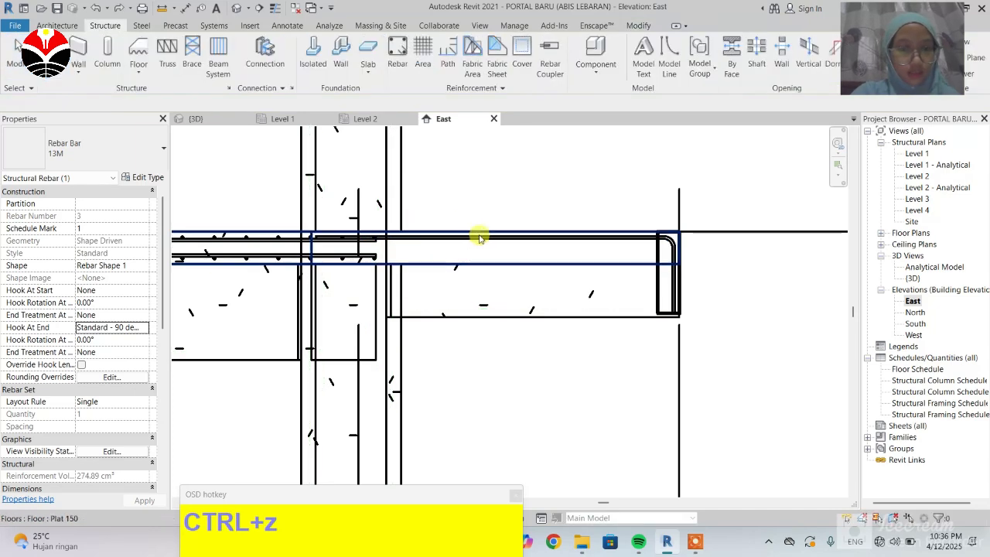
Step: Set the slab rebar's Hook At End to Standard - 180 deg and apply
{"action": "left_click", "coordinate": [598, 246]}
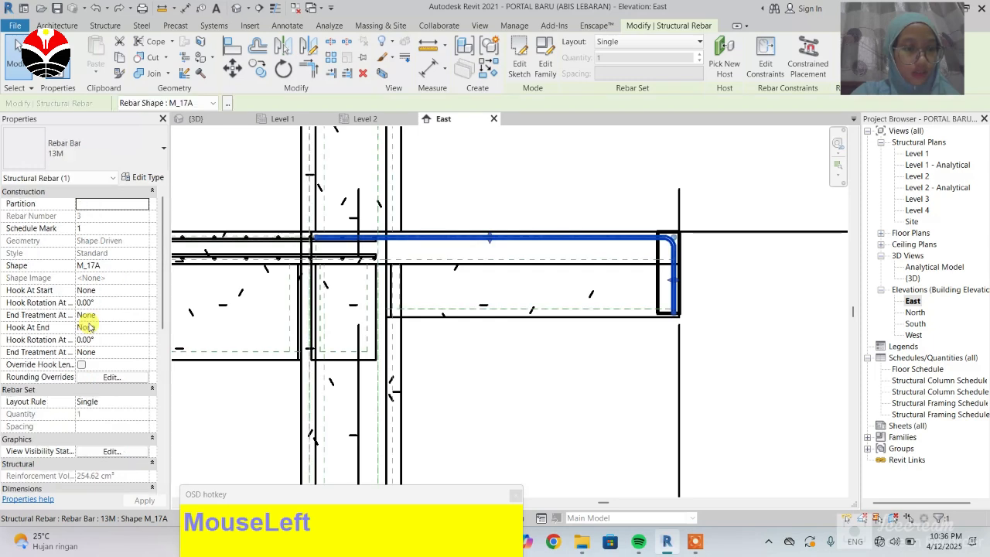
{"action": "left_click", "coordinate": [126, 328]}
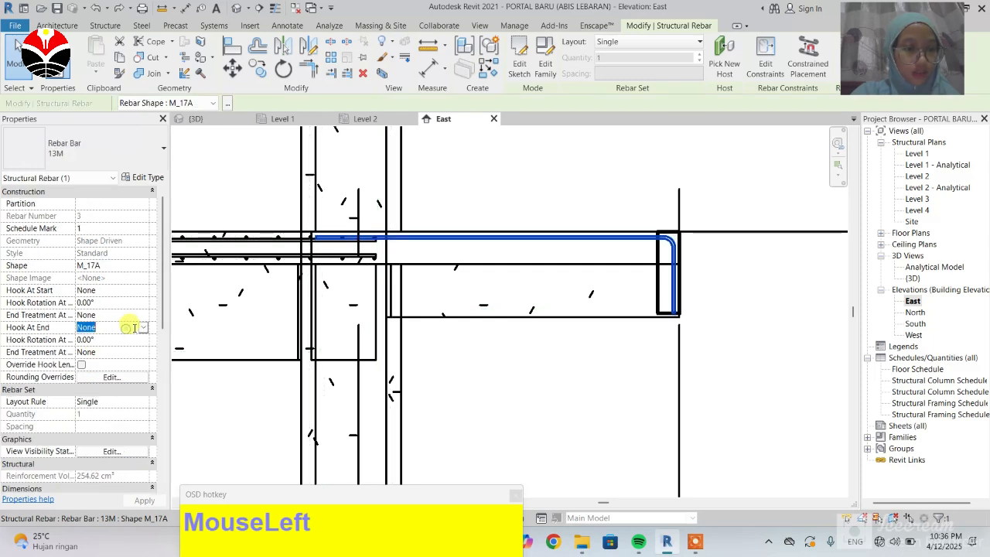
{"action": "left_click", "coordinate": [143, 329]}
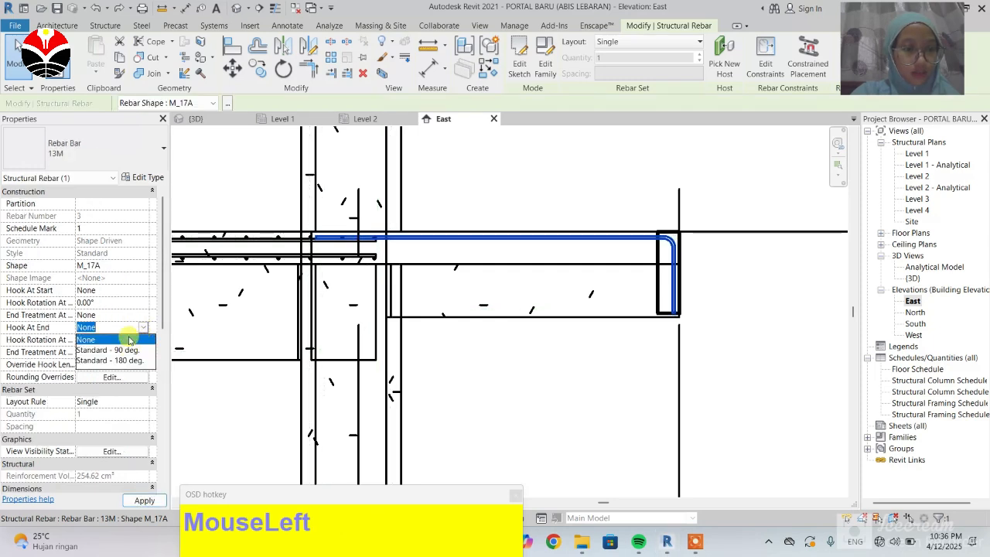
{"action": "left_click", "coordinate": [129, 340]}
{"action": "left_click", "coordinate": [144, 499]}
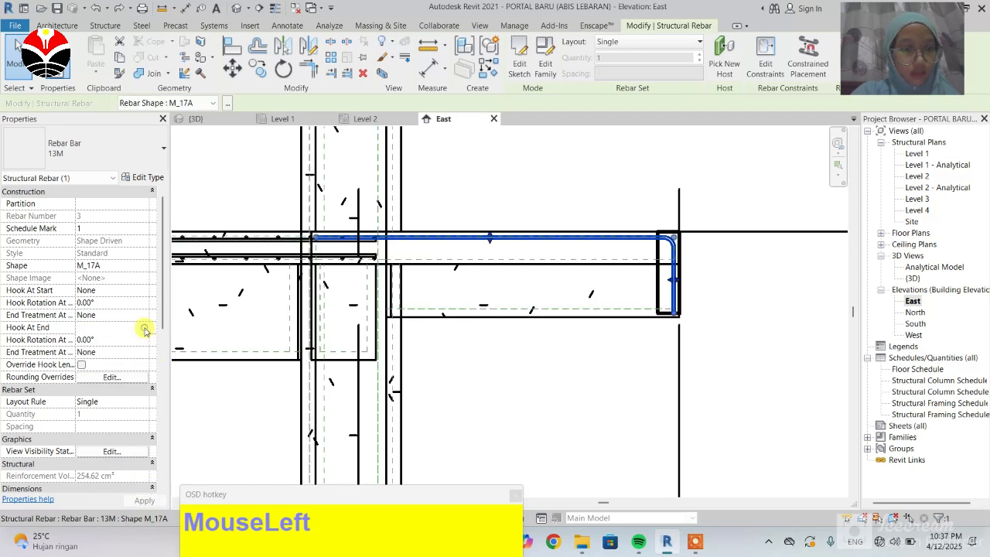
{"action": "left_click", "coordinate": [145, 330]}
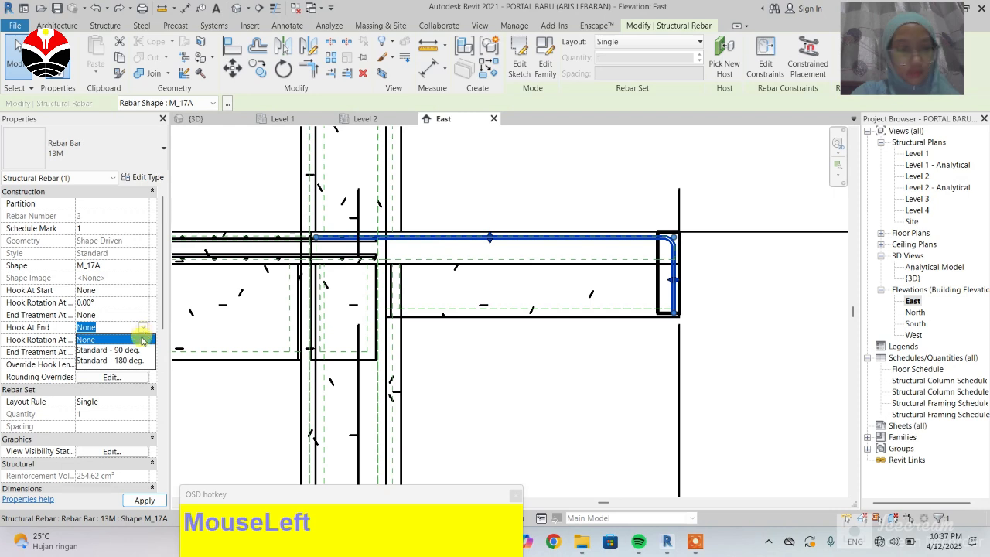
{"action": "left_click", "coordinate": [128, 360]}
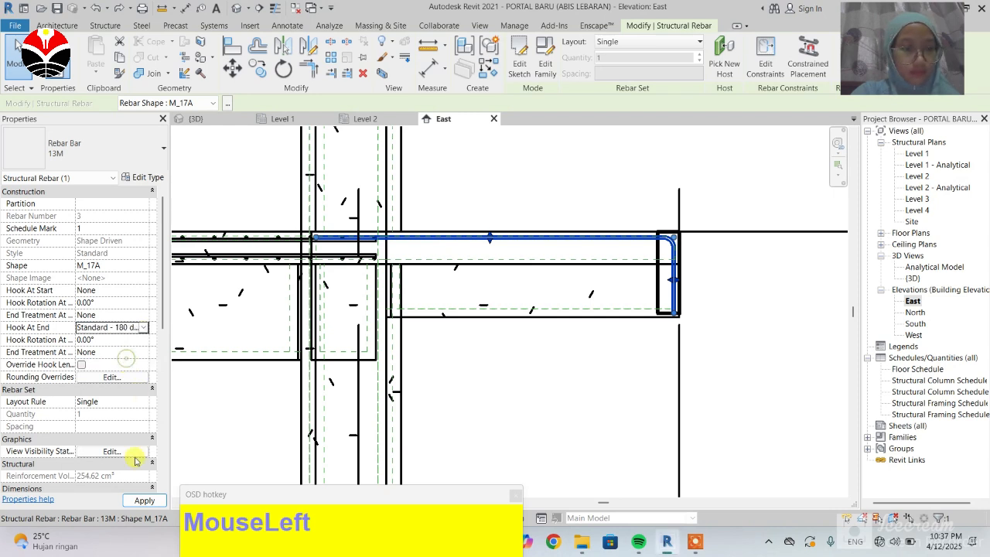
{"action": "left_click", "coordinate": [136, 502]}
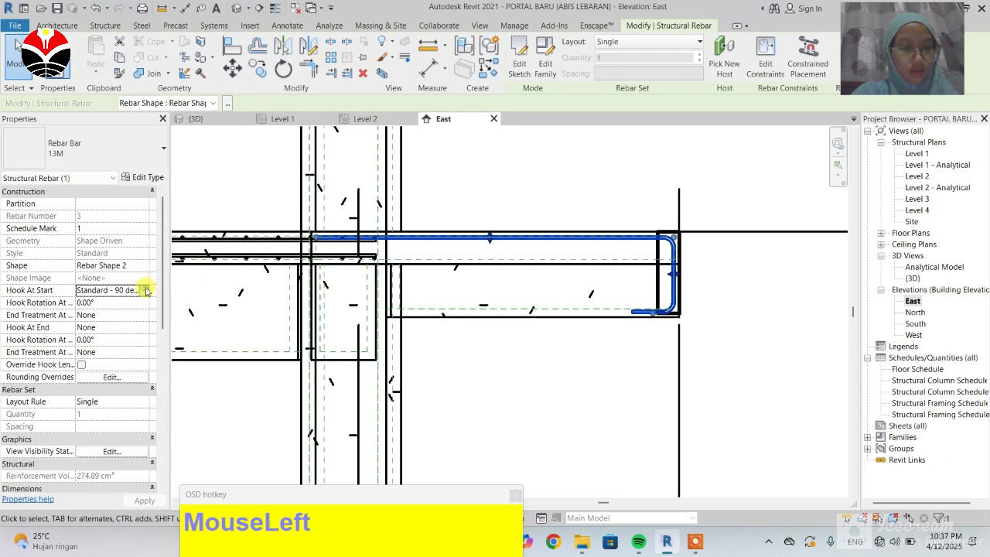
Step: Set the slab rebar's Hook At Start to Standard - 180 deg and apply
{"action": "left_click", "coordinate": [145, 290]}
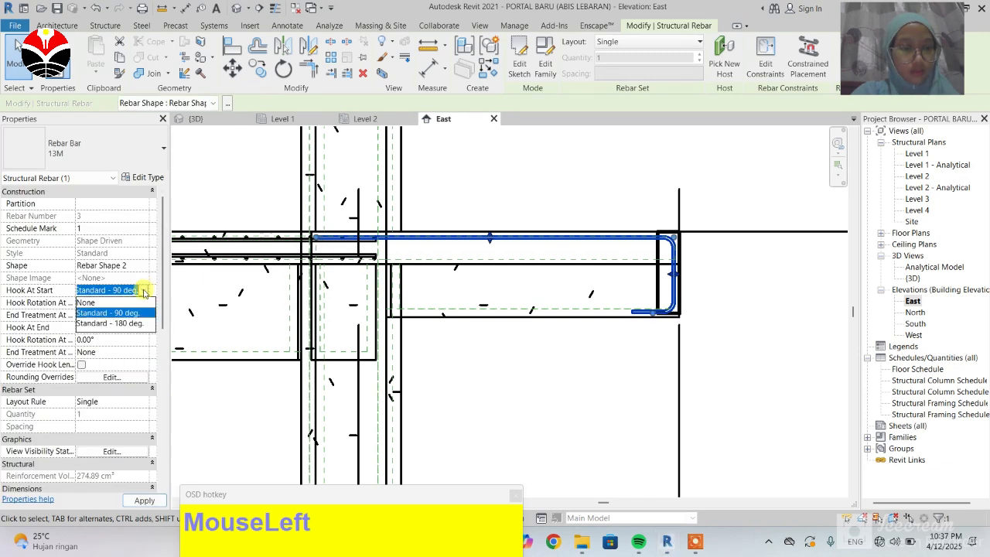
{"action": "left_click", "coordinate": [116, 323]}
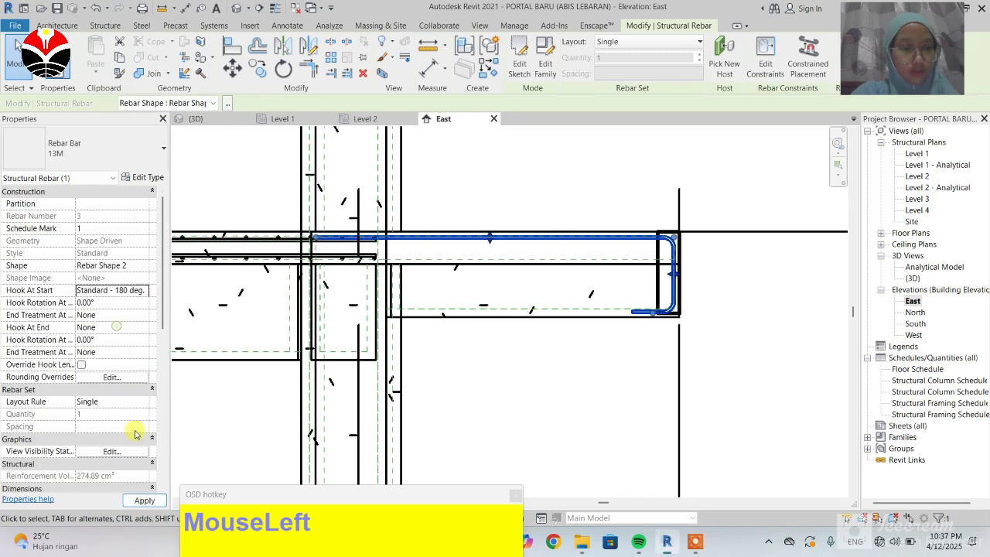
{"action": "left_click", "coordinate": [143, 500]}
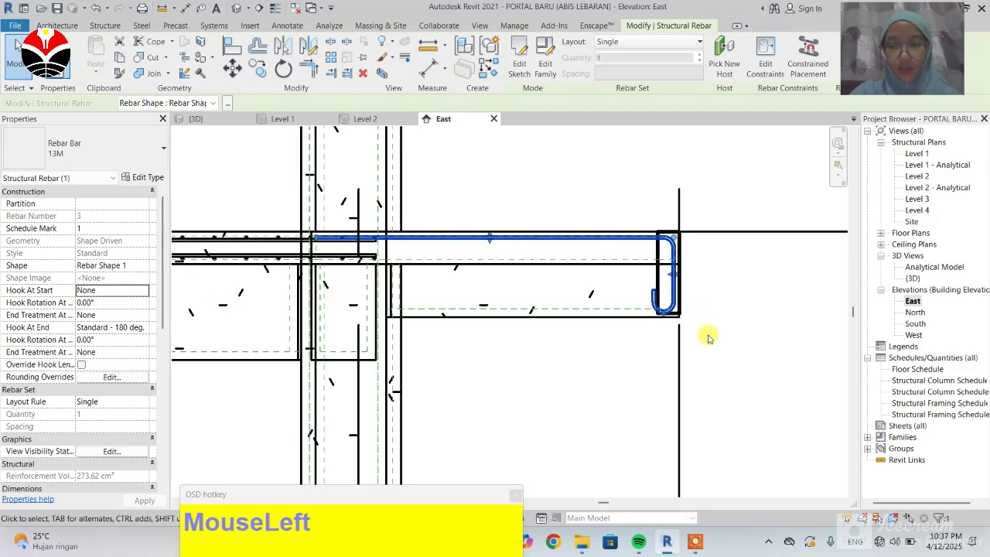
Step: In the rebar's 13M type properties, set the Standard Hook Bend Diameter to 30 mm and apply
{"action": "scroll", "coordinate": [653, 302], "scroll_direction": "up", "scroll_amount": 2}
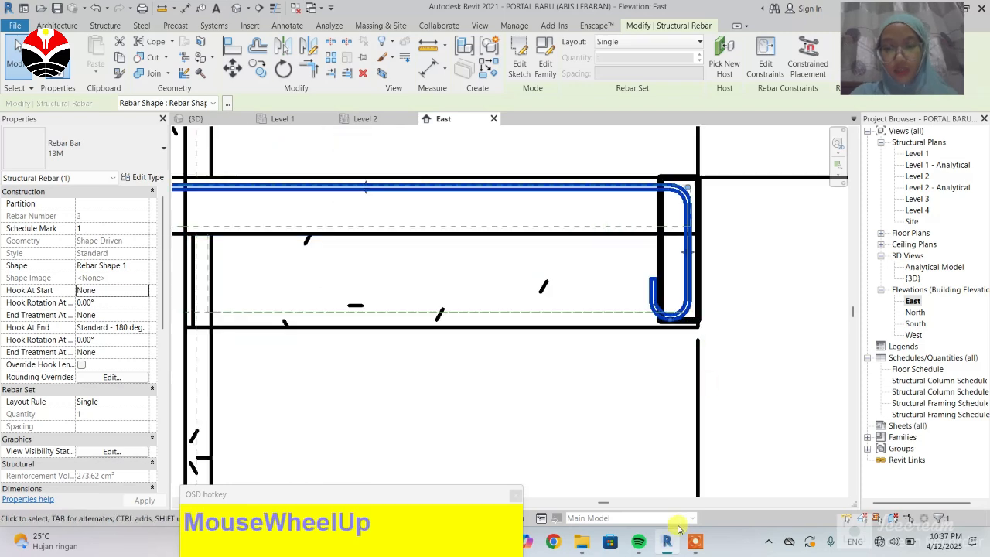
{"action": "left_click", "coordinate": [733, 192]}
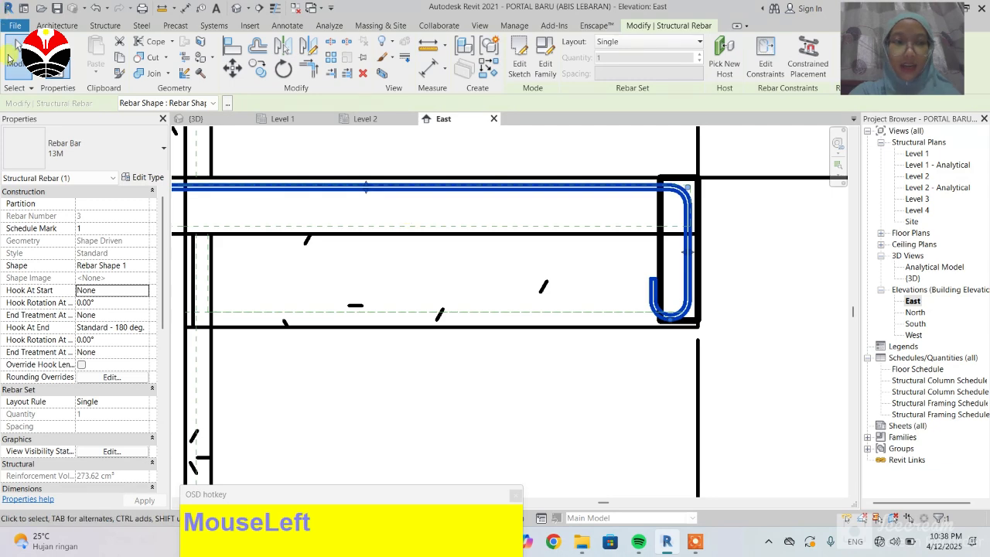
{"action": "left_click", "coordinate": [579, 369]}
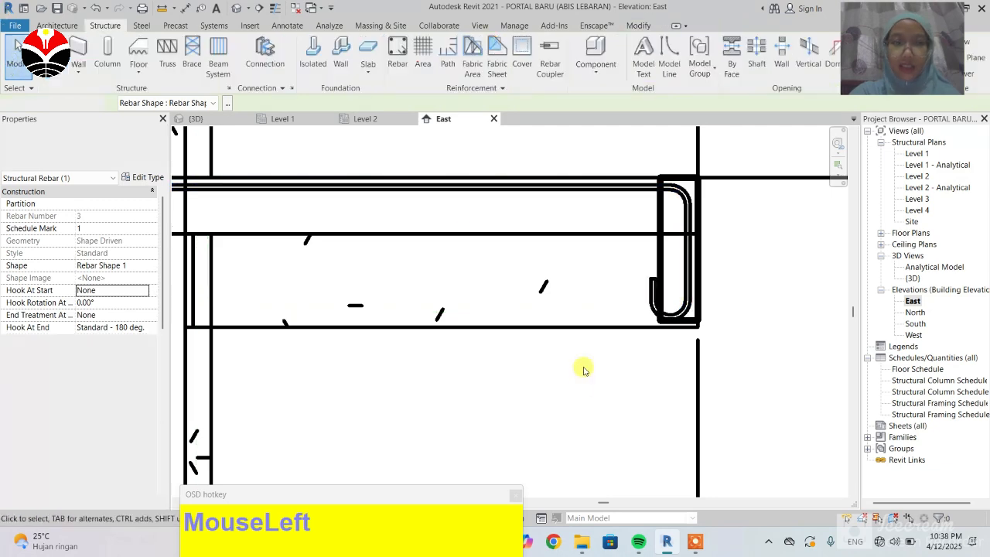
{"action": "left_click", "coordinate": [687, 285]}
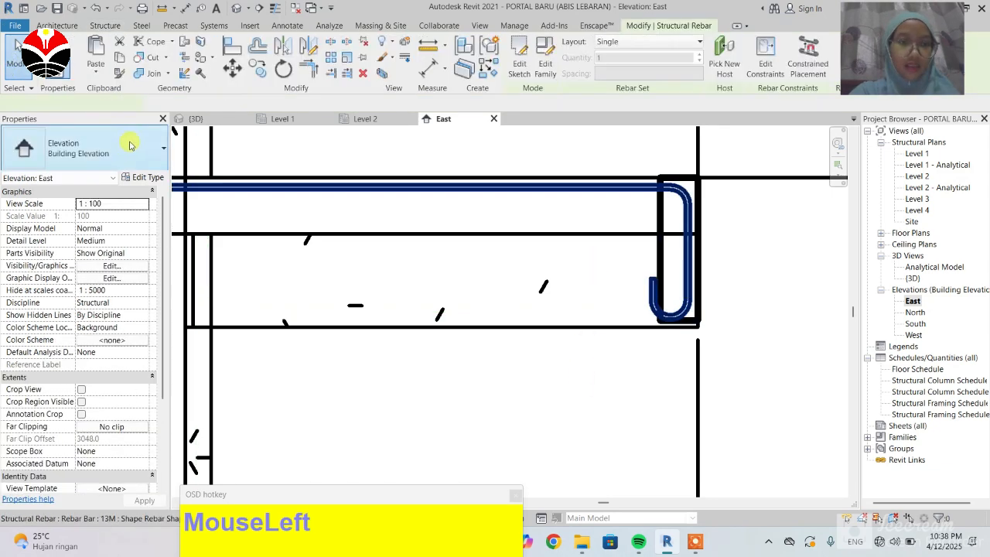
{"action": "left_click", "coordinate": [154, 177]}
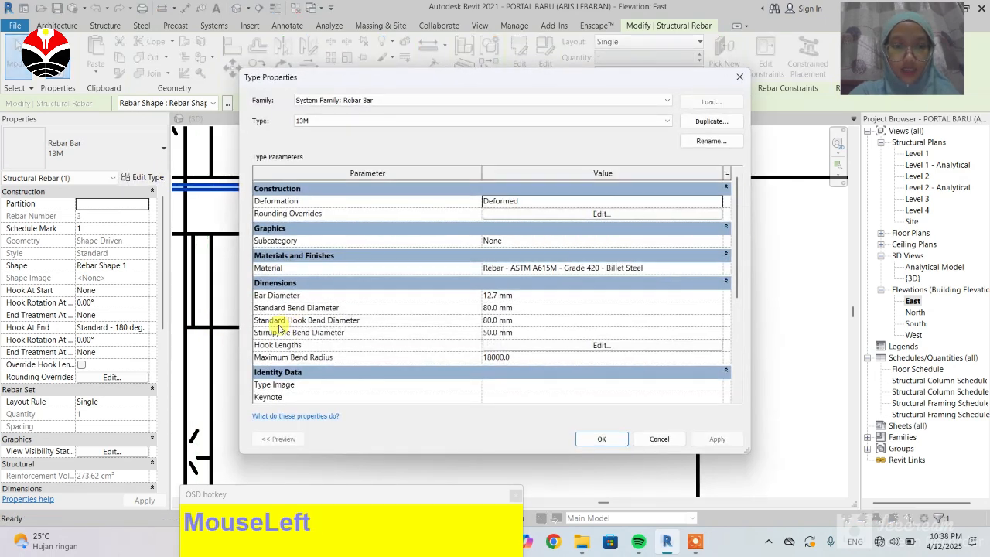
{"action": "left_click", "coordinate": [493, 321]}
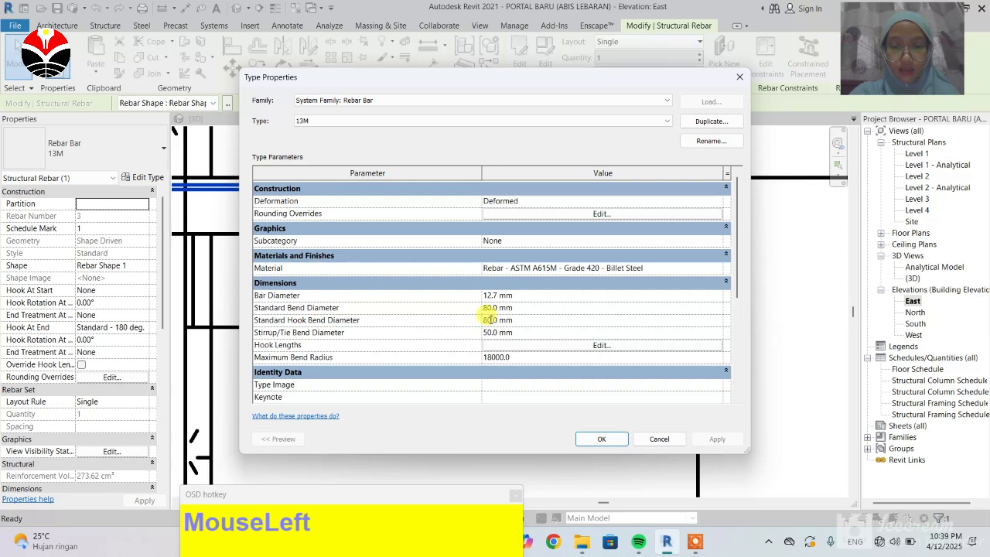
{"action": "left_click_drag", "start_coordinate": [481, 319], "coordinate": [476, 321]}
{"action": "type", "text": "30"}
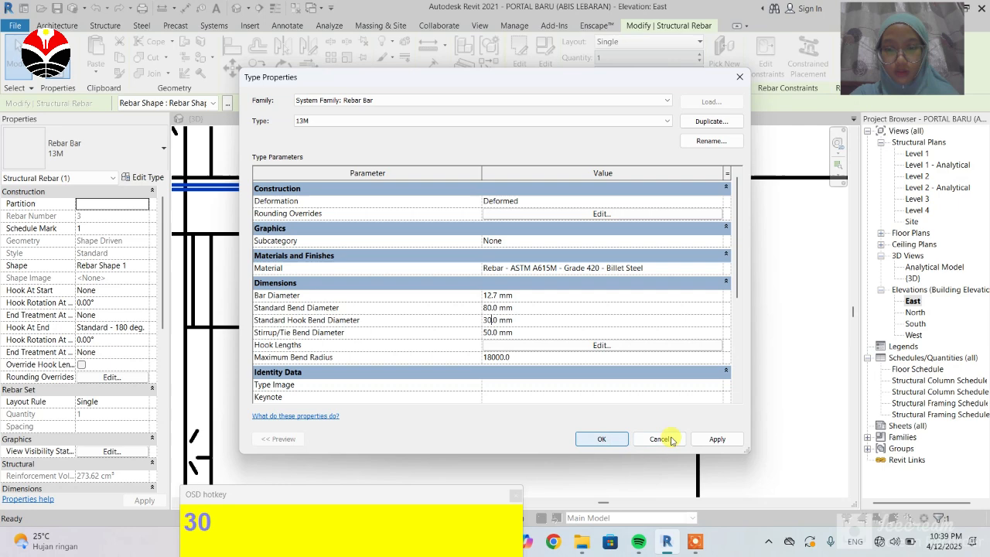
{"action": "left_click", "coordinate": [715, 439]}
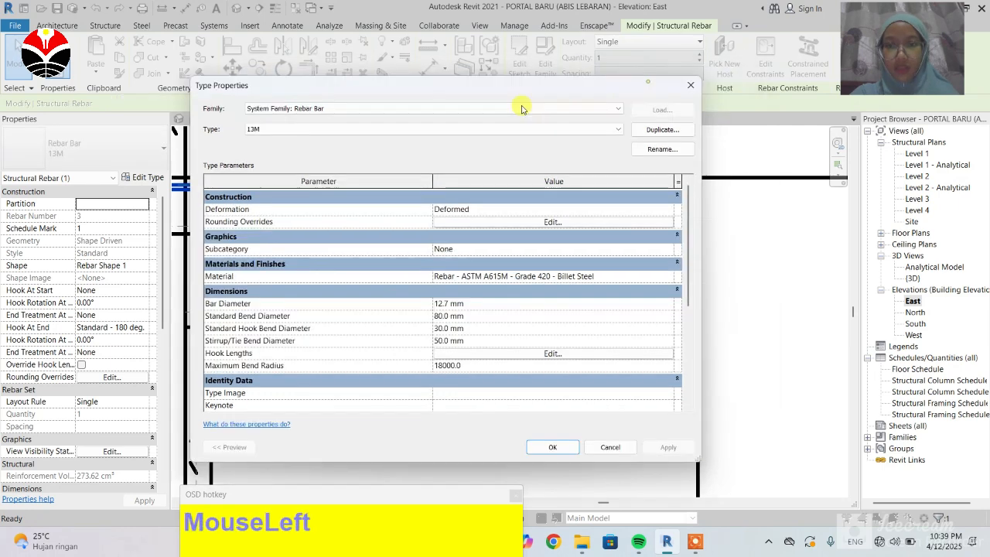
Step: Open the 13M rebar type's hook lengths table to review the hook lengths, then close it
{"action": "left_click_drag", "start_coordinate": [524, 77], "coordinate": [345, 105]}
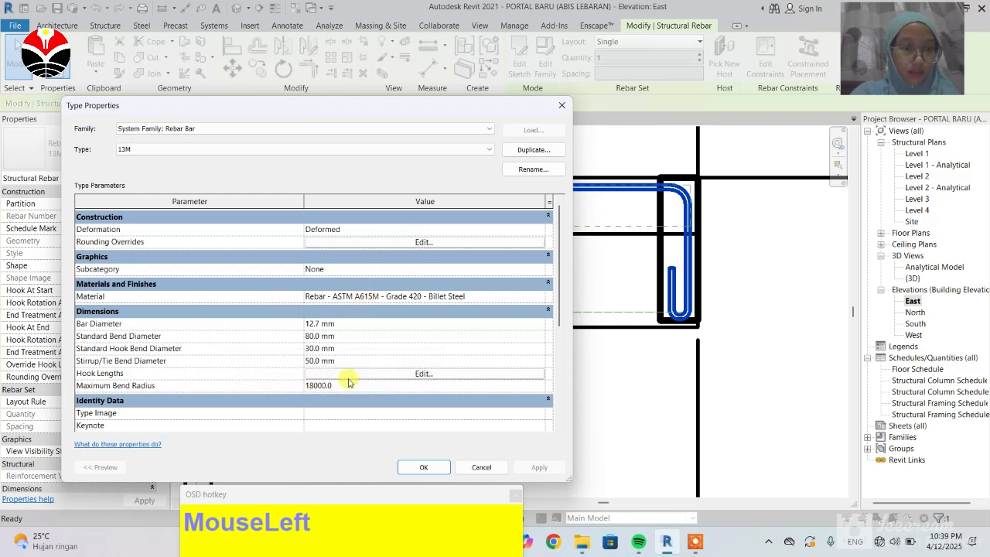
{"action": "left_click", "coordinate": [423, 374]}
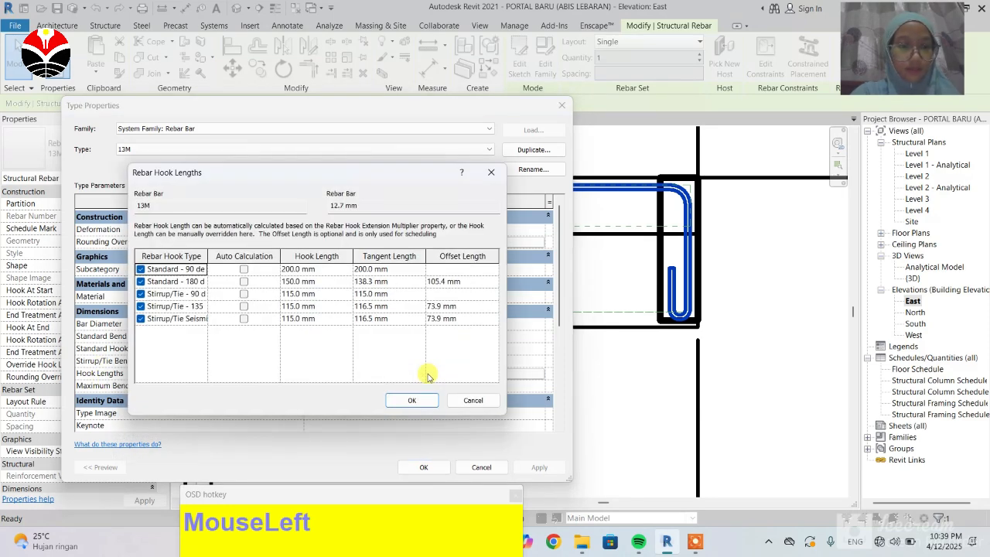
{"action": "left_click", "coordinate": [293, 283]}
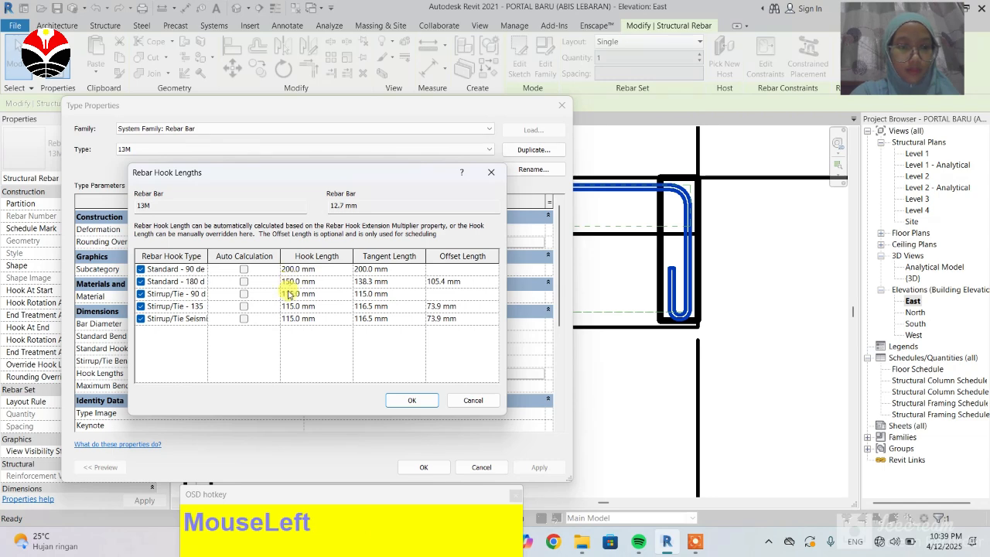
{"action": "left_click", "coordinate": [411, 400]}
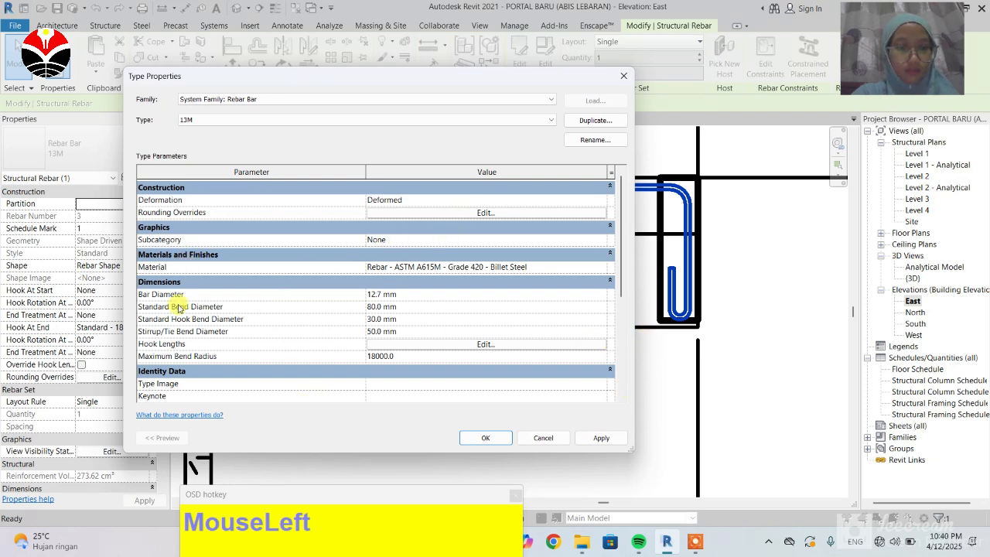
Step: Set the Stirrup/Tie - 90 deg hook length of the 13M rebar type to 70 mm, then apply and close
{"action": "left_click", "coordinate": [483, 345]}
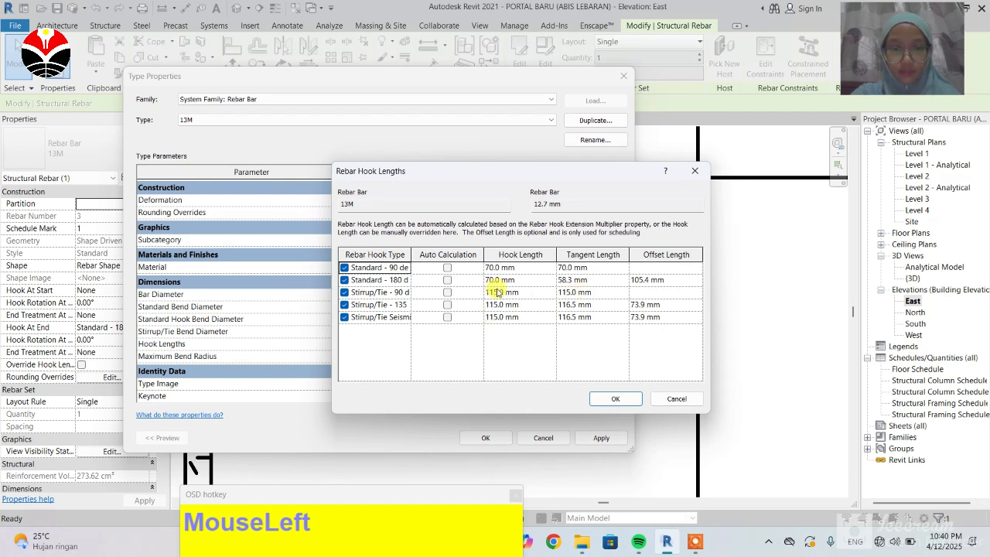
{"action": "left_click_drag", "start_coordinate": [482, 295], "coordinate": [464, 294]}
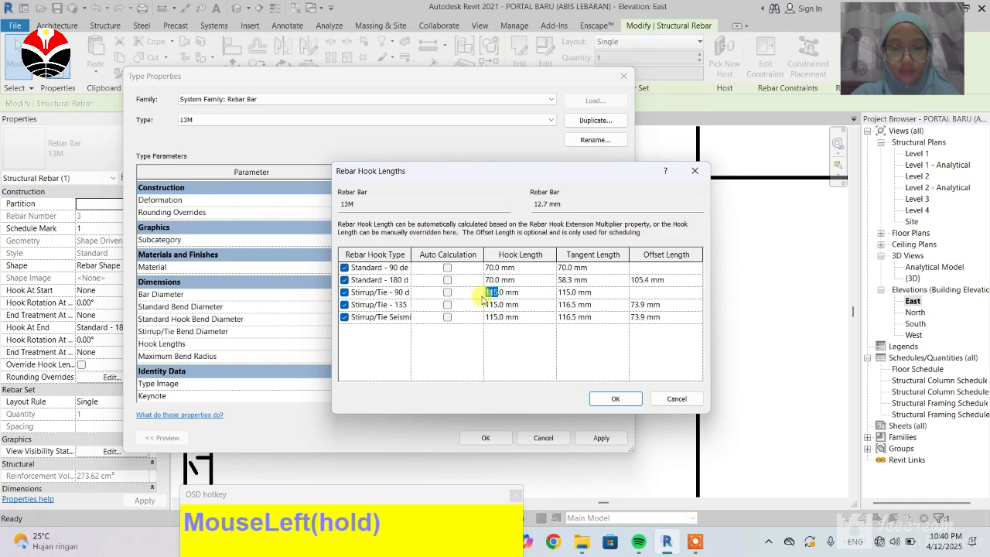
{"action": "type", "text": "70"}
{"action": "left_click", "coordinate": [615, 396]}
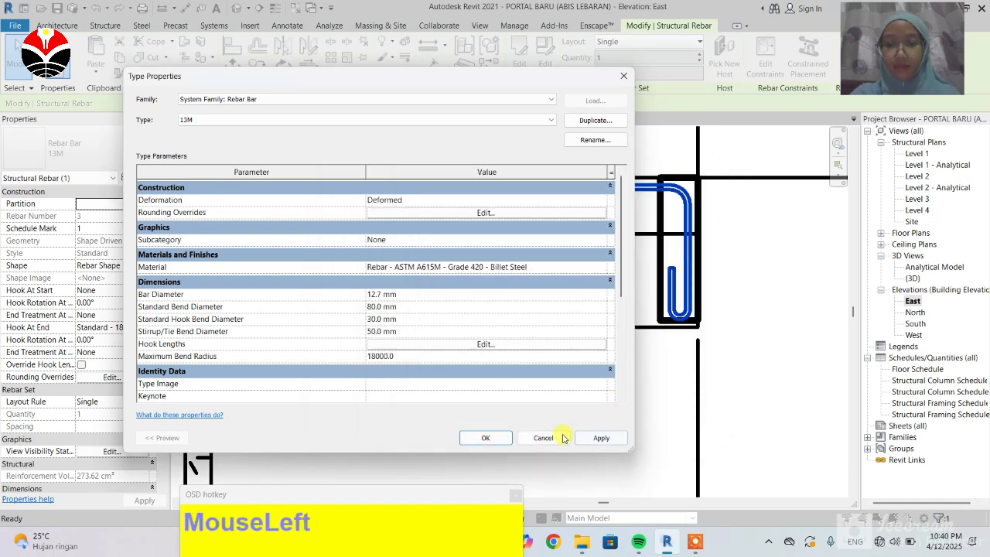
{"action": "left_click", "coordinate": [600, 437]}
{"action": "left_click_drag", "start_coordinate": [562, 444], "coordinate": [546, 401]}
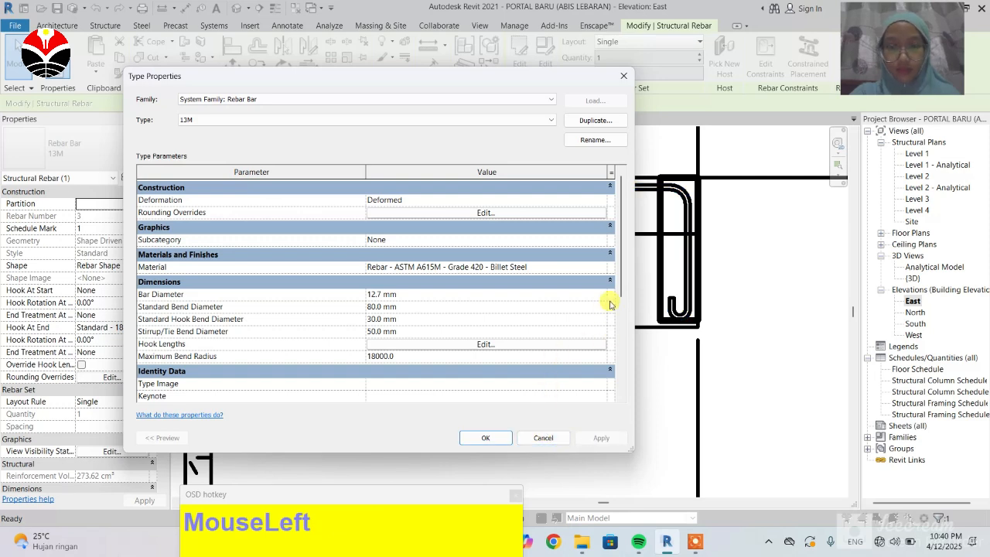
{"action": "left_click", "coordinate": [483, 443]}
Step: Set the East elevation's view scale to 1:10
{"action": "left_click", "coordinate": [634, 372]}
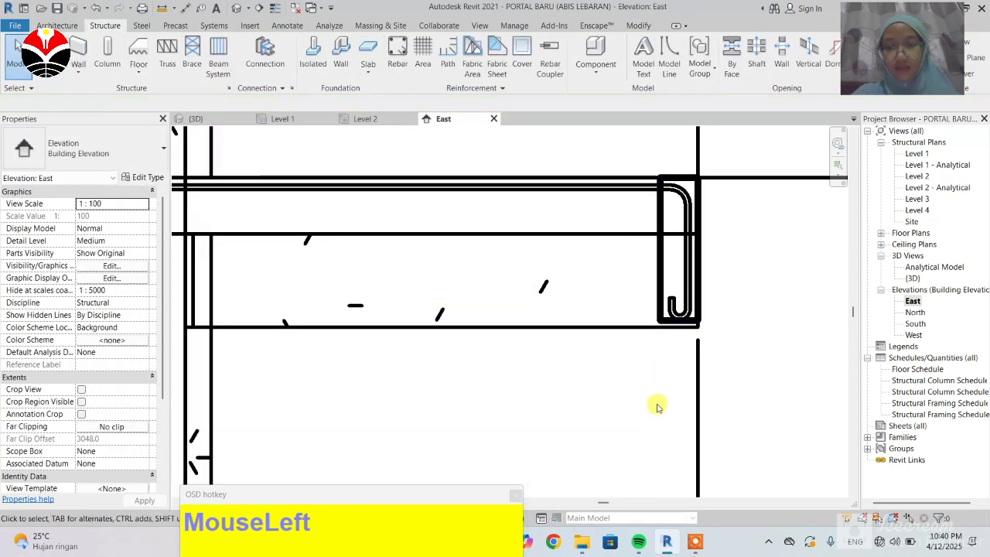
{"action": "left_click", "coordinate": [264, 456]}
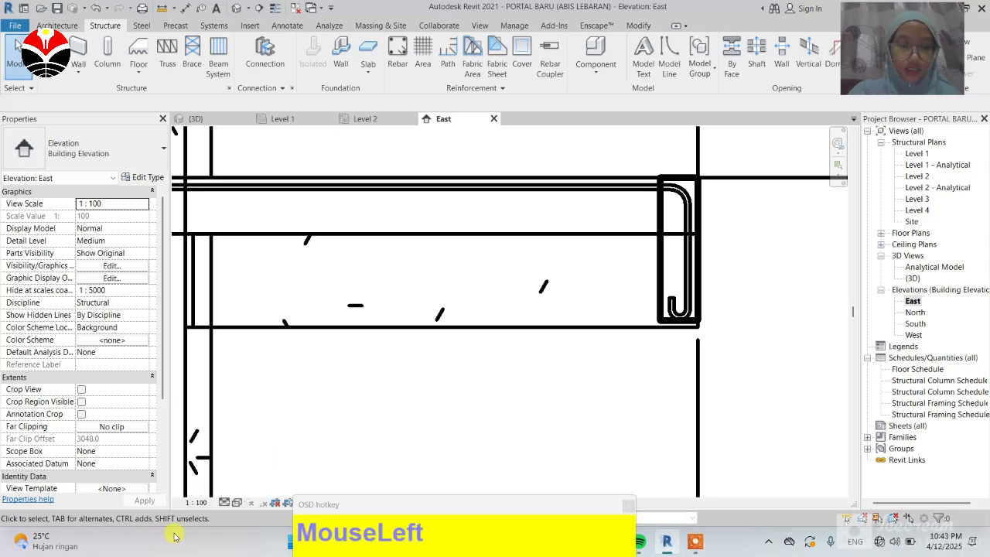
{"action": "left_click", "coordinate": [206, 504]}
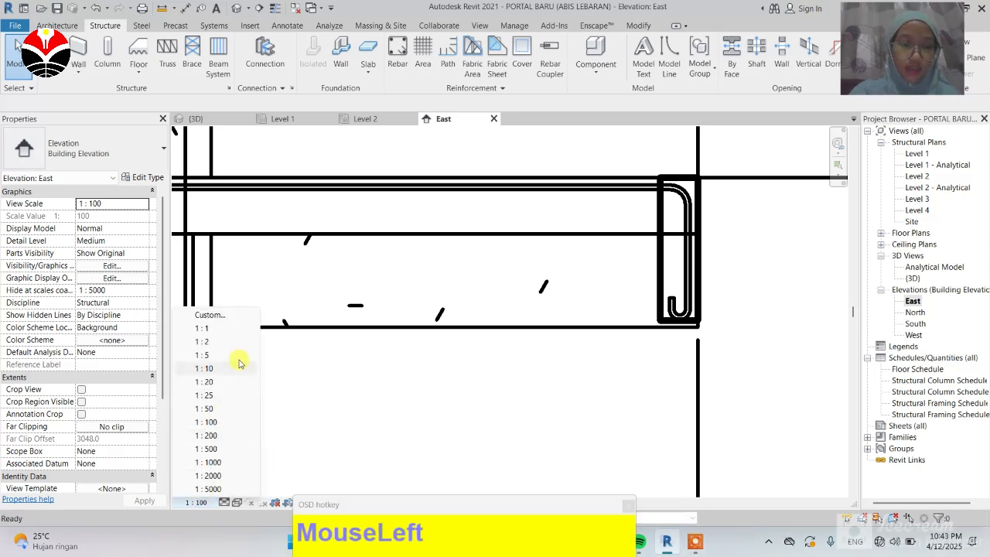
{"action": "left_click", "coordinate": [207, 369]}
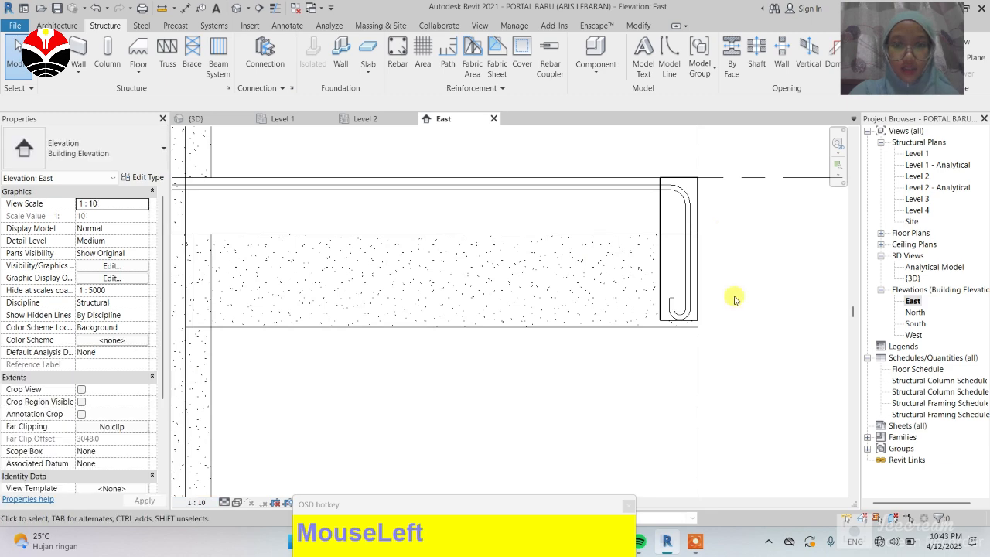
Step: Zoom around the East elevation to examine the slab rebar's end hook at the slab edge
{"action": "scroll", "coordinate": [628, 277], "scroll_direction": "down", "scroll_amount": 2}
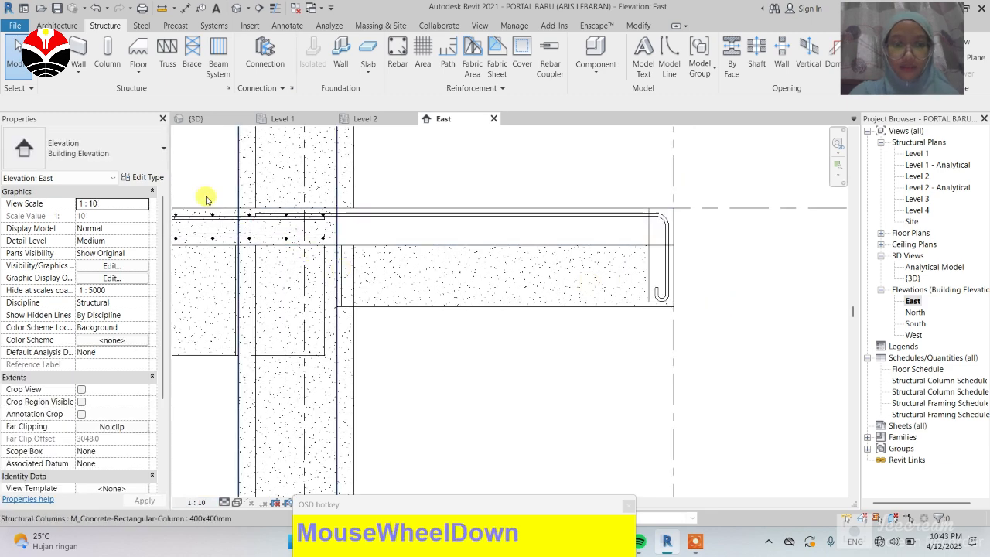
{"action": "scroll", "coordinate": [209, 204], "scroll_direction": "up", "scroll_amount": 3}
{"action": "scroll", "coordinate": [232, 248], "scroll_direction": "up", "scroll_amount": 2}
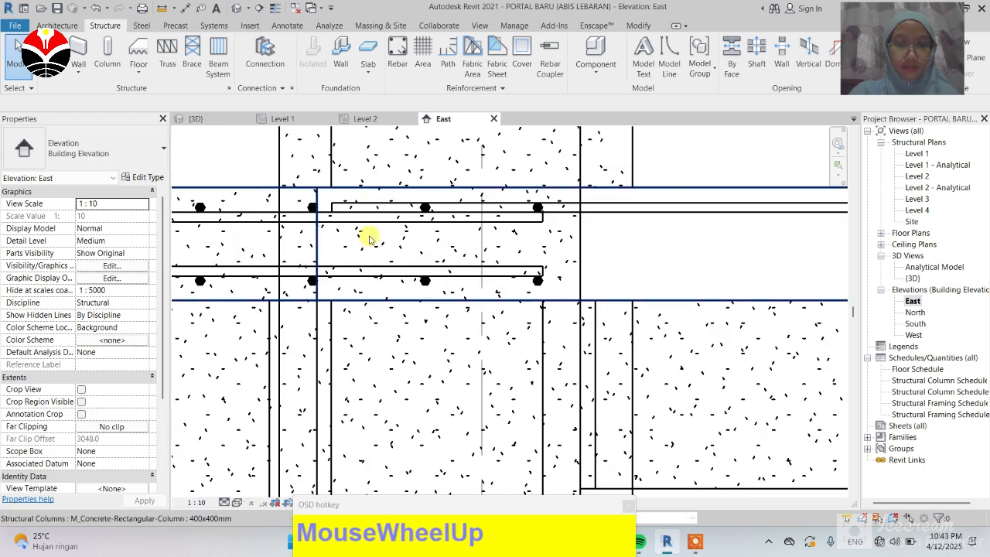
{"action": "scroll", "coordinate": [368, 254], "scroll_direction": "down", "scroll_amount": 3}
{"action": "scroll", "coordinate": [747, 278], "scroll_direction": "down", "scroll_amount": 2}
{"action": "scroll", "coordinate": [723, 302], "scroll_direction": "up", "scroll_amount": 4}
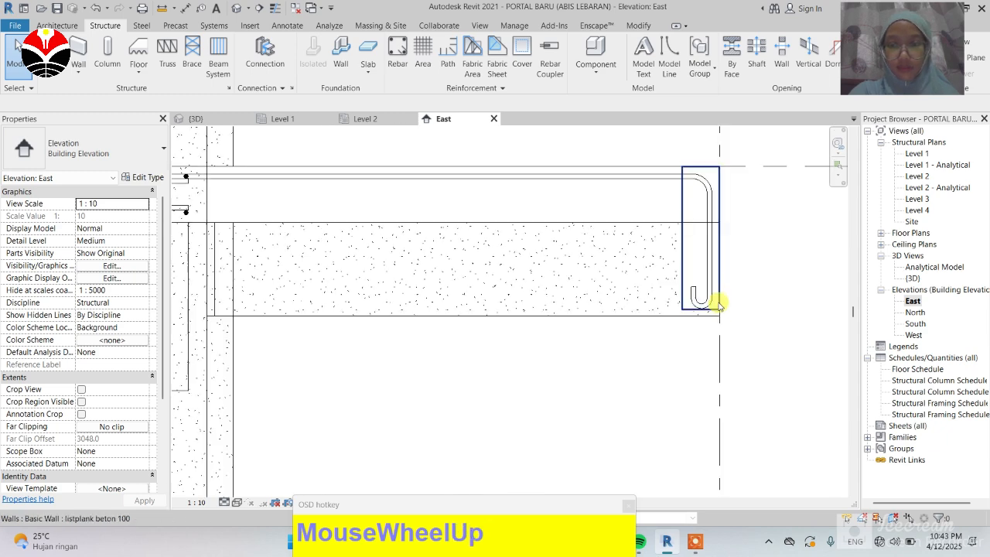
{"action": "scroll", "coordinate": [716, 298], "scroll_direction": "up", "scroll_amount": 1}
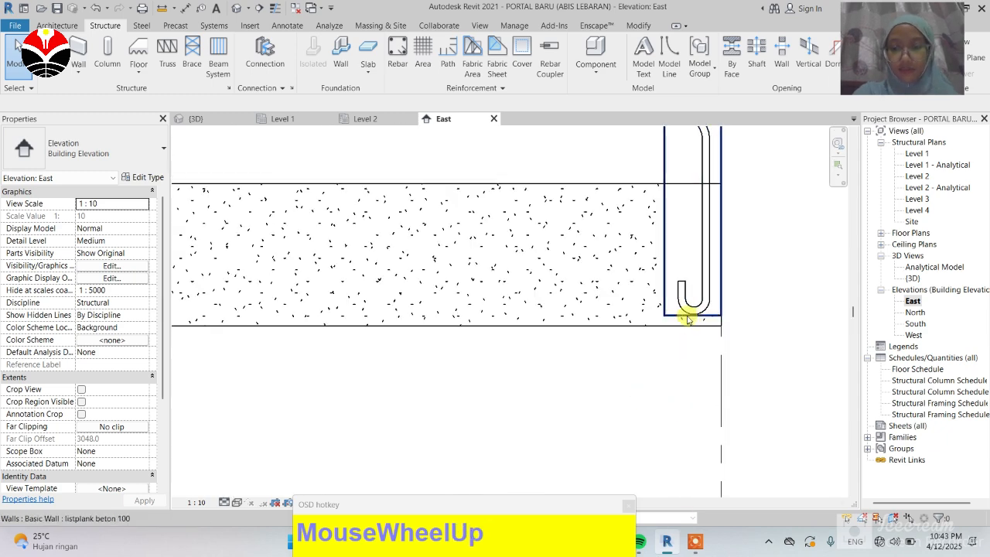
{"action": "scroll", "coordinate": [632, 399], "scroll_direction": "down", "scroll_amount": 1}
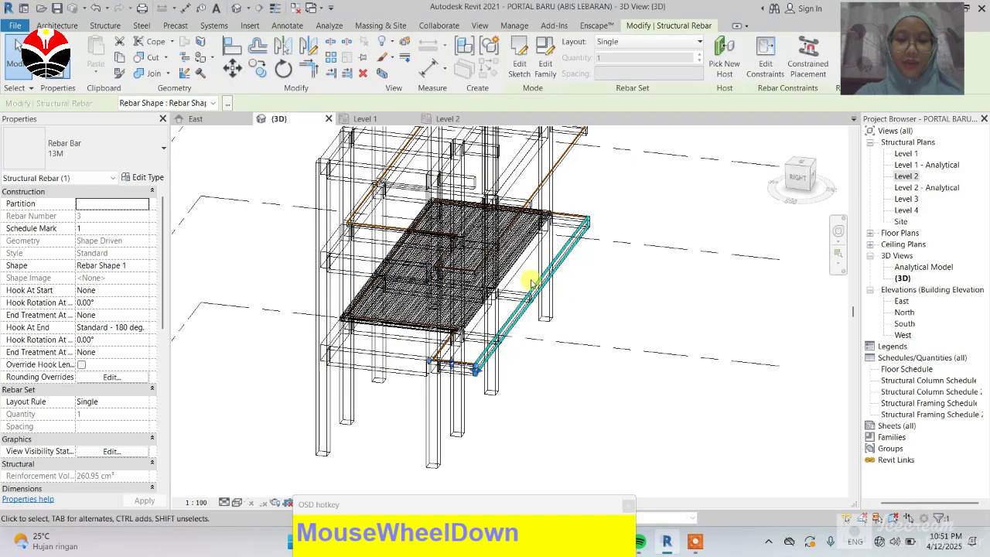
Step: In the 3D view, select the slab edge rebar and change its layout rule to Maximum Spacing
{"action": "scroll", "coordinate": [469, 310], "scroll_direction": "up", "scroll_amount": 1}
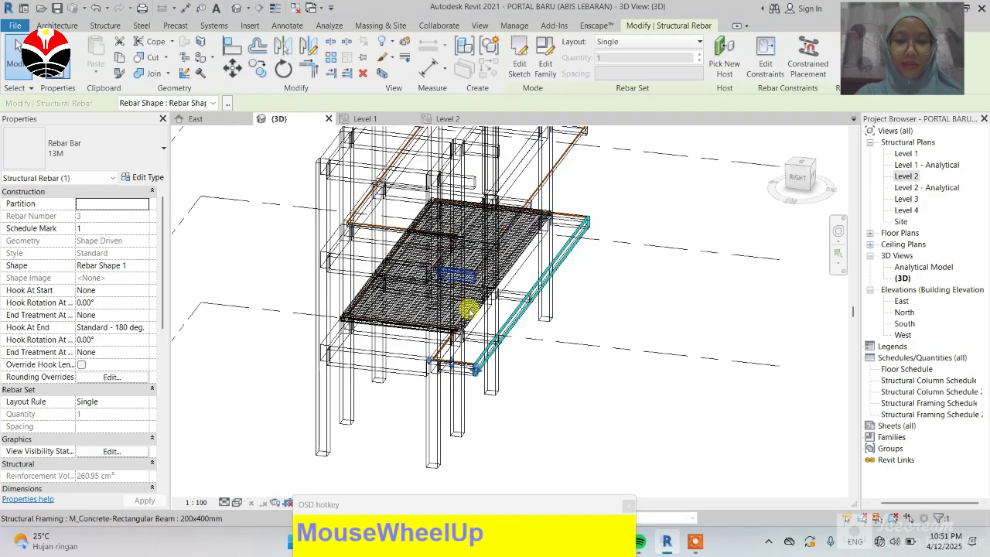
{"action": "scroll", "coordinate": [470, 309], "scroll_direction": "up", "scroll_amount": 2}
{"action": "scroll", "coordinate": [472, 437], "scroll_direction": "up", "scroll_amount": 3}
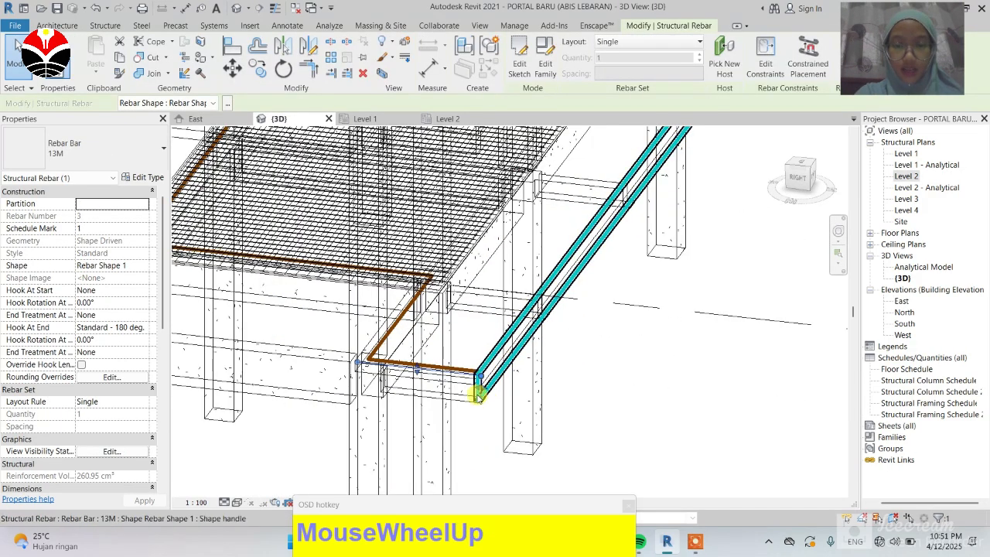
{"action": "scroll", "coordinate": [471, 398], "scroll_direction": "up", "scroll_amount": 3}
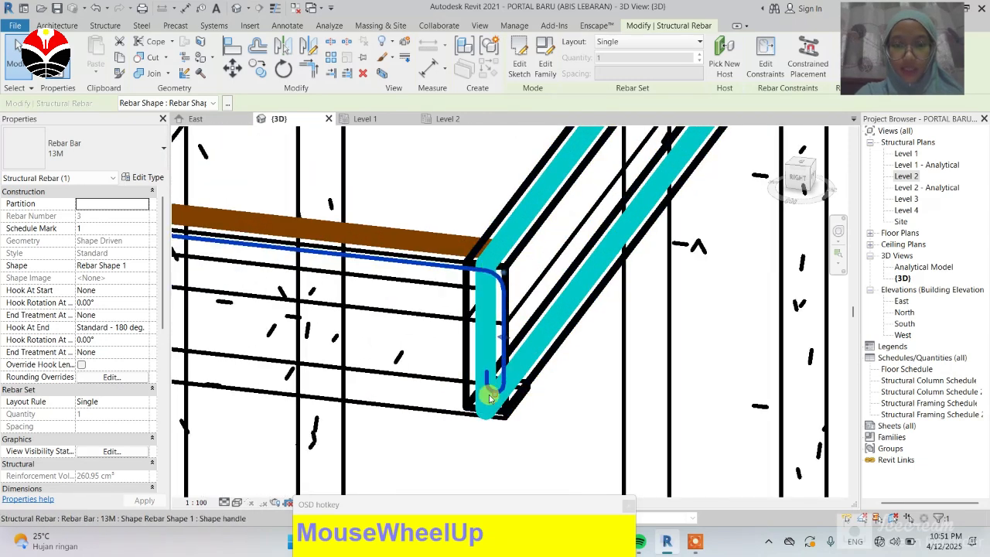
{"action": "left_click", "coordinate": [16, 47]}
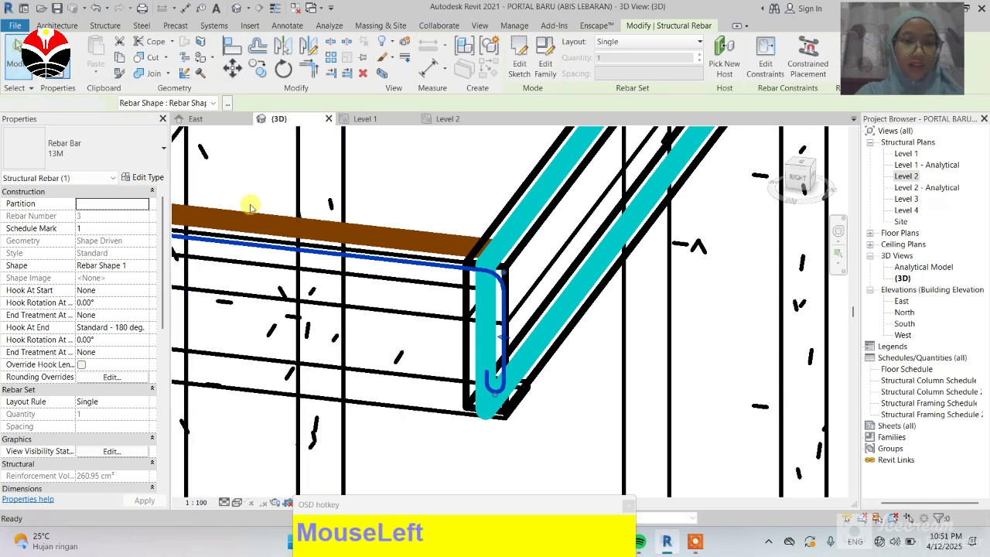
{"action": "left_click", "coordinate": [493, 285]}
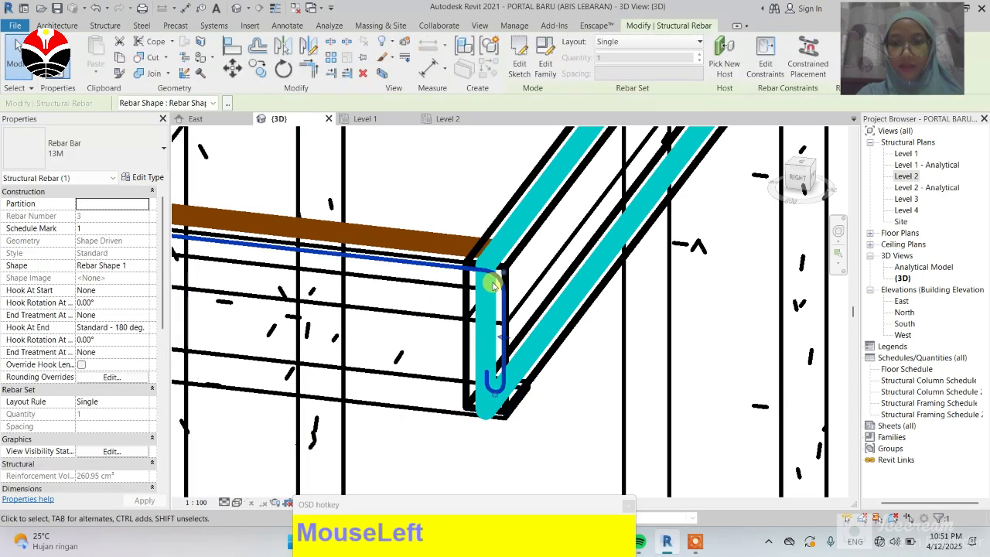
{"action": "left_click", "coordinate": [698, 44]}
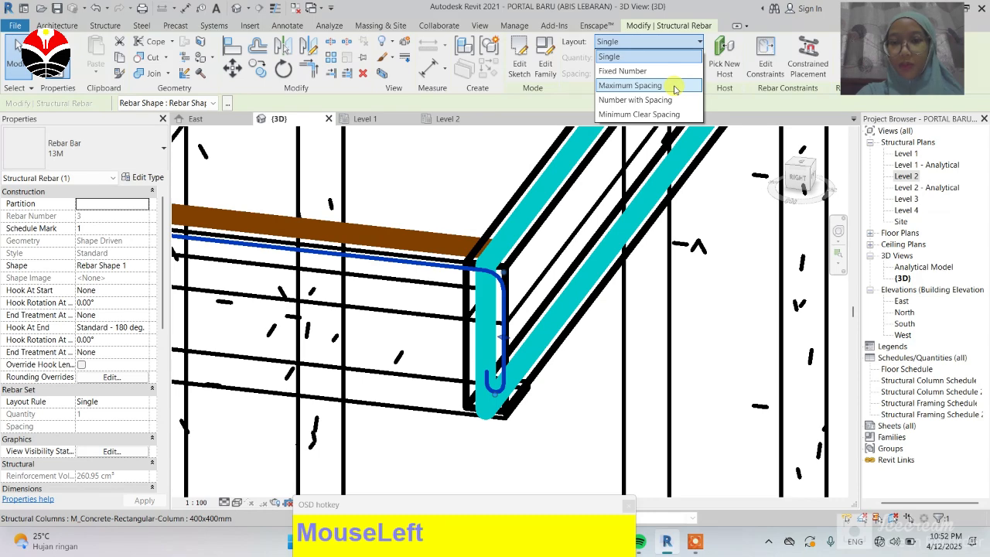
{"action": "left_click", "coordinate": [675, 86]}
{"action": "scroll", "coordinate": [472, 379], "scroll_direction": "down", "scroll_amount": 3}
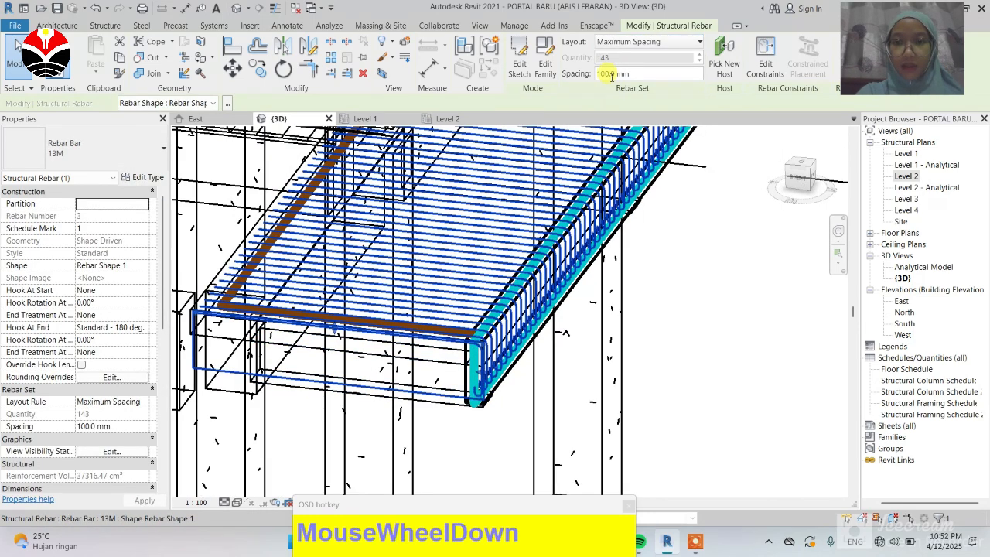
Step: Set the rebar set's maximum spacing to 150 mm
{"action": "left_click_drag", "start_coordinate": [609, 73], "coordinate": [603, 74]}
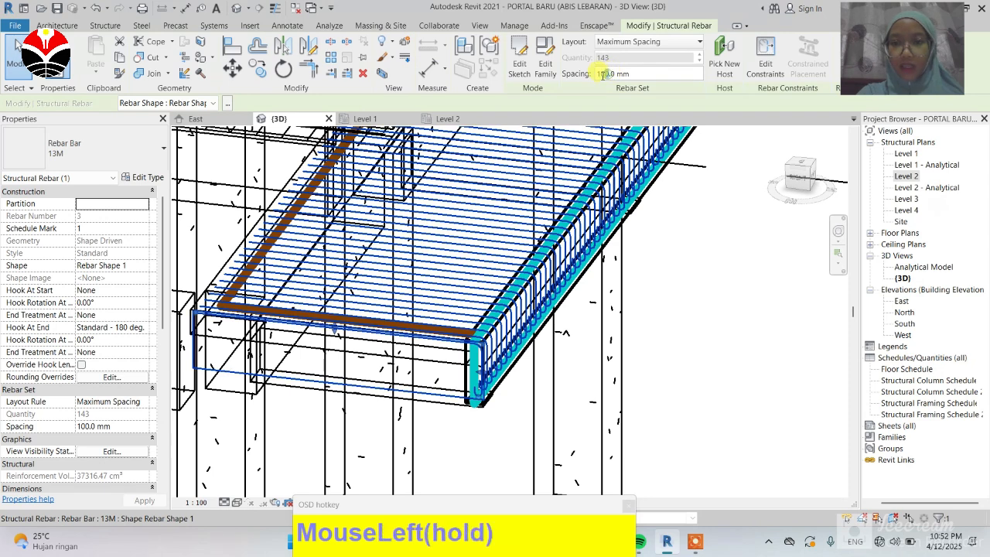
{"action": "type", "text": "50"}
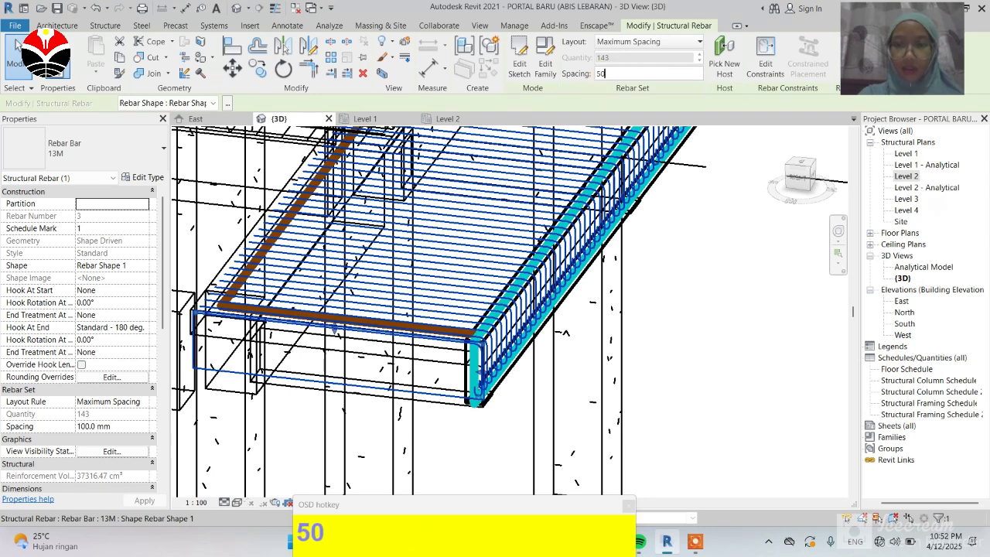
{"action": "key", "text": "BackSpace"}
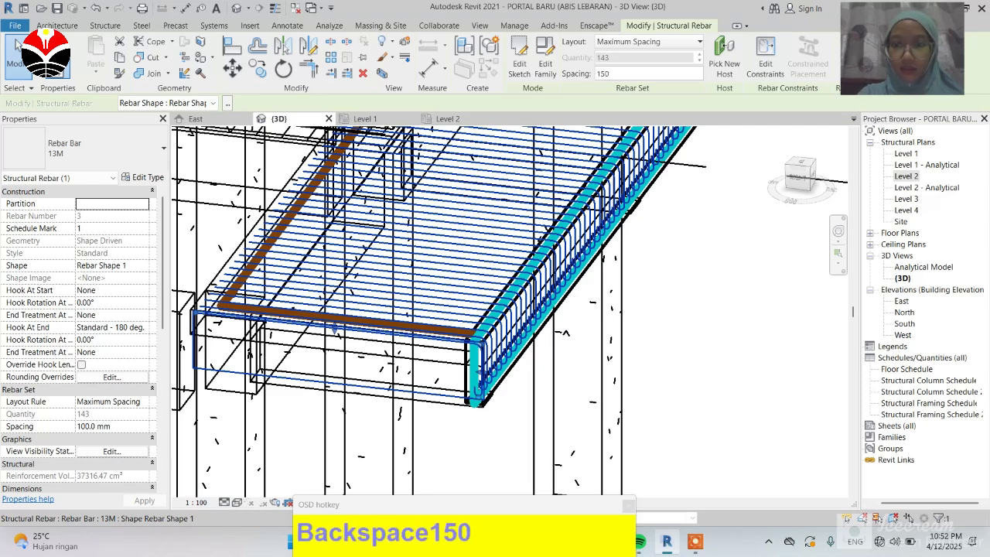
{"action": "type", "text": "150"}
{"action": "key", "text": "Return"}
Step: Zoom around the 3D view to examine the distributed rebar set along the slab edge
{"action": "scroll", "coordinate": [441, 403], "scroll_direction": "down", "scroll_amount": 3}
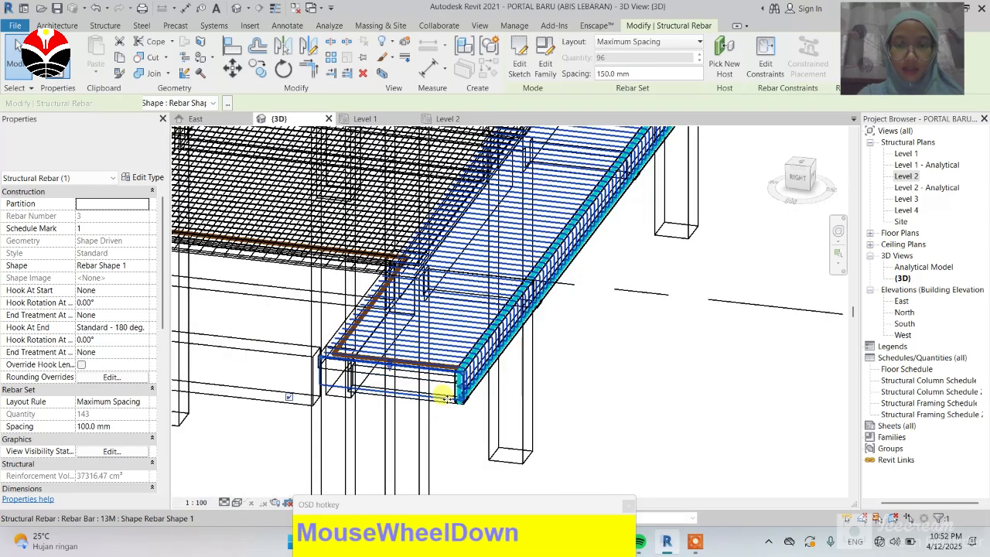
{"action": "scroll", "coordinate": [466, 386], "scroll_direction": "down", "scroll_amount": 2}
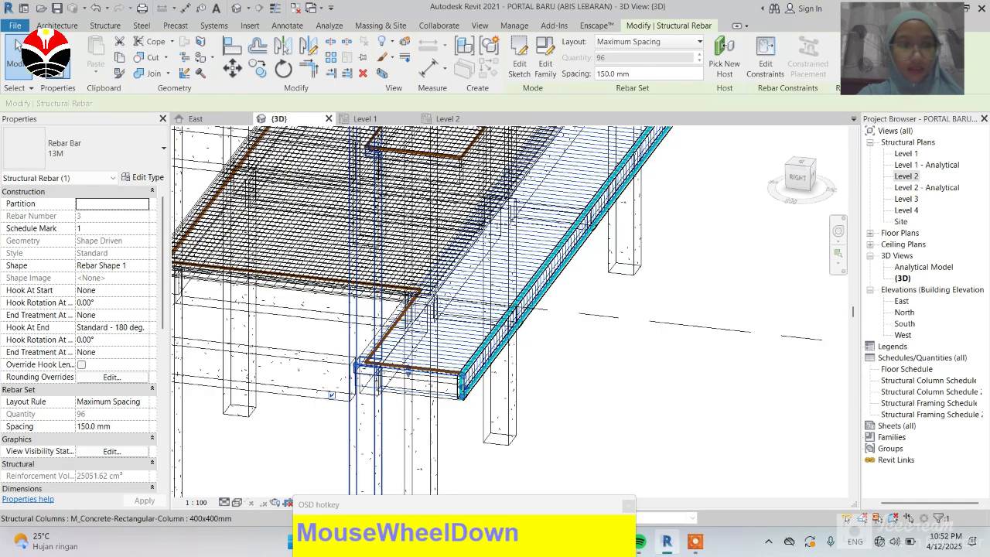
{"action": "left_click", "coordinate": [611, 340]}
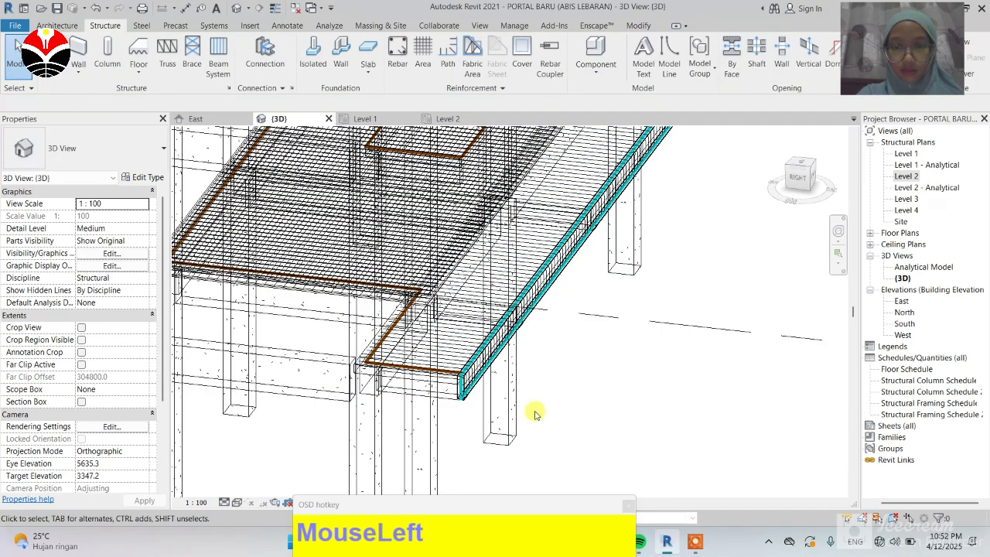
{"action": "scroll", "coordinate": [542, 347], "scroll_direction": "down", "scroll_amount": 3}
{"action": "scroll", "coordinate": [572, 234], "scroll_direction": "up", "scroll_amount": 3}
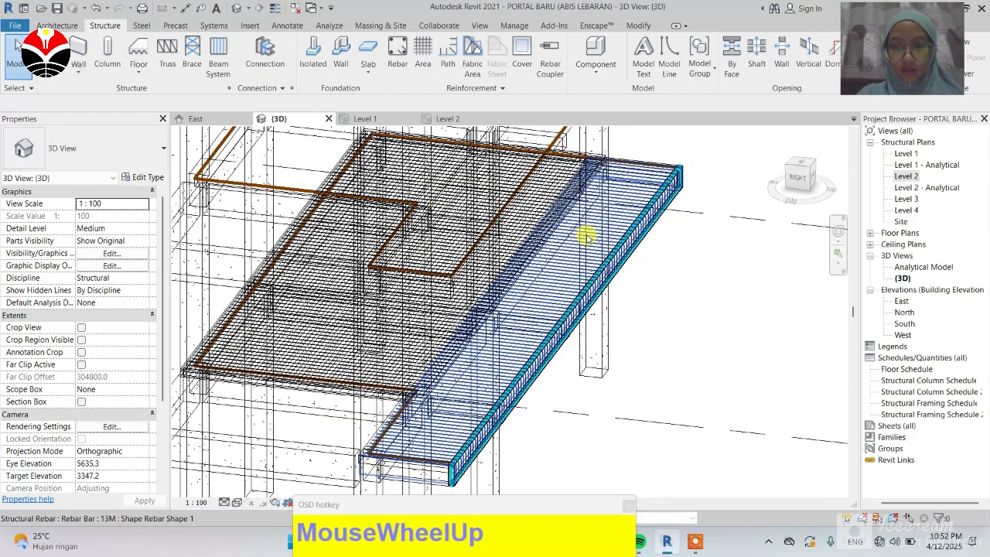
{"action": "scroll", "coordinate": [586, 236], "scroll_direction": "up", "scroll_amount": 3}
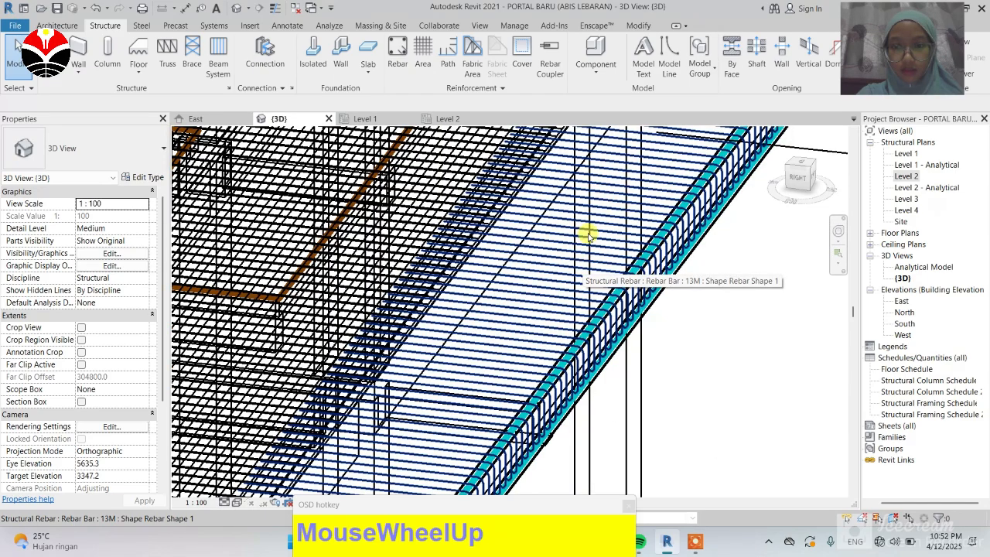
{"action": "scroll", "coordinate": [596, 216], "scroll_direction": "up", "scroll_amount": 1}
{"action": "scroll", "coordinate": [546, 347], "scroll_direction": "down", "scroll_amount": 1}
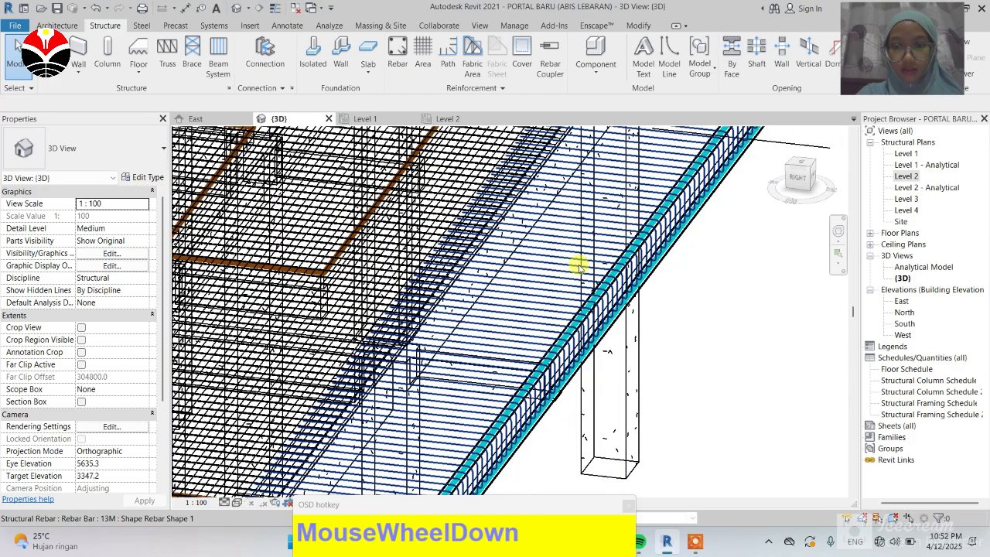
{"action": "scroll", "coordinate": [579, 265], "scroll_direction": "down", "scroll_amount": 1}
{"action": "scroll", "coordinate": [551, 306], "scroll_direction": "down", "scroll_amount": 1}
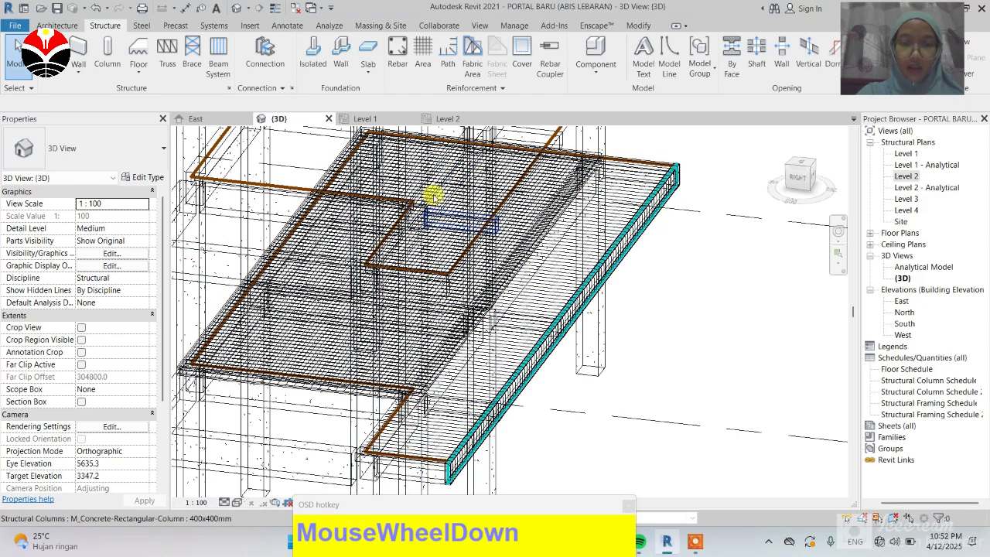
{"action": "left_click", "coordinate": [287, 324]}
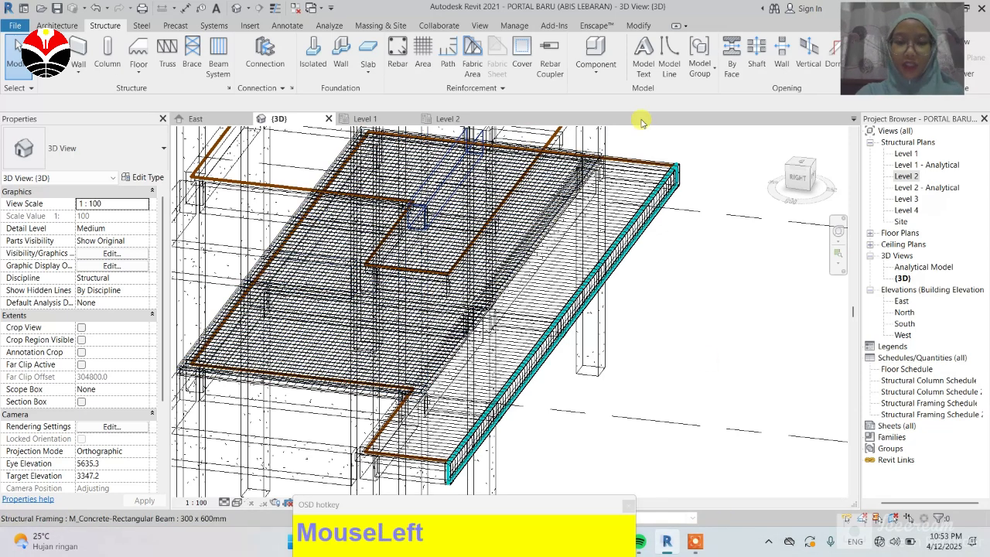
Step: Tile the open views and close the Level 2 and Level 1 views, keeping the 3D and East views side by side
{"action": "scroll", "coordinate": [630, 162], "scroll_direction": "down", "scroll_amount": 2}
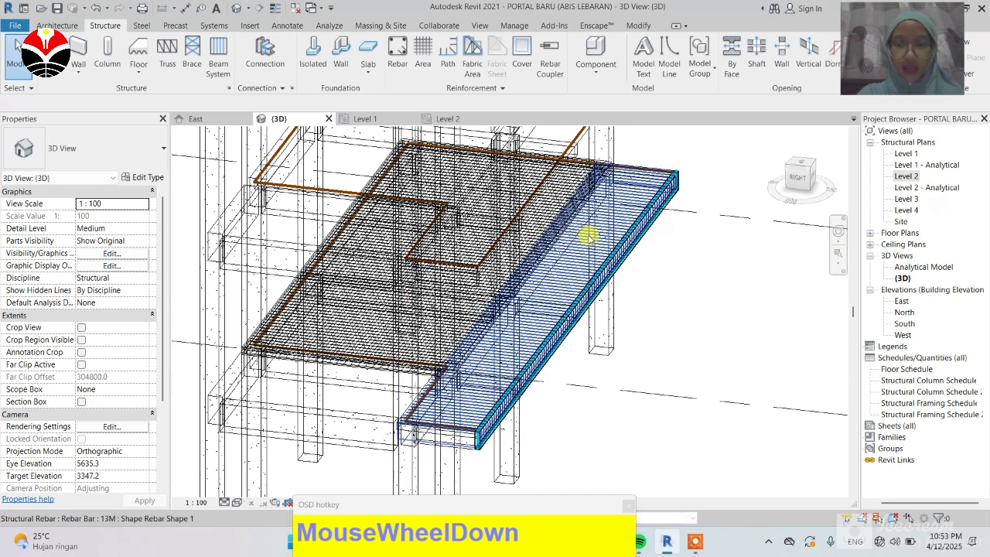
{"action": "scroll", "coordinate": [408, 314], "scroll_direction": "down", "scroll_amount": 2}
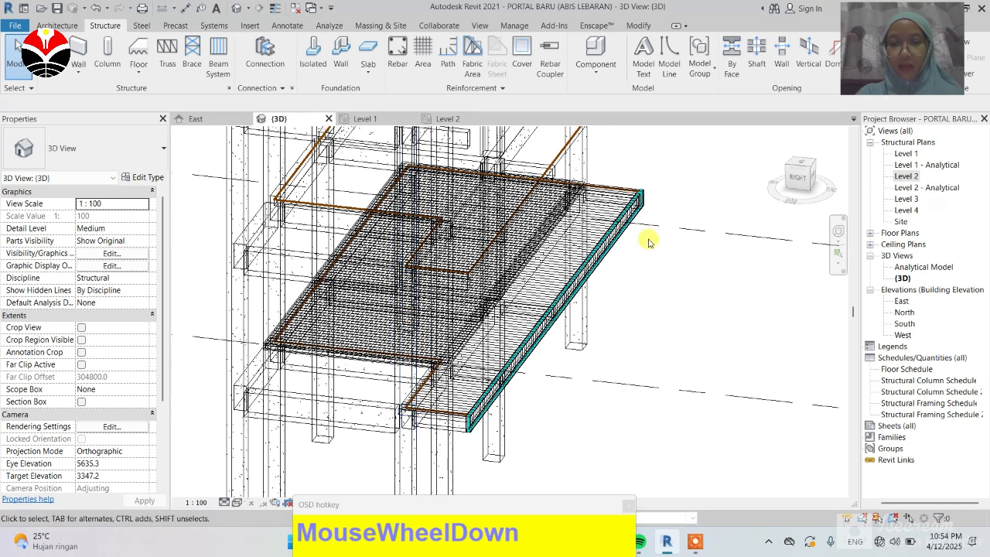
{"action": "scroll", "coordinate": [399, 342], "scroll_direction": "down", "scroll_amount": 1}
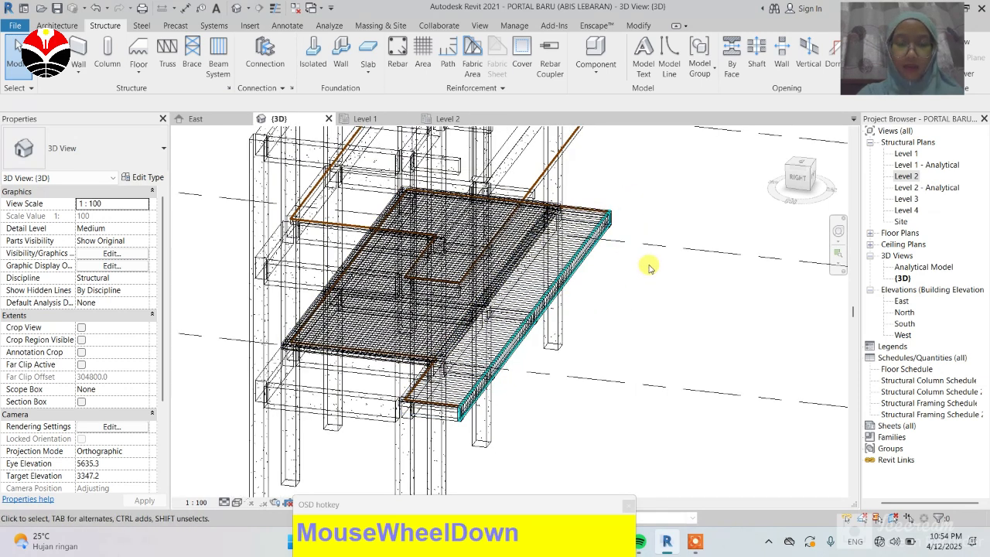
{"action": "key", "text": "w"}
{"action": "key", "text": "t"}
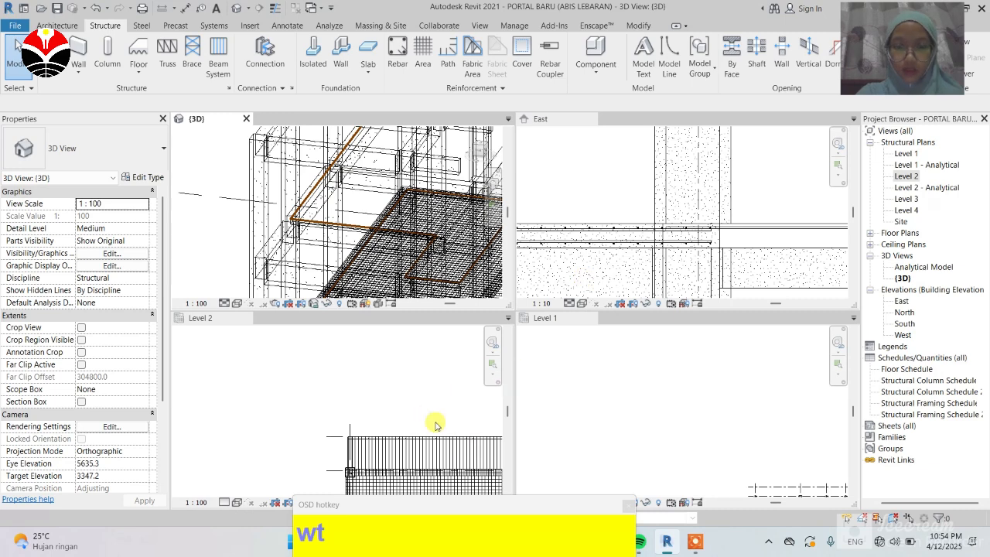
{"action": "left_click", "coordinate": [257, 319]}
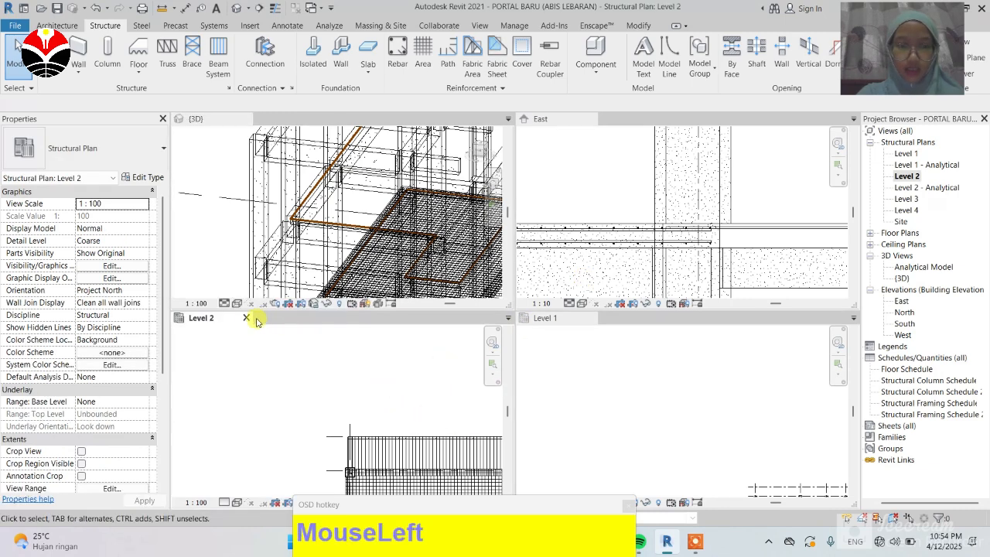
{"action": "left_click_drag", "start_coordinate": [257, 319], "coordinate": [594, 319]}
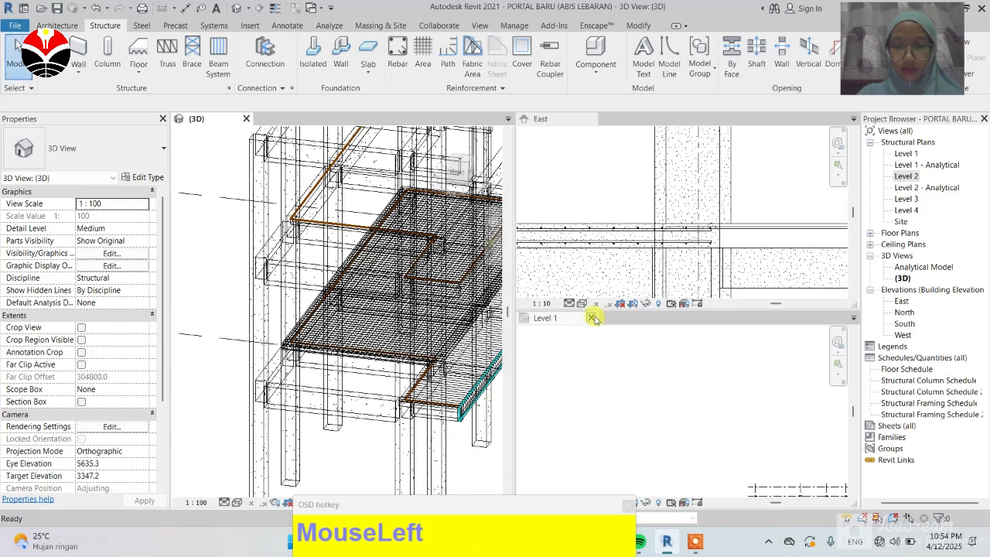
{"action": "left_click", "coordinate": [594, 318]}
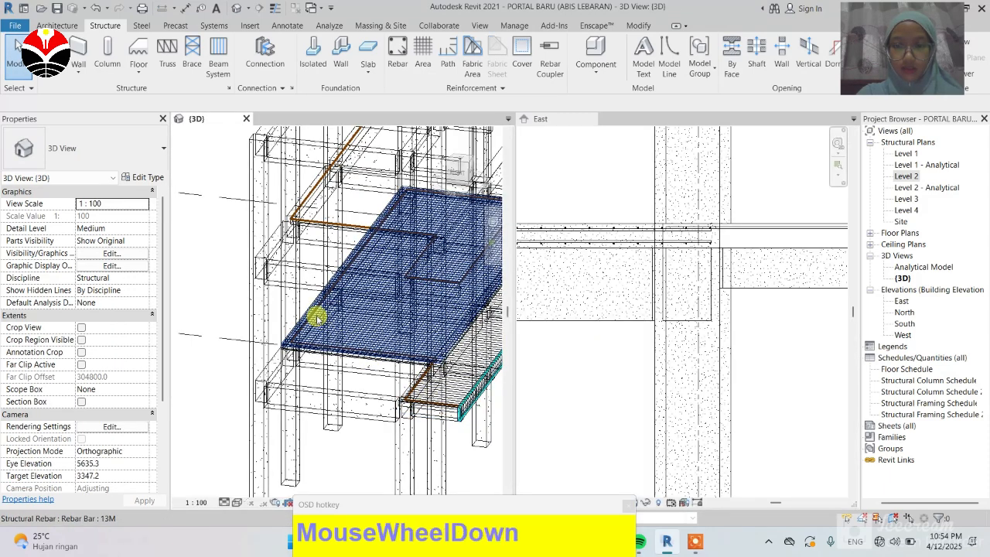
Step: Activate the East elevation, start the Rebar tool and pick the straight M_00 rebar shape
{"action": "scroll", "coordinate": [316, 317], "scroll_direction": "down", "scroll_amount": 2}
{"action": "scroll", "coordinate": [648, 382], "scroll_direction": "down", "scroll_amount": 1}
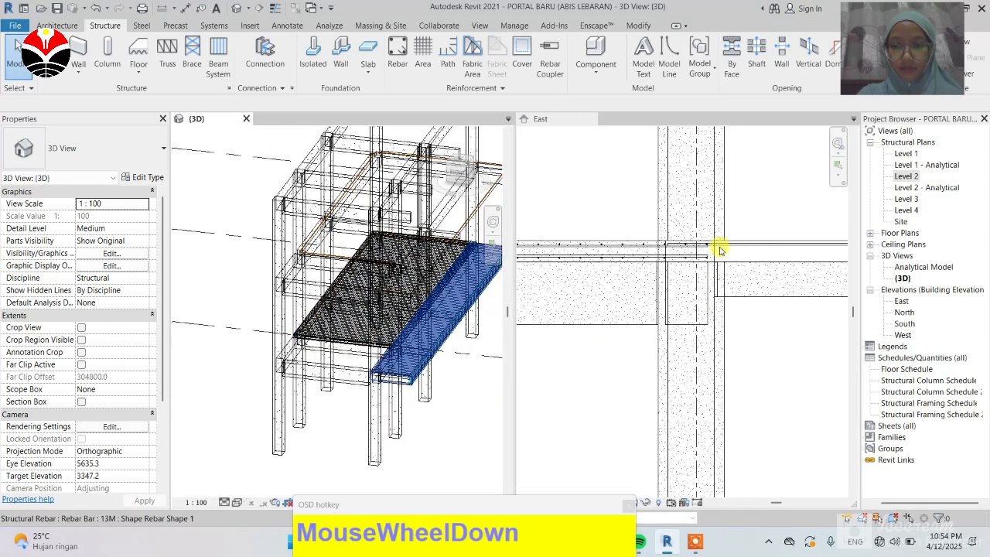
{"action": "scroll", "coordinate": [719, 249], "scroll_direction": "up", "scroll_amount": 3}
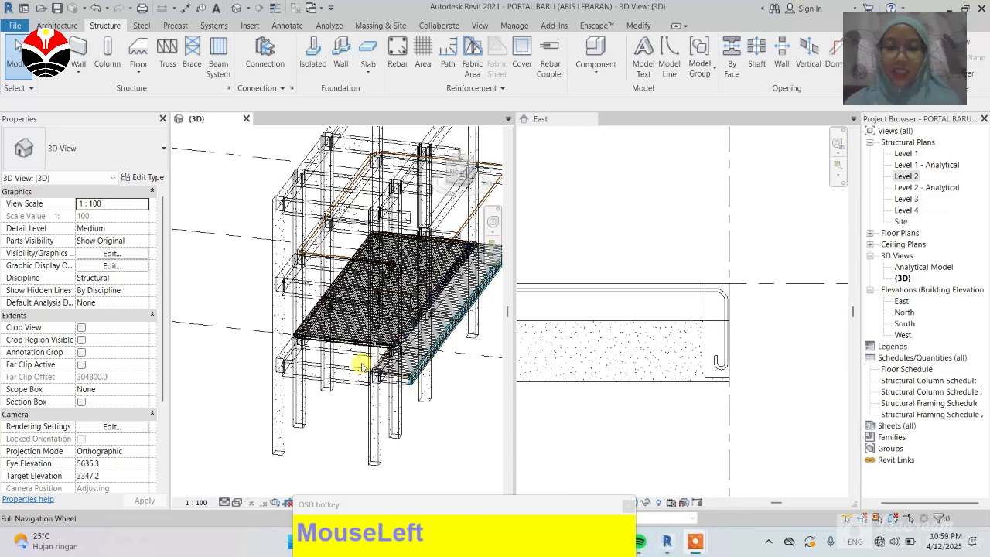
{"action": "scroll", "coordinate": [307, 257], "scroll_direction": "down", "scroll_amount": 1}
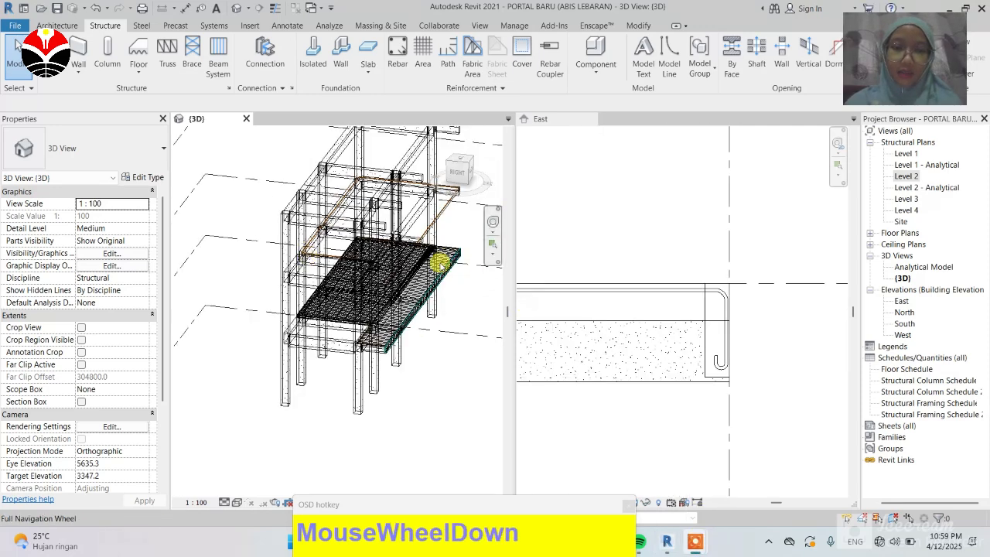
{"action": "scroll", "coordinate": [439, 264], "scroll_direction": "up", "scroll_amount": 2}
{"action": "scroll", "coordinate": [664, 297], "scroll_direction": "down", "scroll_amount": 1}
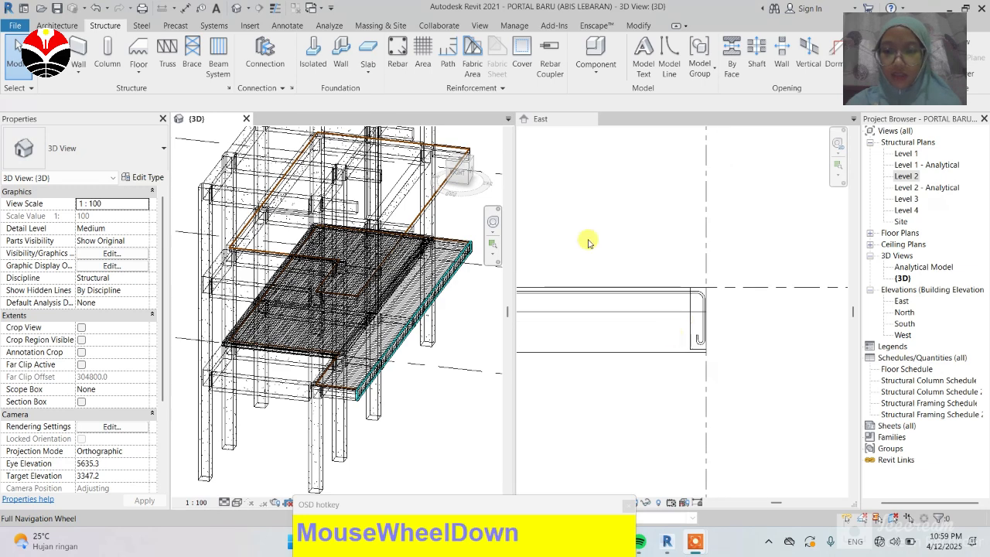
{"action": "left_click", "coordinate": [649, 192]}
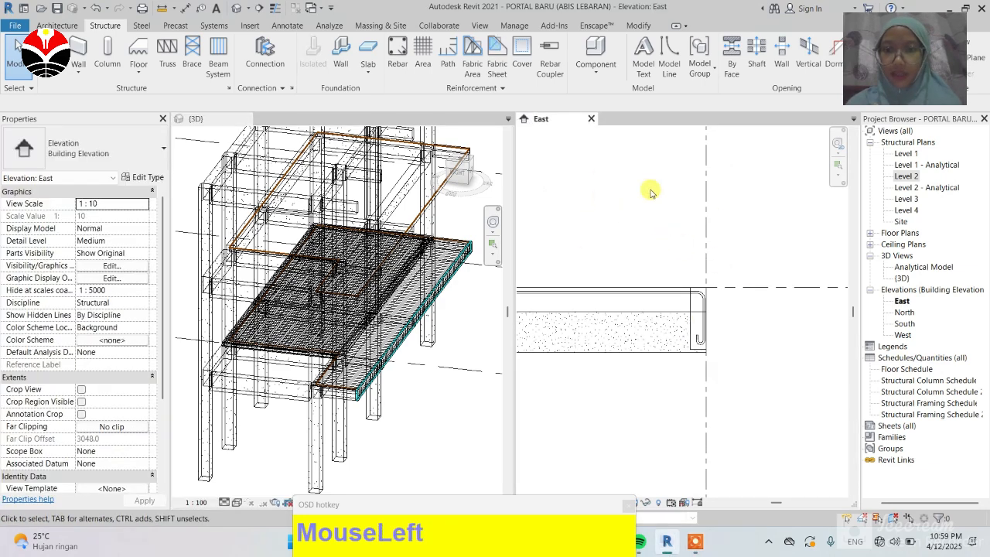
{"action": "left_click", "coordinate": [399, 51]}
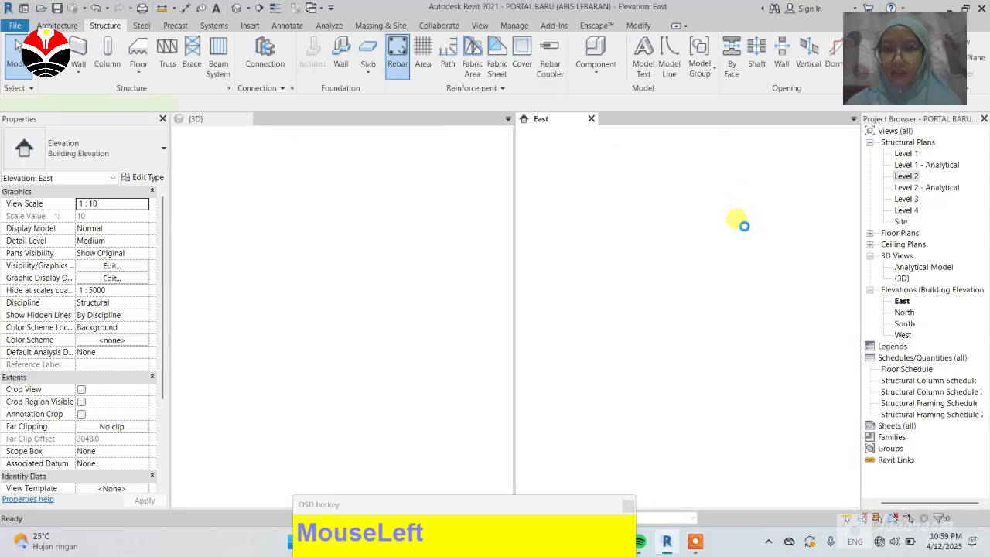
{"action": "scroll", "coordinate": [887, 207], "scroll_direction": "up", "scroll_amount": 3}
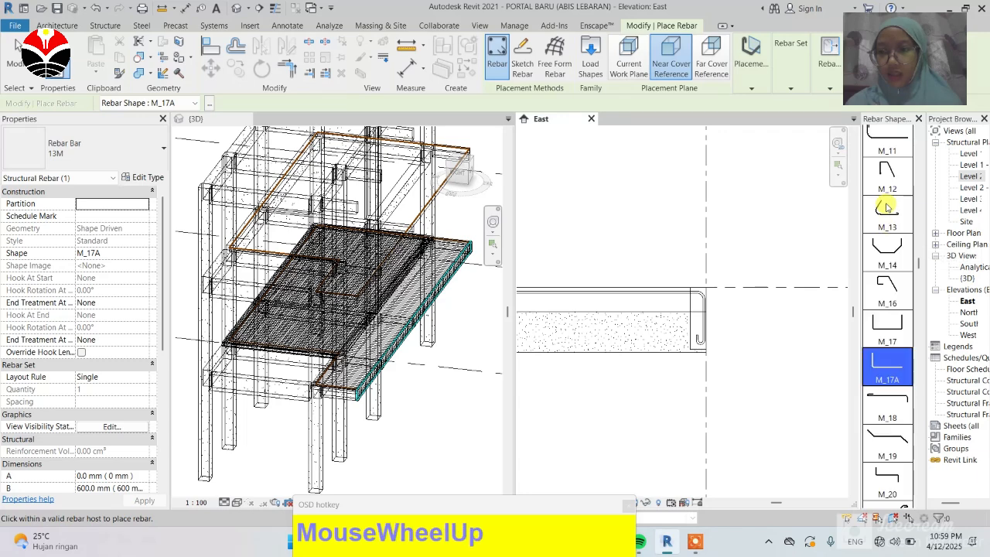
{"action": "scroll", "coordinate": [887, 206], "scroll_direction": "up", "scroll_amount": 6}
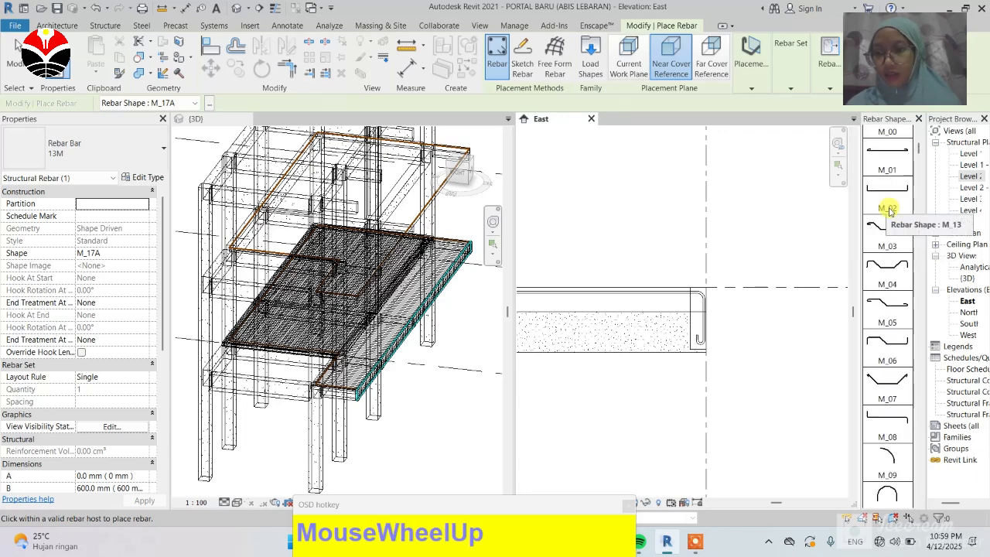
{"action": "scroll", "coordinate": [888, 210], "scroll_direction": "up", "scroll_amount": 2}
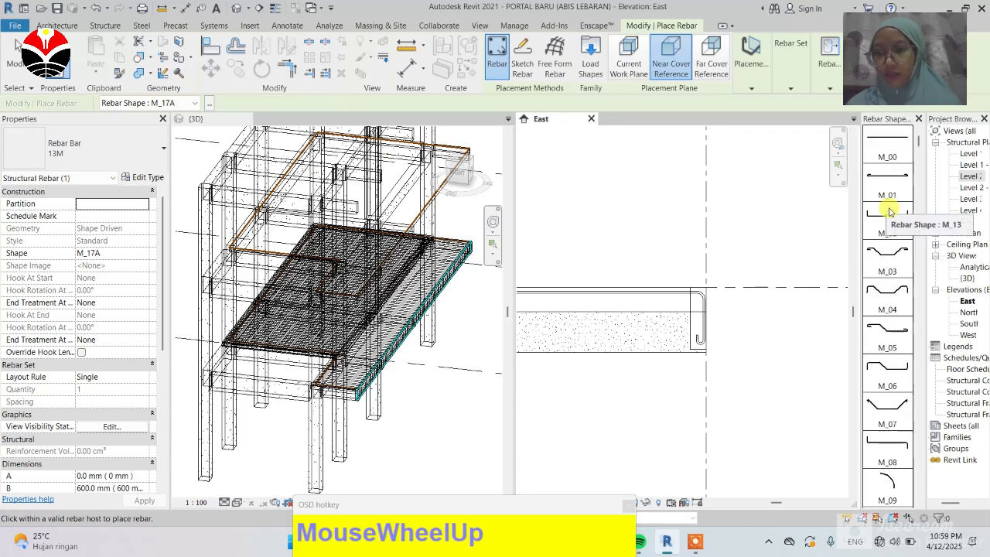
{"action": "left_click", "coordinate": [887, 149]}
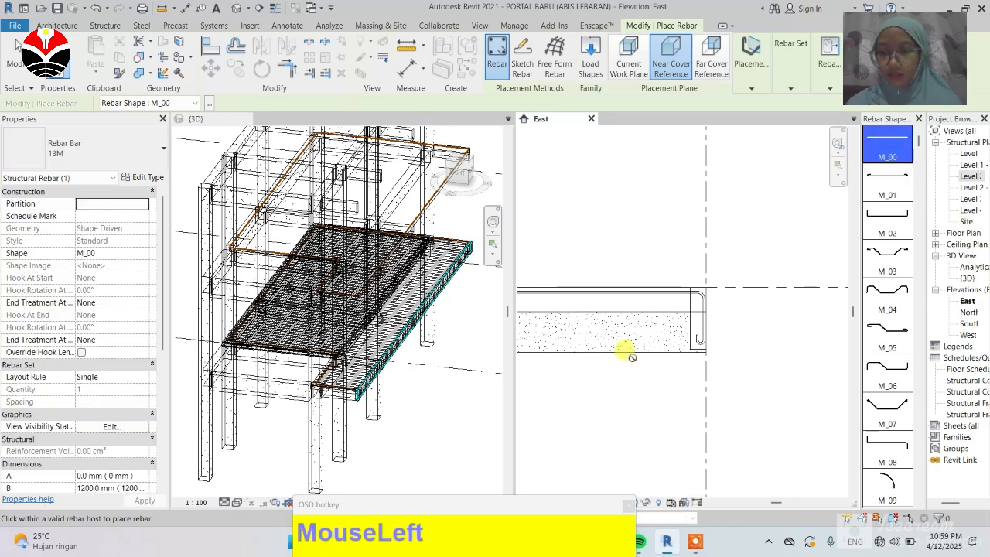
Step: Set placement orientation to Parallel to Cover and place a straight bar in the slab's top near the edge in the East elevation
{"action": "scroll", "coordinate": [682, 322], "scroll_direction": "up", "scroll_amount": 5}
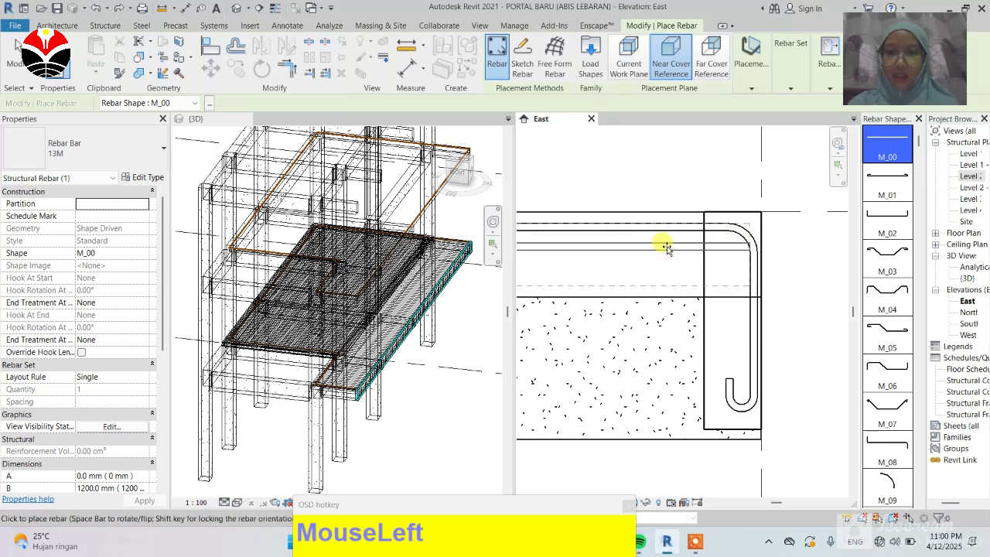
{"action": "left_click", "coordinate": [757, 71]}
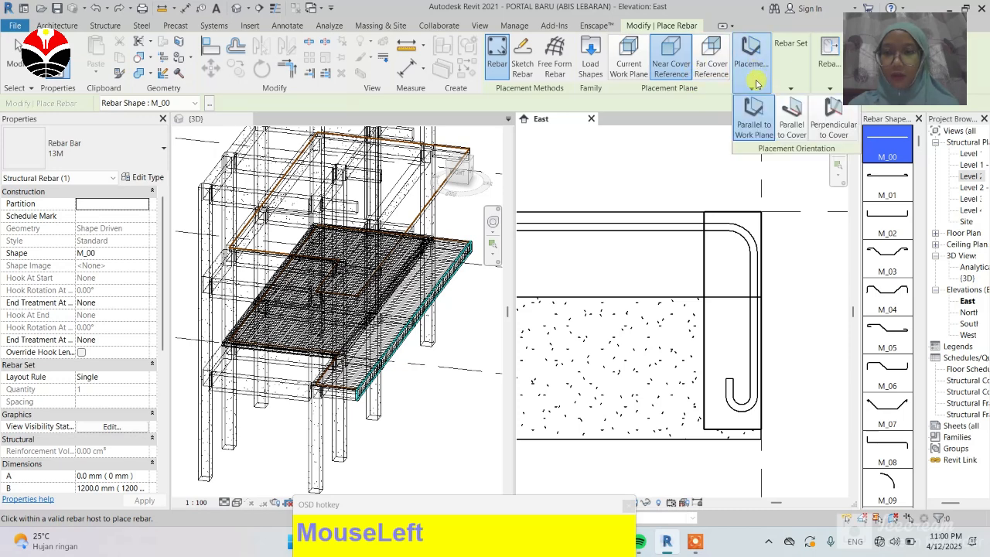
{"action": "left_click", "coordinate": [801, 121]}
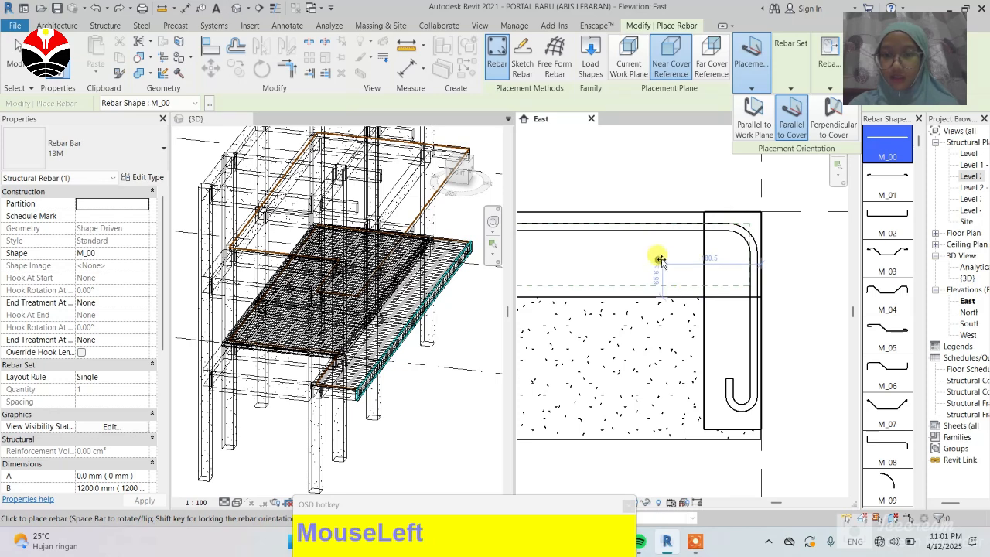
{"action": "scroll", "coordinate": [664, 259], "scroll_direction": "up", "scroll_amount": 2}
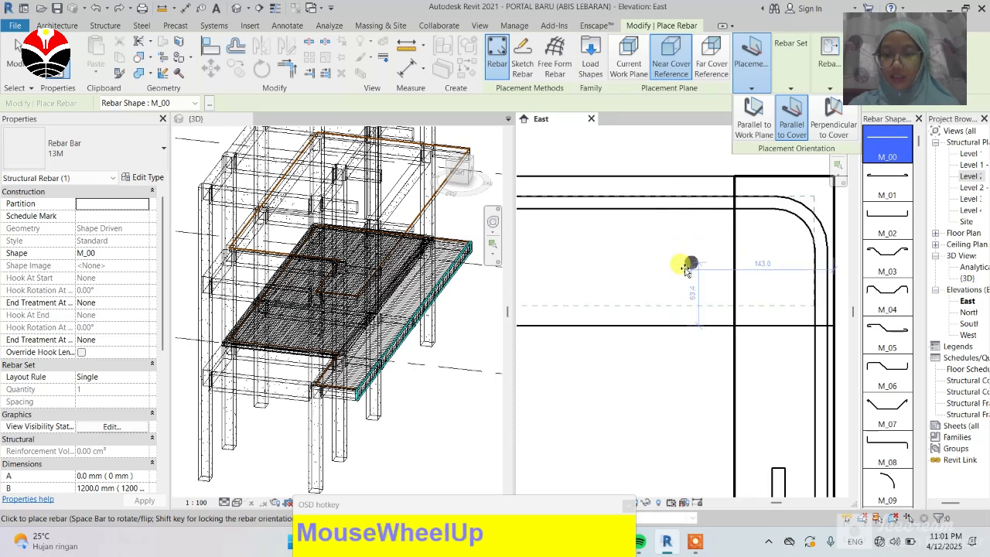
{"action": "scroll", "coordinate": [769, 250], "scroll_direction": "down", "scroll_amount": 3}
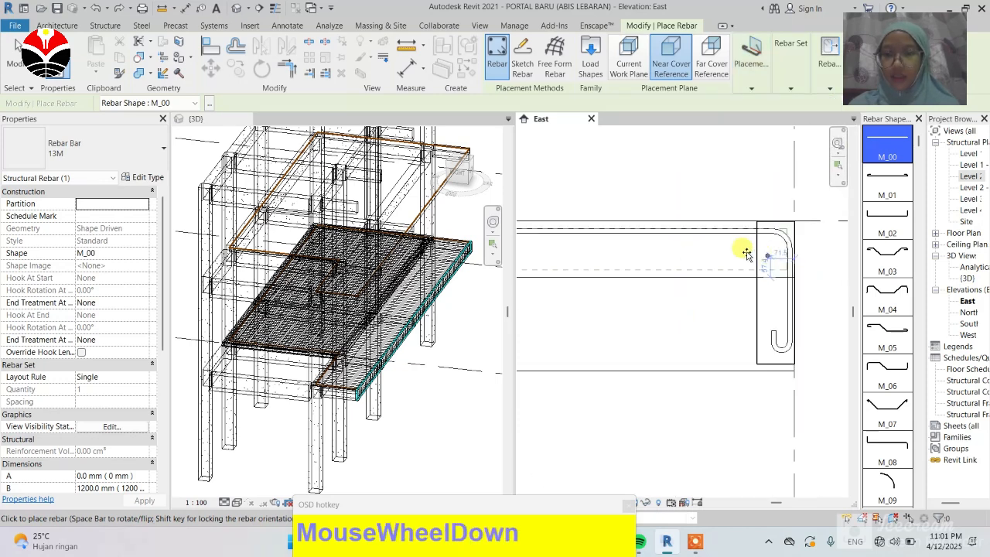
{"action": "left_click", "coordinate": [695, 253]}
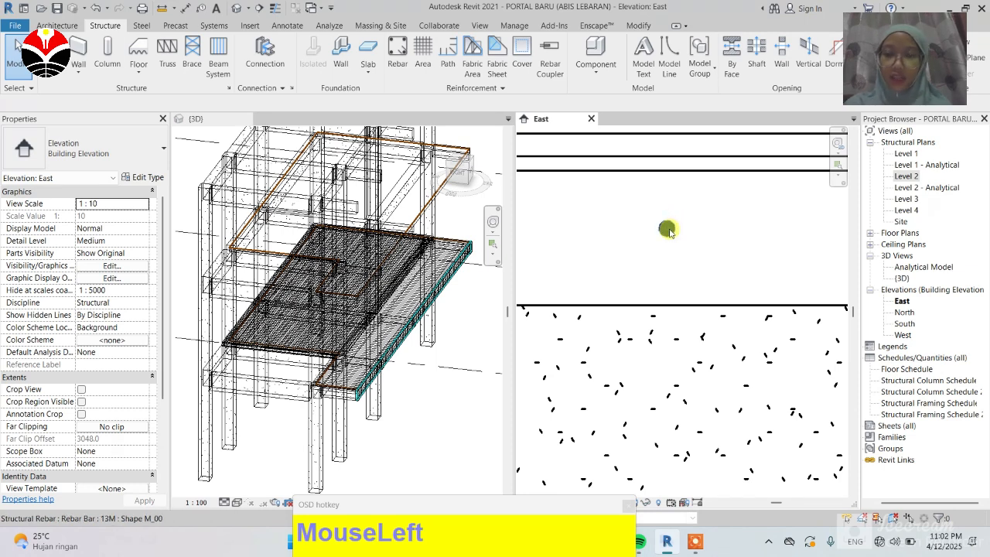
Step: Select the new straight bar and change its layout rule to Maximum Spacing
{"action": "left_click", "coordinate": [667, 229]}
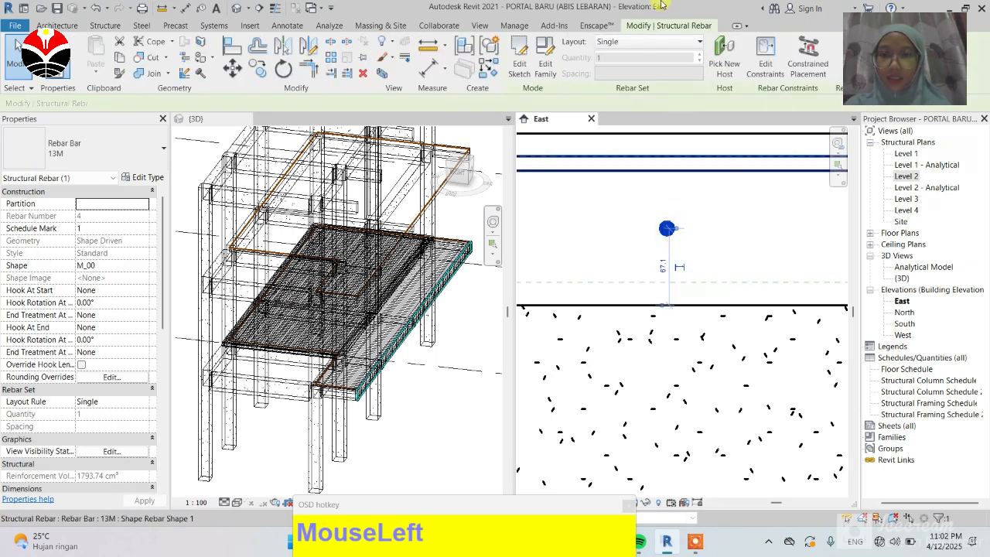
{"action": "left_click", "coordinate": [696, 42]}
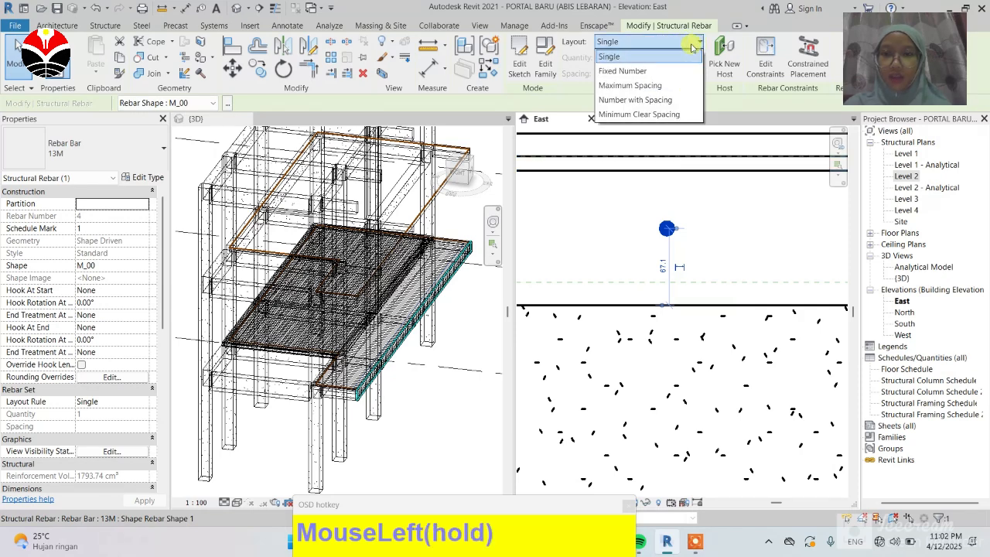
{"action": "left_click_drag", "start_coordinate": [671, 157], "coordinate": [720, 239]}
{"action": "scroll", "coordinate": [569, 246], "scroll_direction": "down", "scroll_amount": 2}
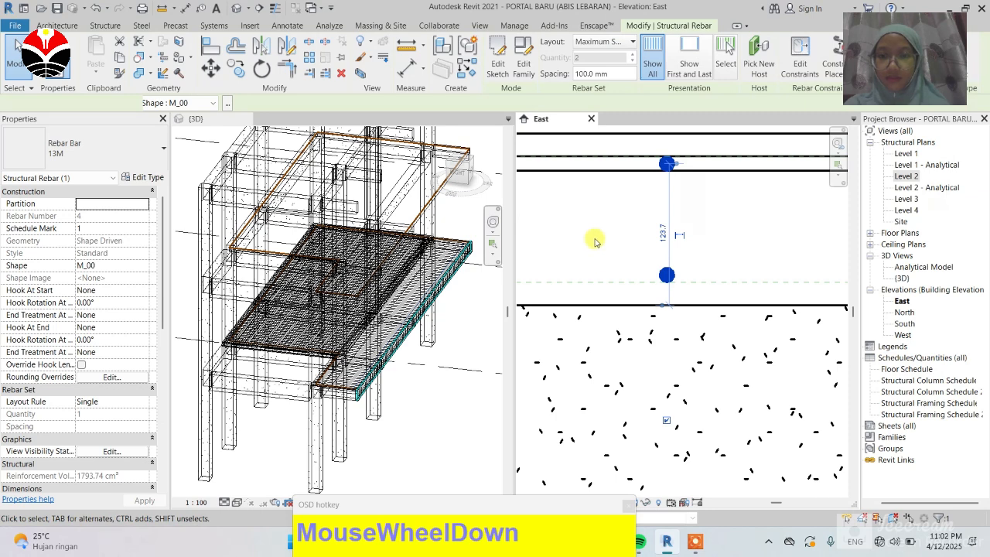
{"action": "scroll", "coordinate": [595, 248], "scroll_direction": "down", "scroll_amount": 3}
{"action": "scroll", "coordinate": [624, 250], "scroll_direction": "up", "scroll_amount": 1}
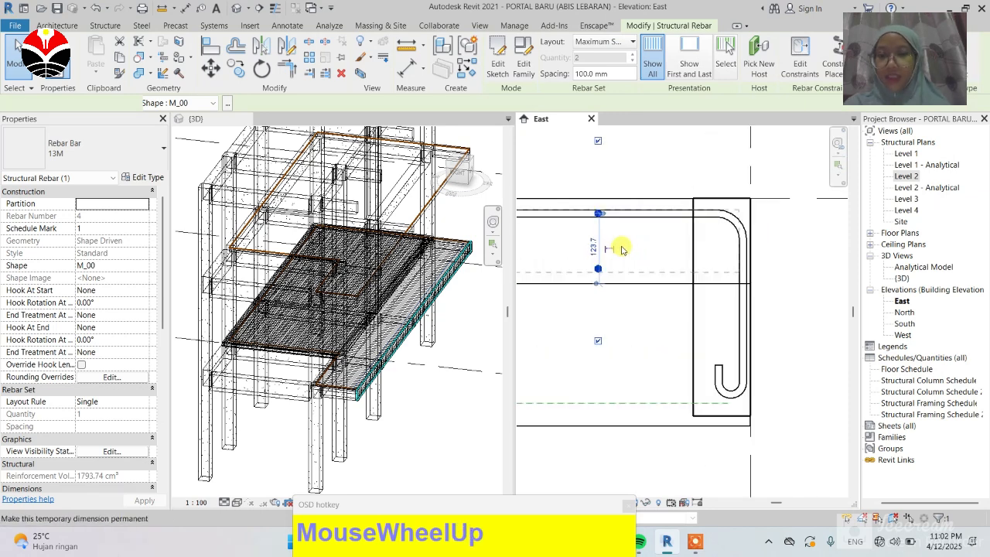
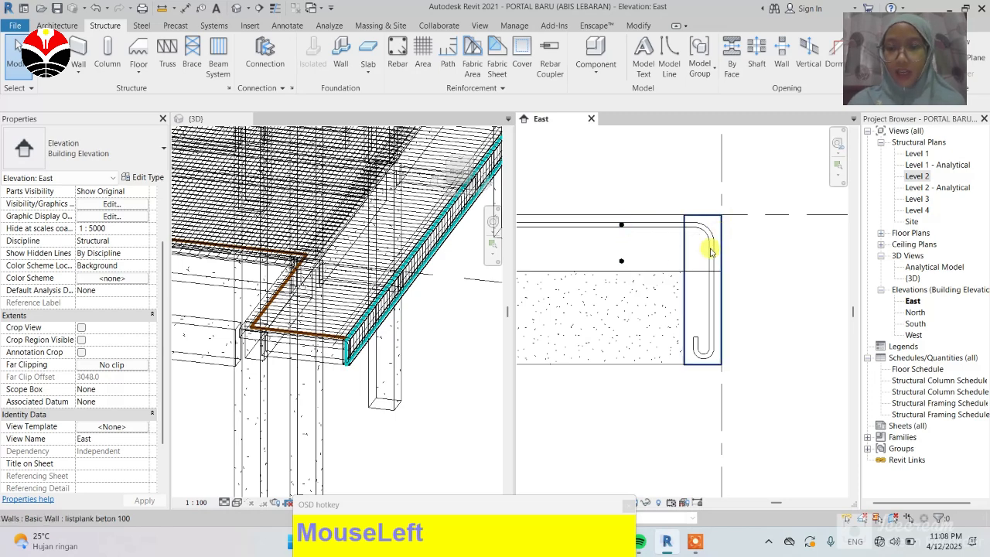
Step: Change the selected straight bar set's layout to Fixed Number with a quantity of 3
{"action": "left_click", "coordinate": [627, 262]}
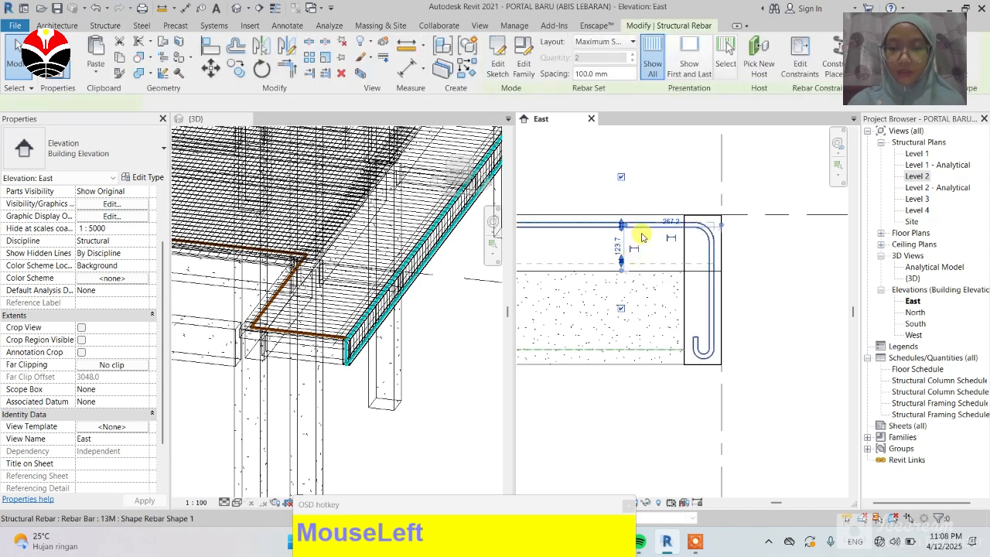
{"action": "scroll", "coordinate": [642, 235], "scroll_direction": "up", "scroll_amount": 1}
{"action": "scroll", "coordinate": [641, 235], "scroll_direction": "up", "scroll_amount": 1}
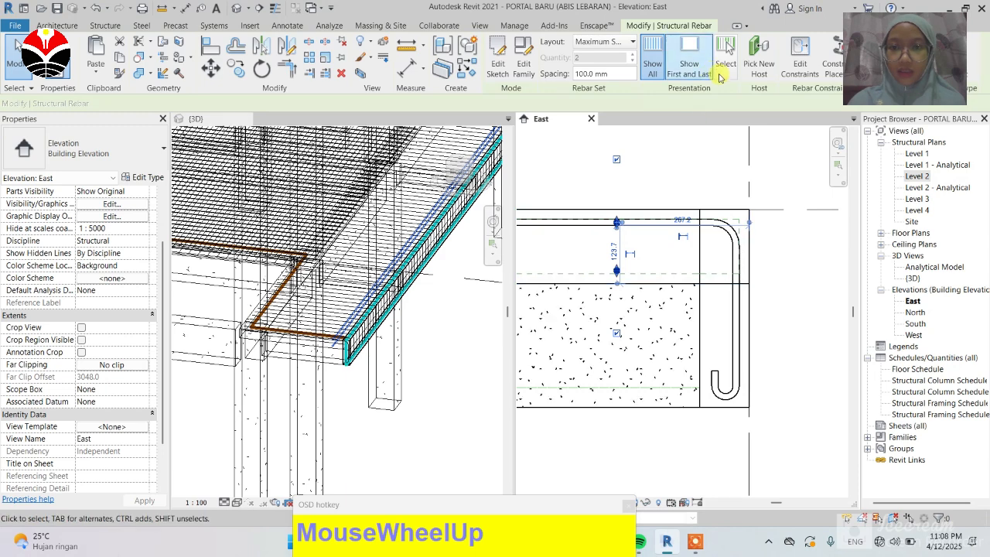
{"action": "left_click", "coordinate": [623, 41]}
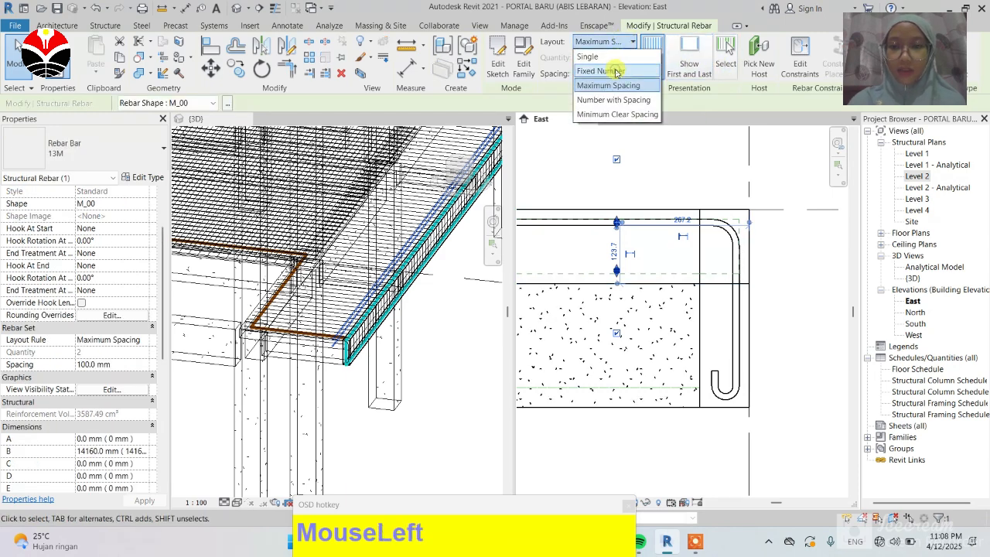
{"action": "left_click", "coordinate": [607, 70]}
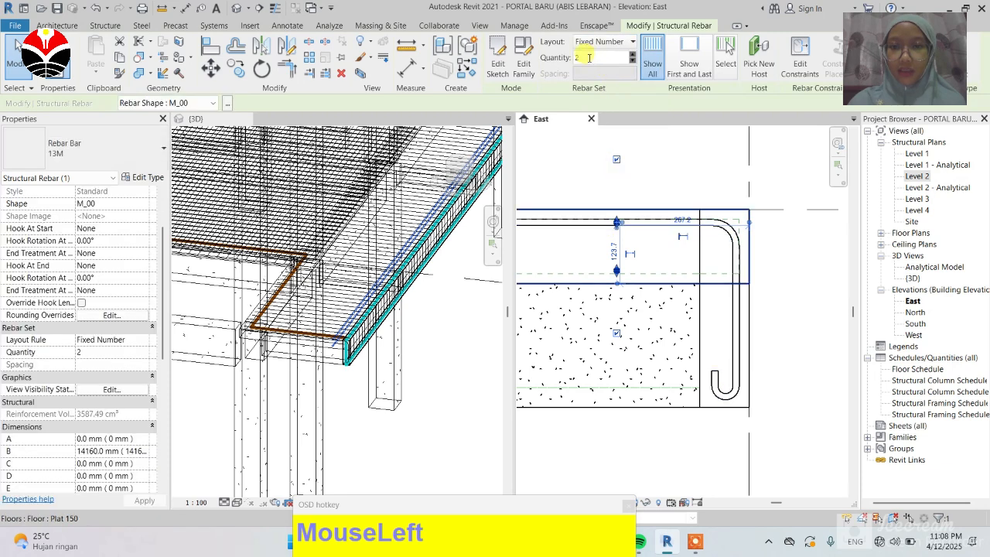
{"action": "left_click_drag", "start_coordinate": [582, 58], "coordinate": [578, 58]}
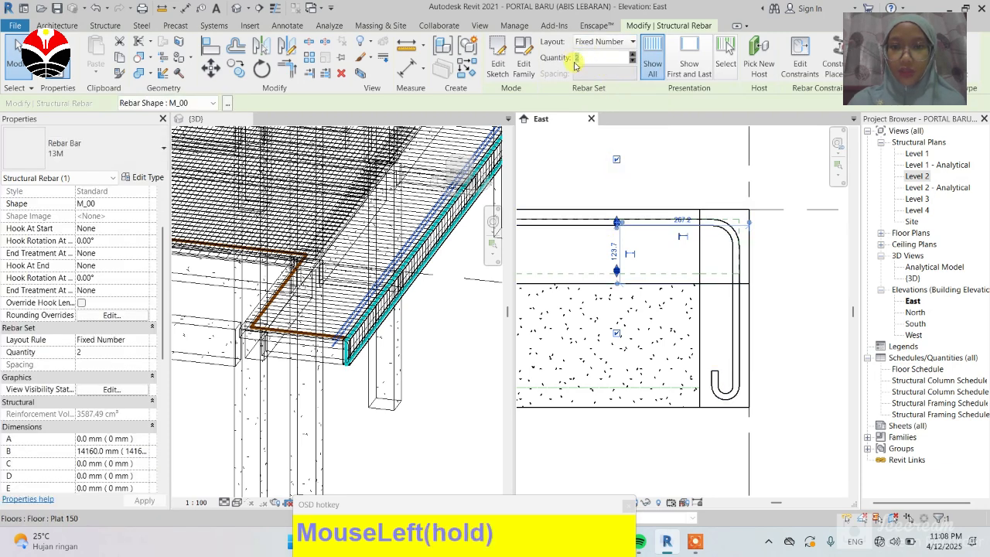
{"action": "type", "text": "3"}
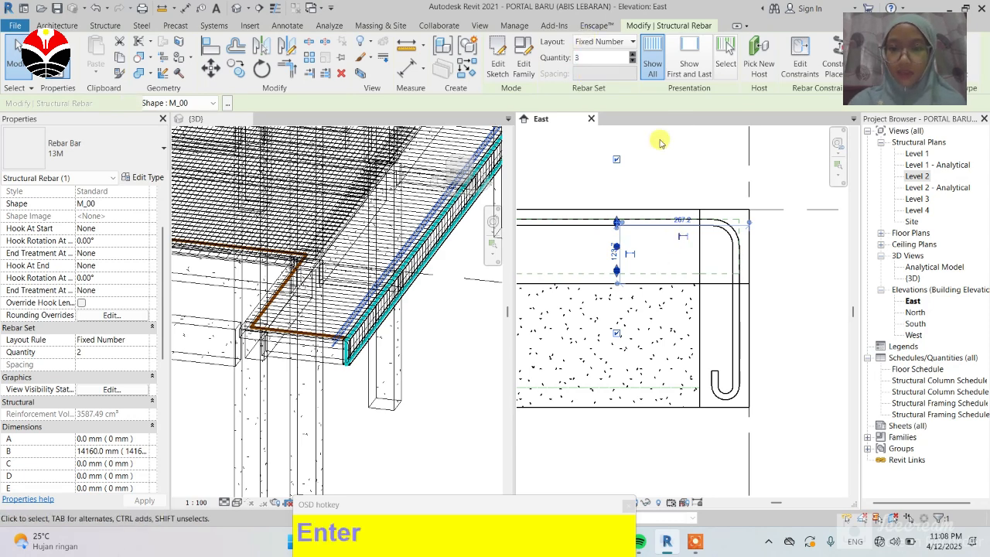
{"action": "left_click", "coordinate": [681, 150]}
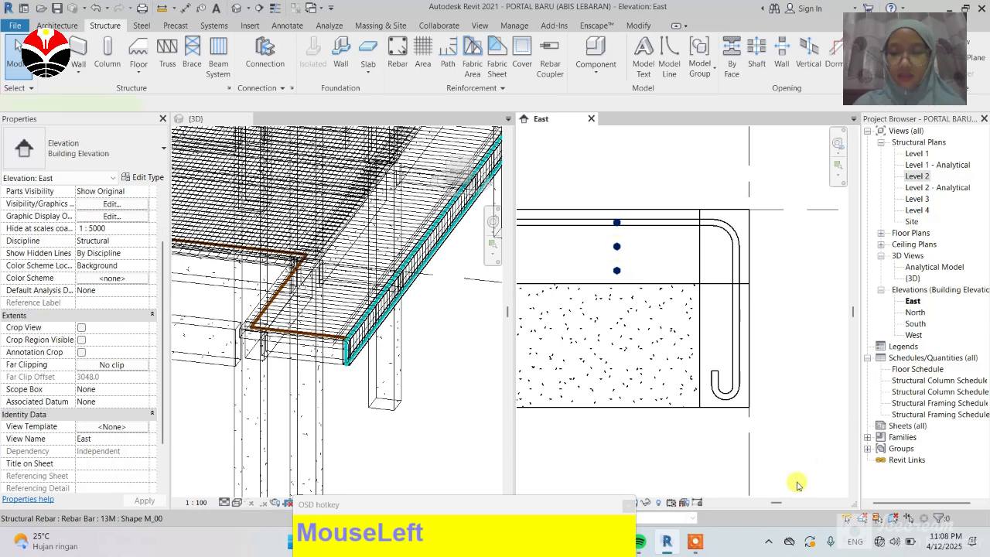
Step: Select the straight bar set again and open Edit Constraints for it
{"action": "left_click", "coordinate": [617, 246]}
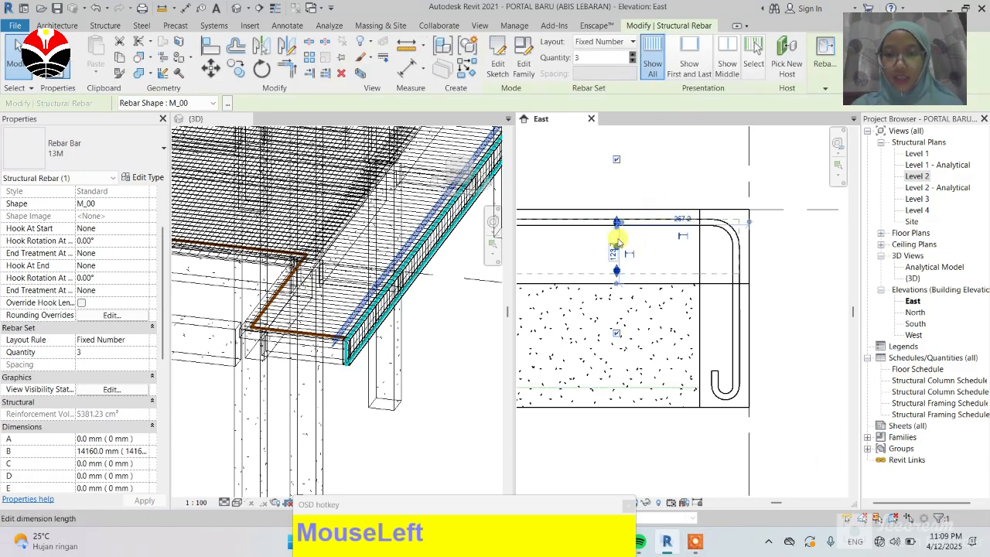
{"action": "left_click", "coordinate": [647, 248]}
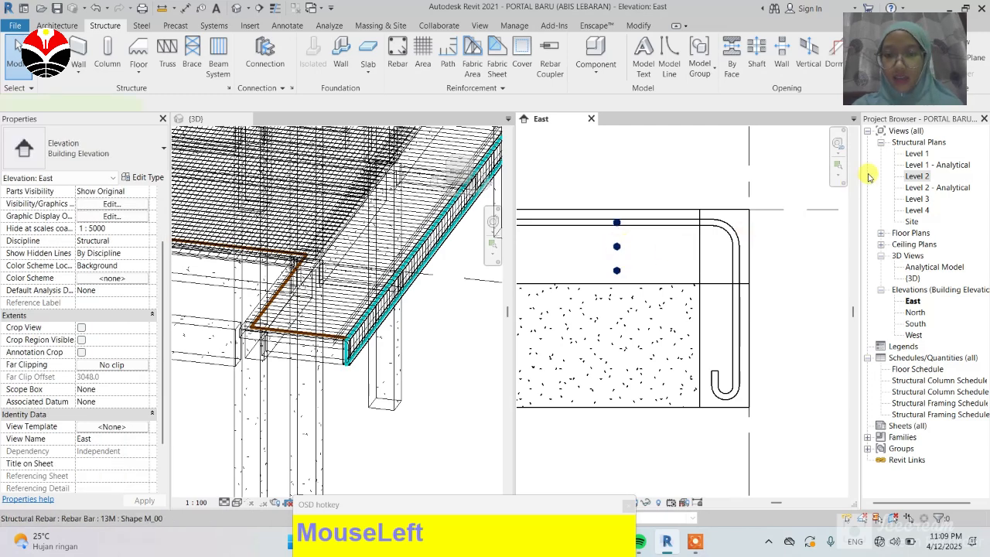
{"action": "left_click_drag", "start_coordinate": [889, 64], "coordinate": [906, 148]}
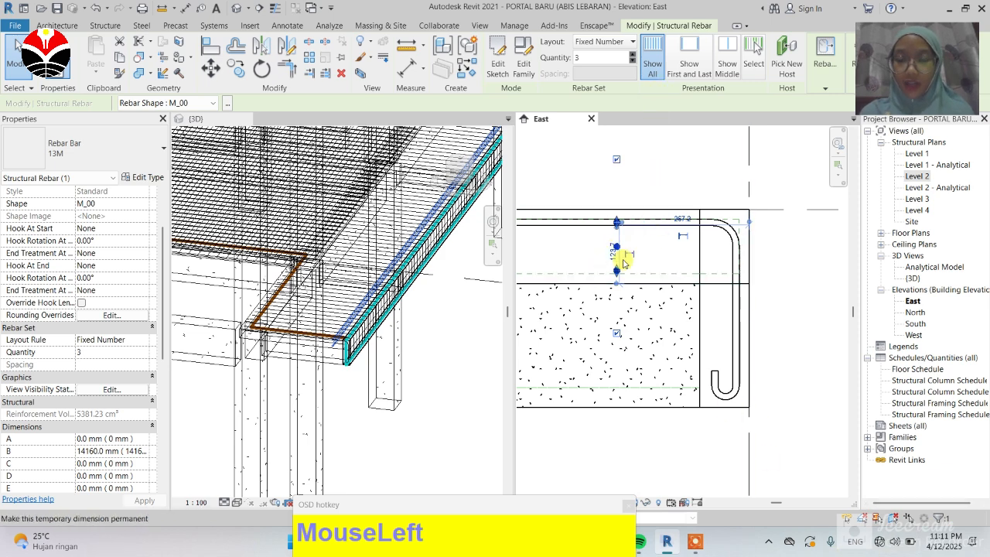
{"action": "left_click_drag", "start_coordinate": [903, 73], "coordinate": [925, 217]}
{"action": "left_click", "coordinate": [839, 86]}
{"action": "left_click", "coordinate": [834, 87]}
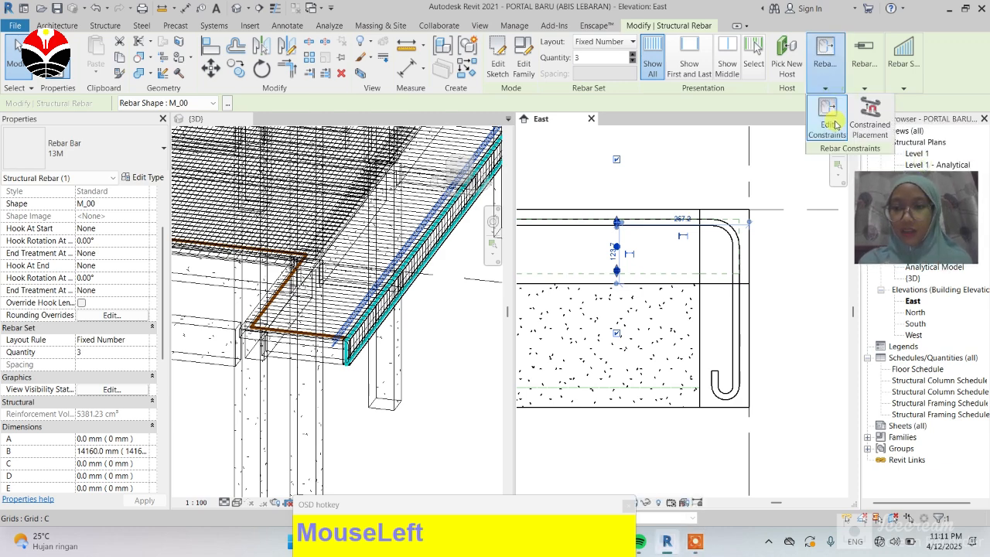
{"action": "left_click", "coordinate": [826, 116]}
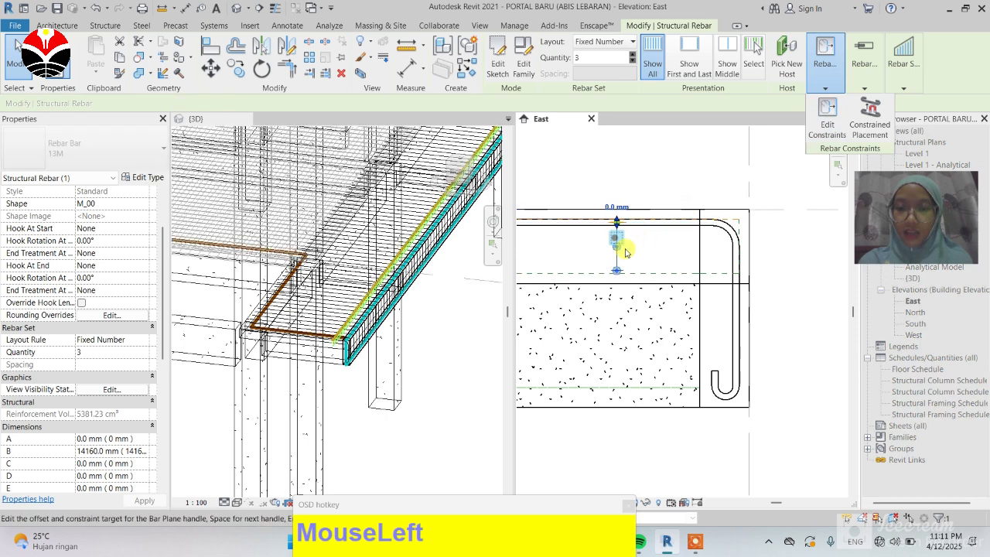
Step: Pick the Bar Segment 1 handle and set its constraint offset to 0 mm
{"action": "scroll", "coordinate": [619, 242], "scroll_direction": "up", "scroll_amount": 6}
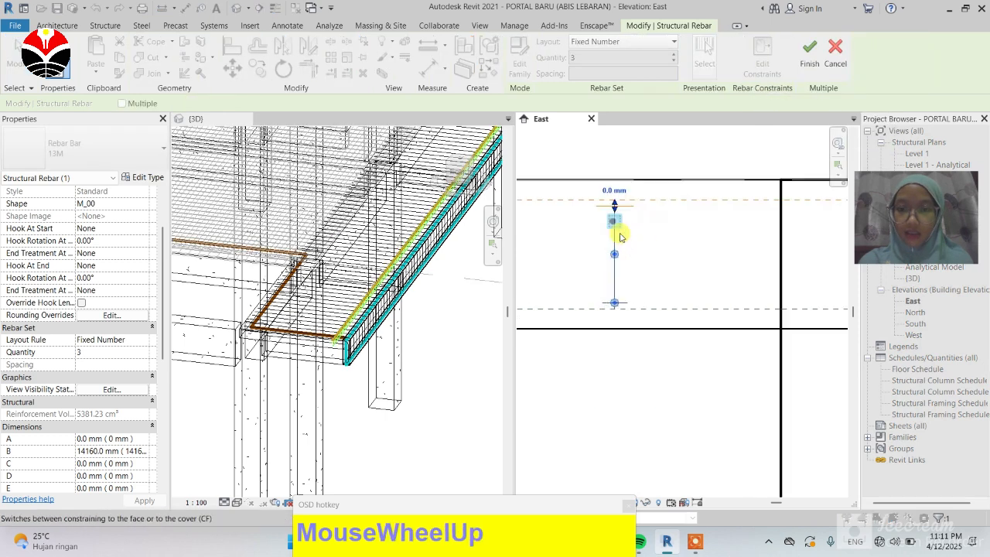
{"action": "scroll", "coordinate": [605, 217], "scroll_direction": "up", "scroll_amount": 5}
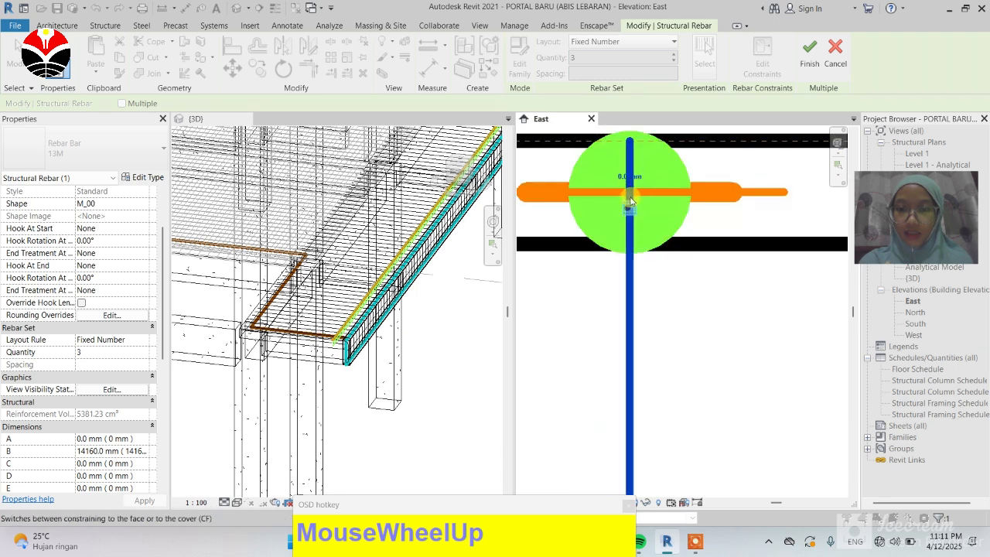
{"action": "left_click", "coordinate": [649, 195]}
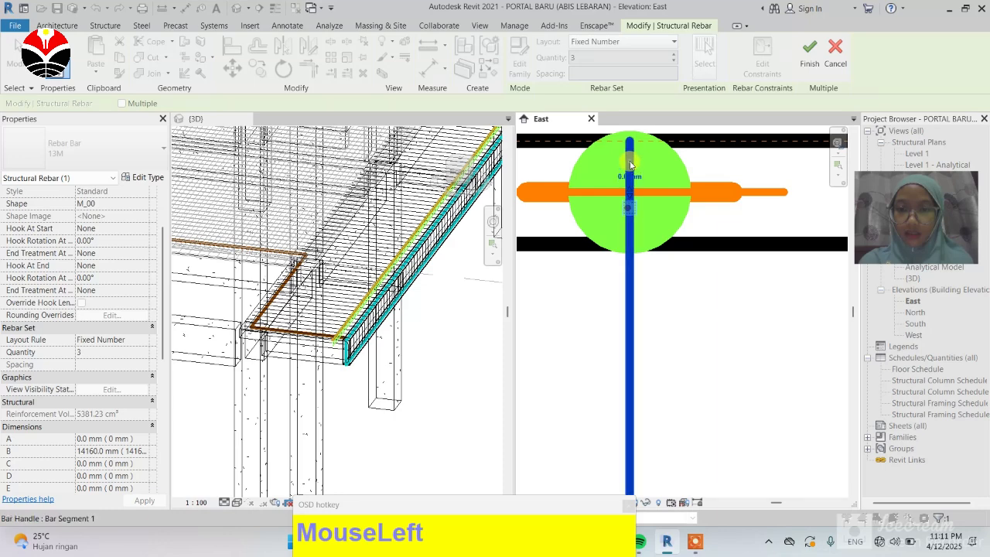
{"action": "scroll", "coordinate": [604, 251], "scroll_direction": "down", "scroll_amount": 6}
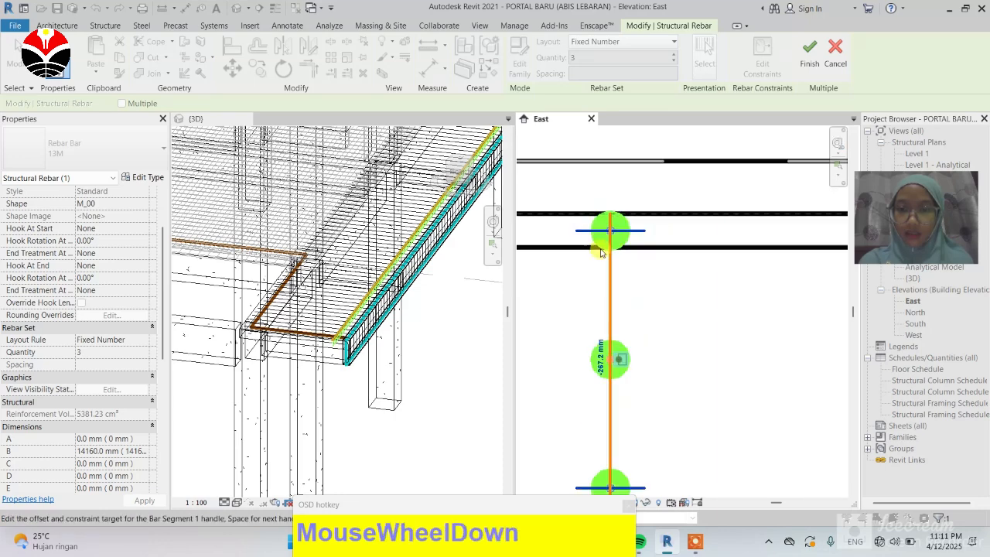
{"action": "scroll", "coordinate": [601, 251], "scroll_direction": "down", "scroll_amount": 2}
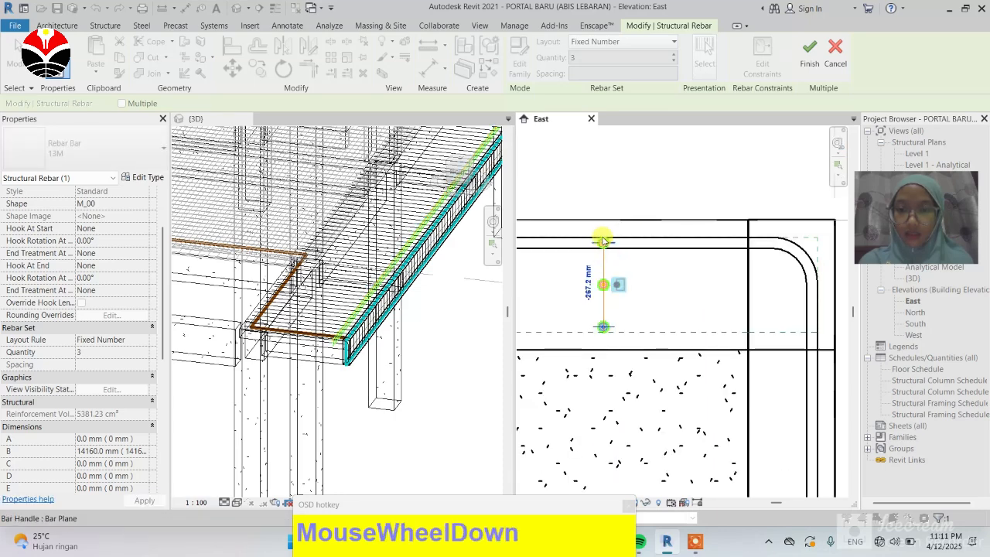
{"action": "scroll", "coordinate": [605, 250], "scroll_direction": "up", "scroll_amount": 2}
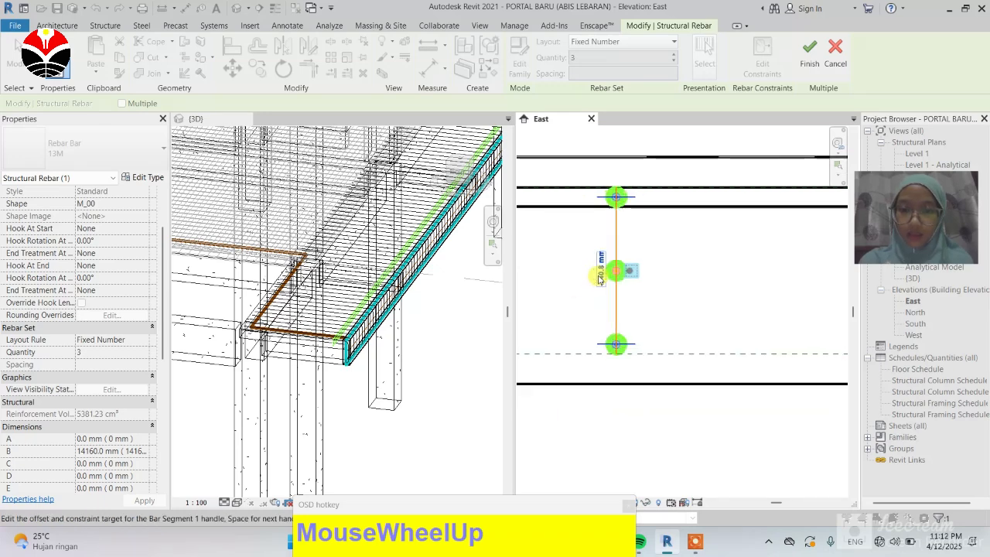
{"action": "left_click", "coordinate": [601, 279]}
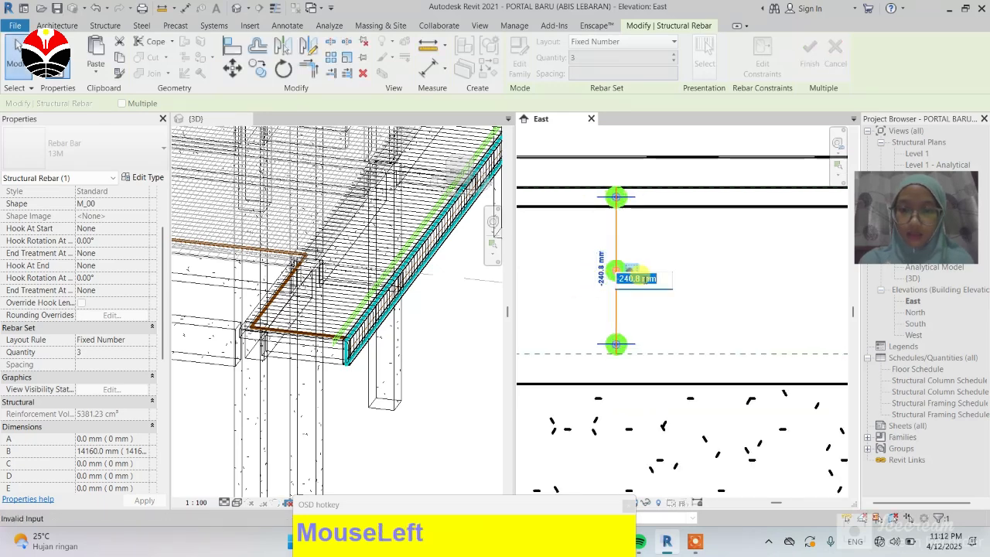
{"action": "type", "text": "0"}
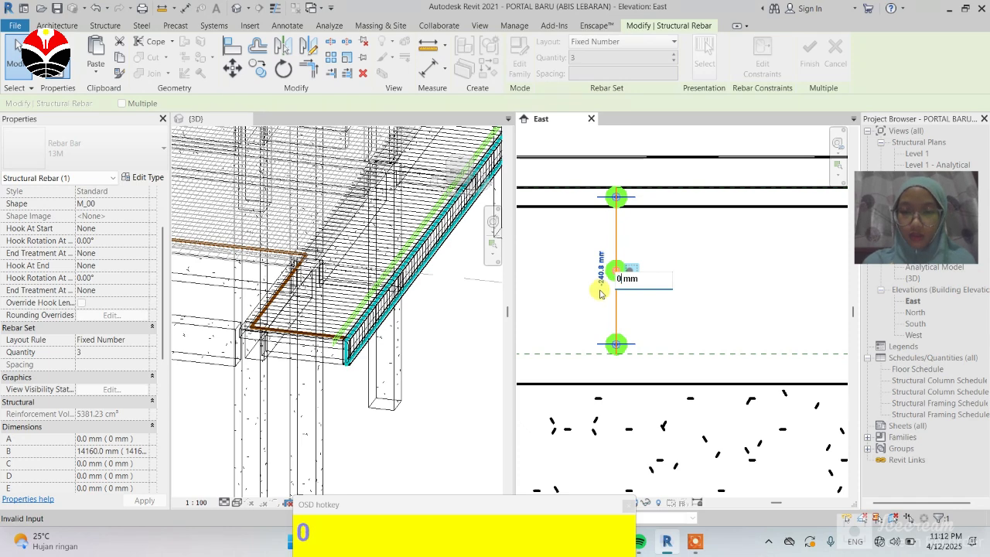
{"action": "key", "text": "Return"}
Step: Pick the segment's constraint target beside the hooked bar and set its offset to 15 mm
{"action": "scroll", "coordinate": [592, 283], "scroll_direction": "down", "scroll_amount": 3}
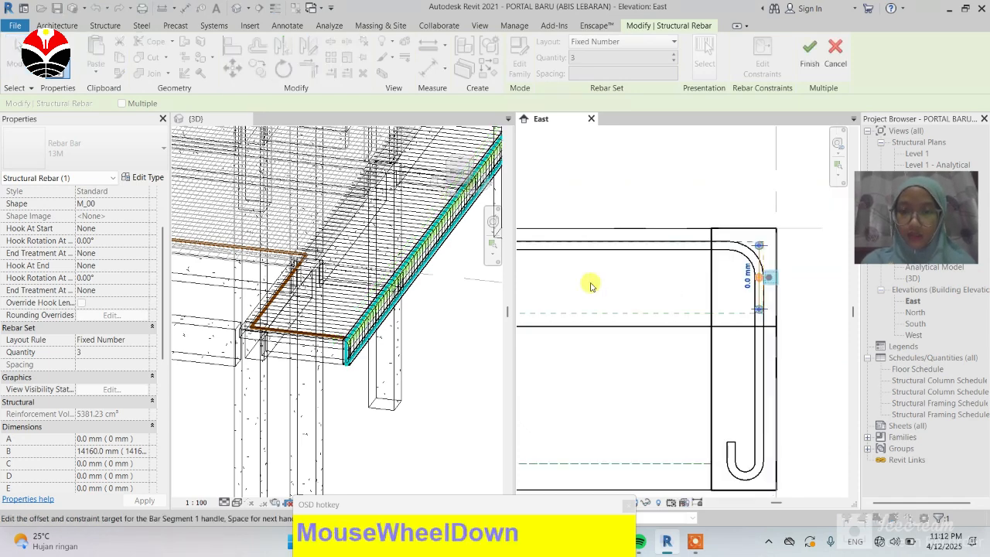
{"action": "scroll", "coordinate": [776, 290], "scroll_direction": "up", "scroll_amount": 3}
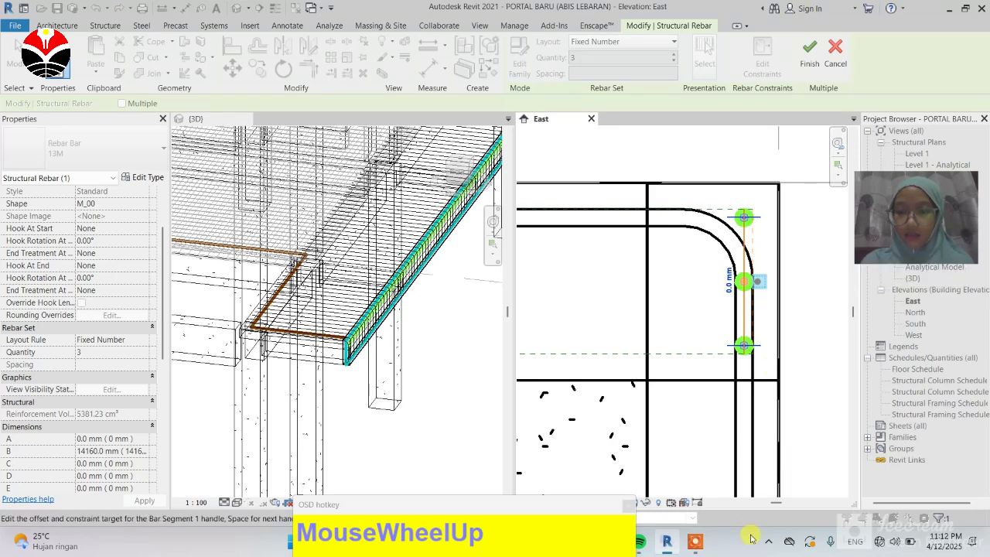
{"action": "left_click", "coordinate": [741, 240]}
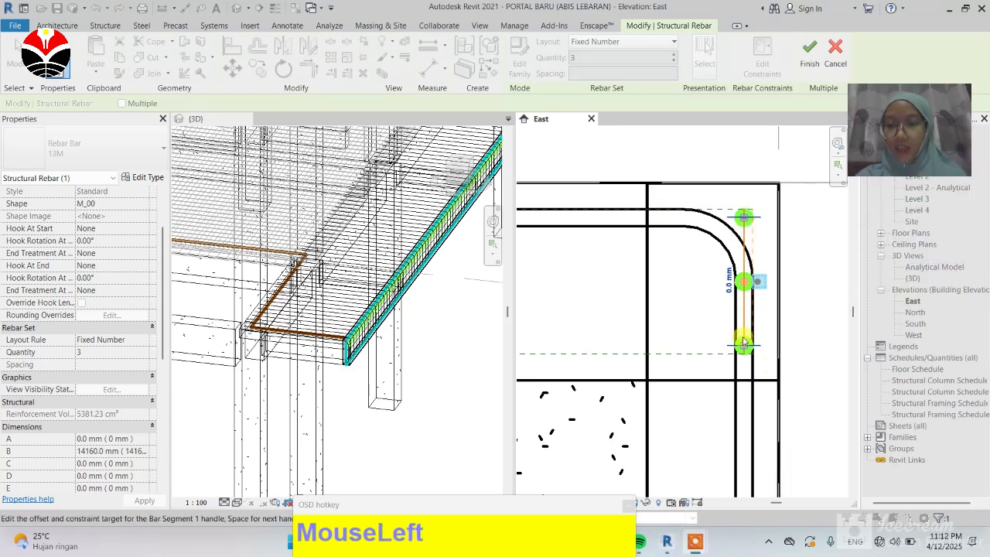
{"action": "left_click", "coordinate": [729, 290]}
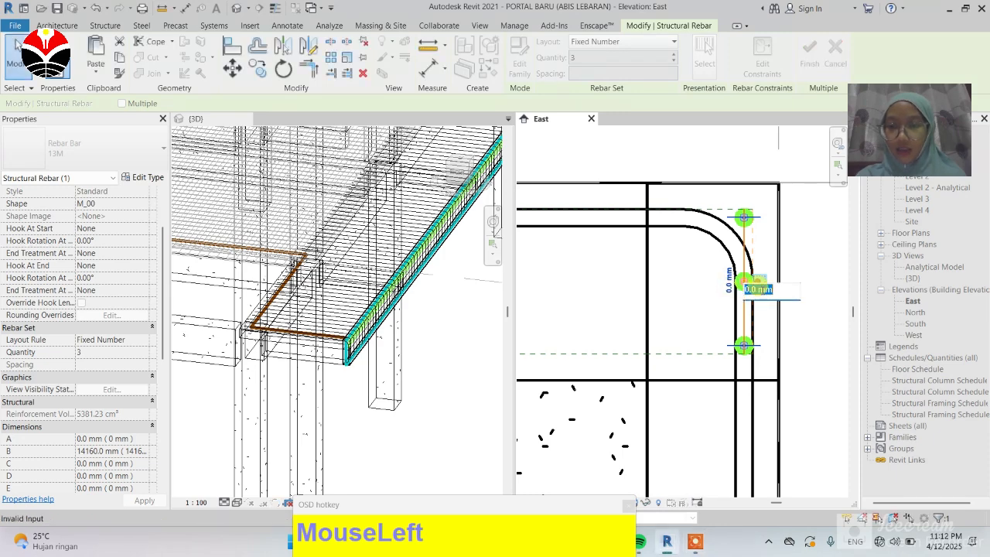
{"action": "left_click_drag", "start_coordinate": [762, 290], "coordinate": [741, 296]}
{"action": "type", "text": "15"}
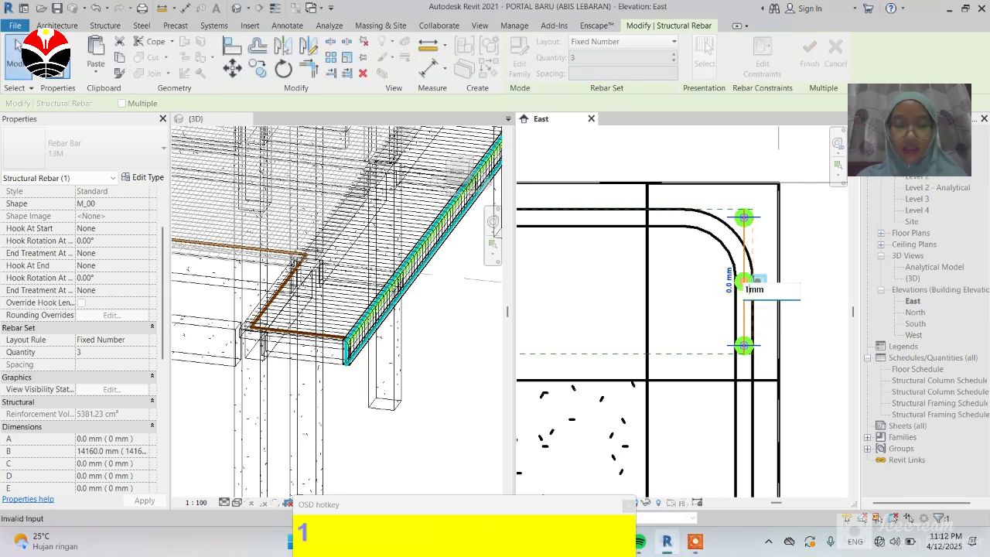
{"action": "key", "text": "Return"}
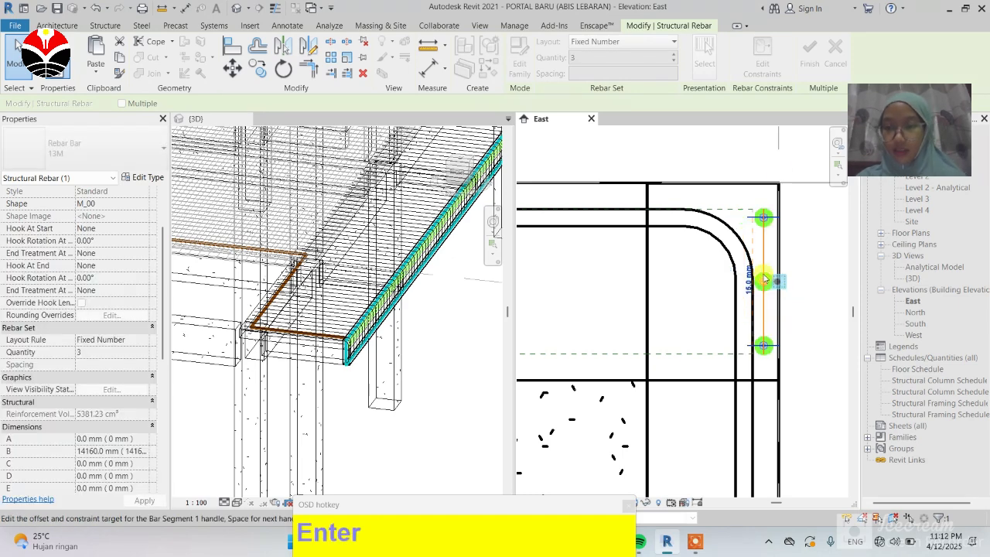
Step: Inspect the bar set's segment handles and 15 mm offset in the East elevation, then finish editing constraints
{"action": "scroll", "coordinate": [800, 237], "scroll_direction": "down", "scroll_amount": 1}
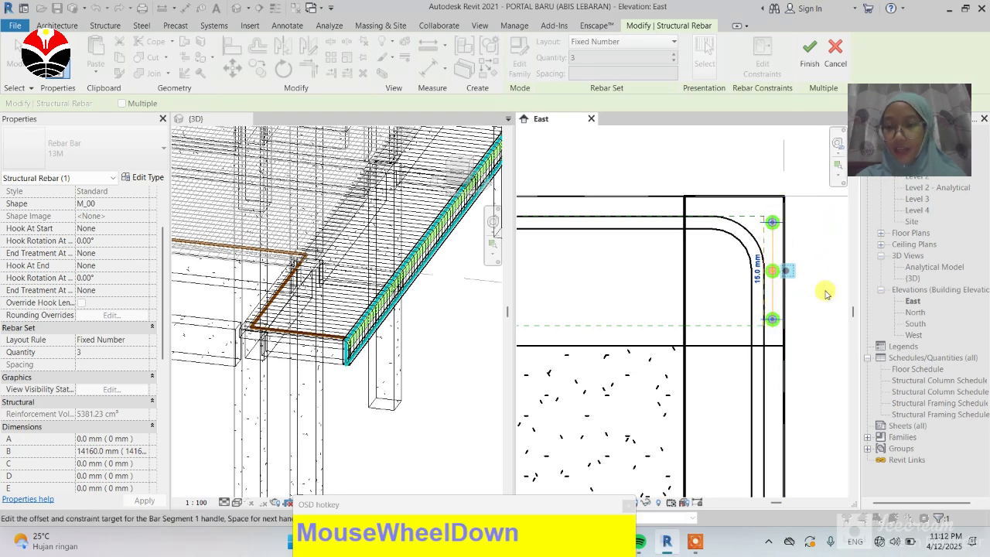
{"action": "scroll", "coordinate": [719, 258], "scroll_direction": "down", "scroll_amount": 2}
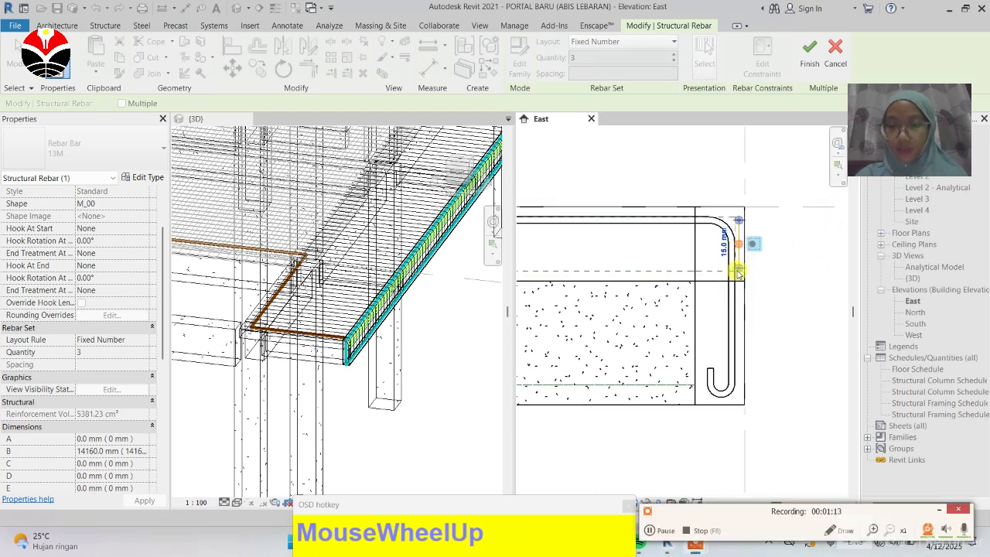
{"action": "scroll", "coordinate": [738, 273], "scroll_direction": "up", "scroll_amount": 1}
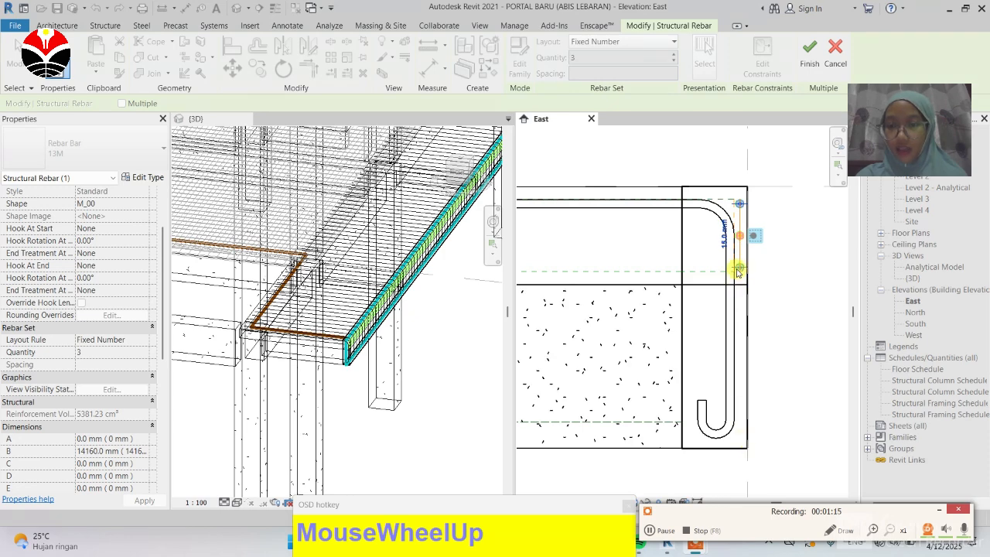
{"action": "scroll", "coordinate": [749, 267], "scroll_direction": "up", "scroll_amount": 2}
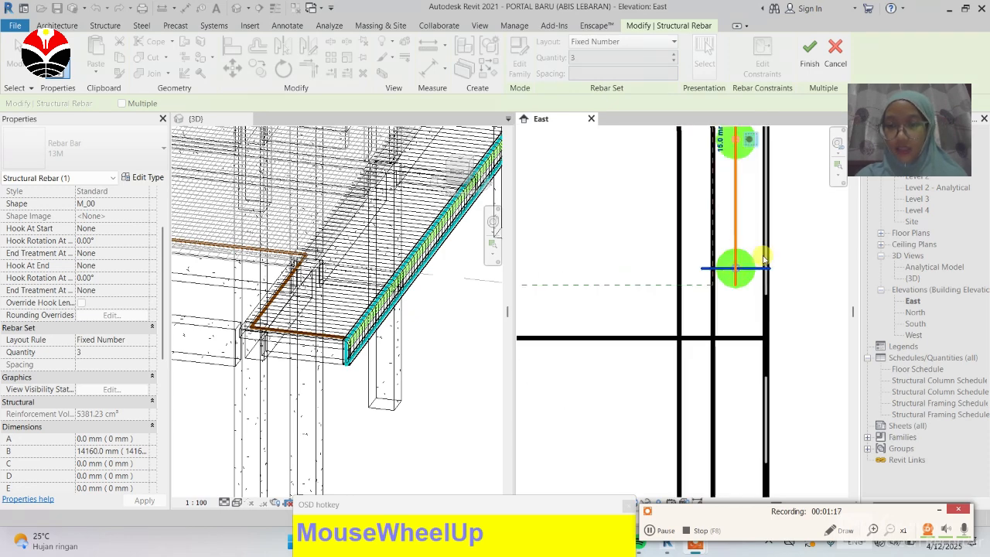
{"action": "scroll", "coordinate": [754, 265], "scroll_direction": "up", "scroll_amount": 1}
{"action": "left_click", "coordinate": [775, 268]}
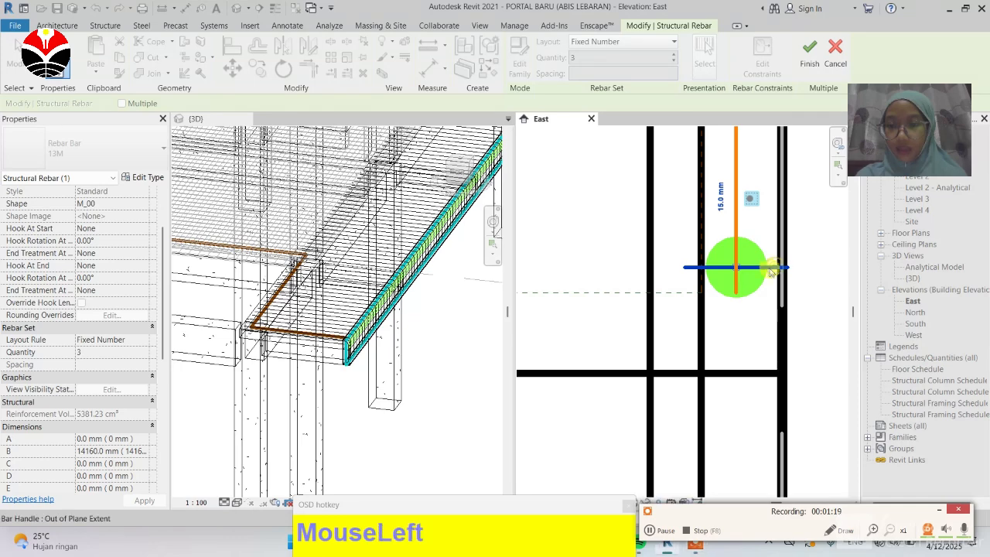
{"action": "scroll", "coordinate": [766, 243], "scroll_direction": "down", "scroll_amount": 1}
{"action": "scroll", "coordinate": [766, 243], "scroll_direction": "down", "scroll_amount": 4}
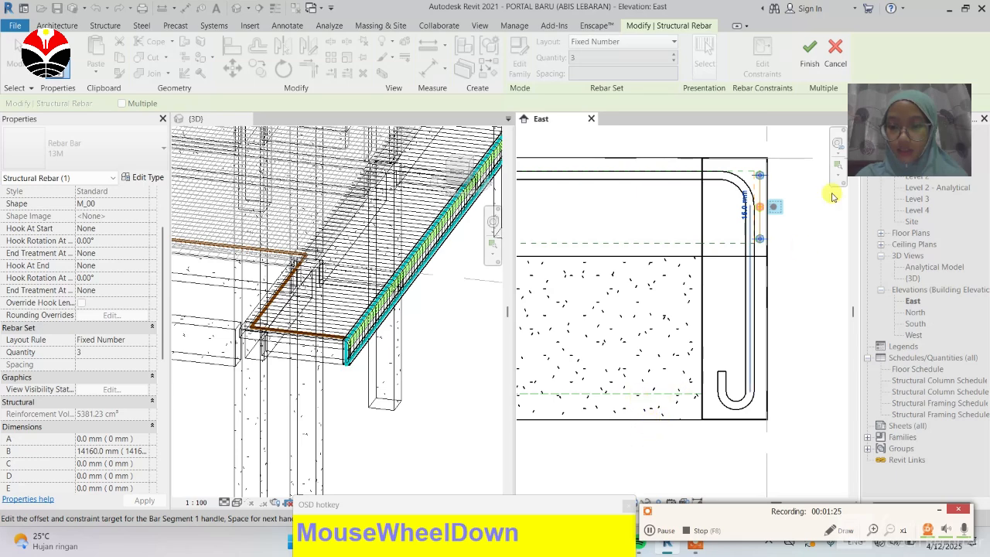
{"action": "scroll", "coordinate": [763, 231], "scroll_direction": "up", "scroll_amount": 1}
{"action": "scroll", "coordinate": [764, 232], "scroll_direction": "up", "scroll_amount": 4}
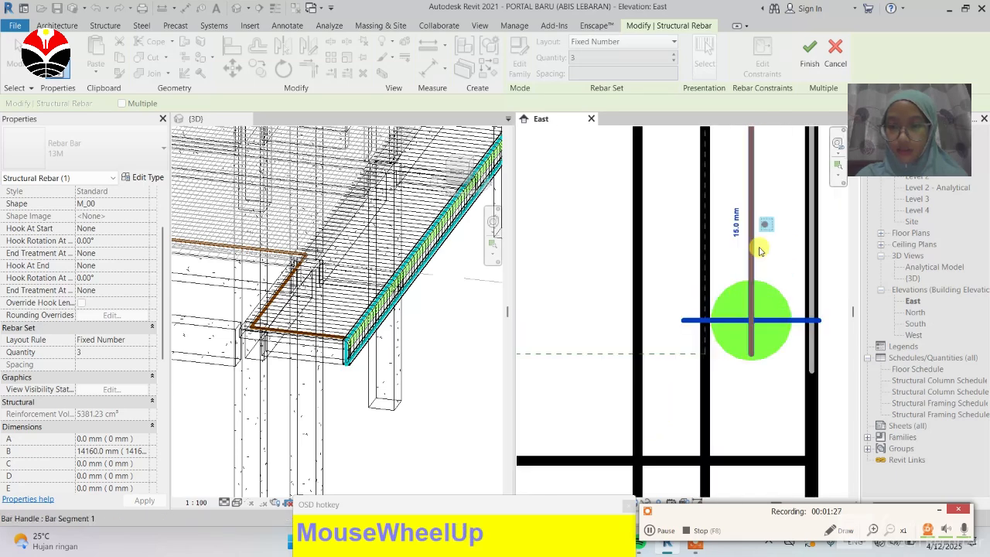
{"action": "left_click", "coordinate": [751, 265]}
{"action": "scroll", "coordinate": [751, 265], "scroll_direction": "down", "scroll_amount": 5}
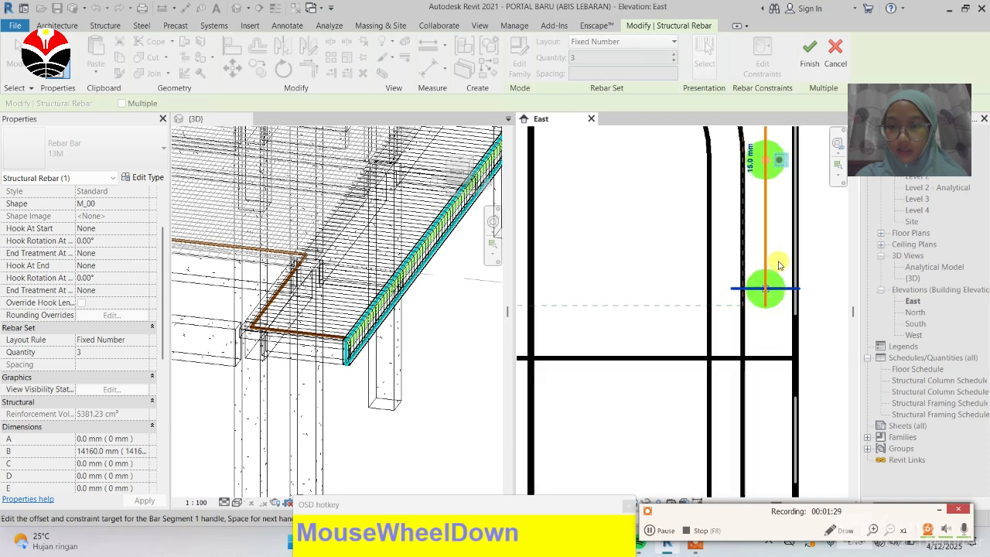
{"action": "scroll", "coordinate": [776, 265], "scroll_direction": "down", "scroll_amount": 2}
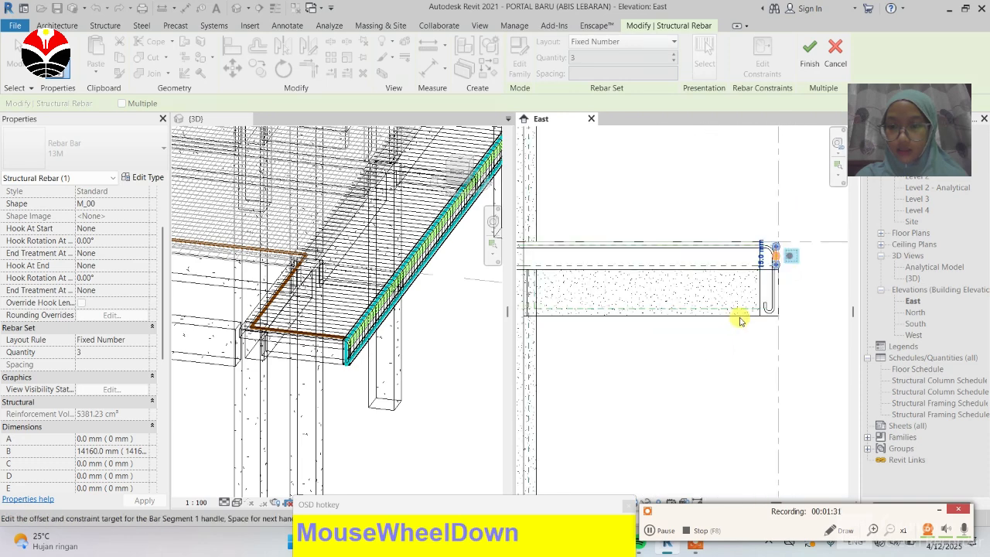
{"action": "scroll", "coordinate": [747, 319], "scroll_direction": "up", "scroll_amount": 4}
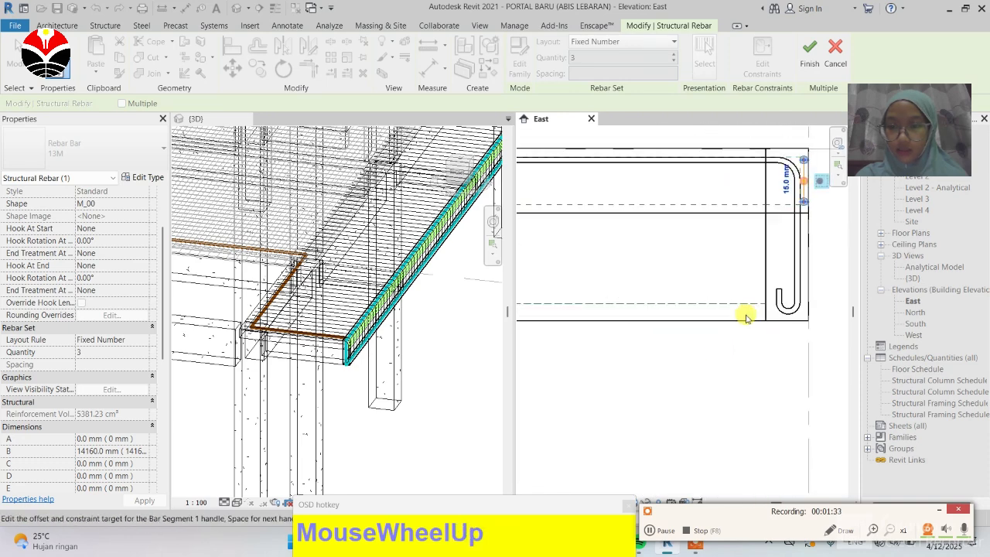
{"action": "left_click", "coordinate": [676, 353]}
{"action": "scroll", "coordinate": [676, 354], "scroll_direction": "down", "scroll_amount": 2}
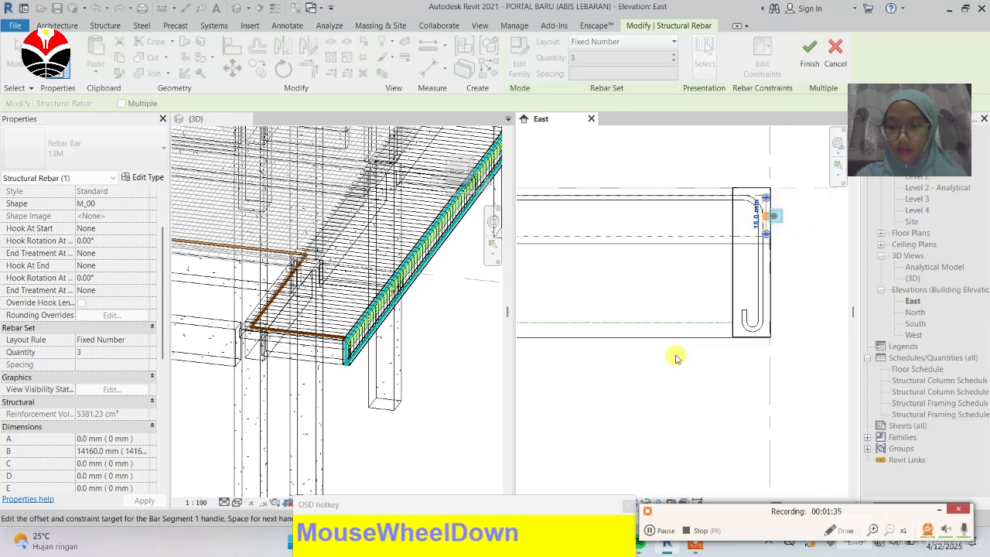
{"action": "scroll", "coordinate": [773, 219], "scroll_direction": "up", "scroll_amount": 1}
{"action": "scroll", "coordinate": [774, 219], "scroll_direction": "up", "scroll_amount": 2}
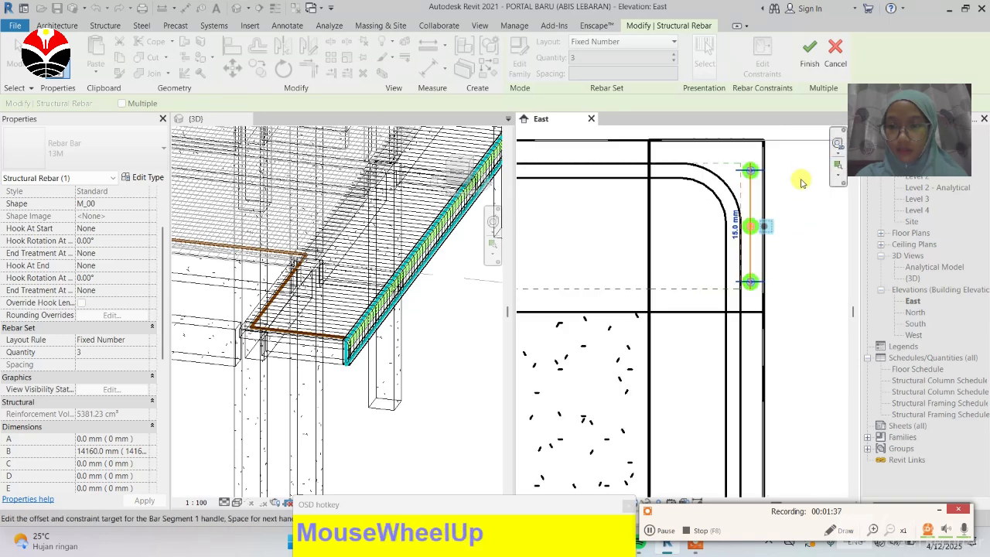
{"action": "left_click", "coordinate": [806, 184]}
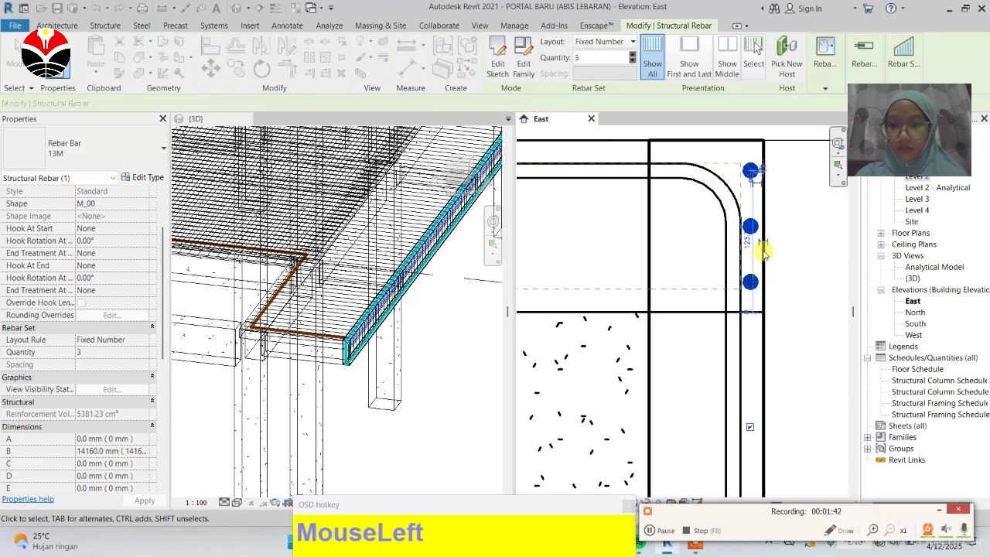
Step: Reopen Edit Constraints for the straight bar set and constrain its Out of Plane Extent handle to the slab's bottom face
{"action": "left_click", "coordinate": [799, 202]}
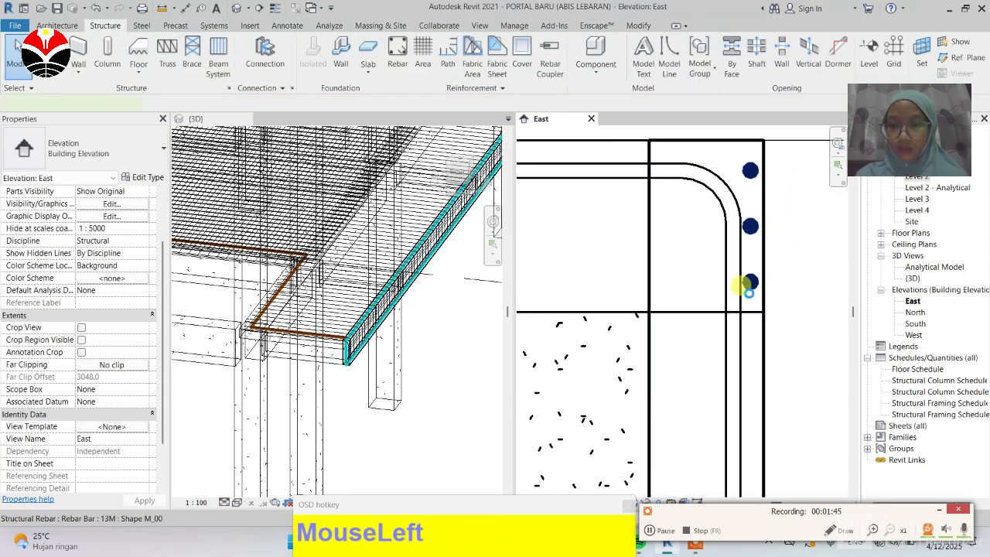
{"action": "left_click", "coordinate": [807, 233]}
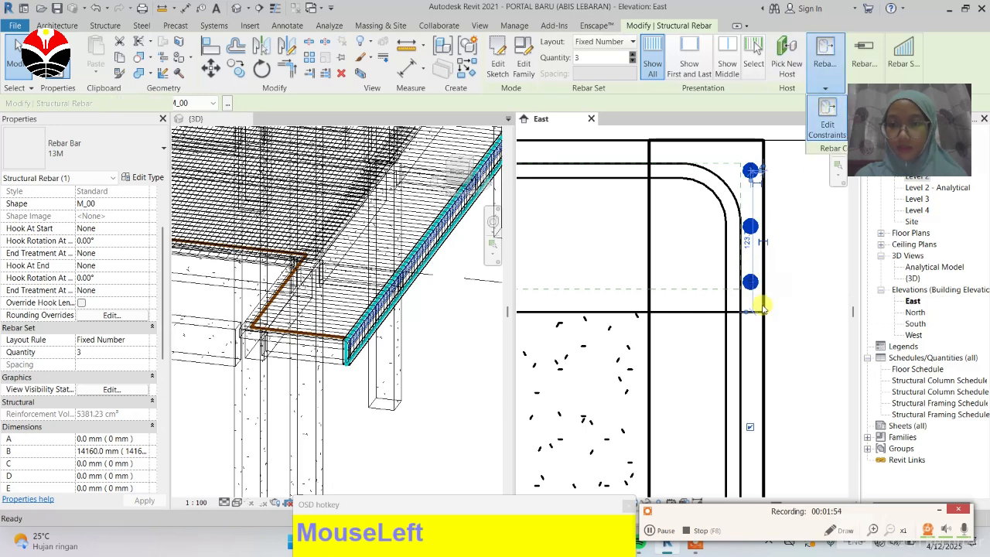
{"action": "left_click", "coordinate": [750, 283]}
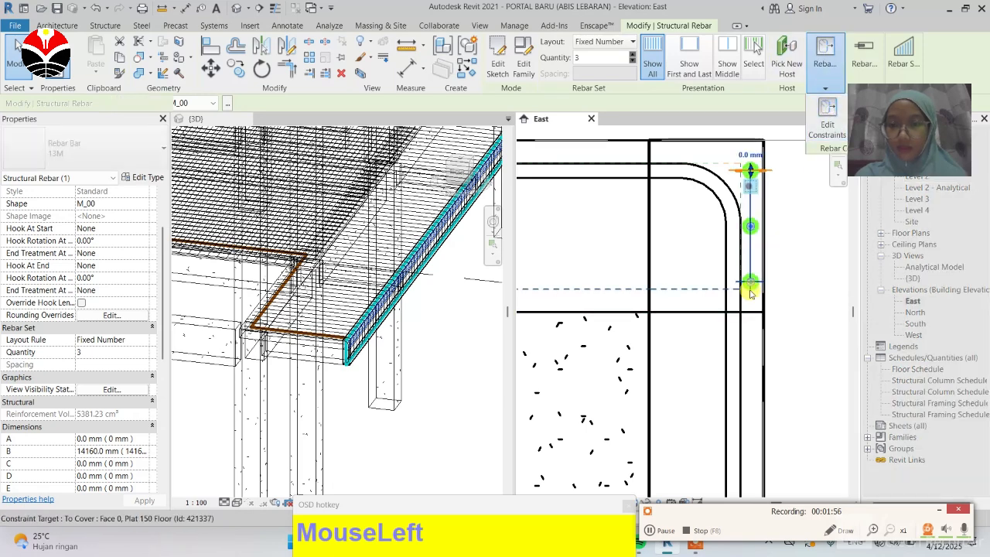
{"action": "scroll", "coordinate": [750, 290], "scroll_direction": "up", "scroll_amount": 5}
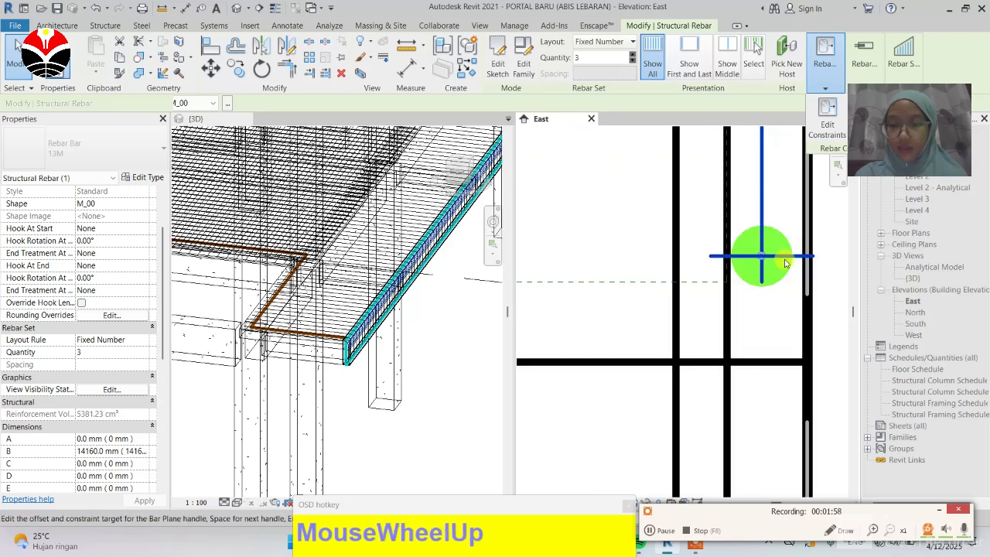
{"action": "left_click", "coordinate": [806, 255]}
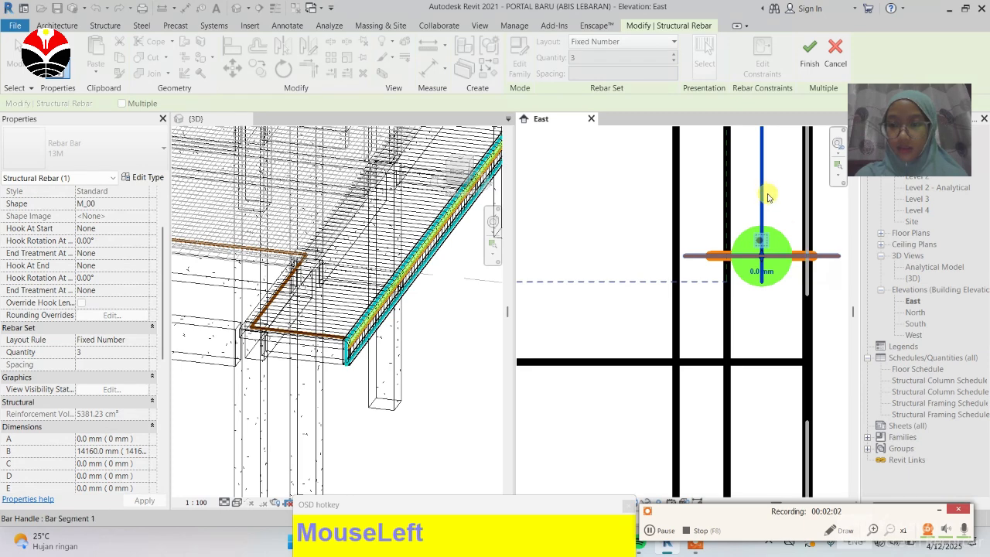
{"action": "scroll", "coordinate": [765, 205], "scroll_direction": "down", "scroll_amount": 5}
{"action": "scroll", "coordinate": [768, 208], "scroll_direction": "down", "scroll_amount": 1}
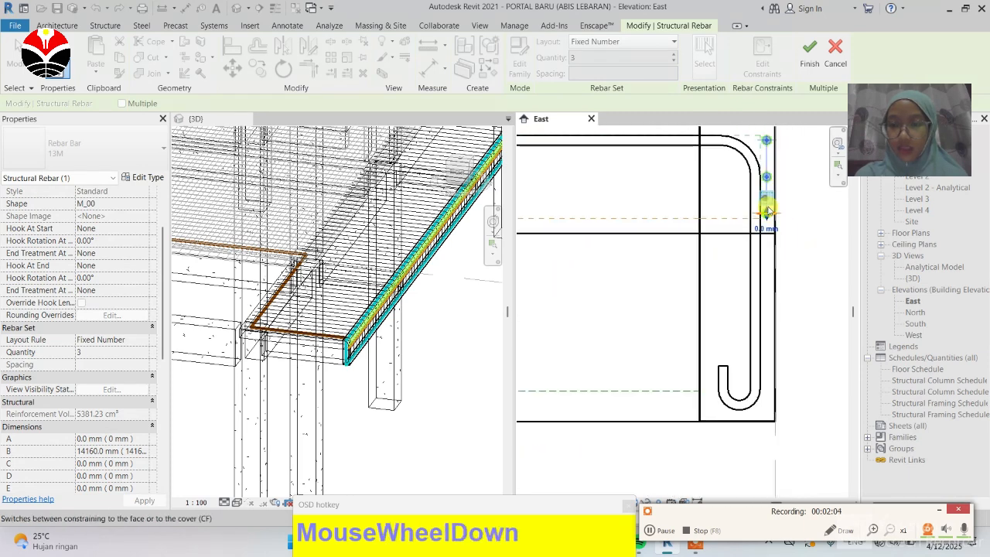
{"action": "left_click", "coordinate": [654, 421]}
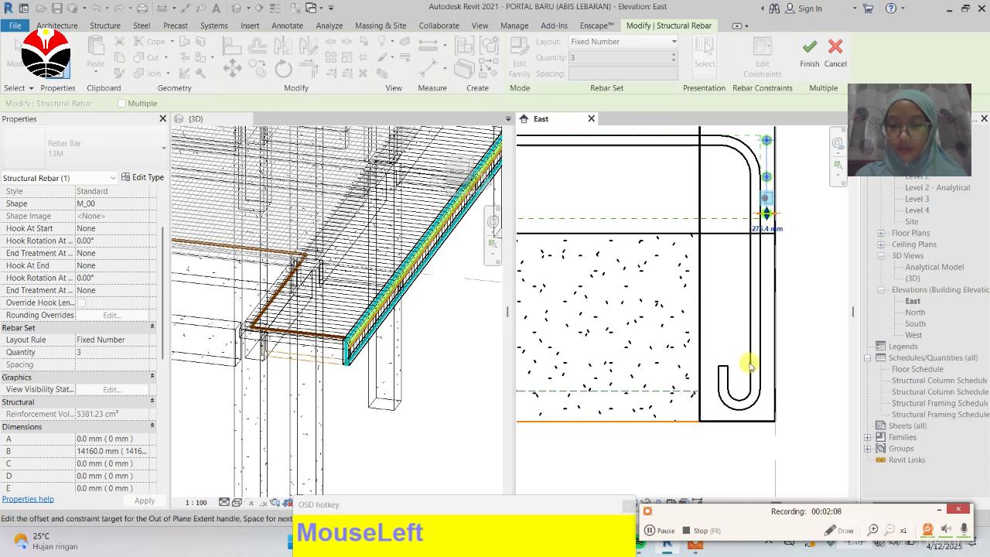
Step: Set the Out of Plane Extent handle's offset to 0 mm and finish editing constraints
{"action": "scroll", "coordinate": [762, 223], "scroll_direction": "up", "scroll_amount": 2}
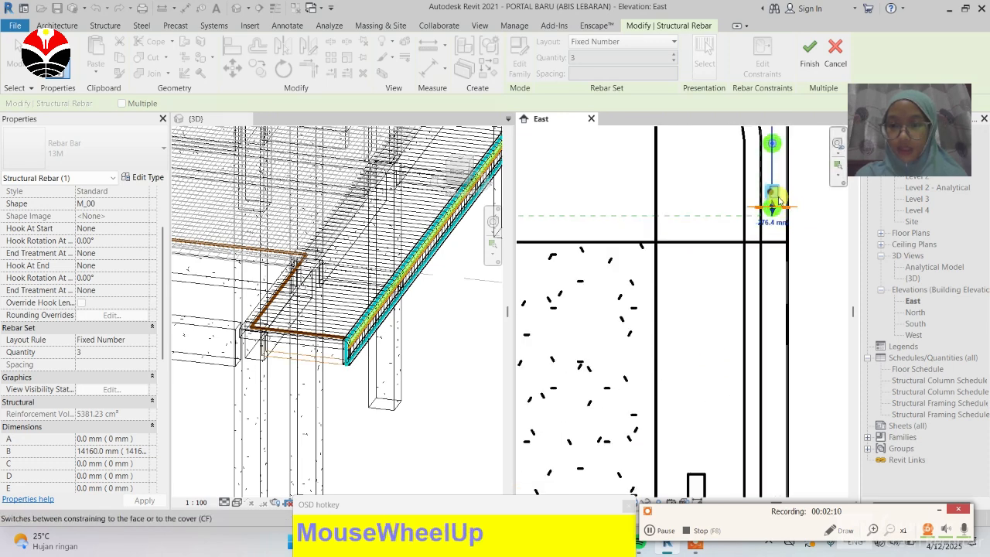
{"action": "scroll", "coordinate": [775, 209], "scroll_direction": "down", "scroll_amount": 2}
{"action": "scroll", "coordinate": [764, 215], "scroll_direction": "up", "scroll_amount": 1}
{"action": "scroll", "coordinate": [770, 218], "scroll_direction": "up", "scroll_amount": 2}
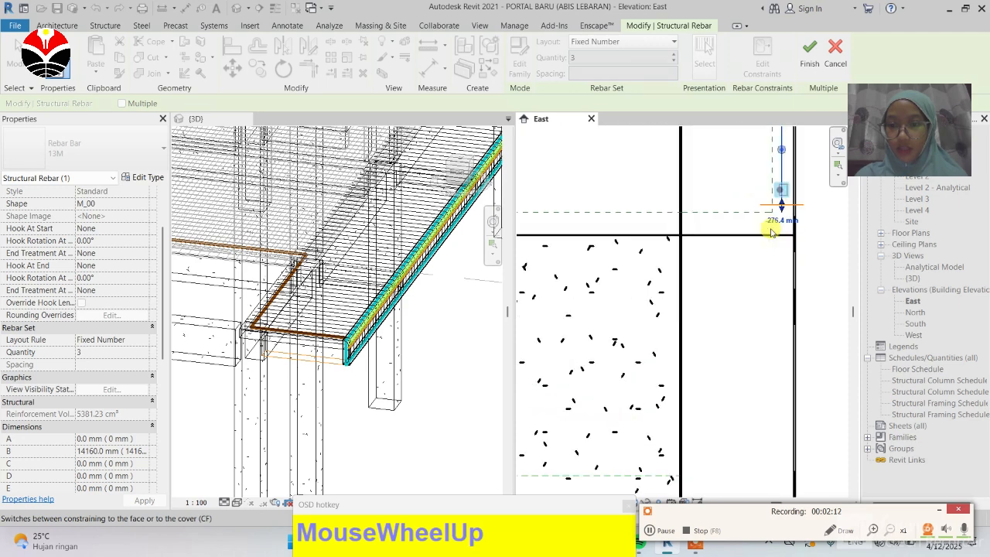
{"action": "scroll", "coordinate": [791, 200], "scroll_direction": "up", "scroll_amount": 1}
{"action": "left_click", "coordinate": [790, 194]}
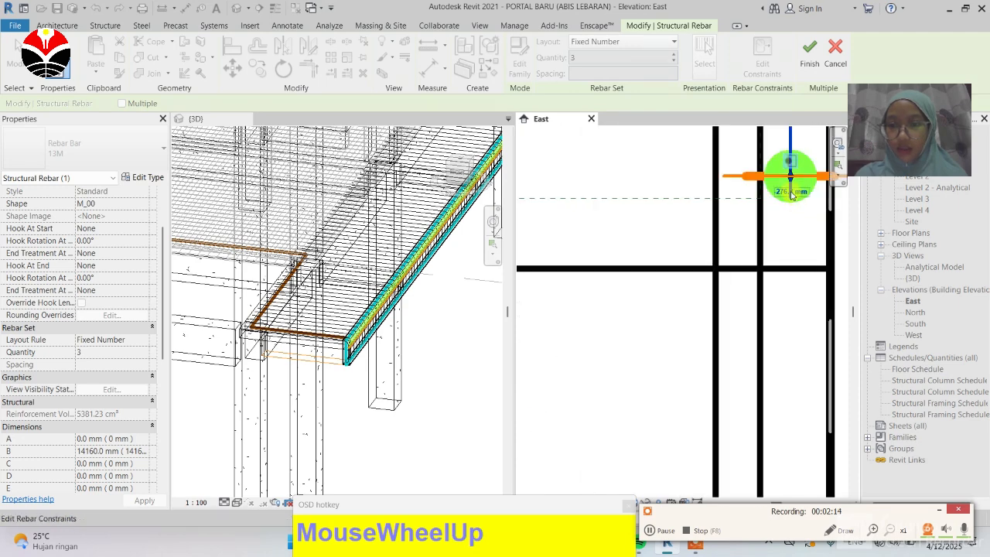
{"action": "left_click", "coordinate": [794, 195]}
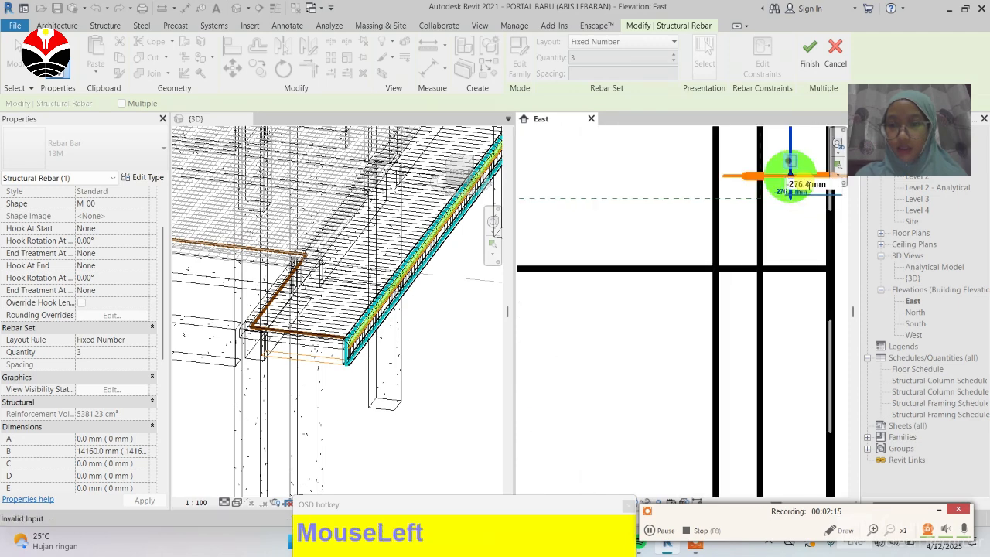
{"action": "left_click", "coordinate": [798, 184]}
{"action": "type", "text": "0"}
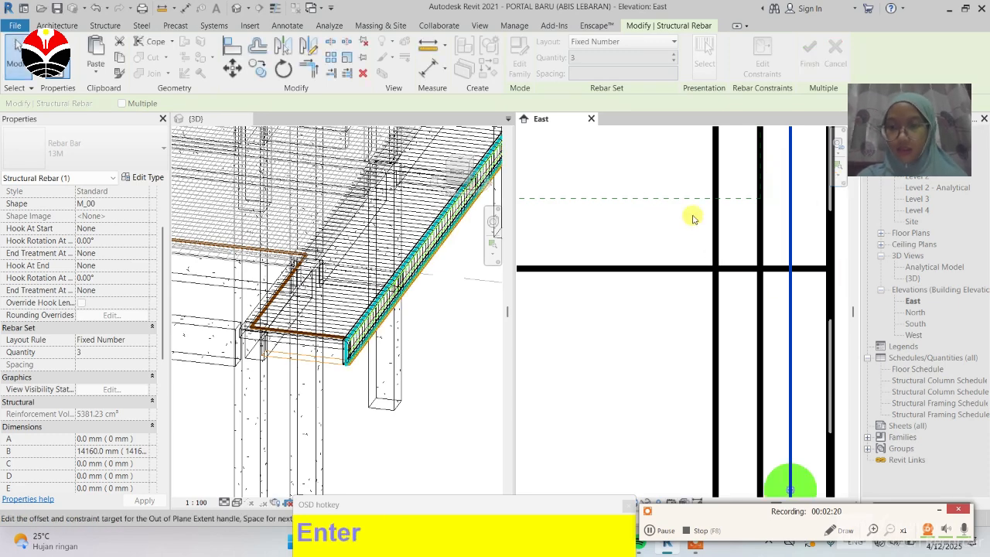
{"action": "scroll", "coordinate": [692, 248], "scroll_direction": "down", "scroll_amount": 2}
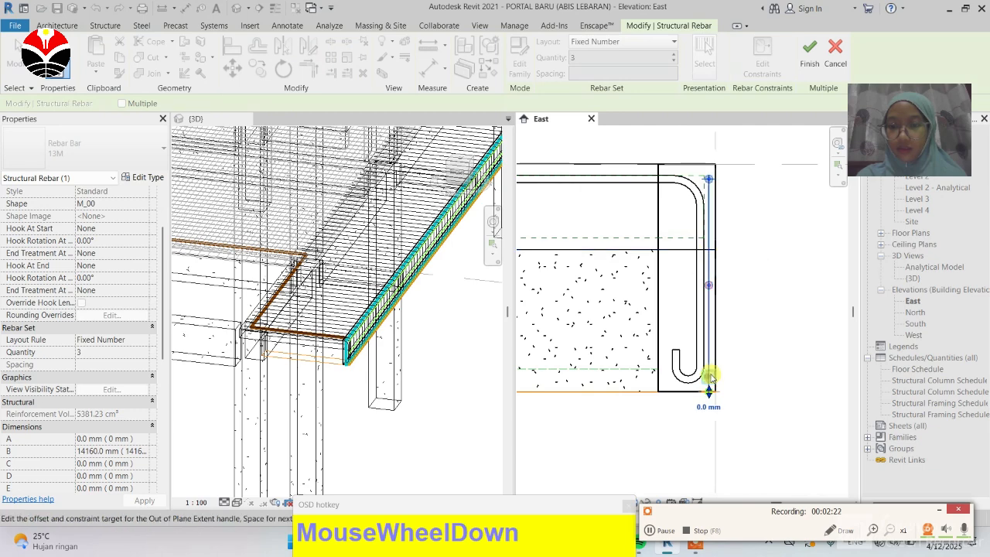
{"action": "scroll", "coordinate": [715, 383], "scroll_direction": "up", "scroll_amount": 2}
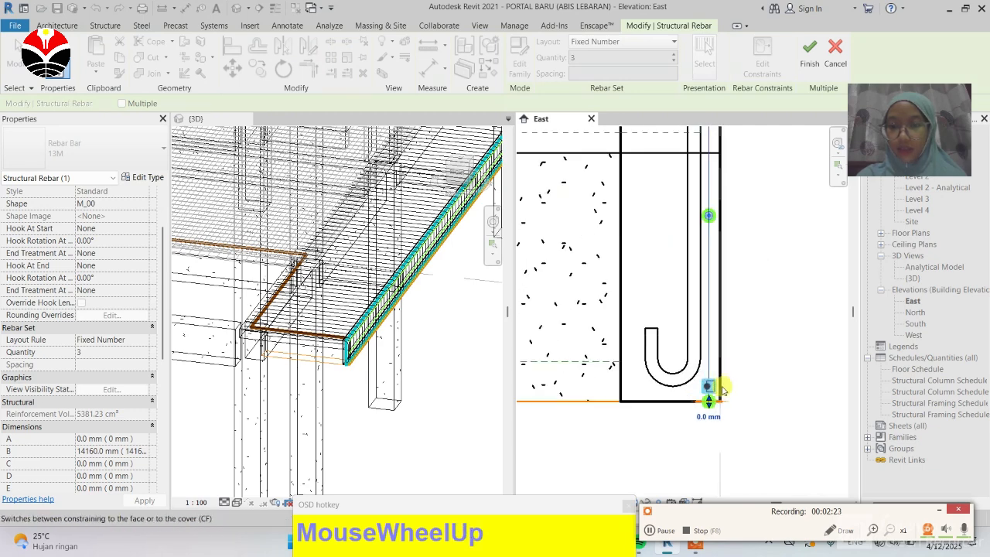
{"action": "scroll", "coordinate": [712, 460], "scroll_direction": "up", "scroll_amount": 3}
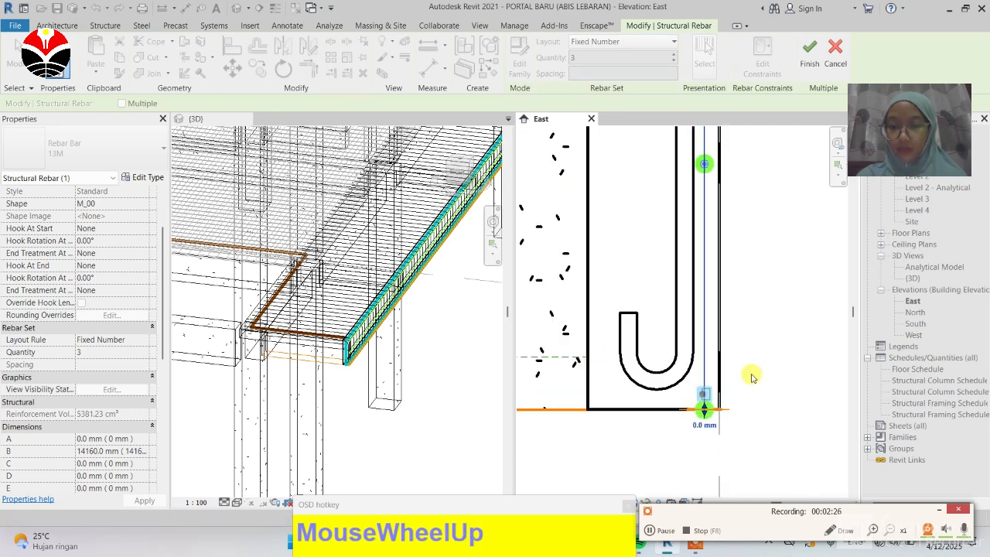
{"action": "left_click_drag", "start_coordinate": [763, 364], "coordinate": [740, 393]}
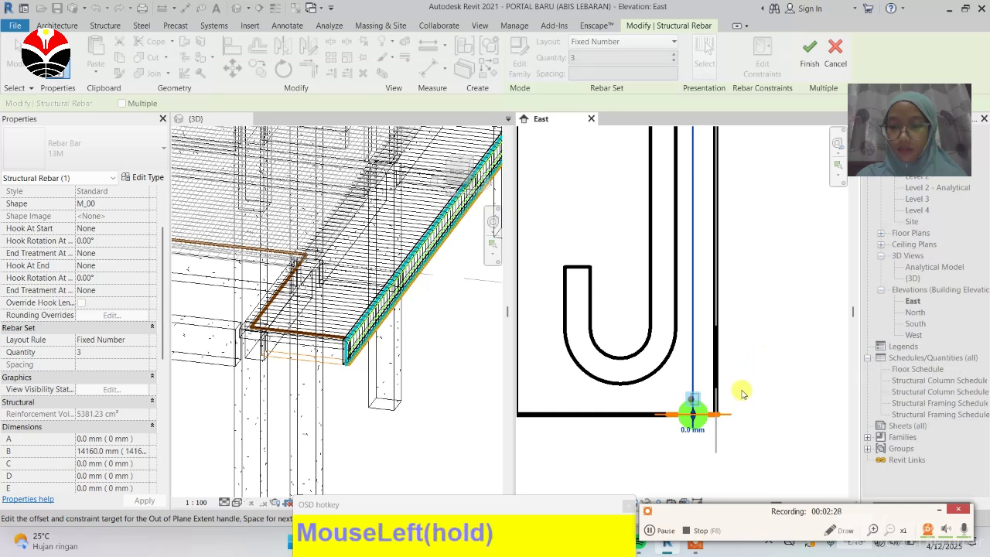
{"action": "scroll", "coordinate": [754, 360], "scroll_direction": "down", "scroll_amount": 2}
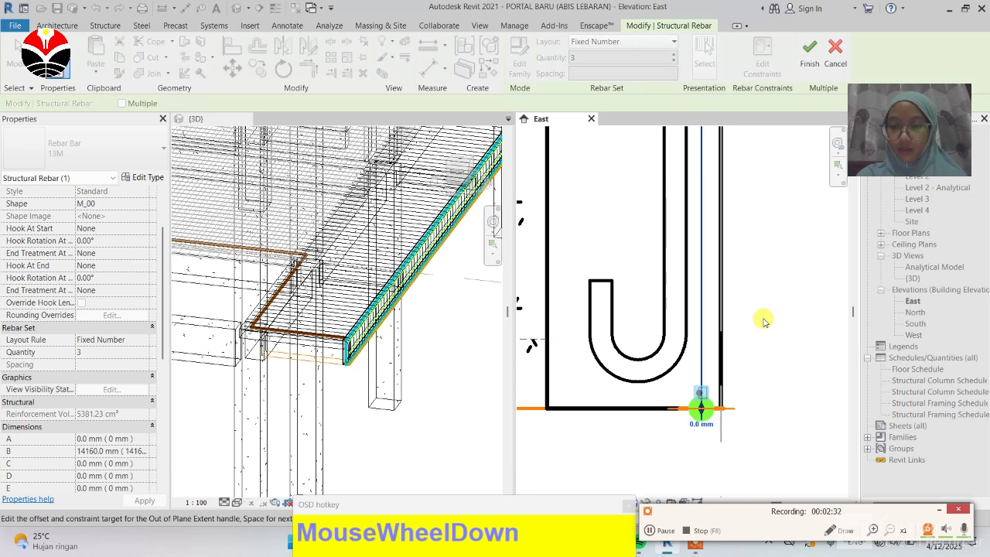
{"action": "left_click", "coordinate": [771, 347]}
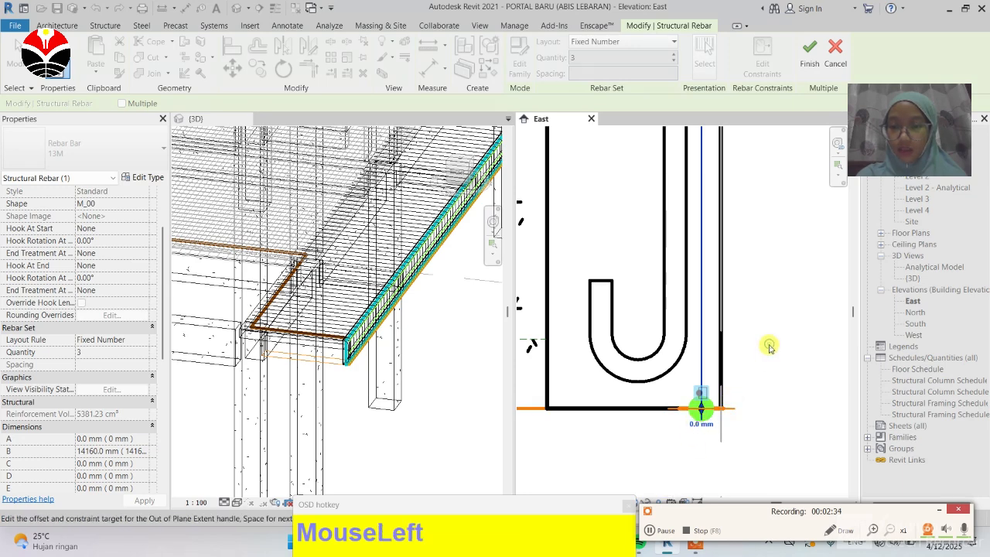
{"action": "left_click", "coordinate": [810, 63]}
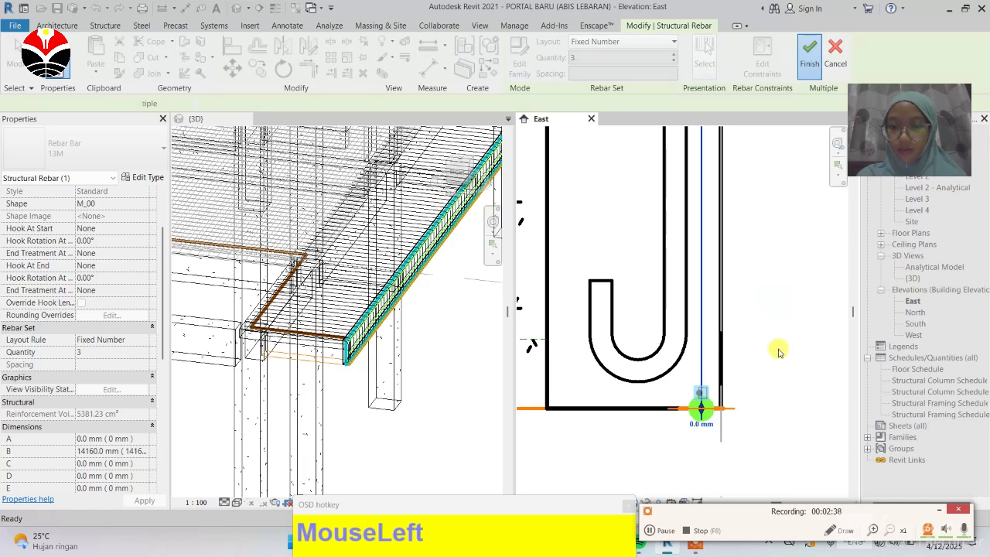
{"action": "scroll", "coordinate": [749, 368], "scroll_direction": "down", "scroll_amount": 1}
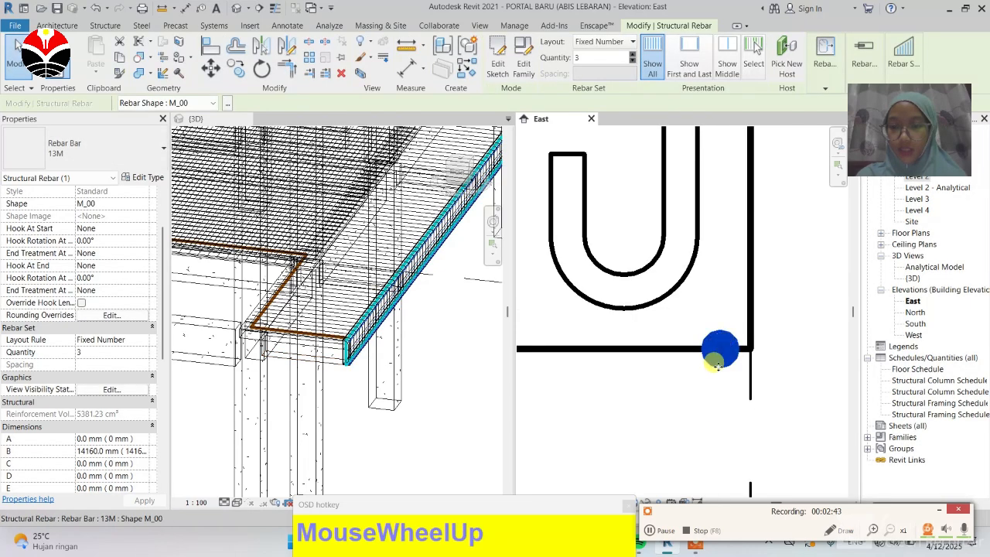
{"action": "scroll", "coordinate": [758, 423], "scroll_direction": "down", "scroll_amount": 1}
{"action": "scroll", "coordinate": [759, 423], "scroll_direction": "down", "scroll_amount": 1}
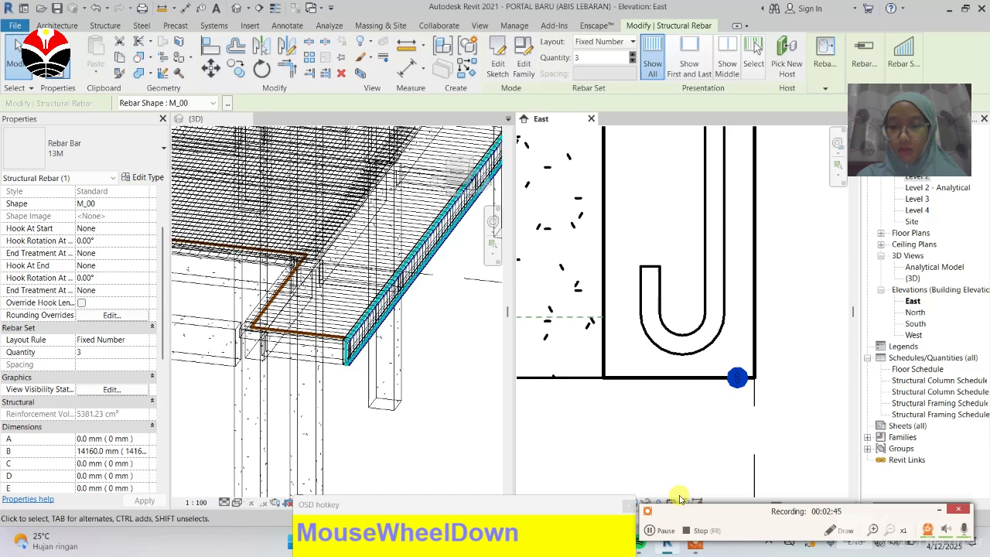
{"action": "left_click", "coordinate": [654, 535]}
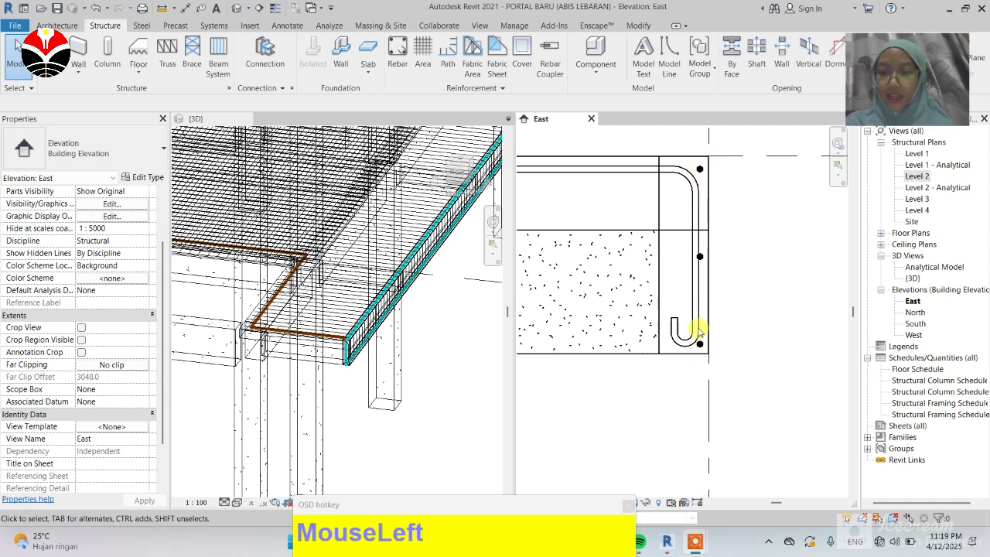
Step: Start the Rebar tool with the M_00 straight shape and place a single bar near the slab's top in the East elevation
{"action": "scroll", "coordinate": [803, 306], "scroll_direction": "down", "scroll_amount": 2}
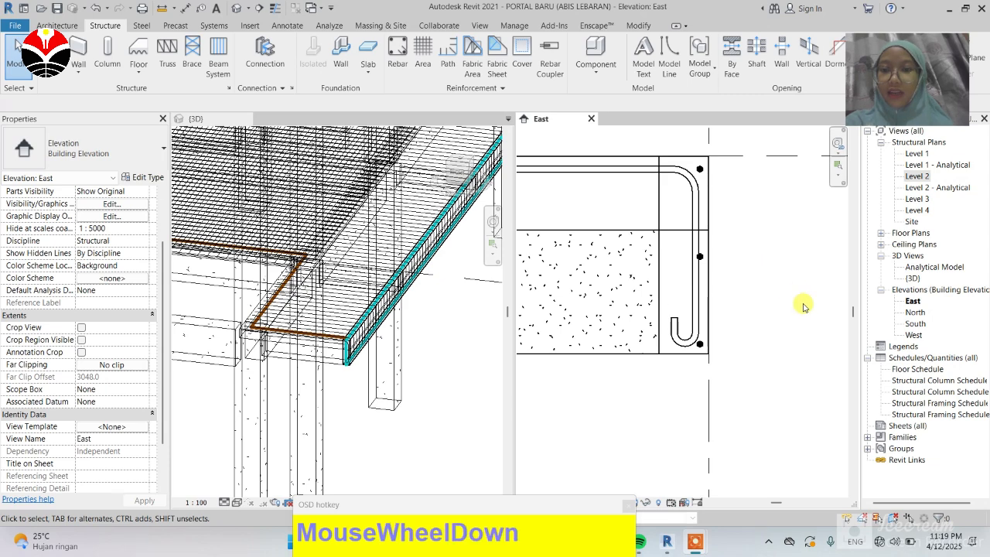
{"action": "scroll", "coordinate": [802, 305], "scroll_direction": "down", "scroll_amount": 1}
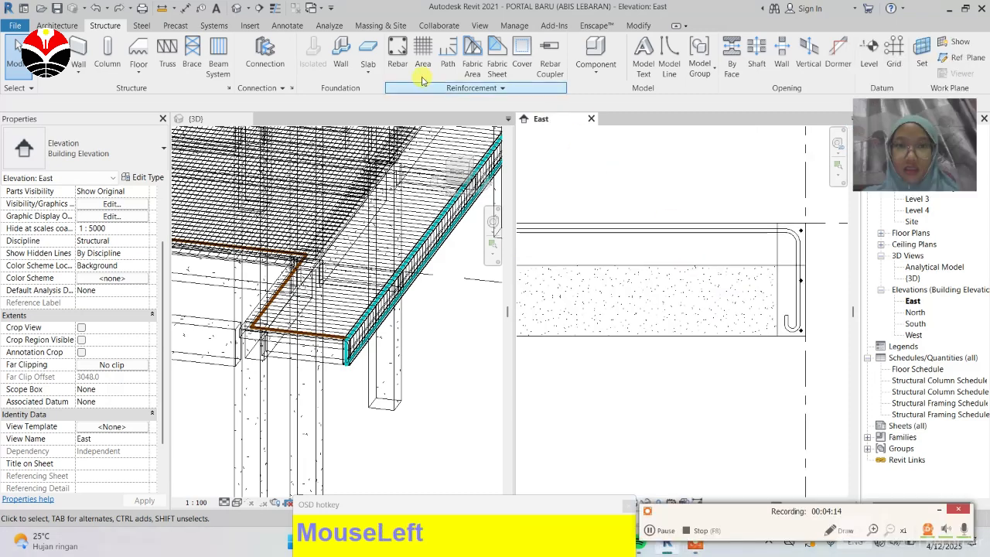
{"action": "left_click", "coordinate": [397, 64]}
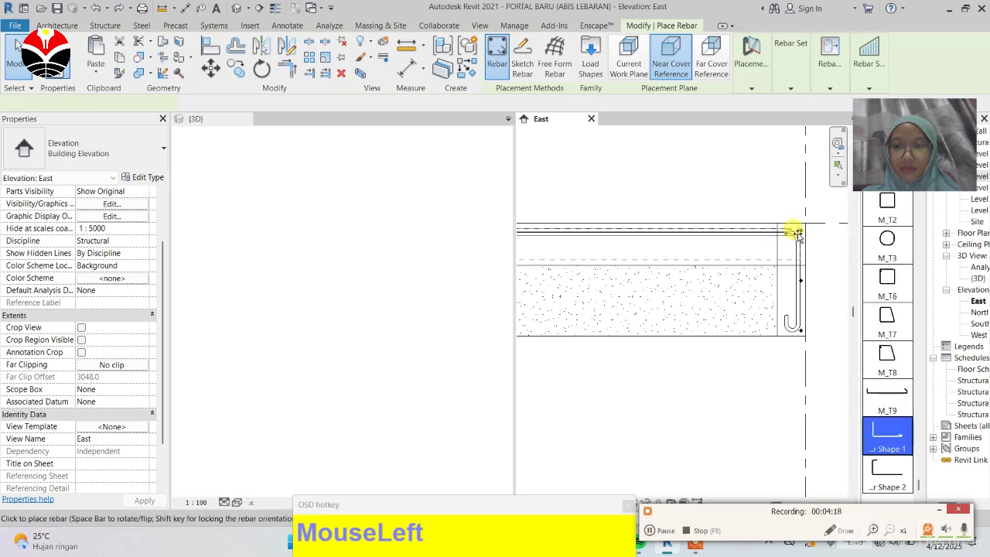
{"action": "left_click_drag", "start_coordinate": [922, 232], "coordinate": [915, 51]}
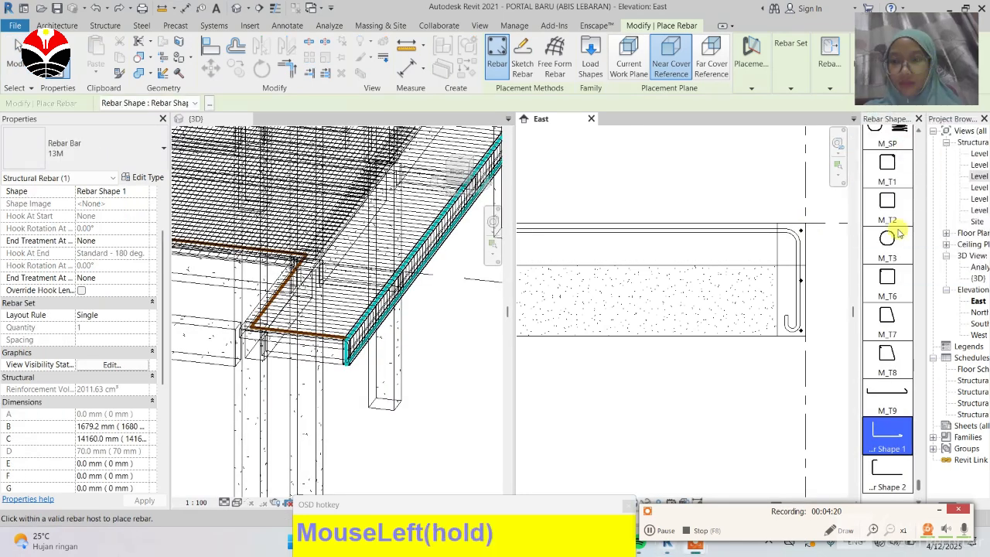
{"action": "scroll", "coordinate": [889, 240], "scroll_direction": "up", "scroll_amount": 2}
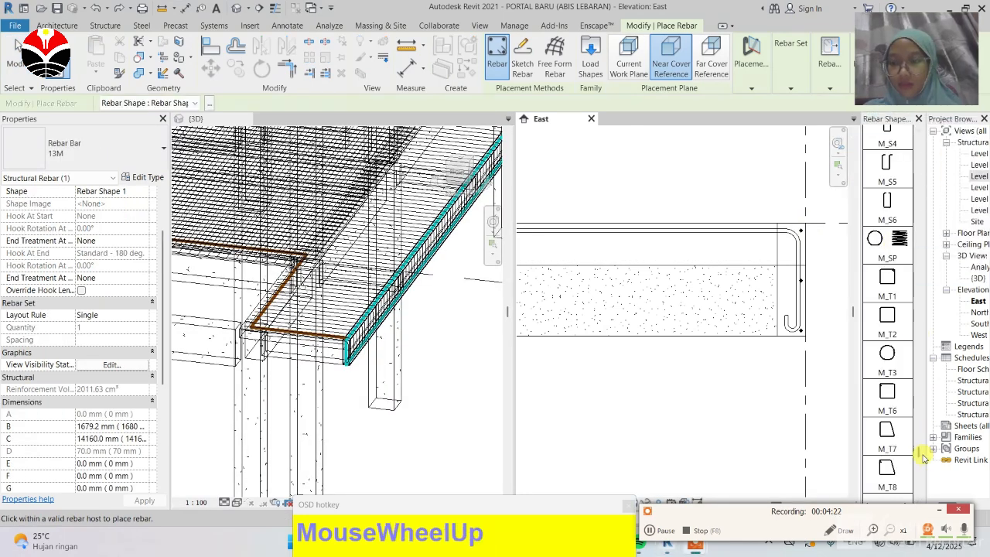
{"action": "left_click_drag", "start_coordinate": [919, 448], "coordinate": [903, 223]}
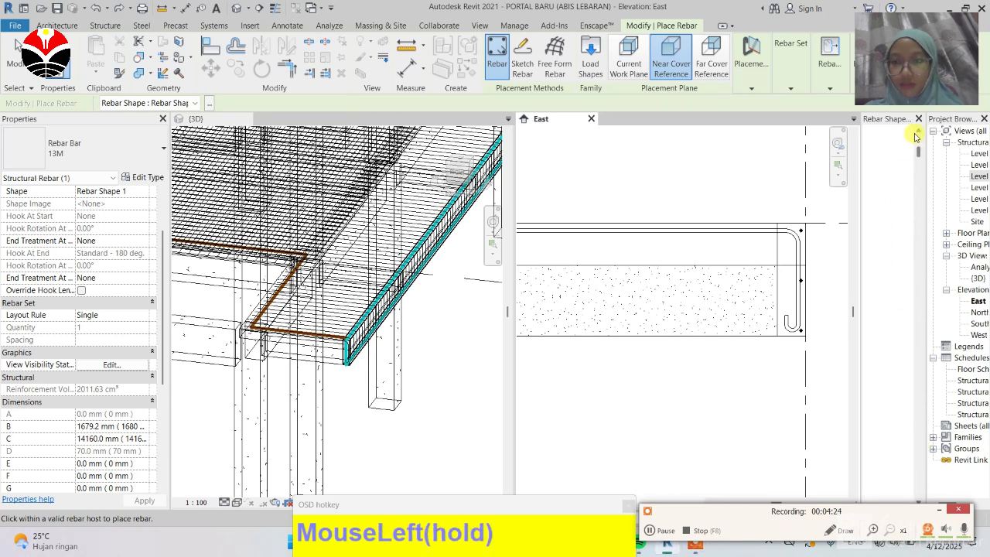
{"action": "left_click_drag", "start_coordinate": [916, 136], "coordinate": [910, 138]}
{"action": "left_click", "coordinate": [888, 144]}
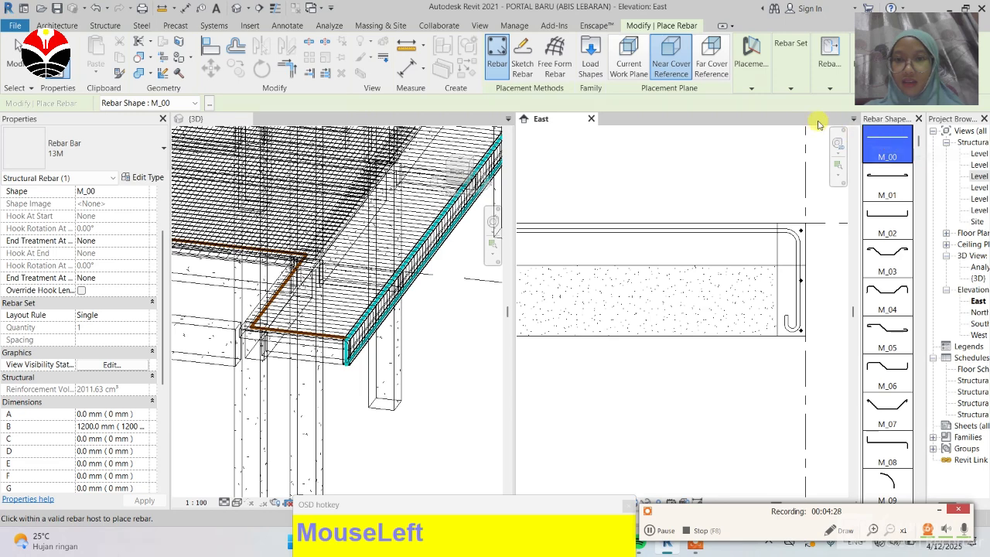
{"action": "left_click", "coordinate": [760, 80]}
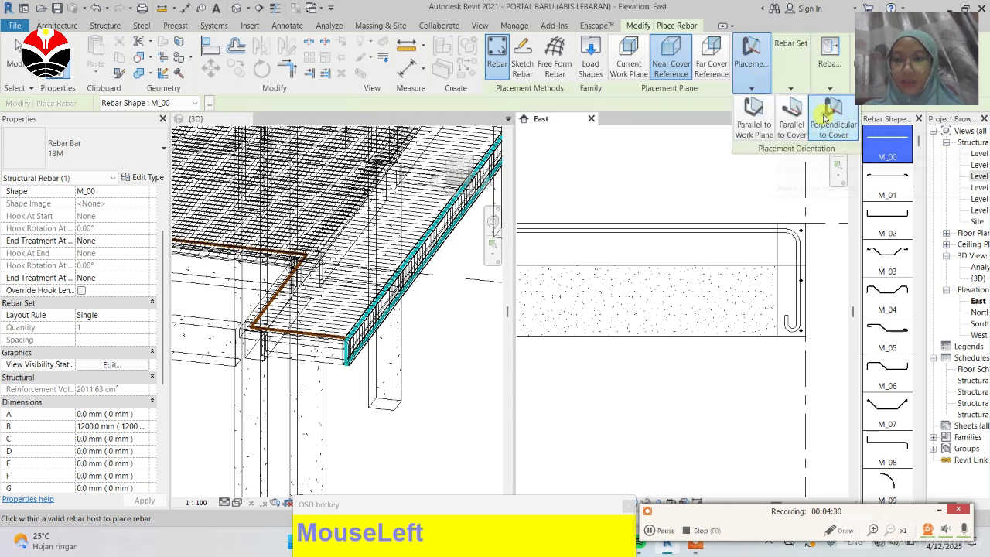
{"action": "scroll", "coordinate": [733, 247], "scroll_direction": "up", "scroll_amount": 2}
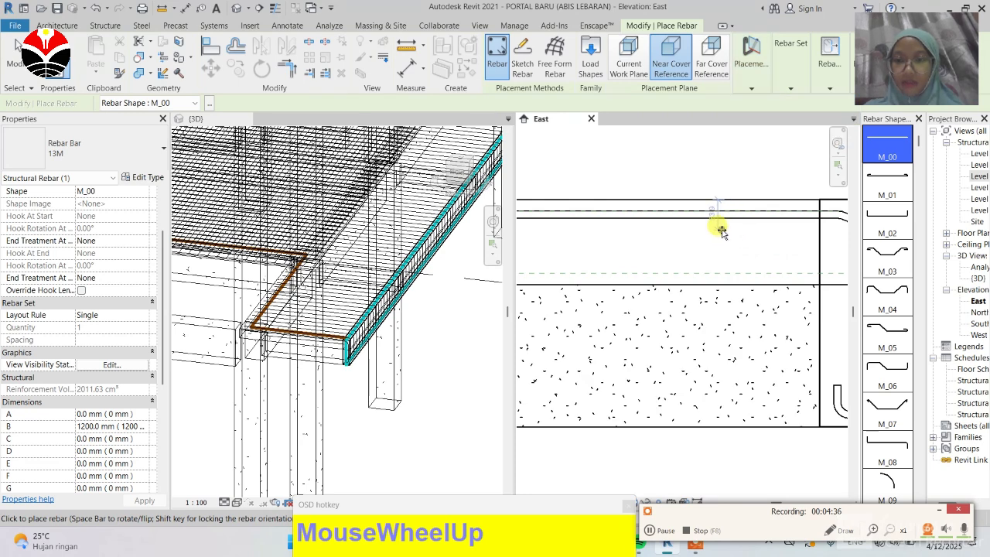
{"action": "left_click", "coordinate": [726, 229]}
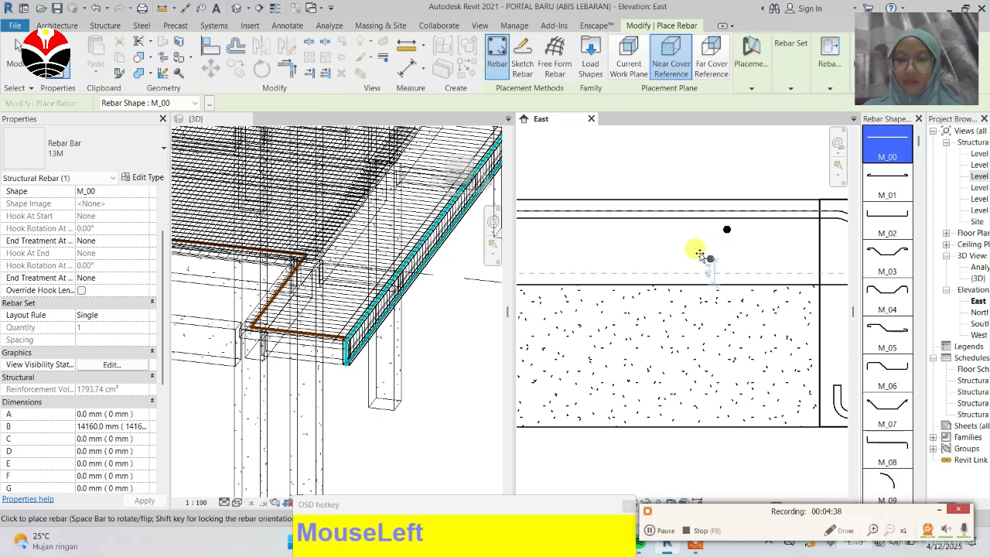
{"action": "left_click", "coordinate": [15, 48]}
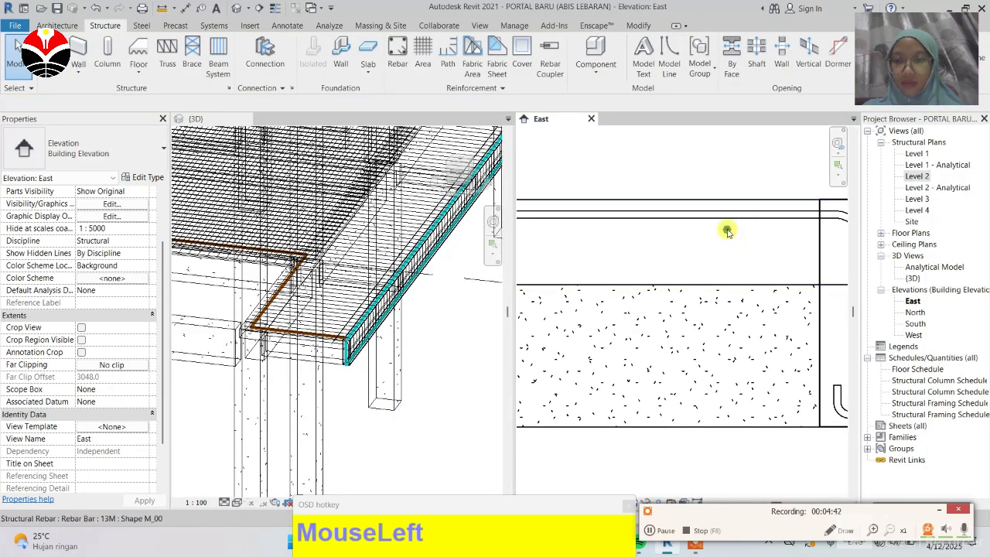
Step: Select the new straight bar and set its rebar set layout to Maximum Spacing
{"action": "left_click", "coordinate": [727, 229]}
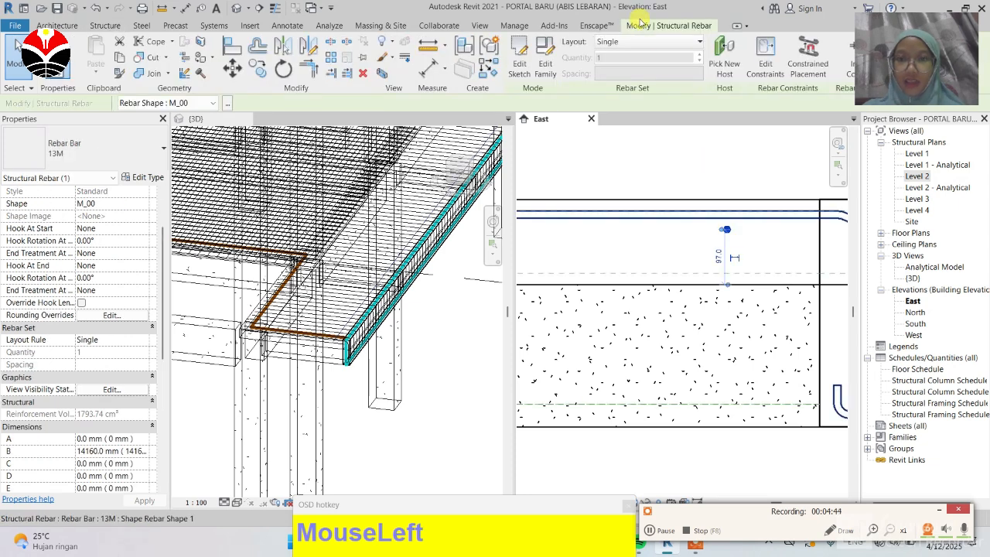
{"action": "left_click", "coordinate": [699, 42]}
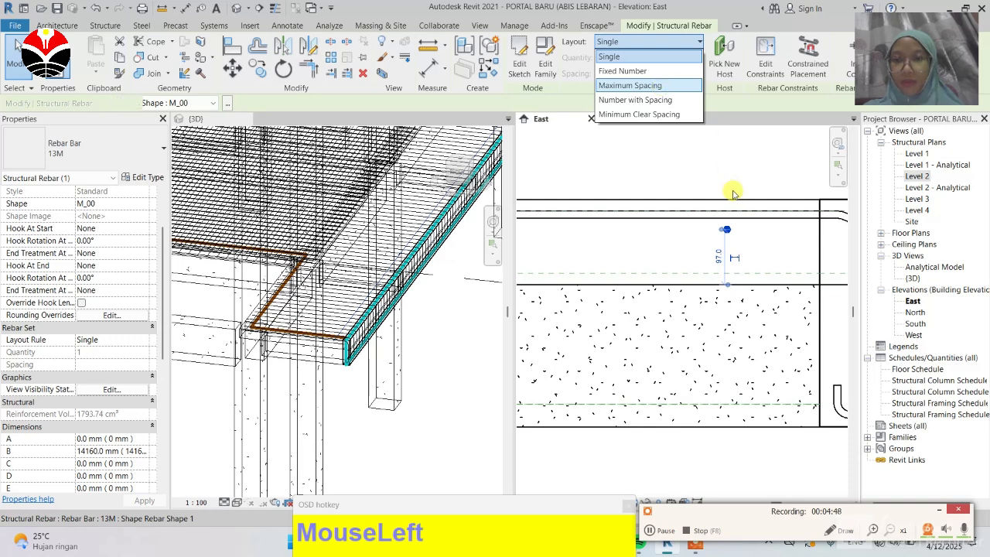
{"action": "left_click", "coordinate": [662, 86]}
Step: Set the straight bar set's spacing to 150 mm
{"action": "scroll", "coordinate": [752, 232], "scroll_direction": "down", "scroll_amount": 5}
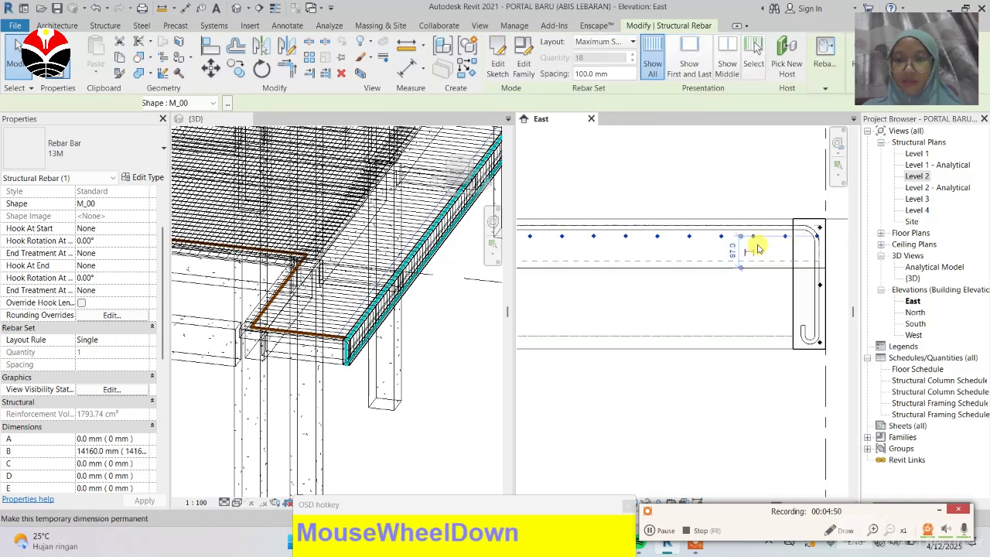
{"action": "scroll", "coordinate": [582, 237], "scroll_direction": "up", "scroll_amount": 2}
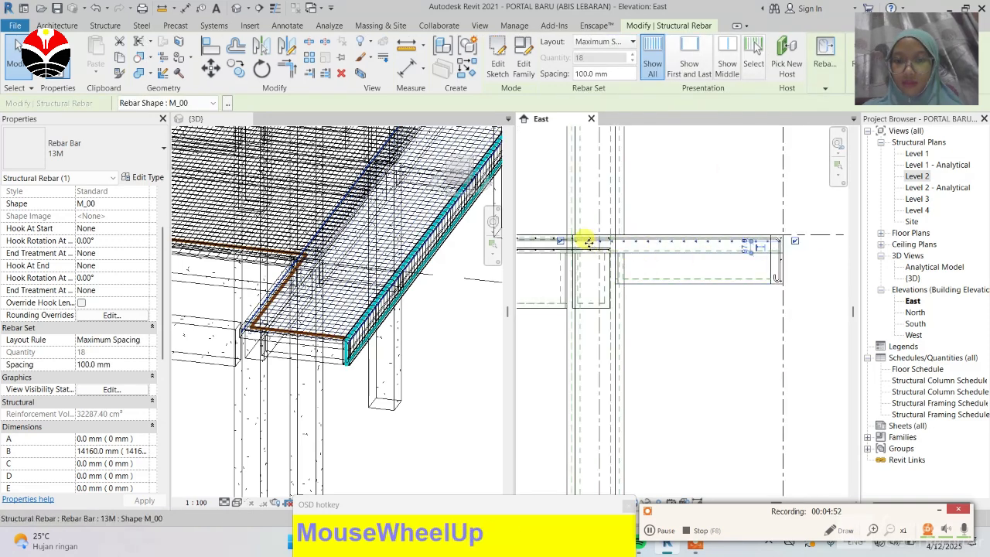
{"action": "scroll", "coordinate": [681, 254], "scroll_direction": "down", "scroll_amount": 1}
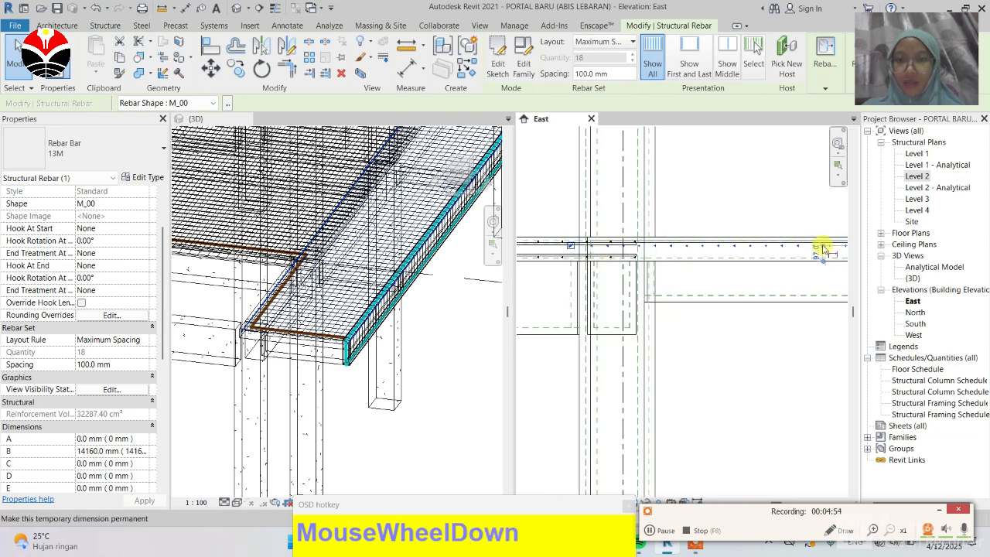
{"action": "scroll", "coordinate": [817, 248], "scroll_direction": "up", "scroll_amount": 2}
{"action": "left_click_drag", "start_coordinate": [596, 75], "coordinate": [573, 84]}
{"action": "type", "text": "15"}
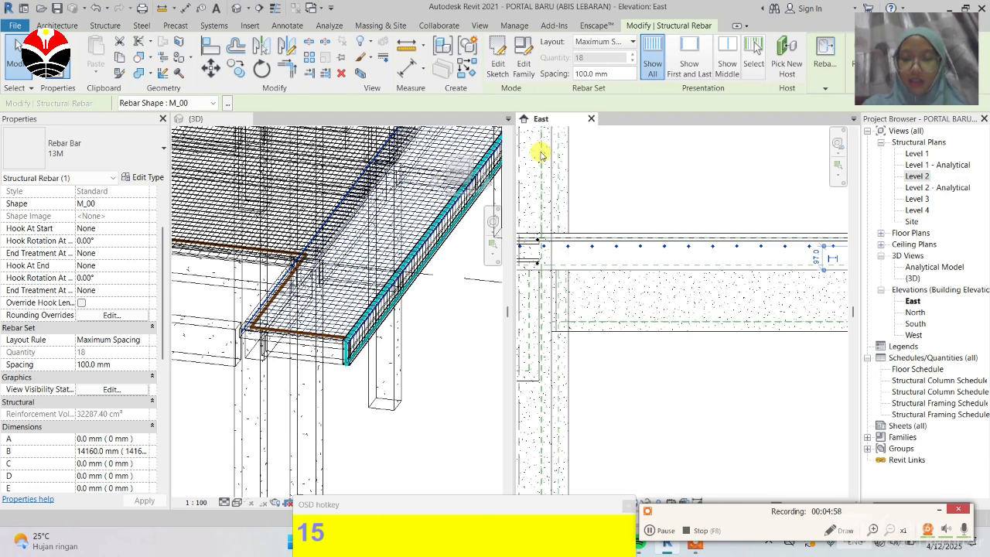
{"action": "key", "text": "Return"}
{"action": "left_click", "coordinate": [96, 365]}
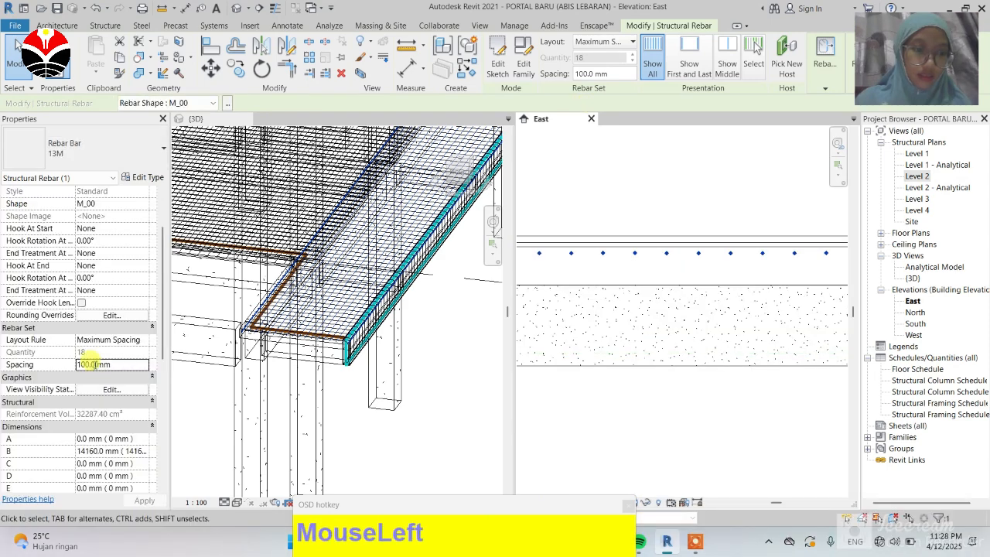
{"action": "type", "text": "150"}
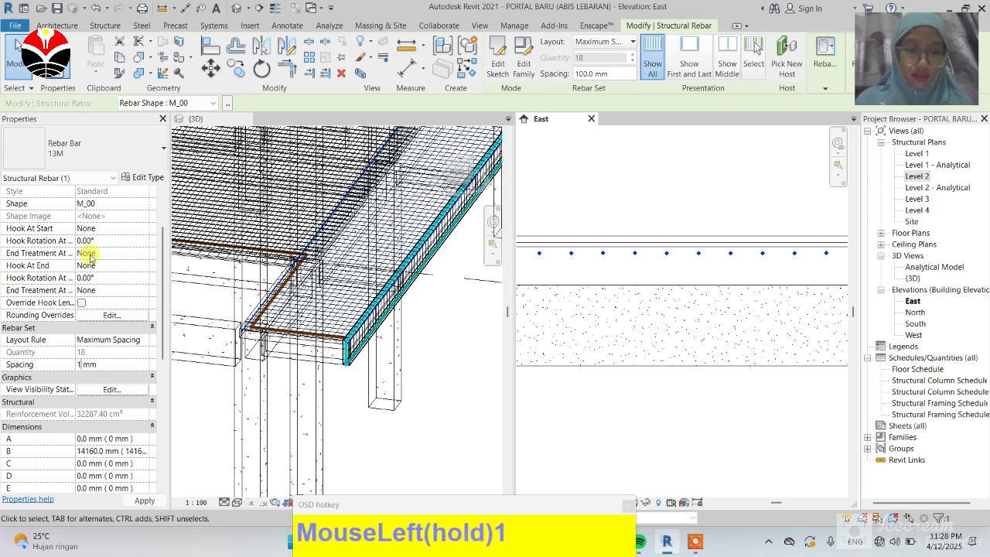
{"action": "key", "text": "Return"}
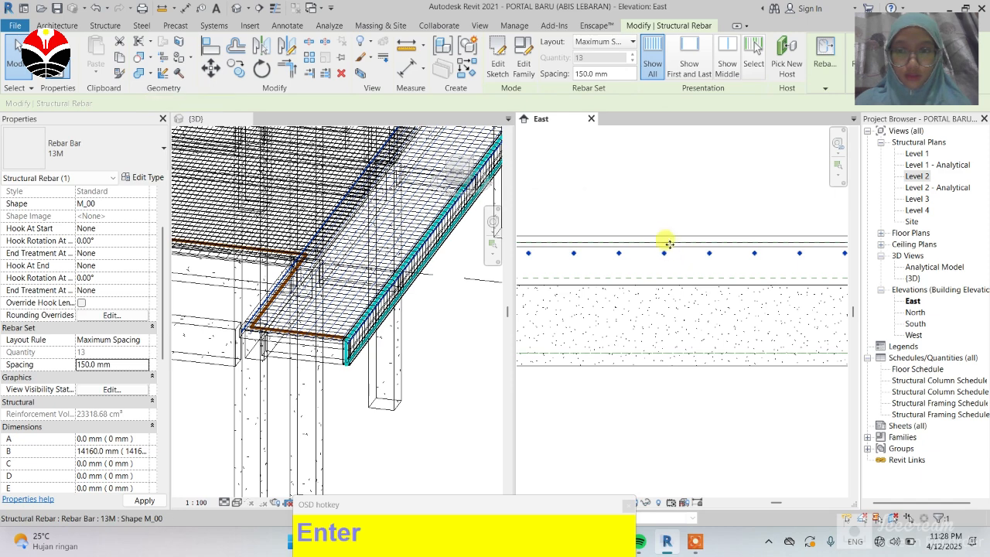
Step: Inspect the spaced straight bar set along the slab edge in the East elevation
{"action": "left_click", "coordinate": [632, 215]}
{"action": "scroll", "coordinate": [668, 265], "scroll_direction": "down", "scroll_amount": 6}
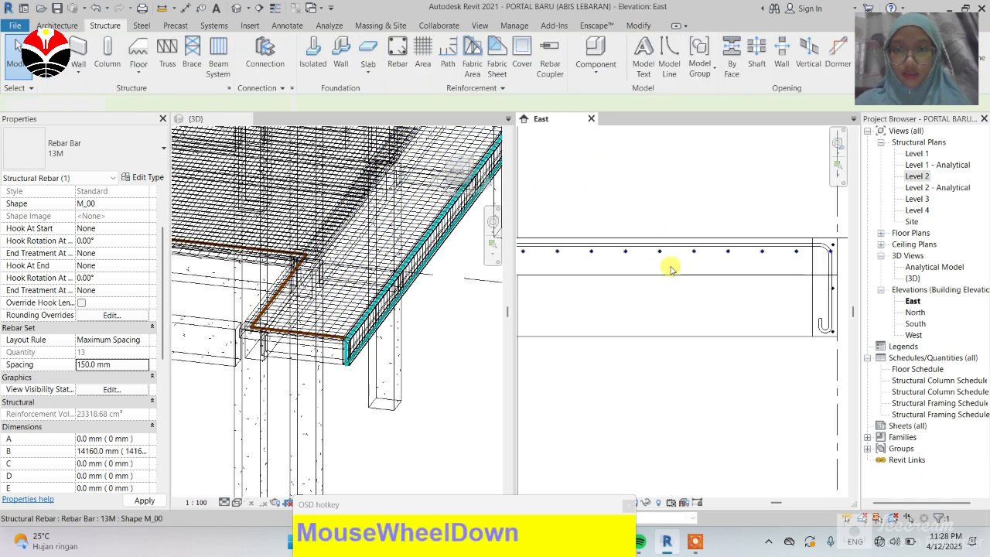
{"action": "scroll", "coordinate": [781, 263], "scroll_direction": "down", "scroll_amount": 2}
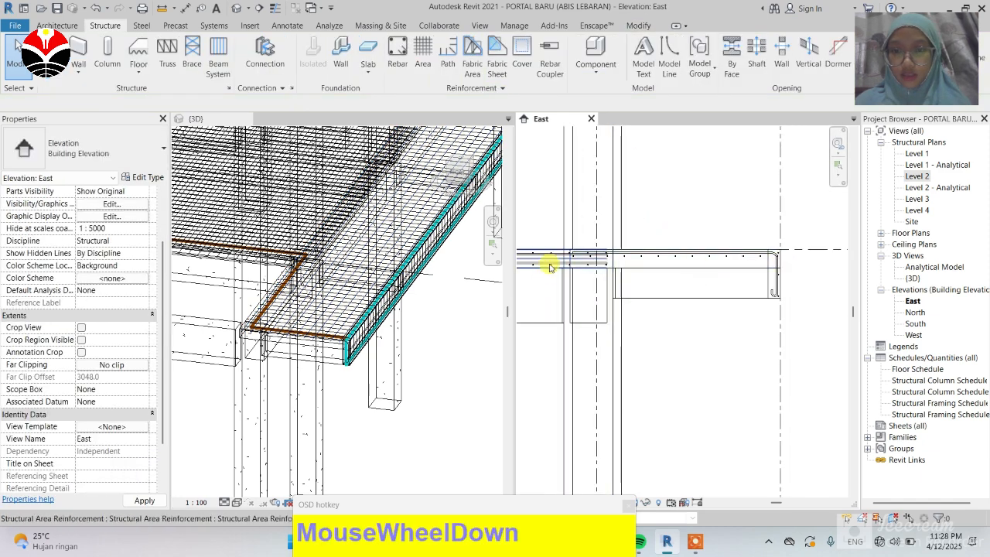
{"action": "scroll", "coordinate": [769, 260], "scroll_direction": "down", "scroll_amount": 2}
{"action": "scroll", "coordinate": [569, 265], "scroll_direction": "up", "scroll_amount": 2}
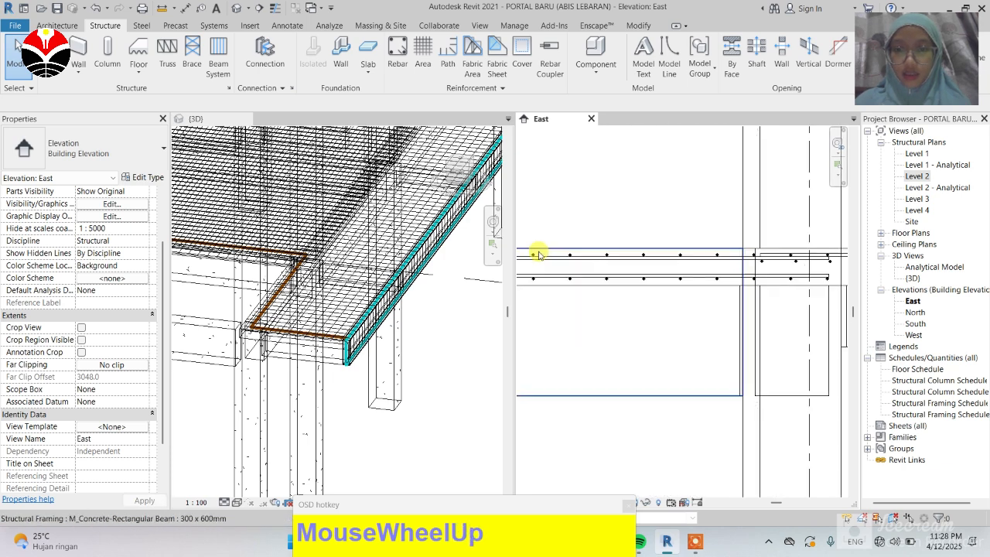
{"action": "scroll", "coordinate": [539, 254], "scroll_direction": "up", "scroll_amount": 2}
{"action": "scroll", "coordinate": [536, 250], "scroll_direction": "down", "scroll_amount": 3}
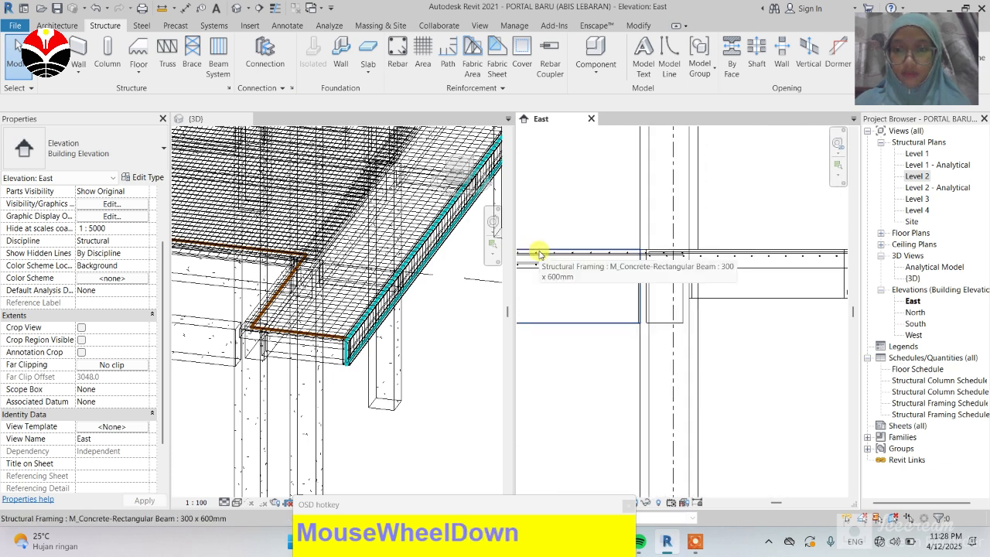
{"action": "scroll", "coordinate": [765, 274], "scroll_direction": "down", "scroll_amount": 1}
{"action": "scroll", "coordinate": [765, 259], "scroll_direction": "up", "scroll_amount": 4}
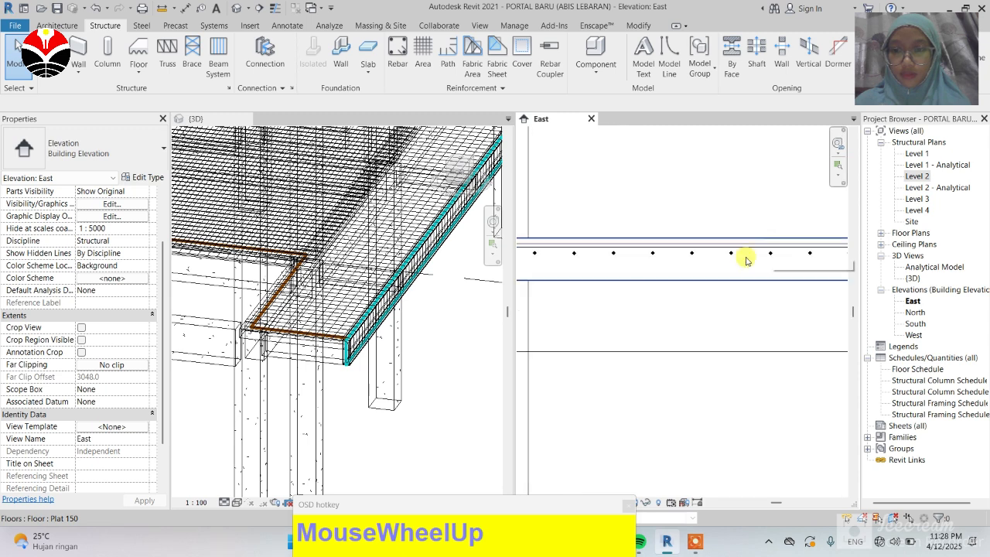
{"action": "scroll", "coordinate": [665, 259], "scroll_direction": "up", "scroll_amount": 2}
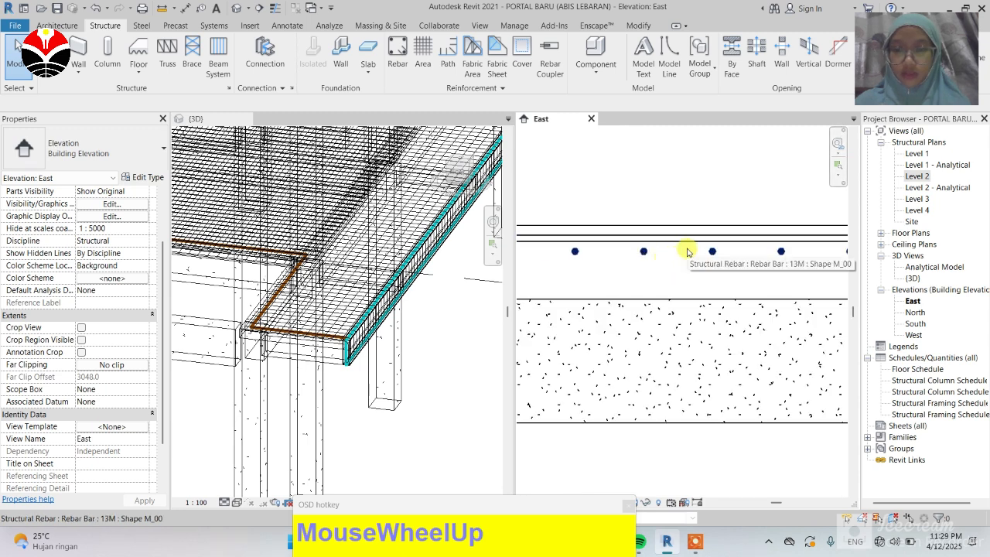
{"action": "scroll", "coordinate": [689, 251], "scroll_direction": "down", "scroll_amount": 2}
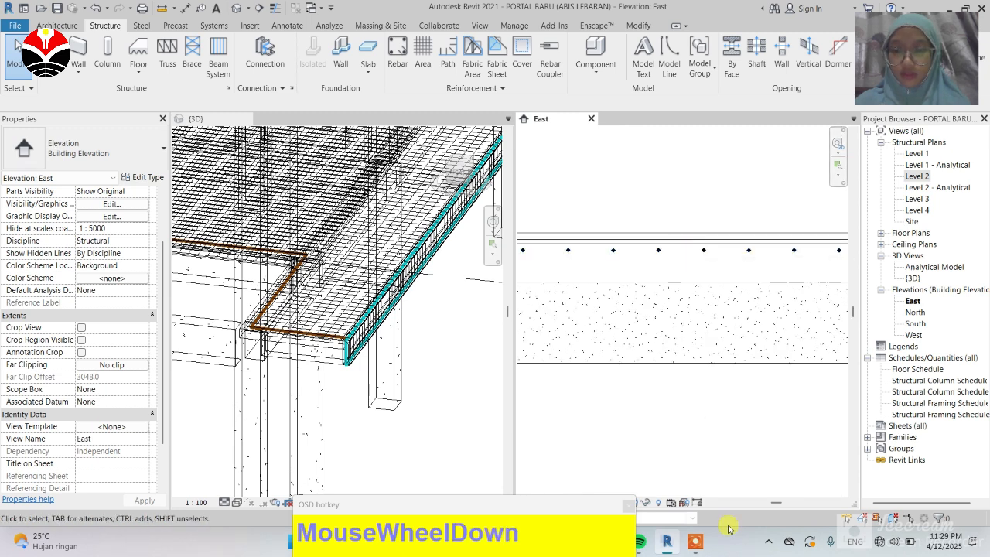
{"action": "left_click", "coordinate": [687, 251]}
{"action": "scroll", "coordinate": [694, 249], "scroll_direction": "up", "scroll_amount": 2}
{"action": "scroll", "coordinate": [694, 249], "scroll_direction": "up", "scroll_amount": 1}
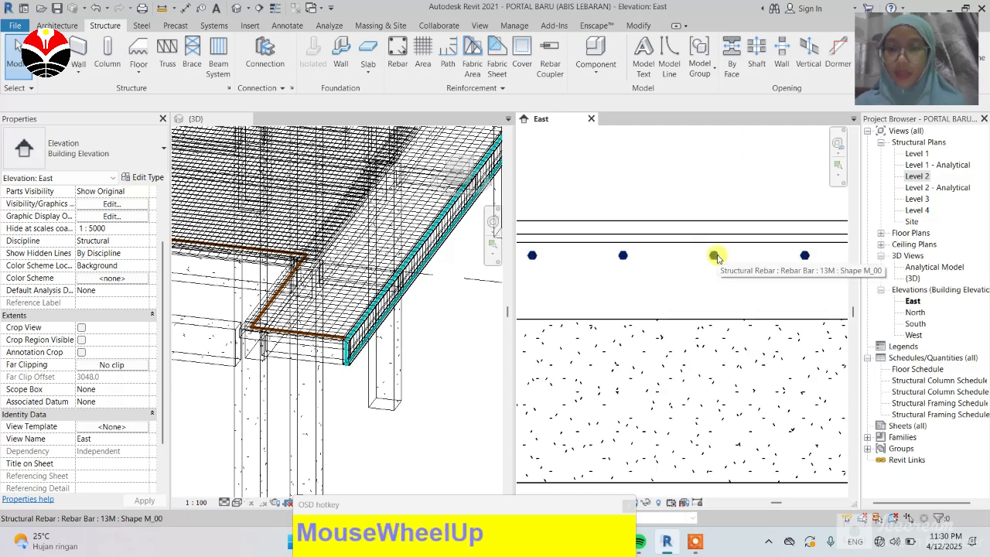
{"action": "scroll", "coordinate": [626, 268], "scroll_direction": "down", "scroll_amount": 2}
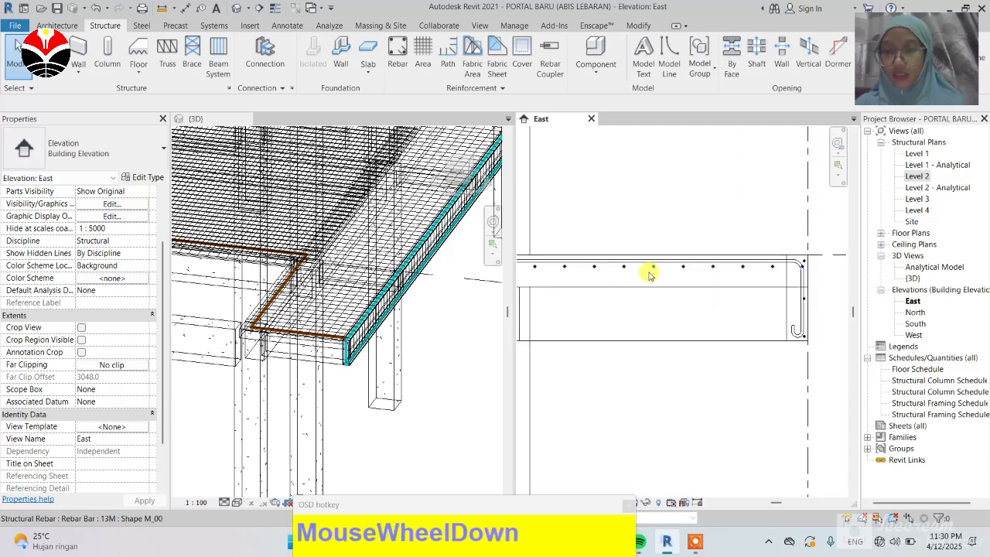
{"action": "scroll", "coordinate": [740, 270], "scroll_direction": "up", "scroll_amount": 1}
Step: Edit the straight bar set's constraints, constraining its end bar handle to the slab cover
{"action": "left_click", "coordinate": [746, 266]}
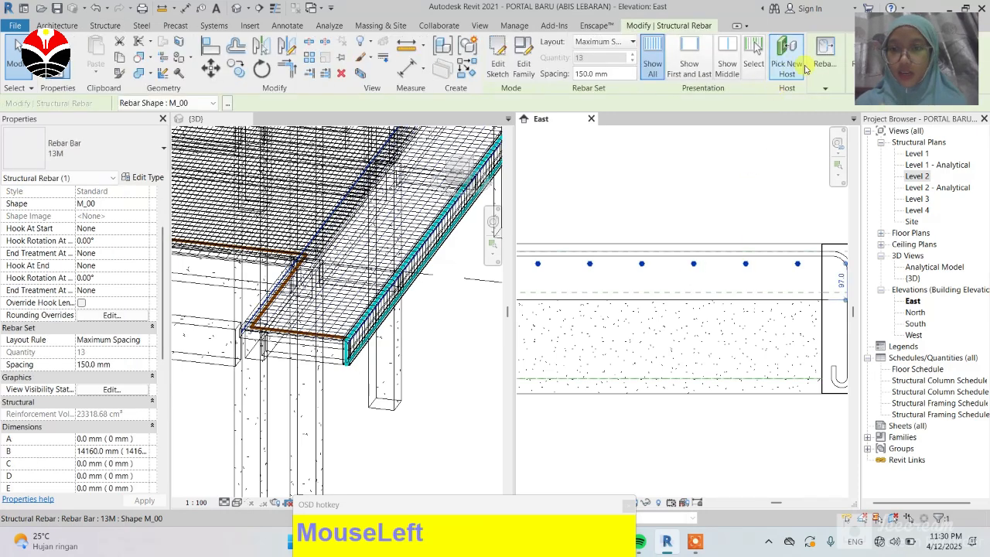
{"action": "left_click", "coordinate": [825, 77]}
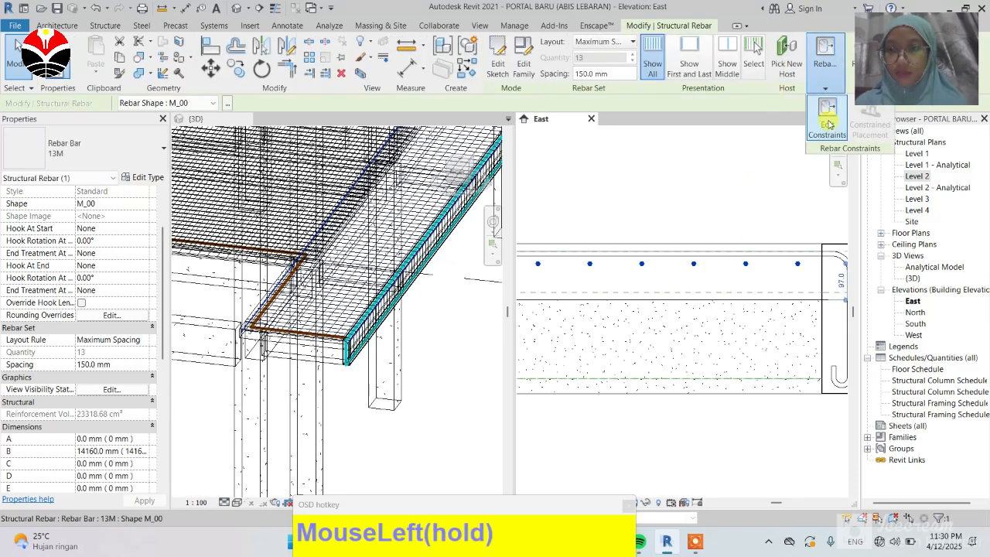
{"action": "left_click", "coordinate": [827, 124]}
{"action": "left_click", "coordinate": [825, 265]}
{"action": "scroll", "coordinate": [822, 262], "scroll_direction": "up", "scroll_amount": 5}
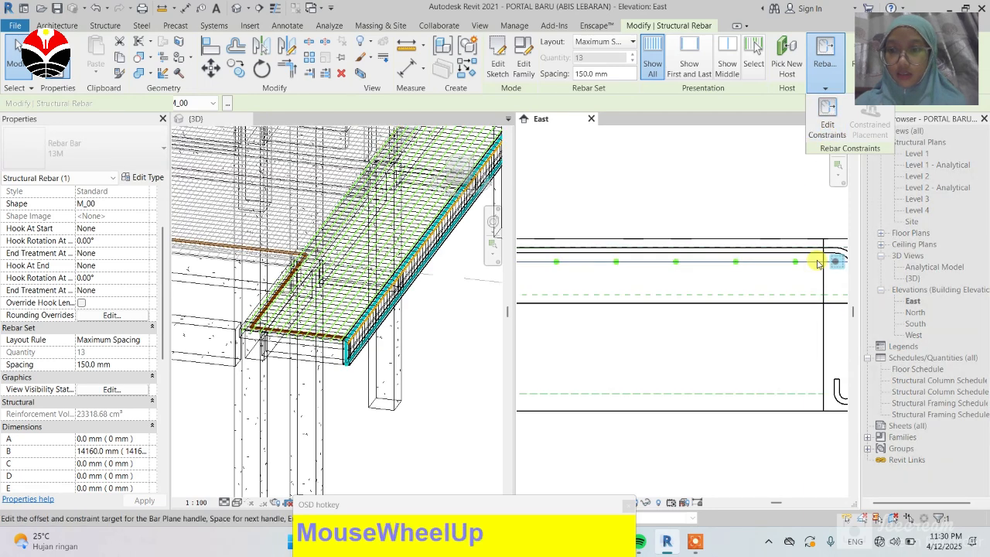
{"action": "scroll", "coordinate": [710, 248], "scroll_direction": "down", "scroll_amount": 4}
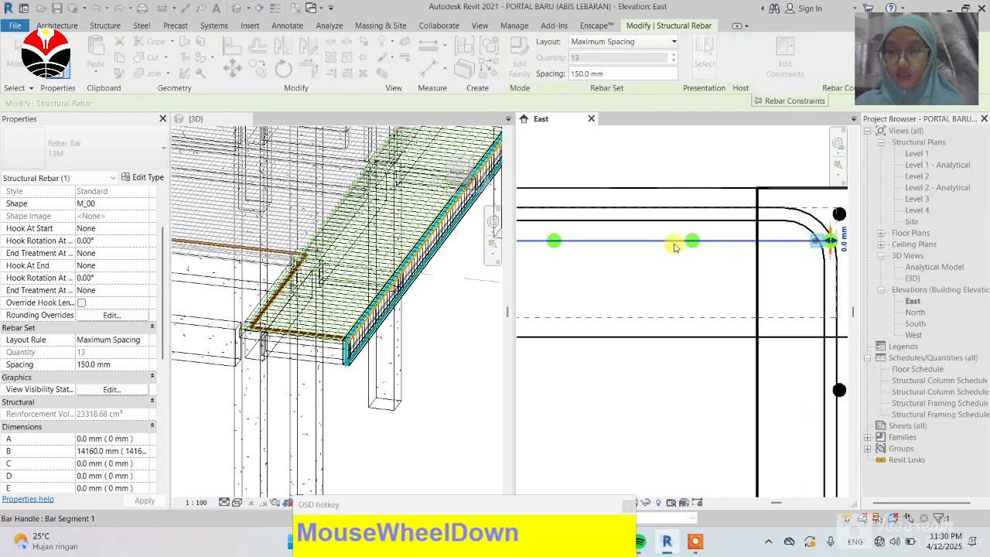
{"action": "scroll", "coordinate": [764, 246], "scroll_direction": "up", "scroll_amount": 1}
{"action": "scroll", "coordinate": [764, 245], "scroll_direction": "up", "scroll_amount": 5}
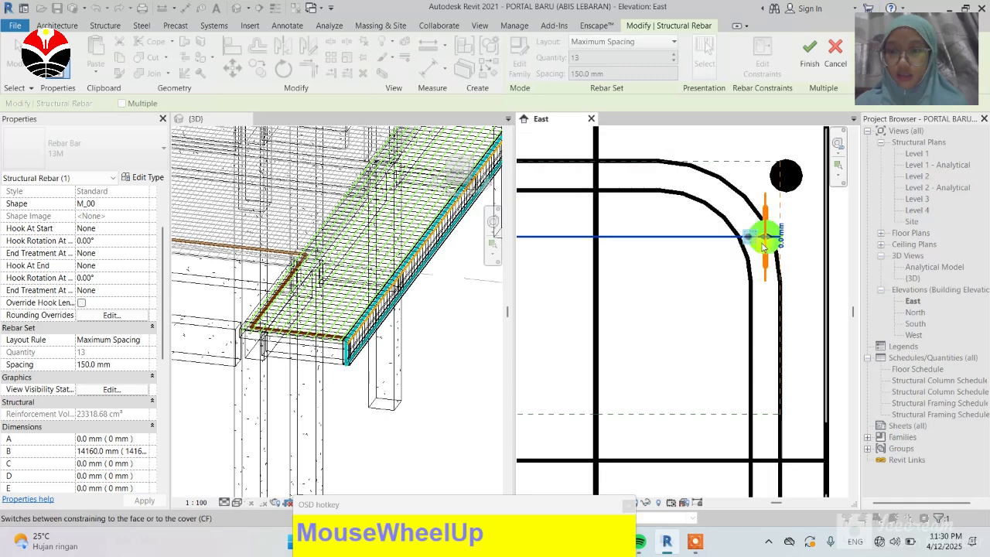
{"action": "left_click", "coordinate": [796, 233]}
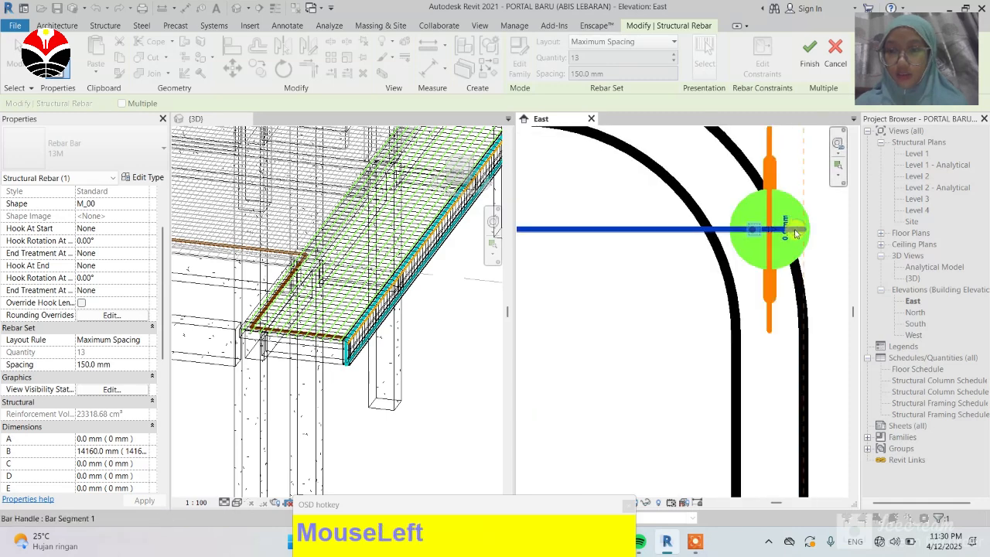
{"action": "left_click", "coordinate": [771, 297]}
{"action": "scroll", "coordinate": [772, 295], "scroll_direction": "down", "scroll_amount": 3}
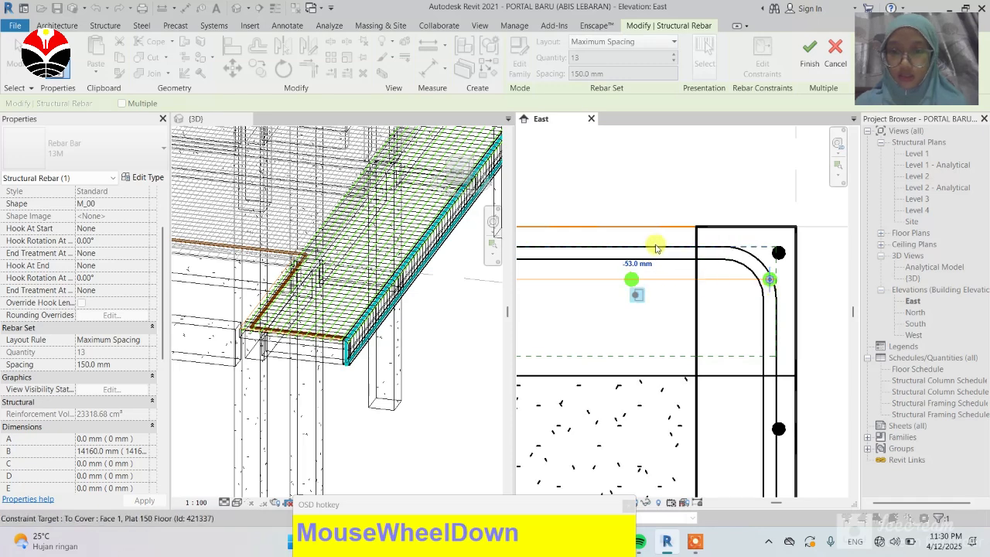
Step: Select the bar segment handle and set its offset from the cover to 10 mm
{"action": "left_click", "coordinate": [752, 249]}
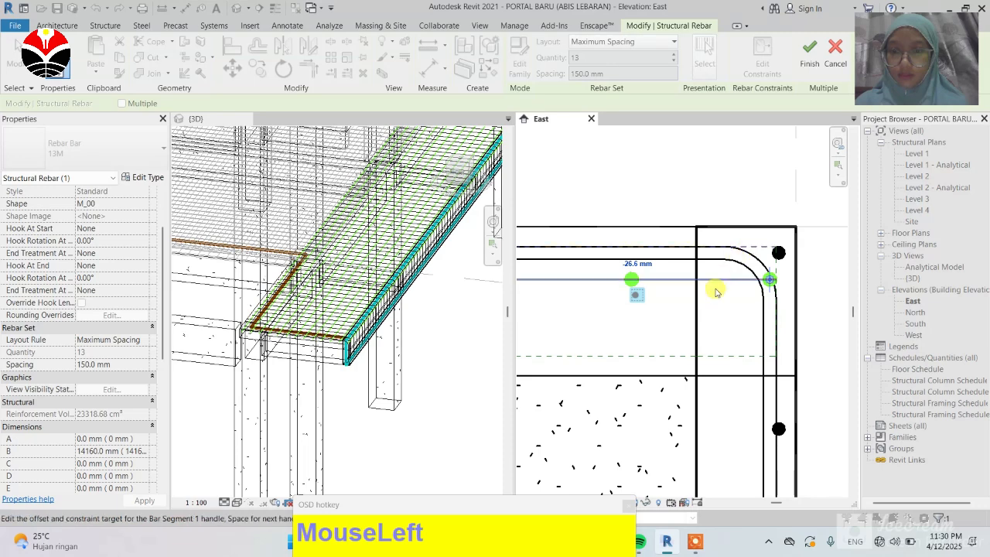
{"action": "left_click", "coordinate": [636, 265]}
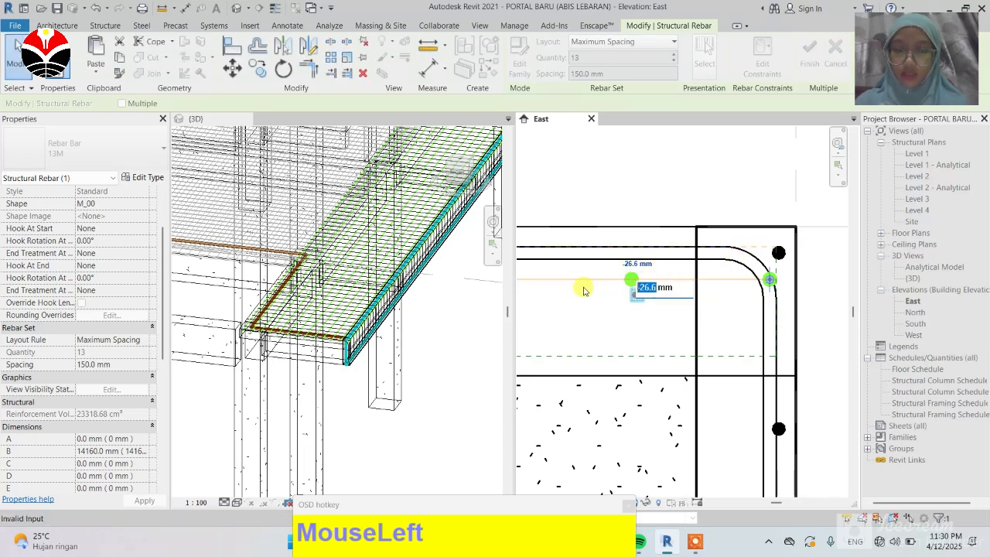
{"action": "type", "text": "10"}
{"action": "key", "text": "Return"}
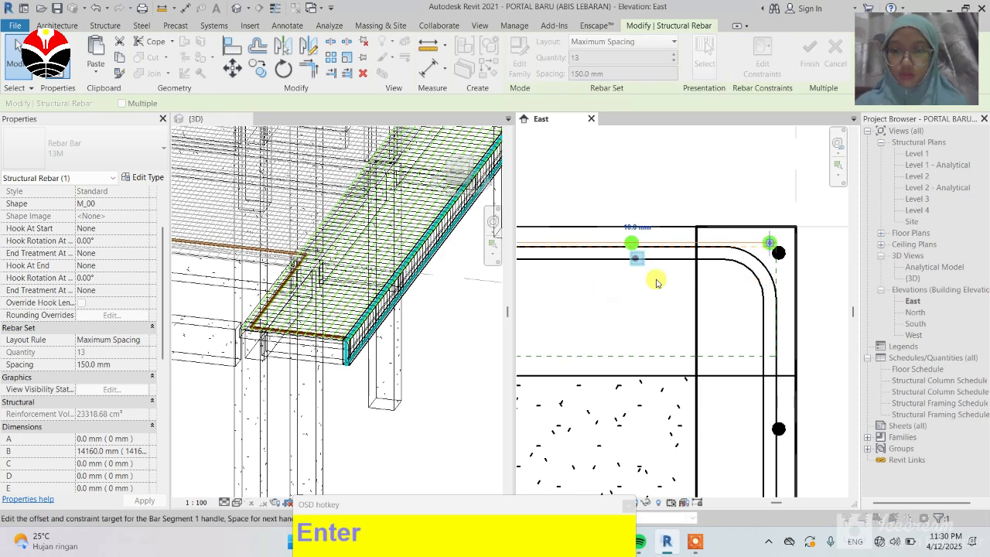
Step: Set the bar segment handle's offset to 11 mm and finish editing the rebar constraints
{"action": "scroll", "coordinate": [739, 278], "scroll_direction": "down", "scroll_amount": 2}
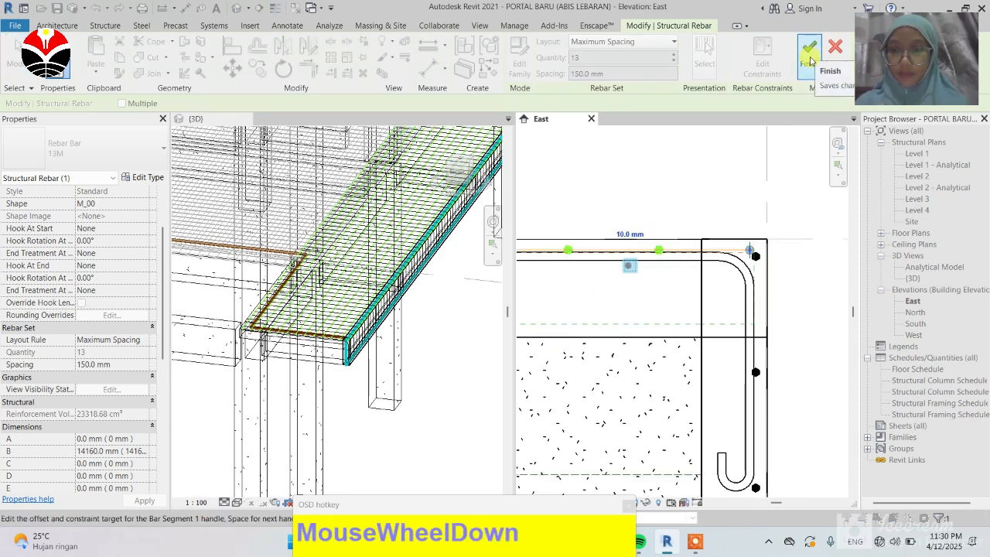
{"action": "scroll", "coordinate": [678, 238], "scroll_direction": "up", "scroll_amount": 3}
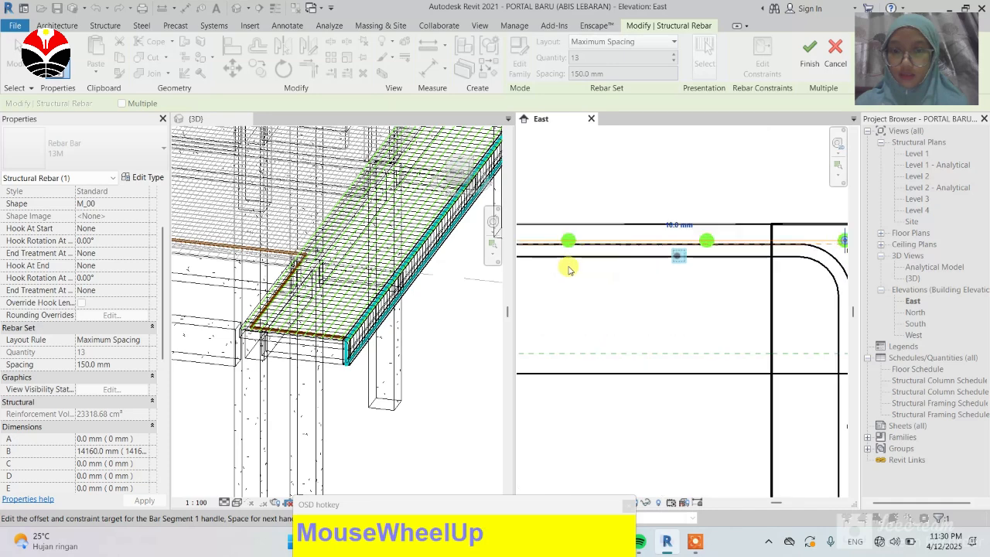
{"action": "left_click", "coordinate": [643, 220]}
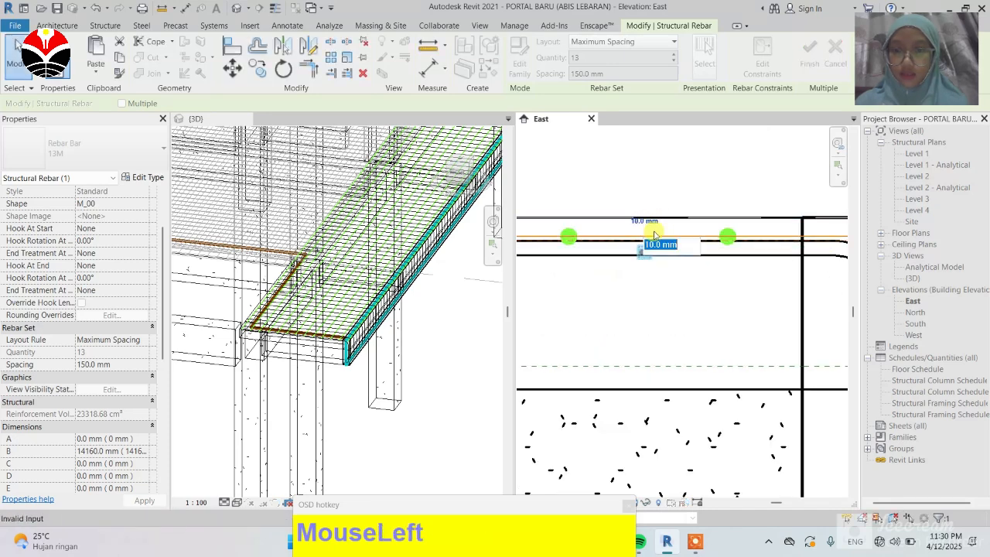
{"action": "left_click_drag", "start_coordinate": [659, 244], "coordinate": [637, 248]}
{"action": "type", "text": "11"}
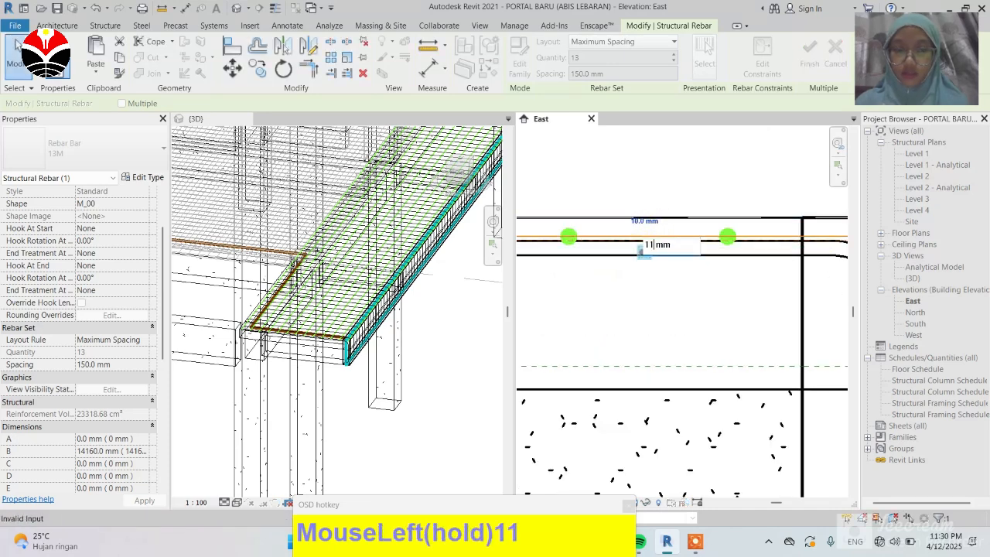
{"action": "key", "text": "Return"}
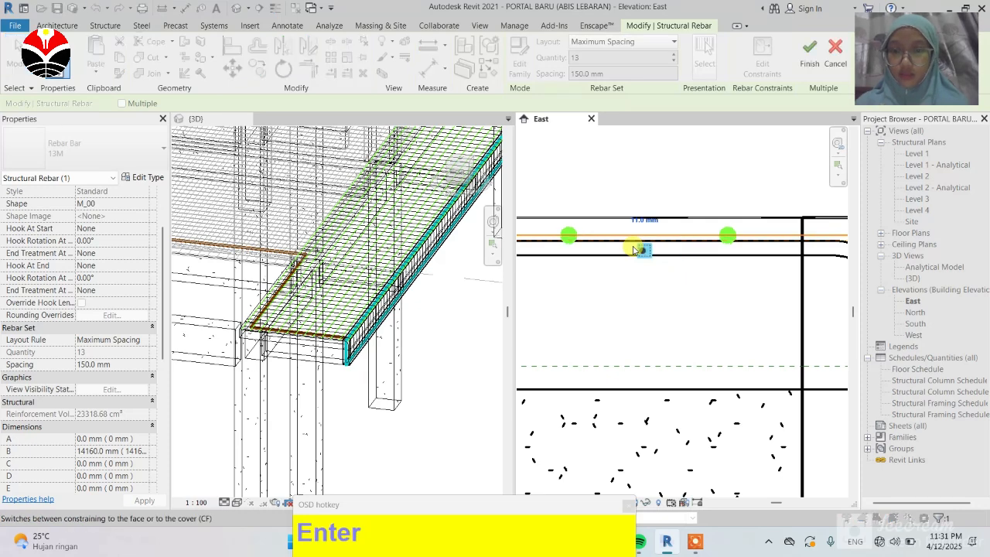
{"action": "left_click", "coordinate": [642, 220]}
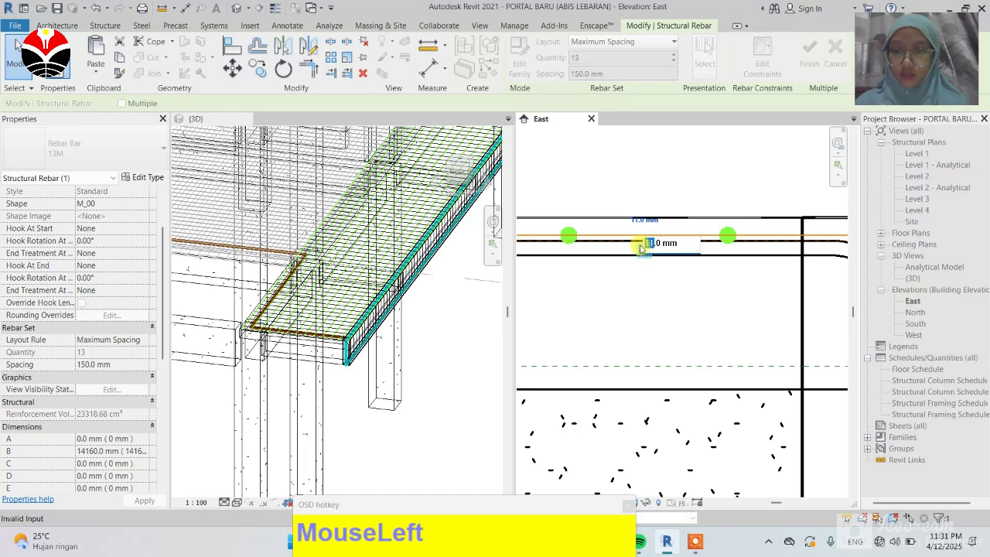
{"action": "type", "text": "1"}
{"action": "key", "text": "Return"}
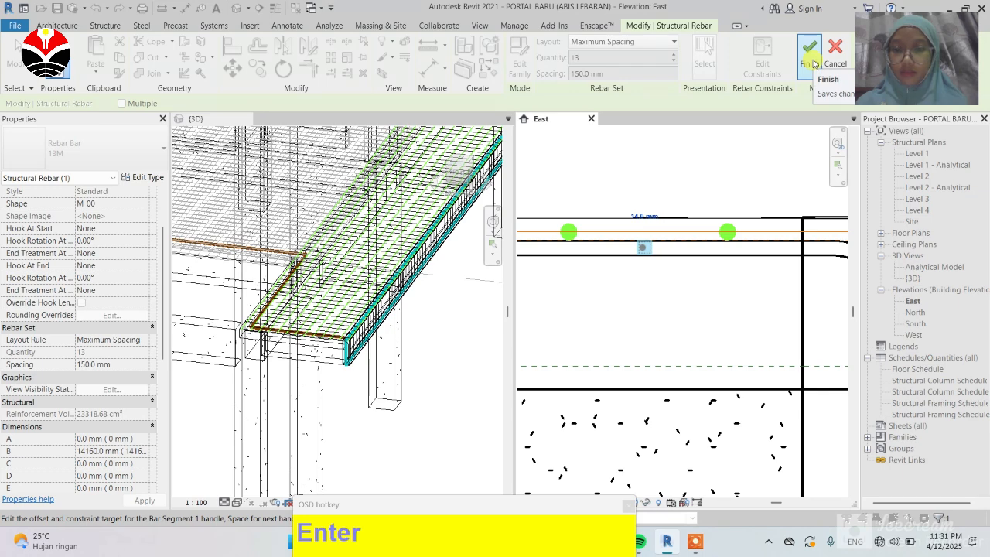
{"action": "left_click_drag", "start_coordinate": [811, 63], "coordinate": [734, 320]}
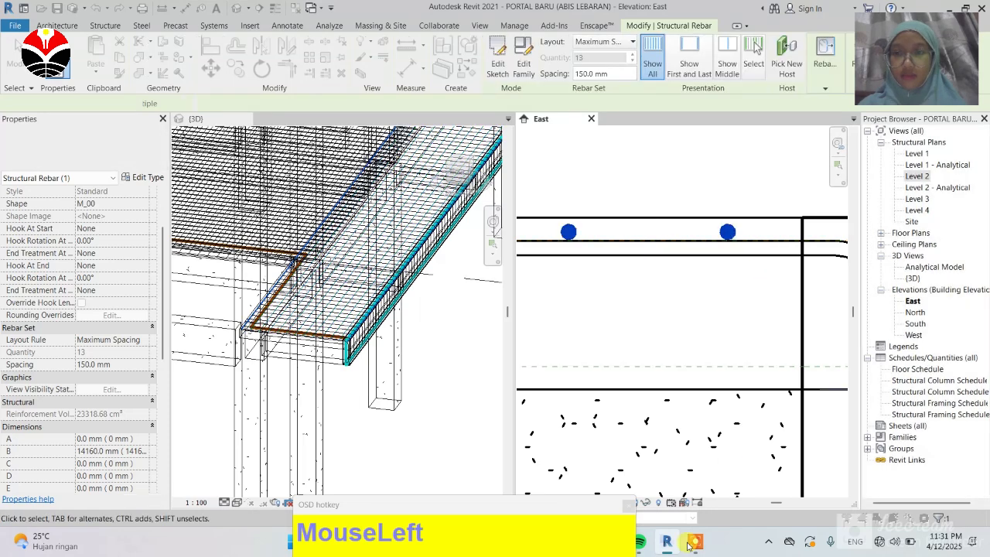
Step: Remove the first and last bars from the straight bar set at both slab ends
{"action": "scroll", "coordinate": [774, 280], "scroll_direction": "down", "scroll_amount": 4}
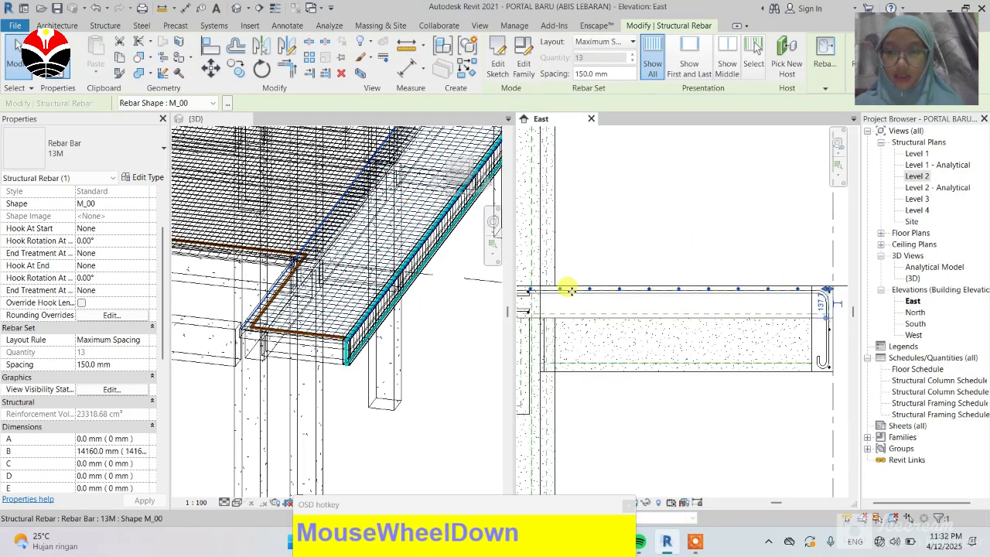
{"action": "scroll", "coordinate": [541, 283], "scroll_direction": "up", "scroll_amount": 4}
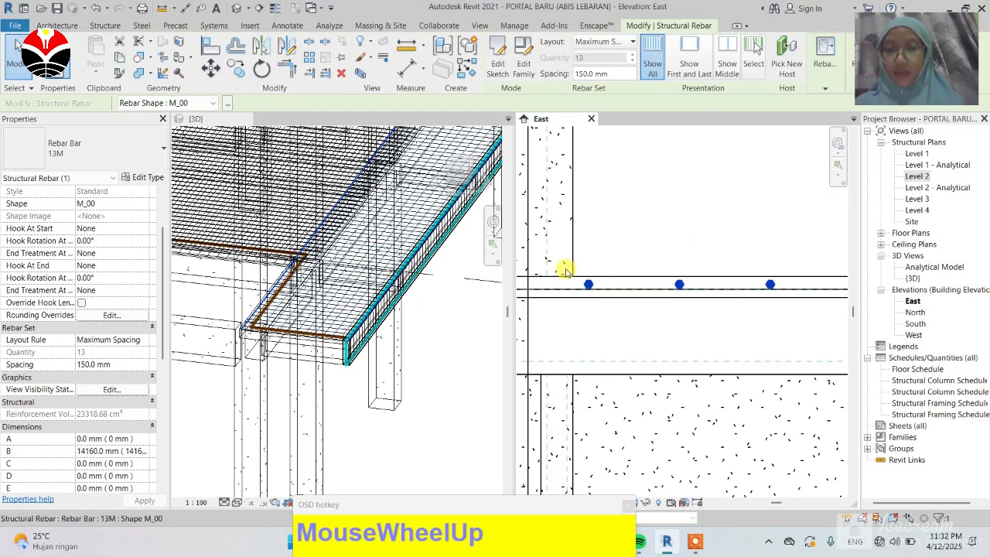
{"action": "scroll", "coordinate": [564, 268], "scroll_direction": "down", "scroll_amount": 4}
{"action": "scroll", "coordinate": [754, 277], "scroll_direction": "up", "scroll_amount": 5}
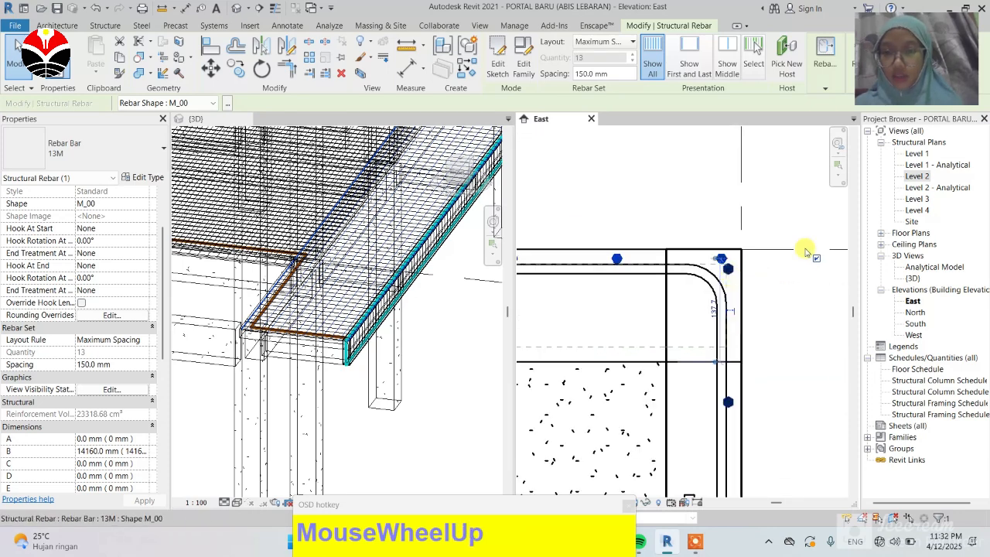
{"action": "left_click", "coordinate": [816, 262]}
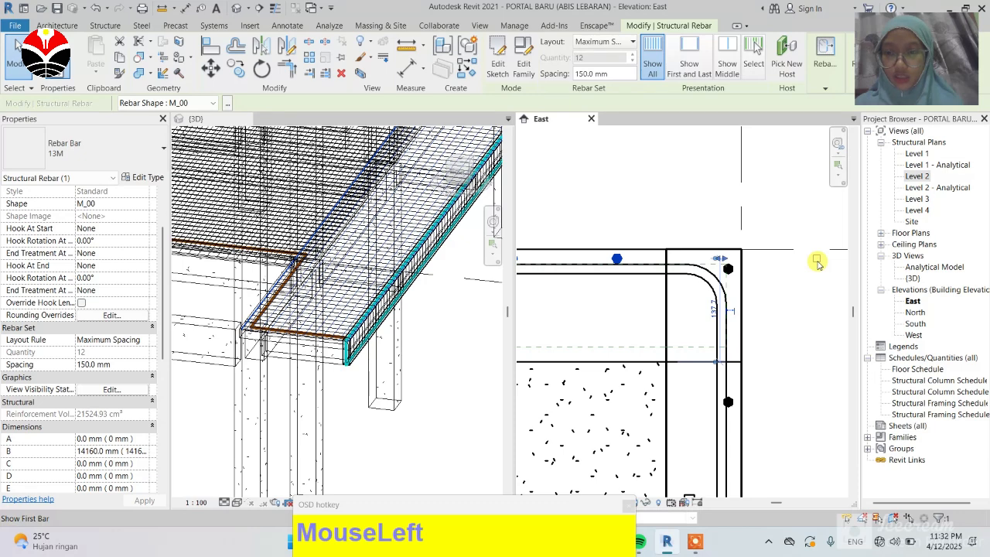
{"action": "scroll", "coordinate": [824, 264], "scroll_direction": "down", "scroll_amount": 5}
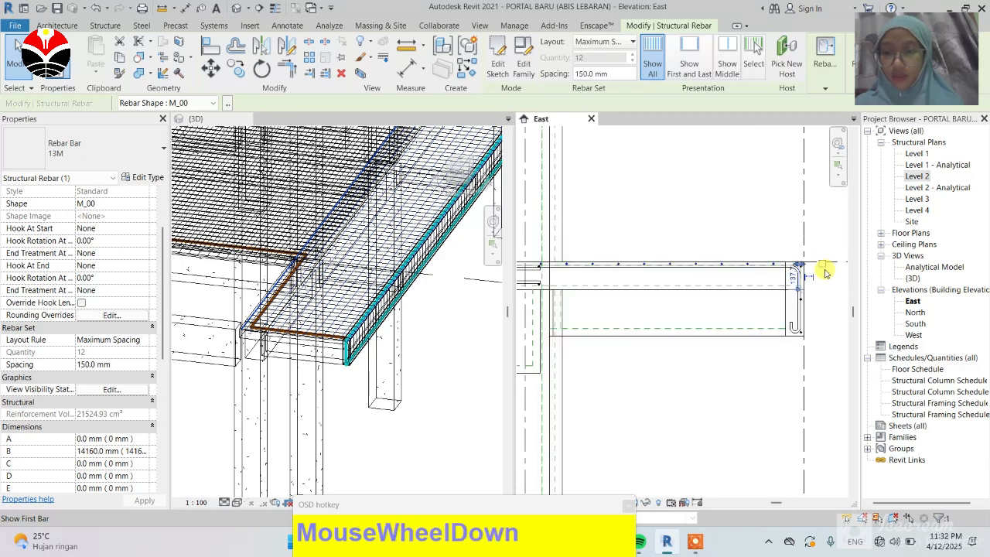
{"action": "scroll", "coordinate": [644, 279], "scroll_direction": "up", "scroll_amount": 4}
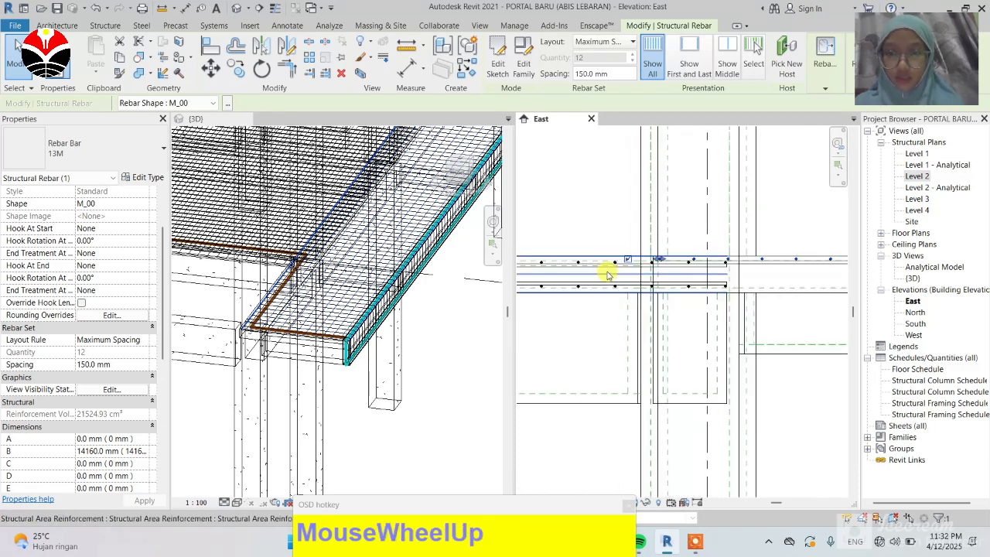
{"action": "left_click", "coordinate": [642, 250]}
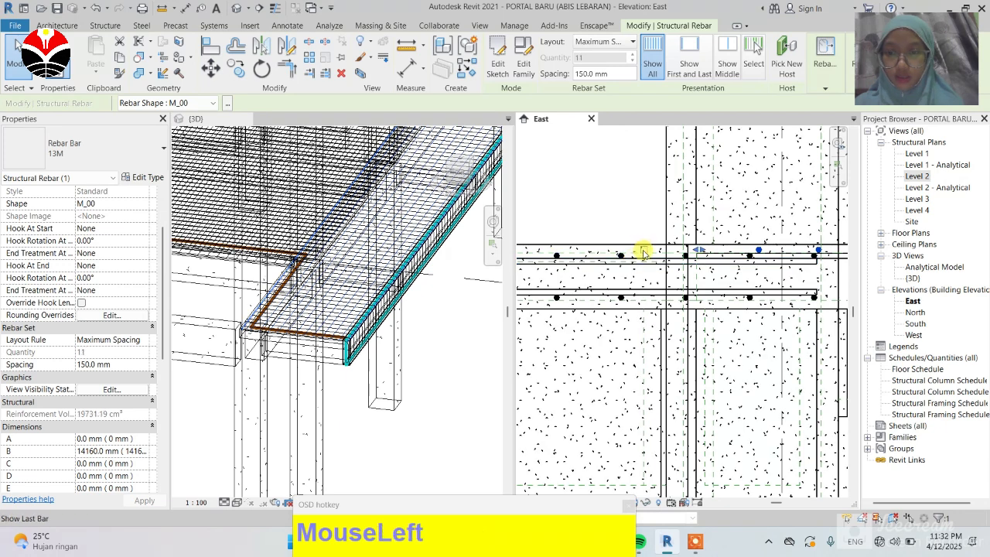
{"action": "scroll", "coordinate": [646, 214], "scroll_direction": "down", "scroll_amount": 2}
{"action": "left_click", "coordinate": [614, 187]}
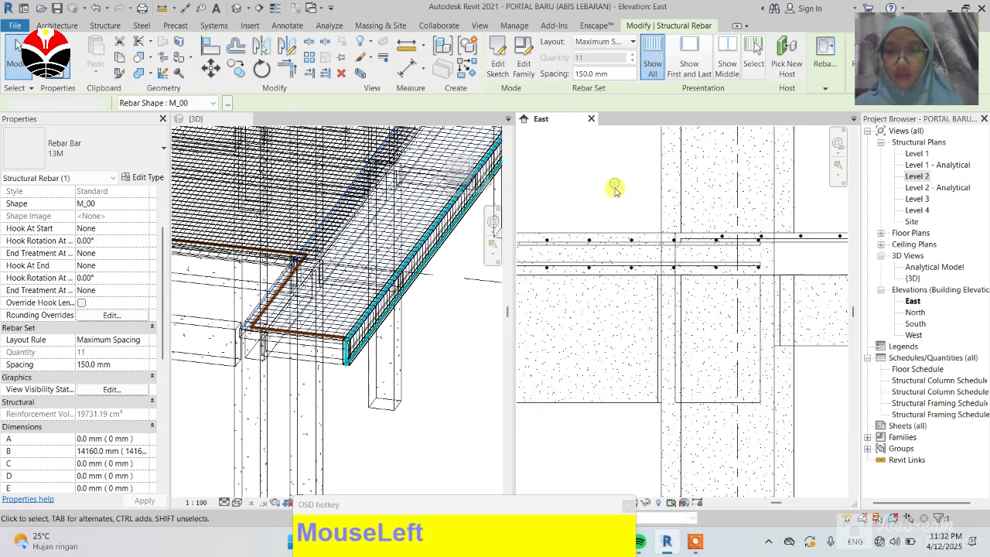
Step: Review the slab-edge bars in the East elevation, close that view, and inspect the slab edge in 3D
{"action": "scroll", "coordinate": [597, 239], "scroll_direction": "down", "scroll_amount": 3}
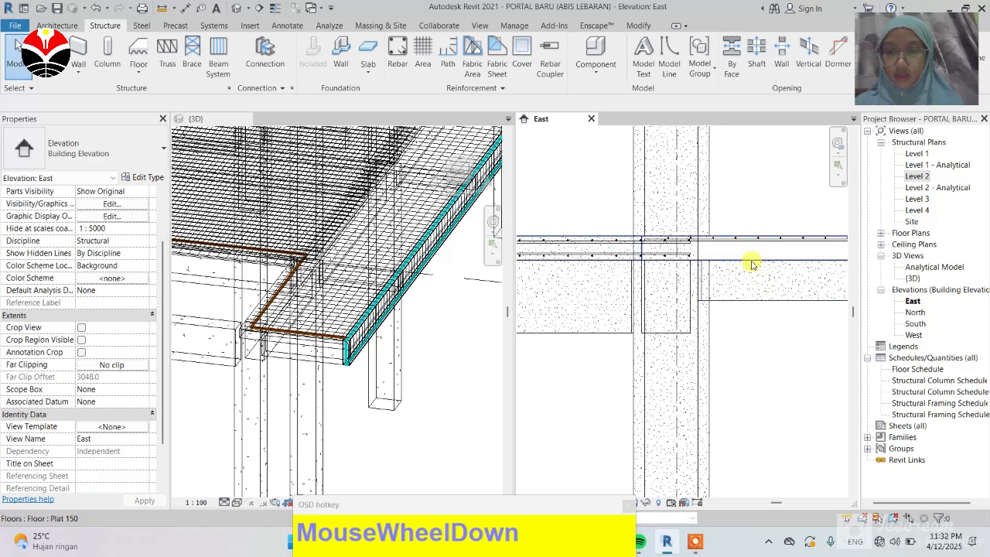
{"action": "scroll", "coordinate": [666, 268], "scroll_direction": "down", "scroll_amount": 1}
{"action": "scroll", "coordinate": [812, 258], "scroll_direction": "up", "scroll_amount": 2}
{"action": "scroll", "coordinate": [812, 257], "scroll_direction": "up", "scroll_amount": 2}
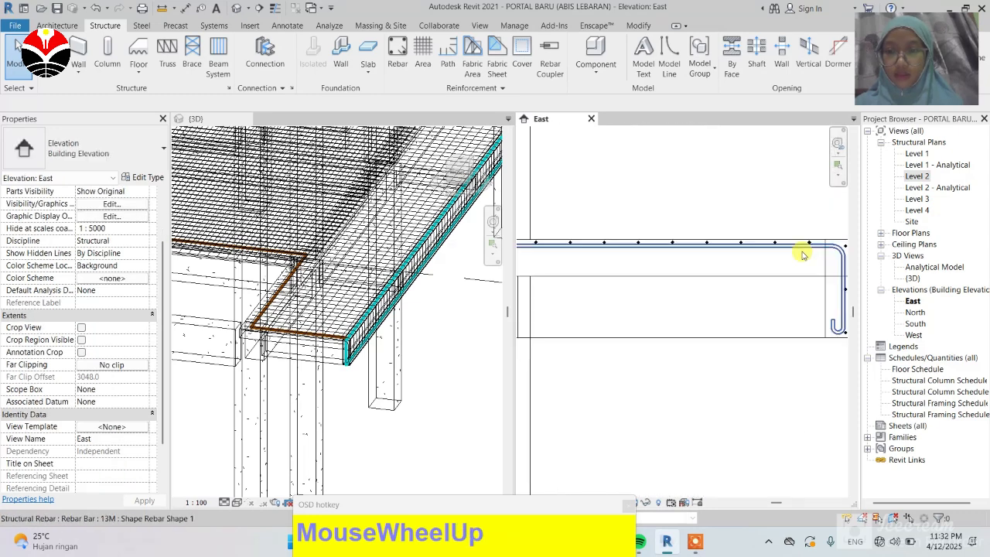
{"action": "scroll", "coordinate": [707, 248], "scroll_direction": "down", "scroll_amount": 5}
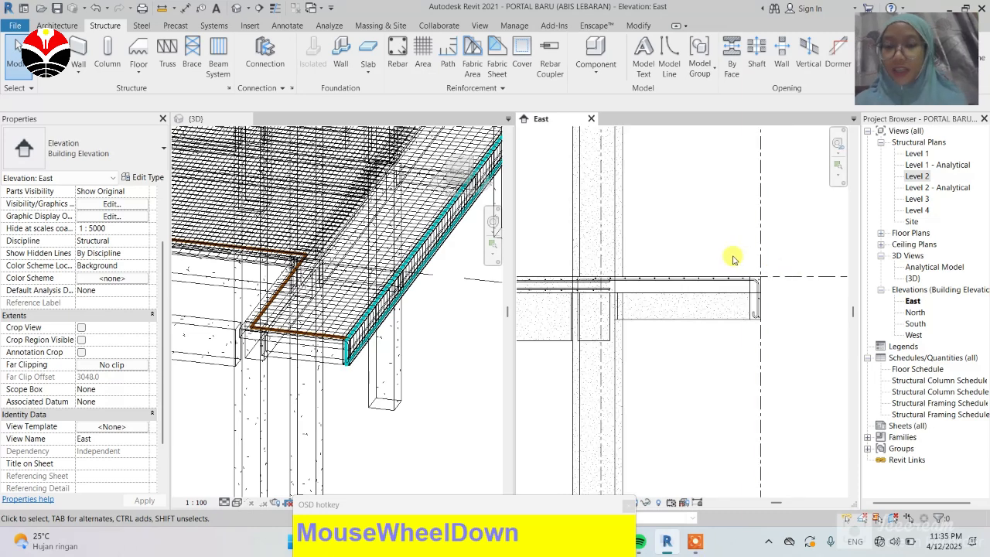
{"action": "scroll", "coordinate": [696, 278], "scroll_direction": "down", "scroll_amount": 2}
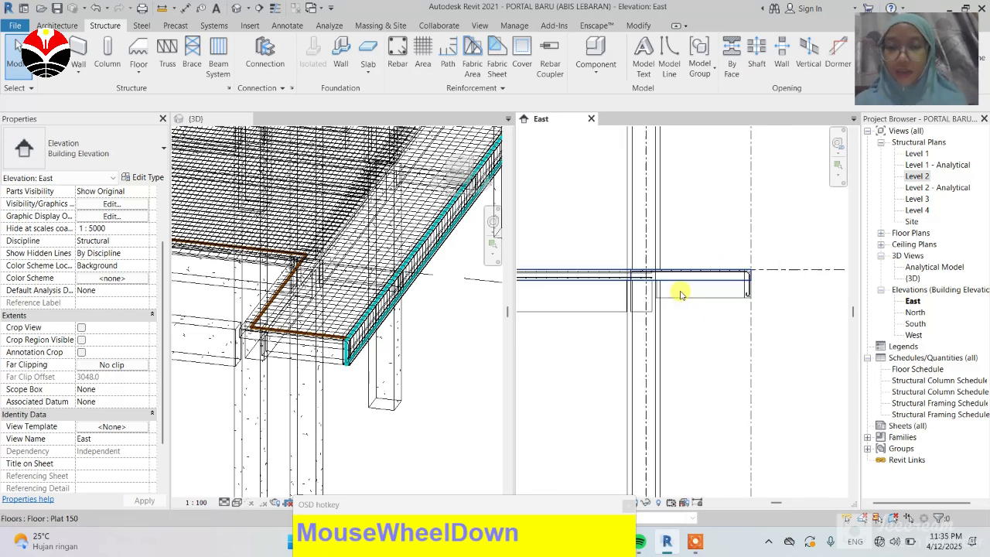
{"action": "scroll", "coordinate": [541, 276], "scroll_direction": "up", "scroll_amount": 2}
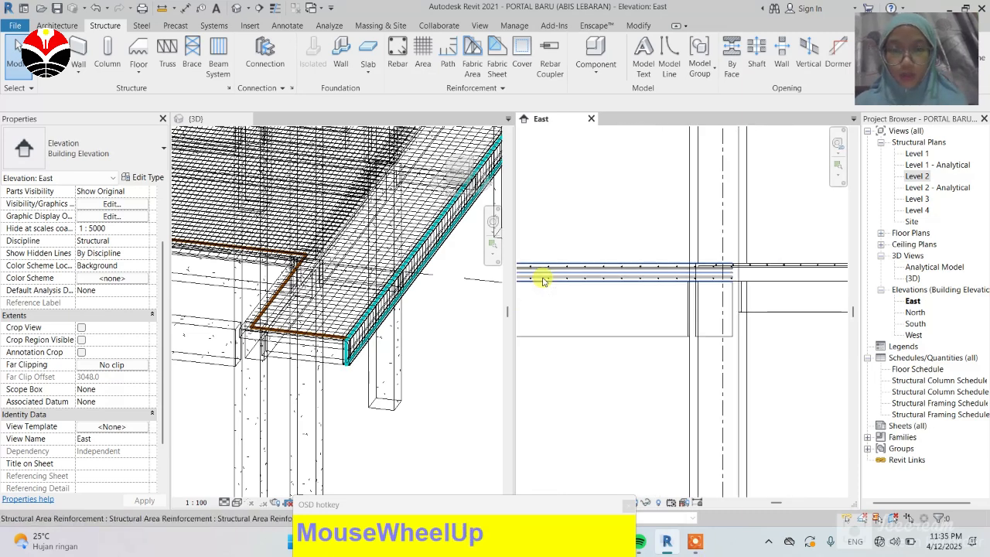
{"action": "left_click", "coordinate": [616, 174]}
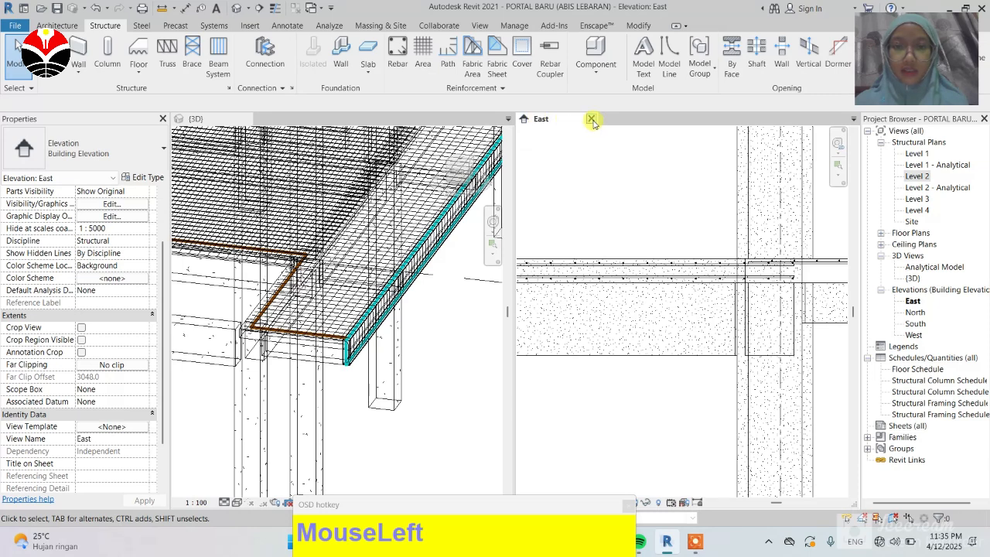
{"action": "left_click", "coordinate": [590, 118]}
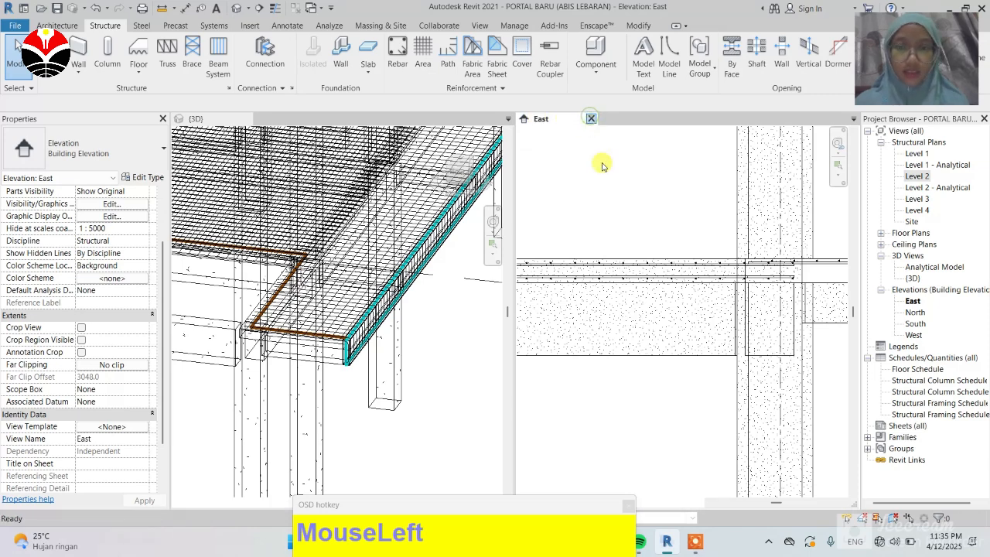
{"action": "scroll", "coordinate": [641, 260], "scroll_direction": "down", "scroll_amount": 3}
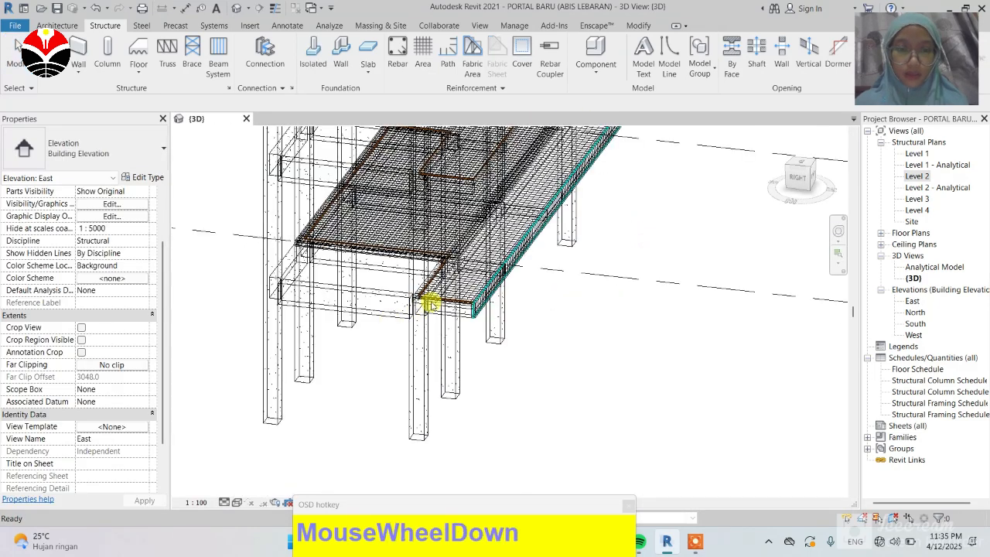
{"action": "scroll", "coordinate": [431, 304], "scroll_direction": "up", "scroll_amount": 3}
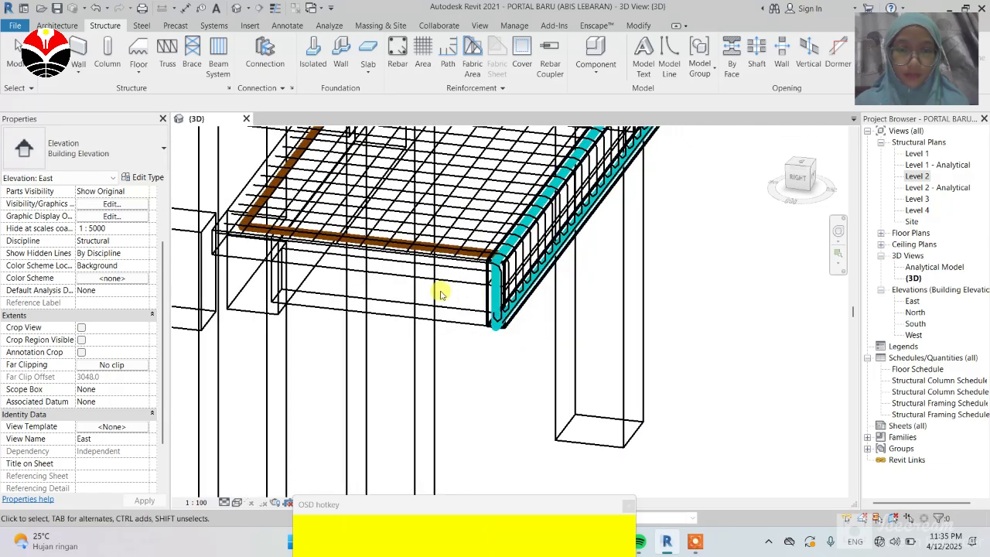
Step: Inspect the reinforcement along the Level 2 slab edge in the 3D view
{"action": "scroll", "coordinate": [353, 332], "scroll_direction": "up", "scroll_amount": 2}
{"action": "scroll", "coordinate": [380, 402], "scroll_direction": "down", "scroll_amount": 4}
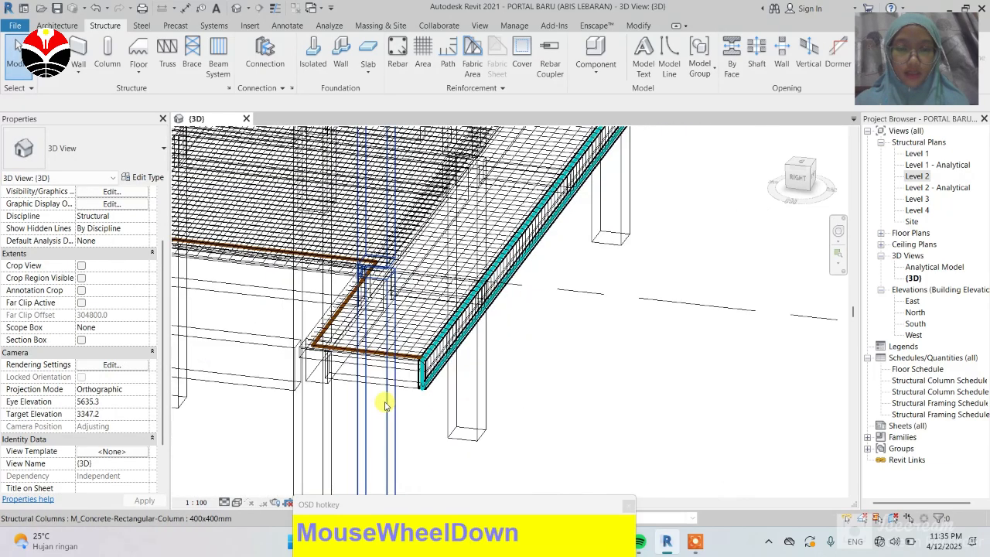
{"action": "scroll", "coordinate": [385, 404], "scroll_direction": "down", "scroll_amount": 2}
{"action": "scroll", "coordinate": [540, 180], "scroll_direction": "up", "scroll_amount": 5}
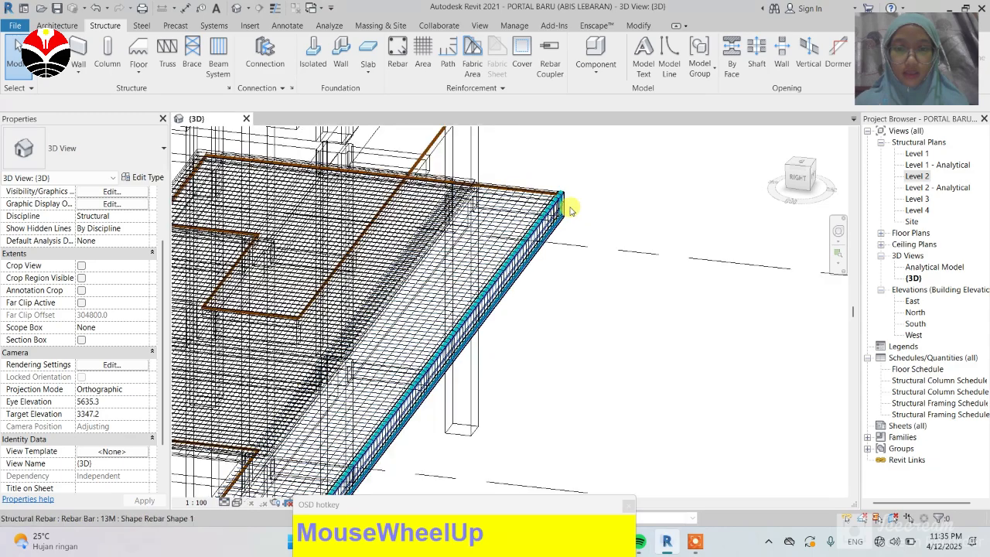
{"action": "scroll", "coordinate": [552, 230], "scroll_direction": "up", "scroll_amount": 2}
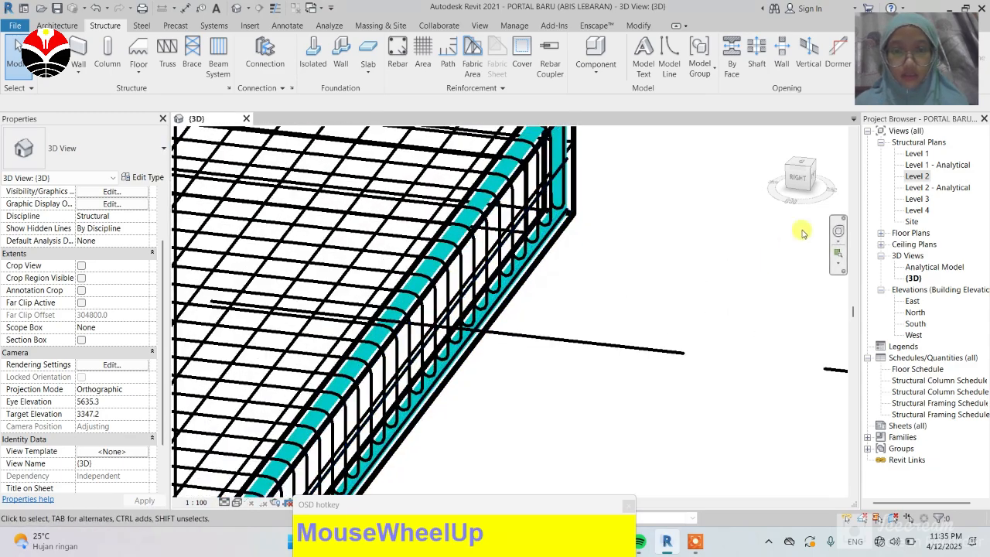
{"action": "left_click_drag", "start_coordinate": [789, 204], "coordinate": [769, 215]}
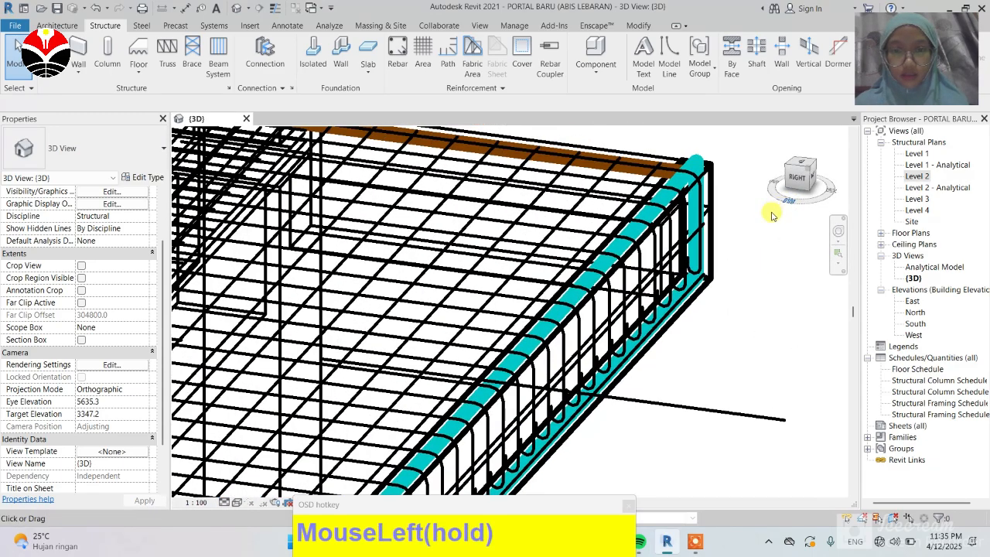
{"action": "scroll", "coordinate": [774, 218], "scroll_direction": "down", "scroll_amount": 4}
{"action": "left_click_drag", "start_coordinate": [820, 197], "coordinate": [797, 224]}
{"action": "scroll", "coordinate": [809, 248], "scroll_direction": "down", "scroll_amount": 5}
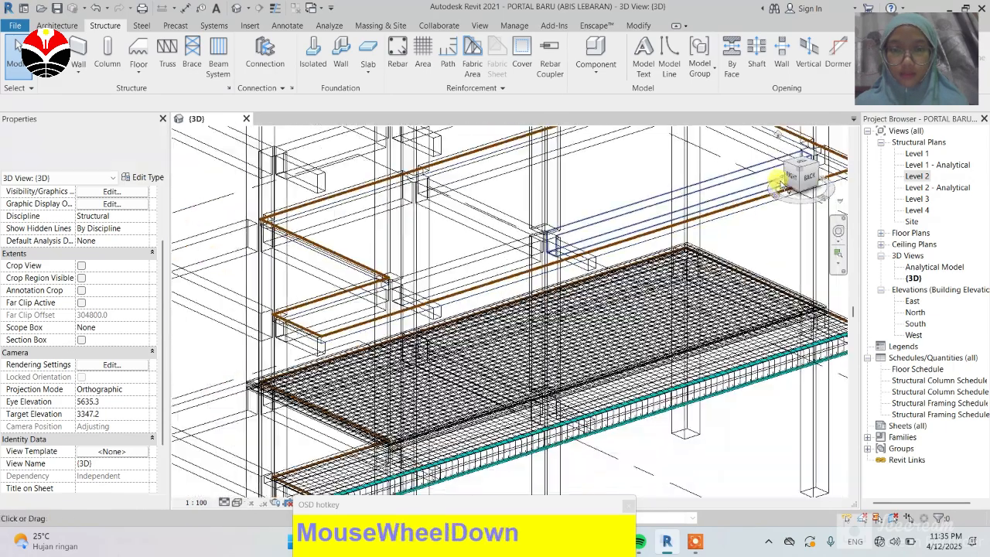
{"action": "scroll", "coordinate": [845, 263], "scroll_direction": "up", "scroll_amount": 2}
{"action": "scroll", "coordinate": [839, 262], "scroll_direction": "up", "scroll_amount": 6}
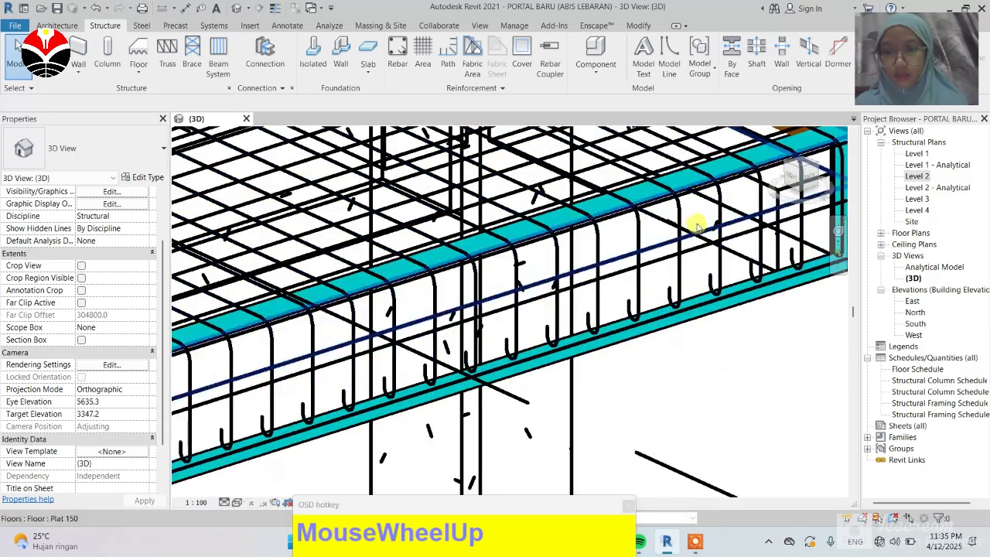
{"action": "left_click", "coordinate": [584, 271]}
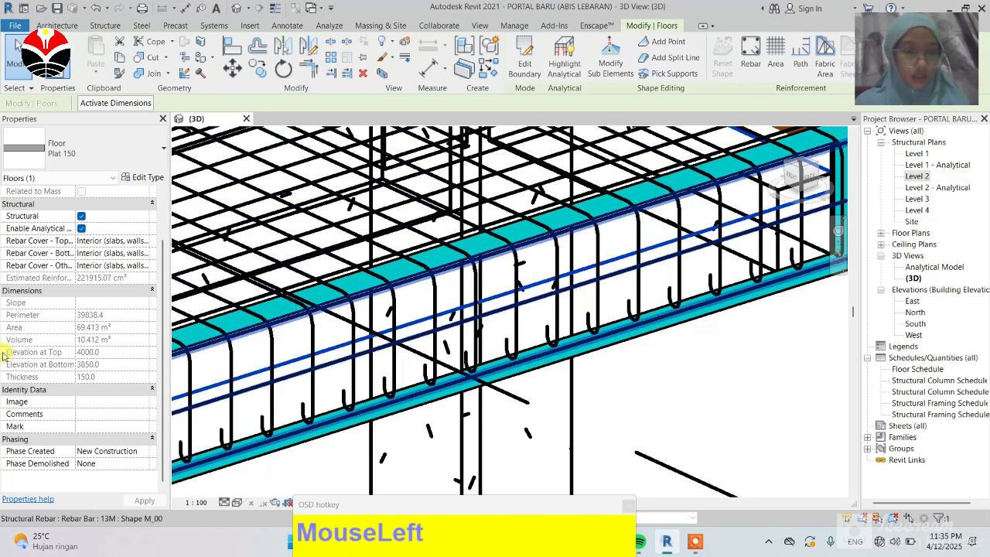
{"action": "scroll", "coordinate": [76, 338], "scroll_direction": "down", "scroll_amount": 2}
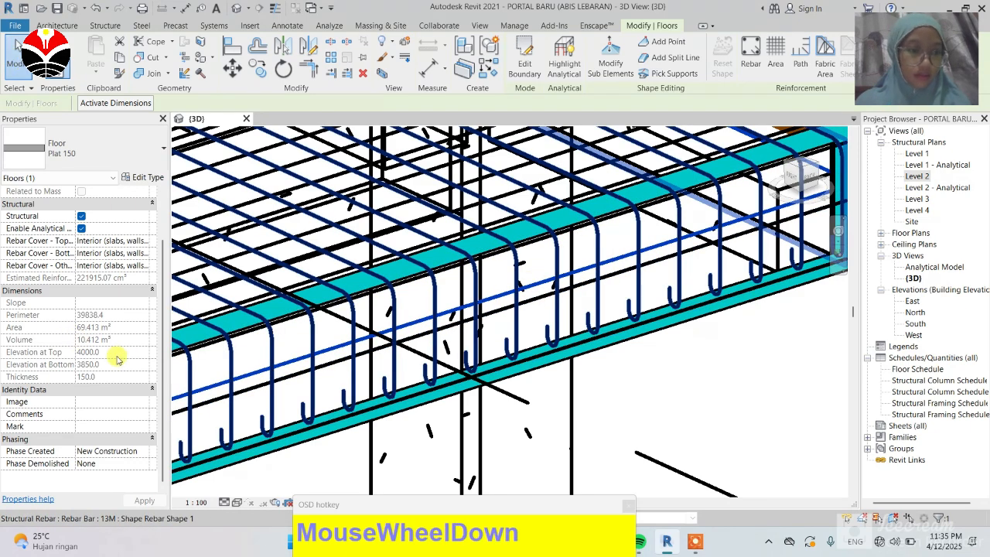
{"action": "left_click", "coordinate": [556, 288]}
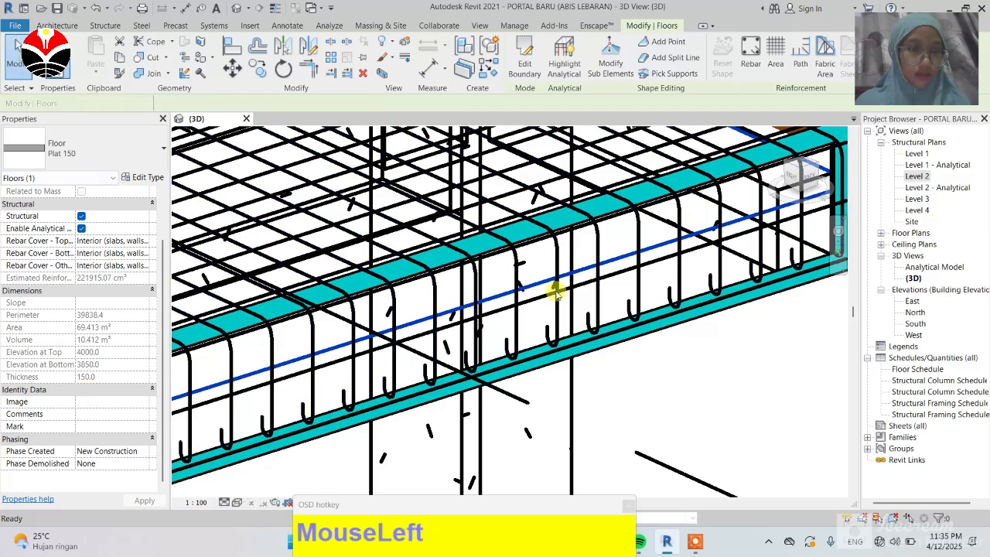
{"action": "scroll", "coordinate": [611, 263], "scroll_direction": "down", "scroll_amount": 5}
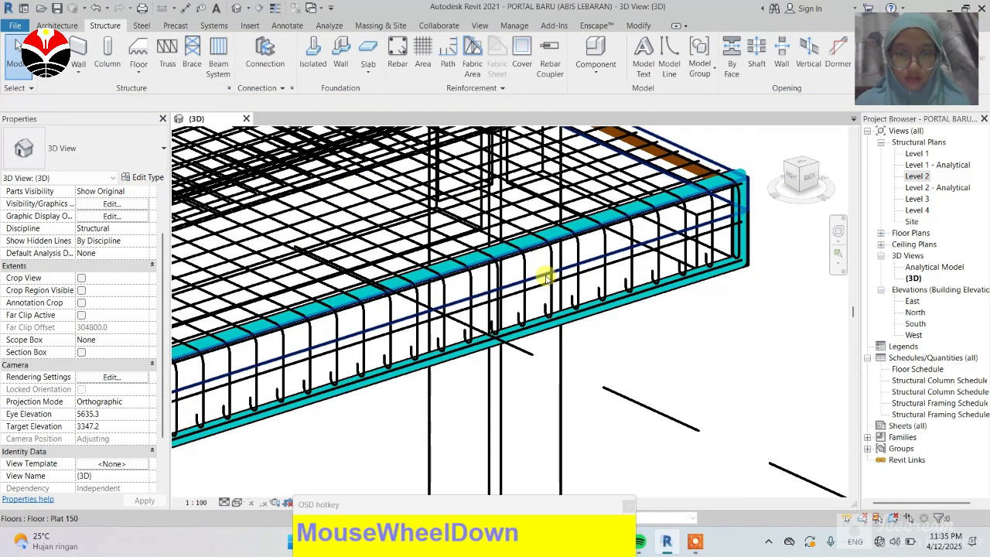
Step: Set the quantity of the straight slab-edge bar set to 4
{"action": "left_click", "coordinate": [592, 272]}
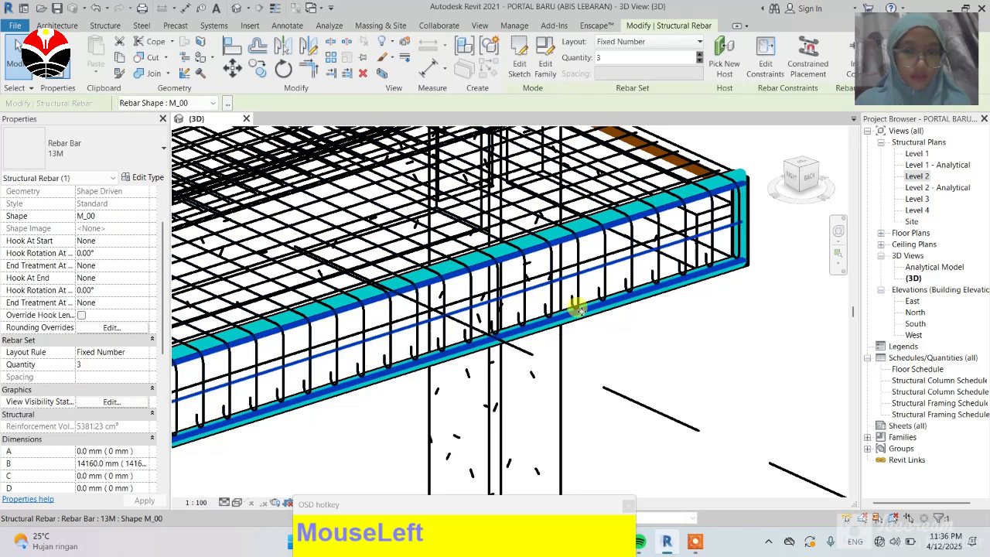
{"action": "left_click", "coordinate": [90, 364]}
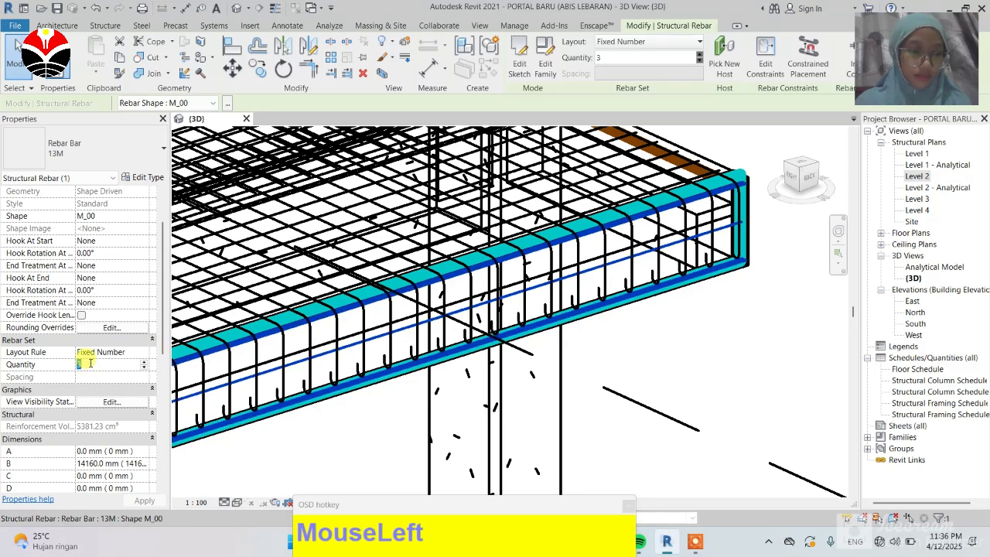
{"action": "type", "text": "4"}
{"action": "key", "text": "Return"}
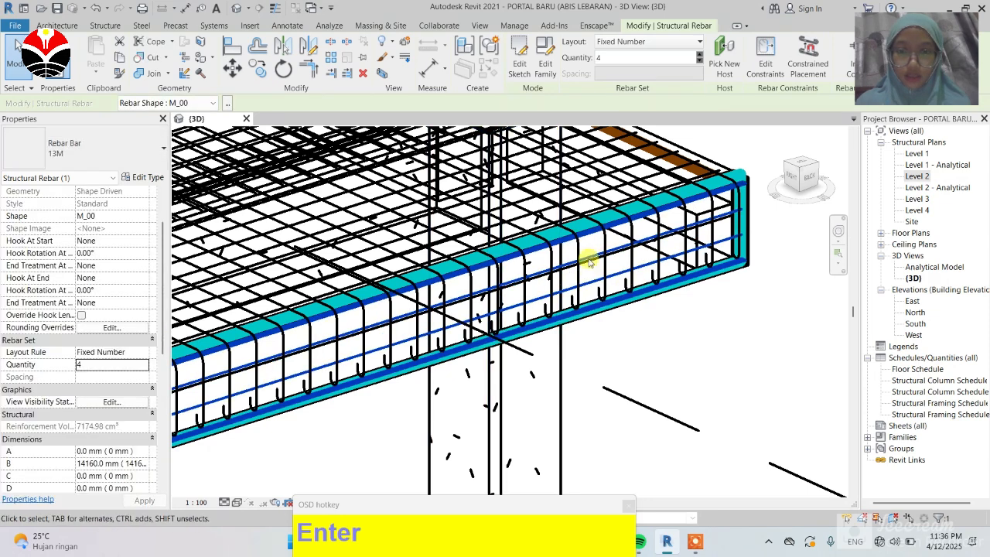
{"action": "left_click", "coordinate": [17, 48]}
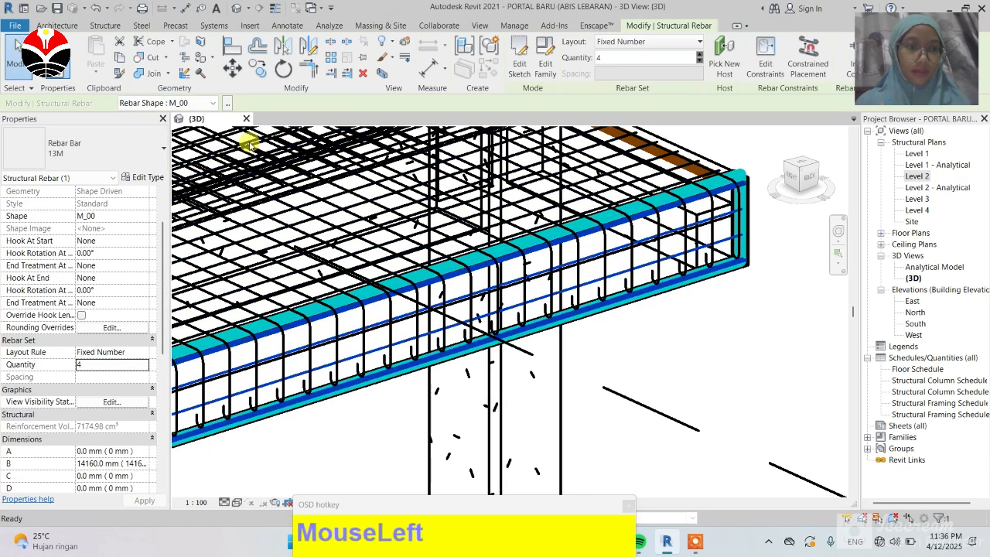
Step: Review the revised slab-edge bars around the slab in 3D
{"action": "scroll", "coordinate": [760, 251], "scroll_direction": "down", "scroll_amount": 2}
{"action": "scroll", "coordinate": [760, 251], "scroll_direction": "down", "scroll_amount": 4}
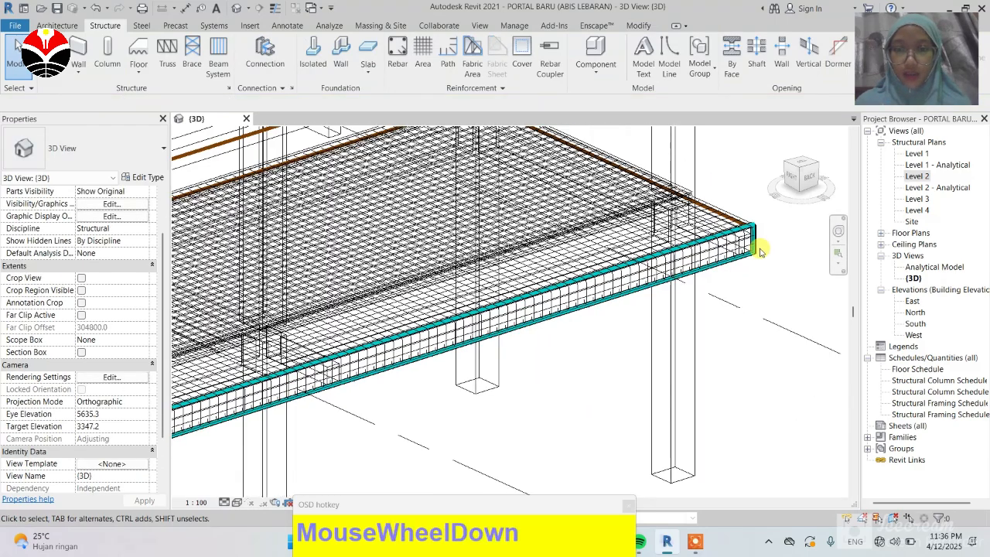
{"action": "scroll", "coordinate": [258, 418], "scroll_direction": "up", "scroll_amount": 5}
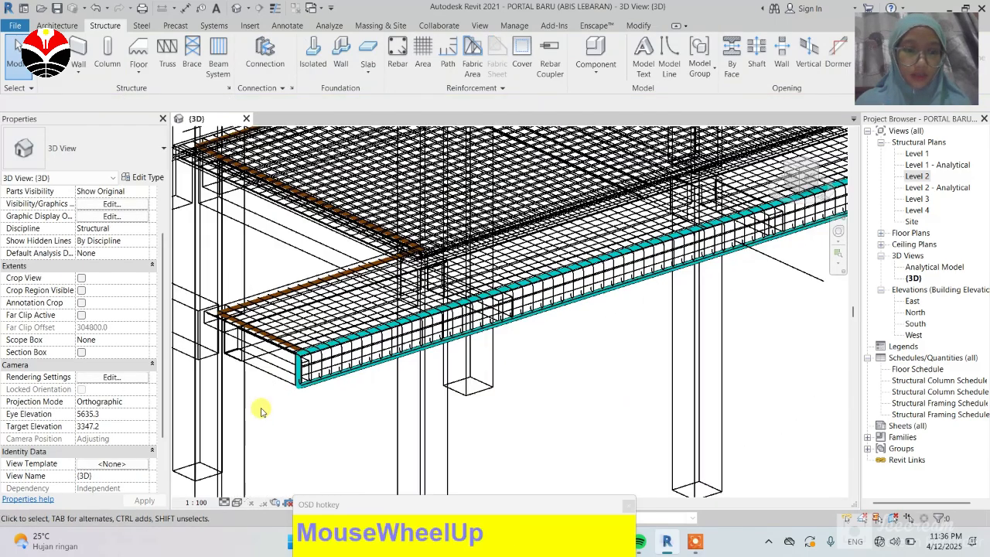
{"action": "scroll", "coordinate": [401, 340], "scroll_direction": "up", "scroll_amount": 1}
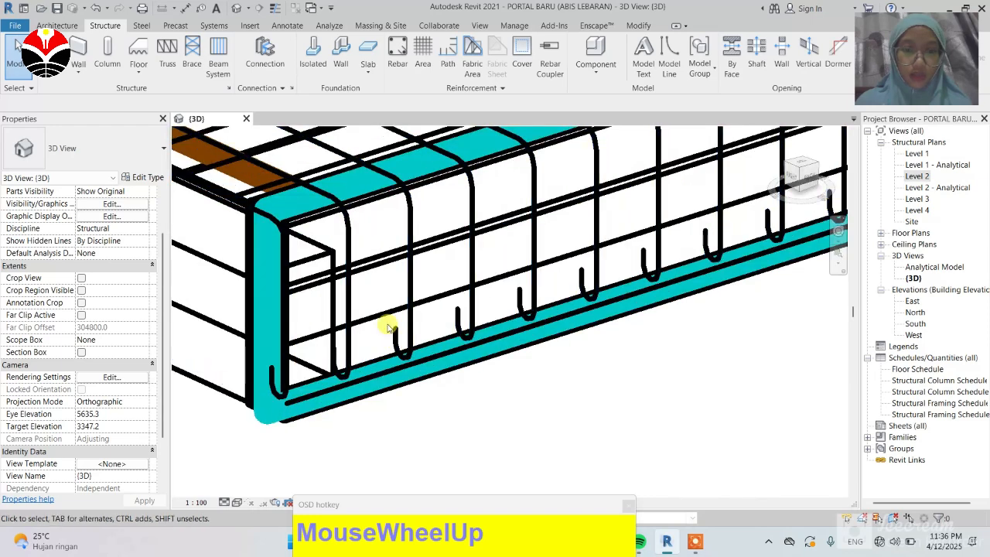
{"action": "scroll", "coordinate": [383, 437], "scroll_direction": "down", "scroll_amount": 1}
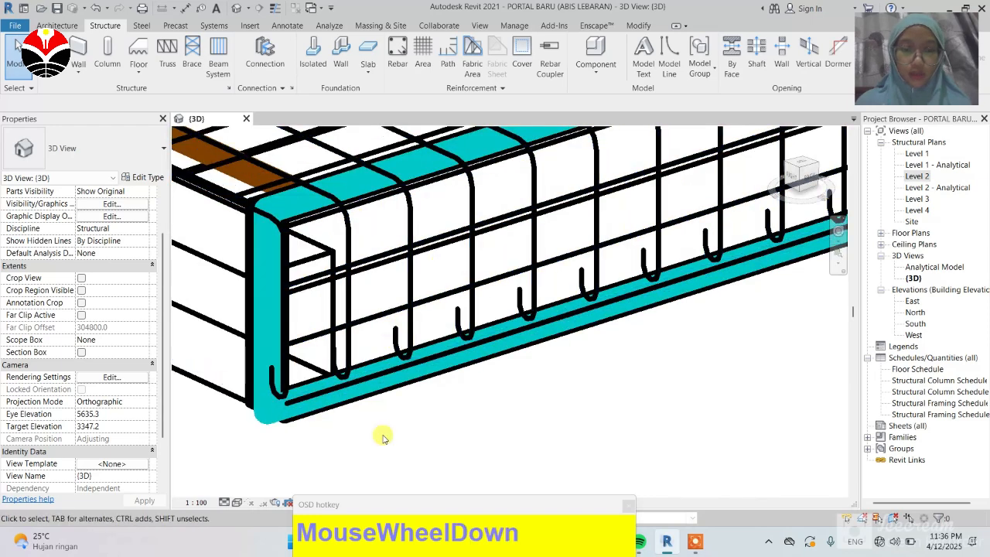
{"action": "scroll", "coordinate": [383, 437], "scroll_direction": "down", "scroll_amount": 3}
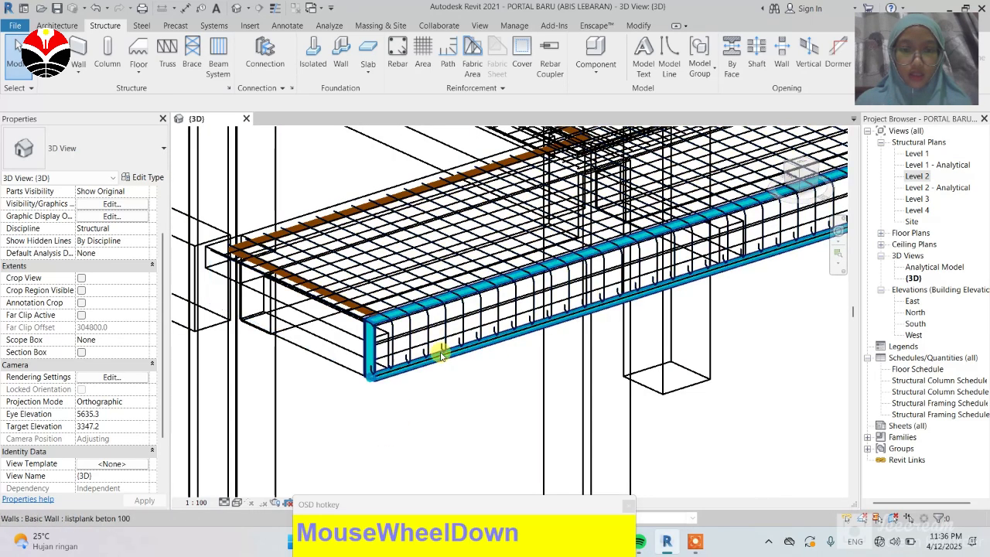
{"action": "scroll", "coordinate": [438, 350], "scroll_direction": "up", "scroll_amount": 1}
{"action": "scroll", "coordinate": [438, 350], "scroll_direction": "down", "scroll_amount": 5}
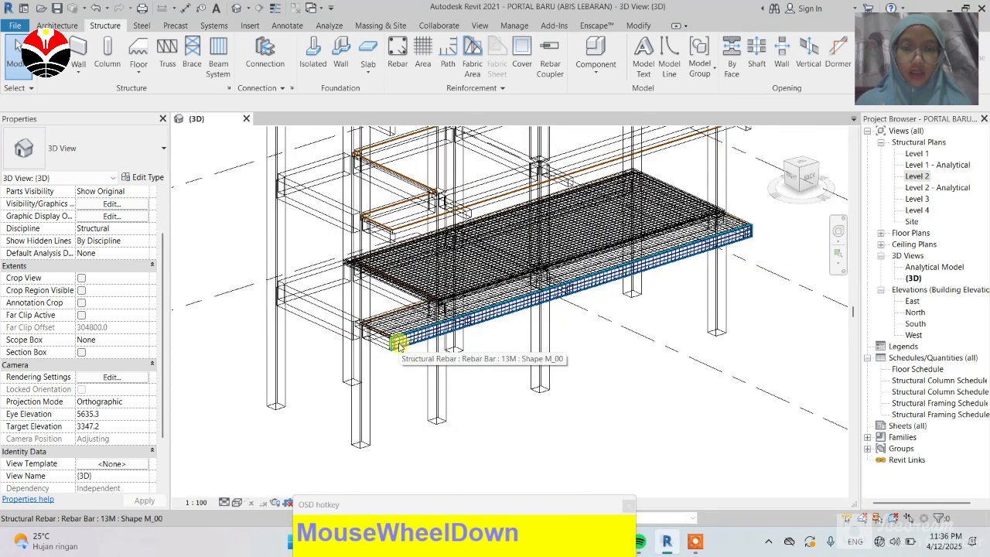
Step: Select the whole frame and filter the selection down to Structural Rebar only
{"action": "mouse_move", "coordinate": [297, 161]}
{"action": "left_mouse_down"}
{"action": "mouse_move", "coordinate": [342, 262]}
{"action": "mouse_move", "coordinate": [285, 159]}
{"action": "left_mouse_up"}
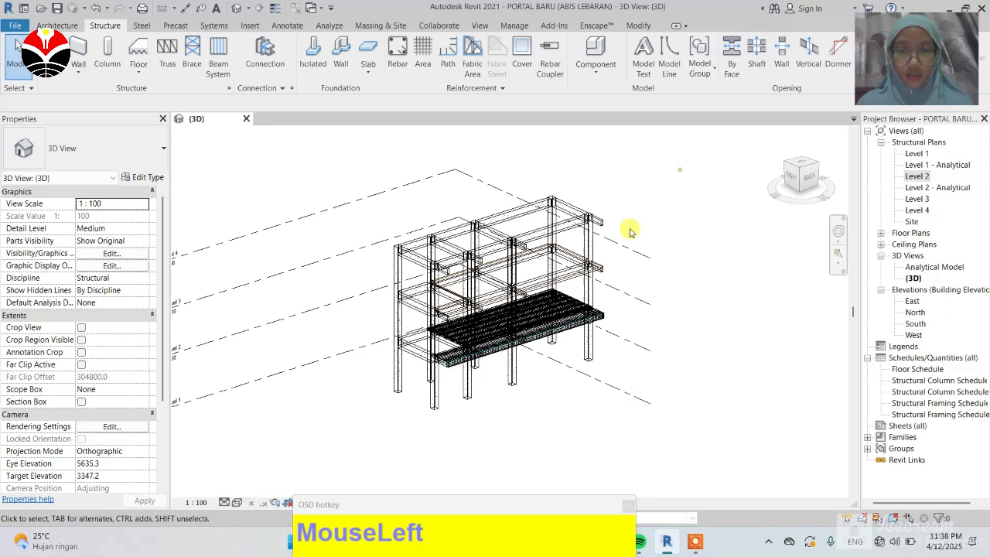
{"action": "left_click_drag", "start_coordinate": [630, 231], "coordinate": [325, 400]}
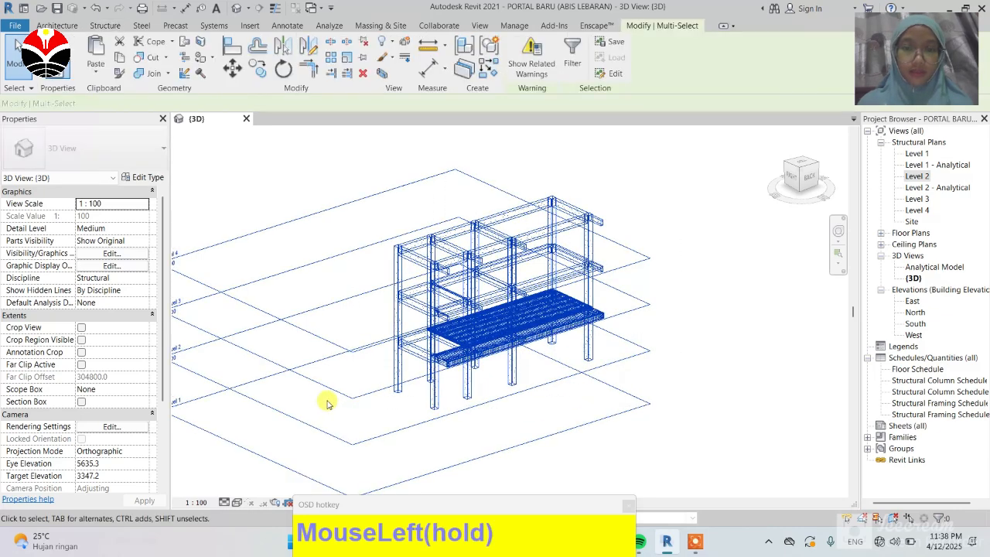
{"action": "left_click", "coordinate": [574, 62]}
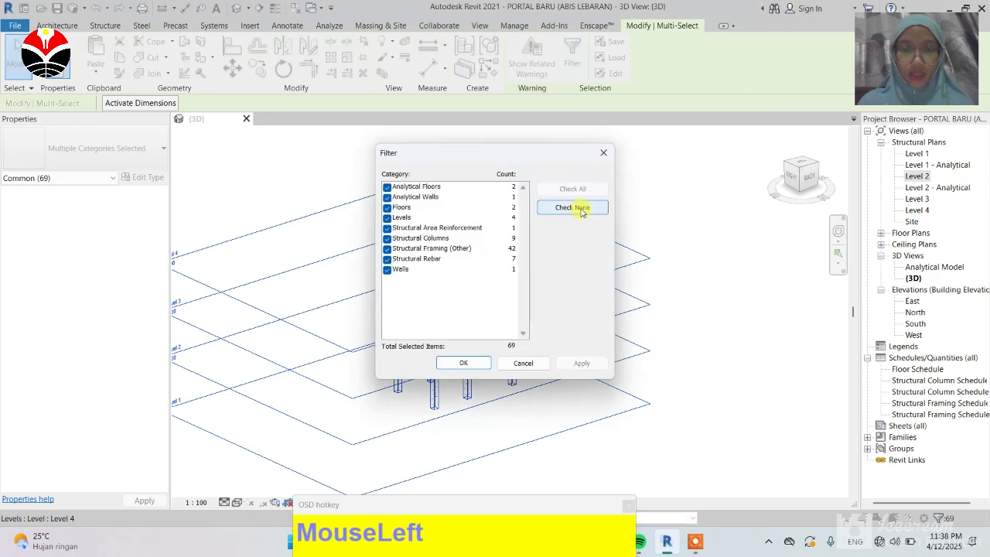
{"action": "left_click", "coordinate": [582, 209]}
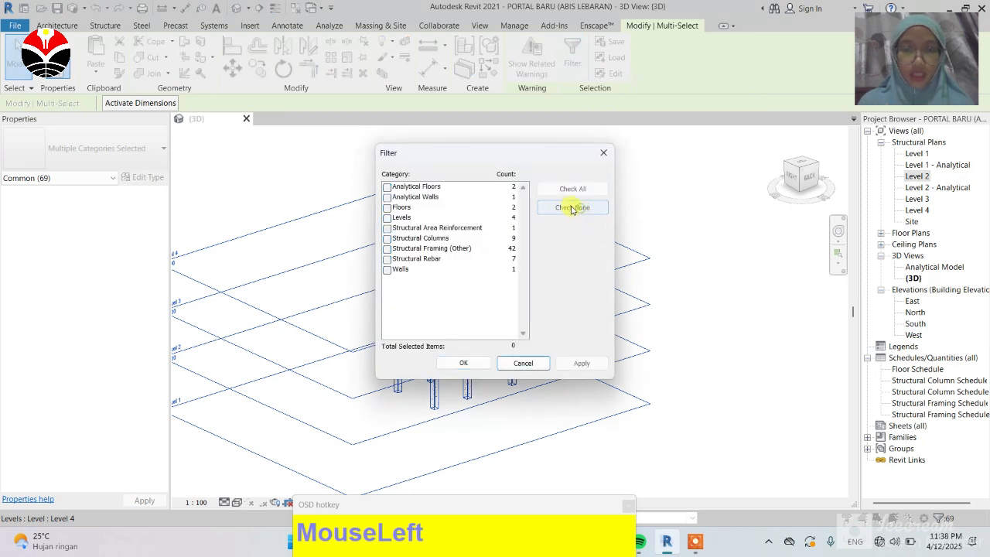
{"action": "left_click", "coordinate": [387, 259]}
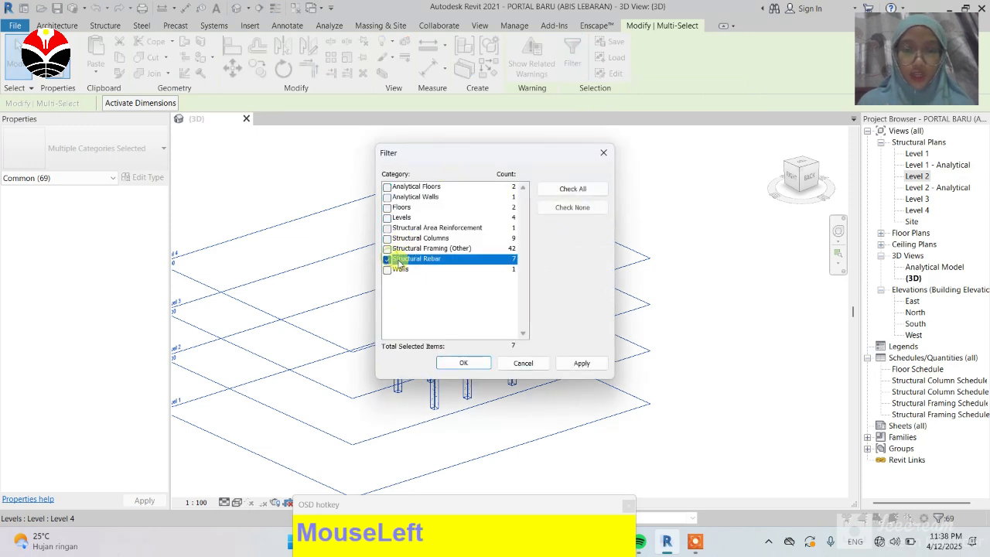
{"action": "left_click", "coordinate": [463, 363]}
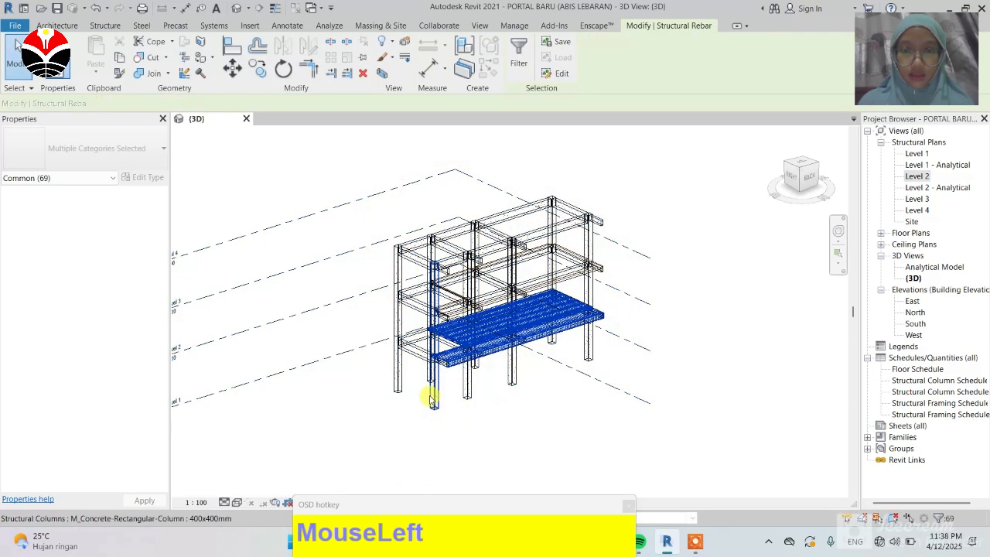
Step: Set the selected rebars to show as solid in the {3D} view
{"action": "scroll", "coordinate": [432, 398], "scroll_direction": "up", "scroll_amount": 3}
{"action": "scroll", "coordinate": [667, 305], "scroll_direction": "down", "scroll_amount": 2}
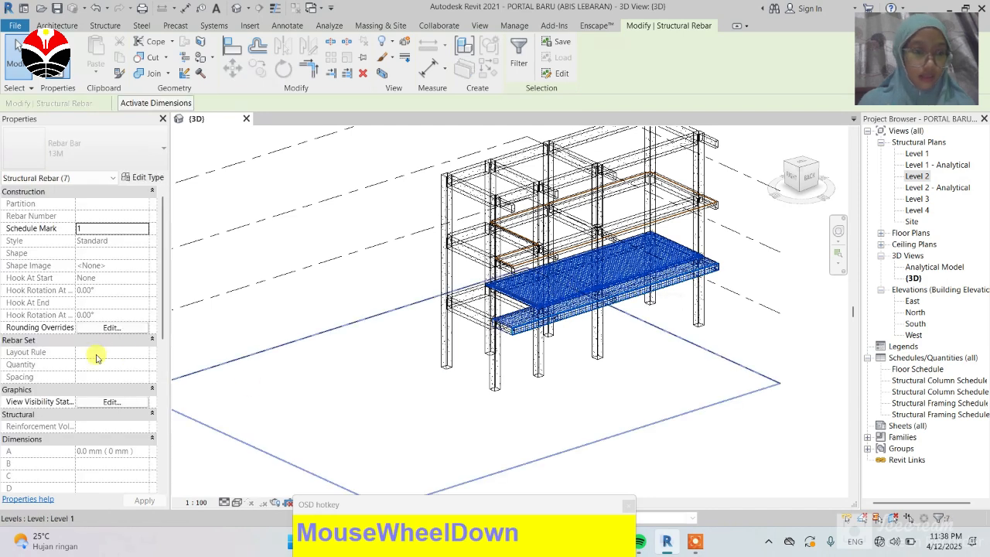
{"action": "scroll", "coordinate": [94, 367], "scroll_direction": "down", "scroll_amount": 1}
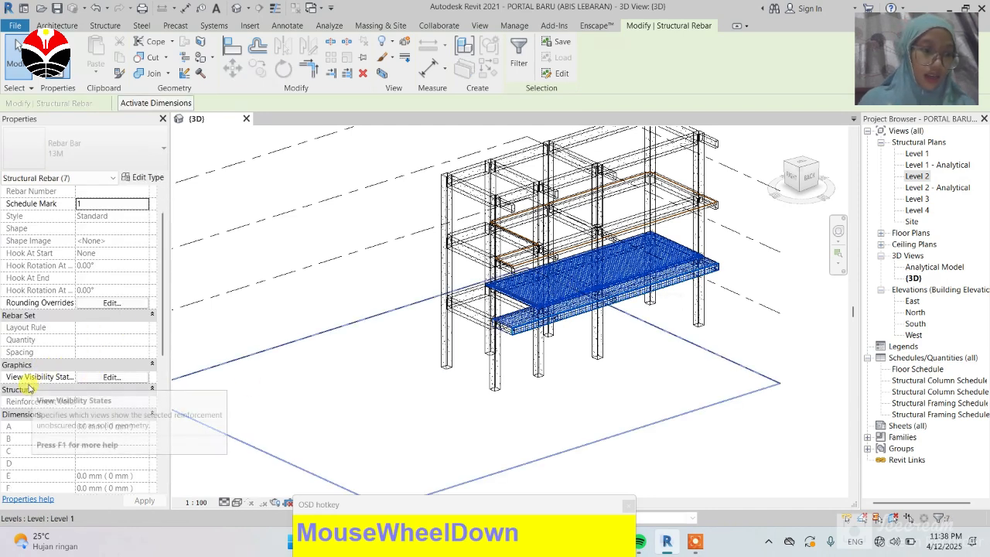
{"action": "left_click", "coordinate": [111, 377]}
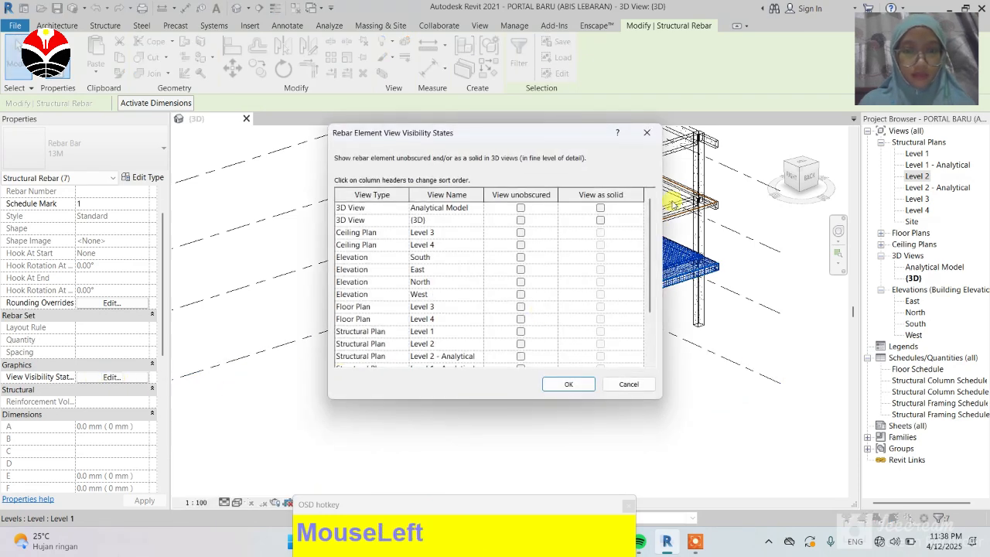
{"action": "left_click", "coordinate": [601, 220]}
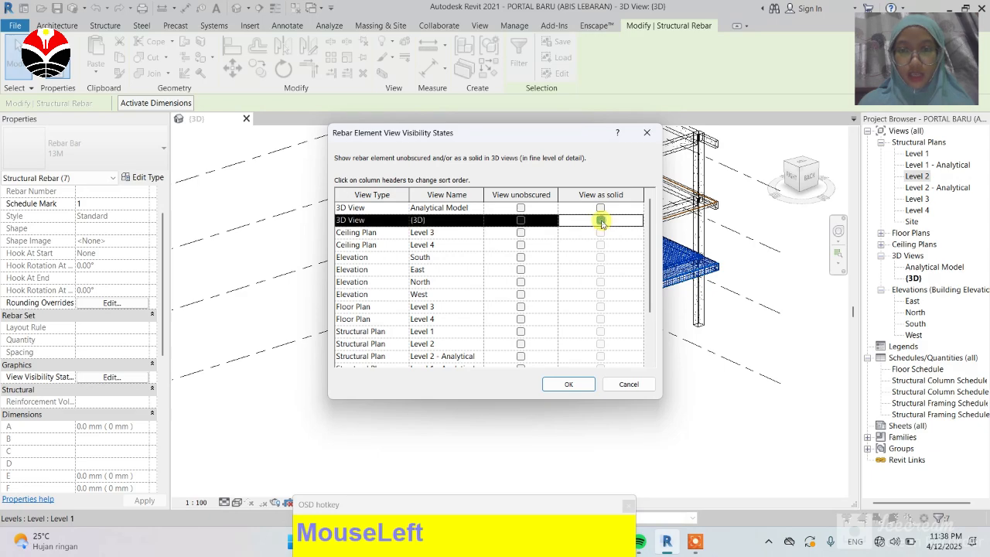
{"action": "left_click", "coordinate": [567, 384]}
Step: Set the 3D view's detail level to Fine
{"action": "scroll", "coordinate": [505, 328], "scroll_direction": "up", "scroll_amount": 5}
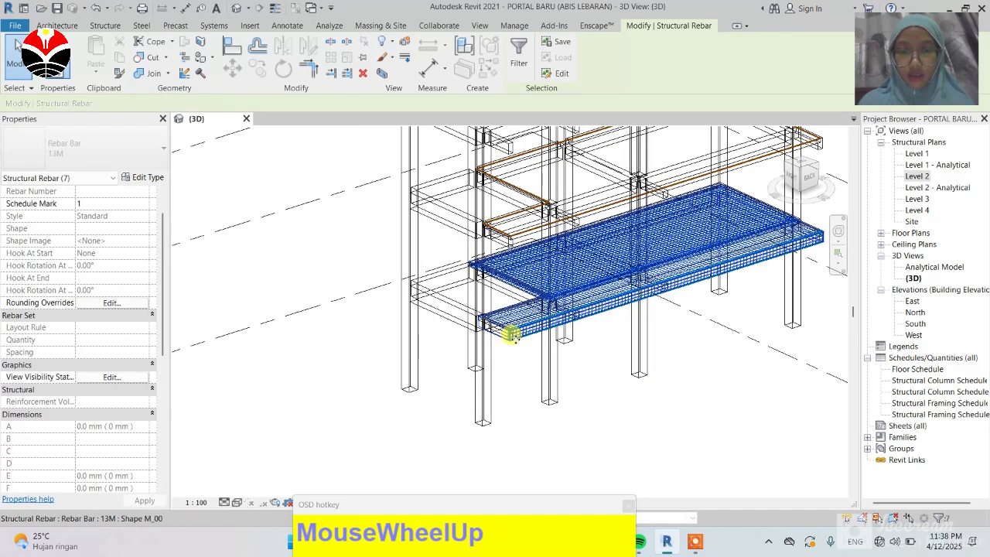
{"action": "scroll", "coordinate": [510, 338], "scroll_direction": "up", "scroll_amount": 4}
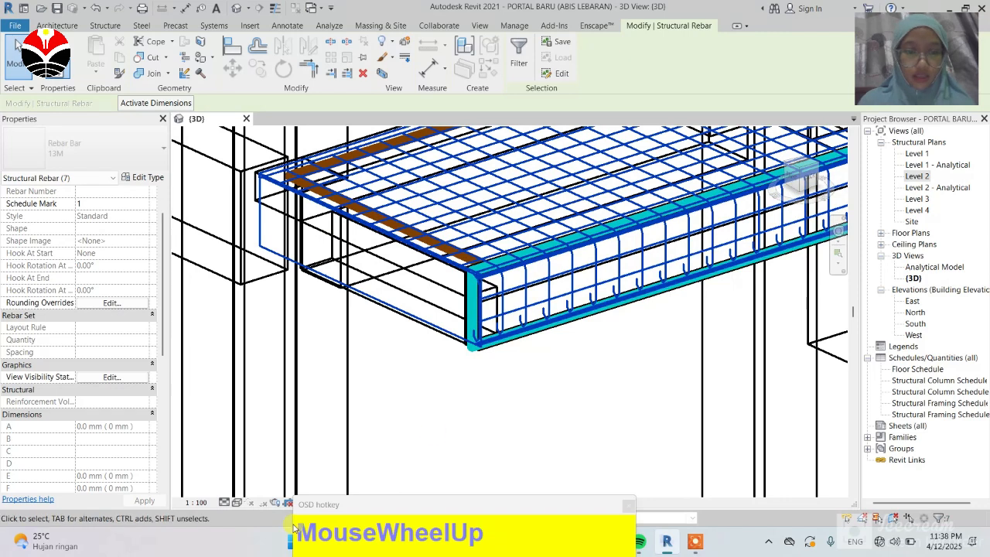
{"action": "left_click", "coordinate": [242, 506]}
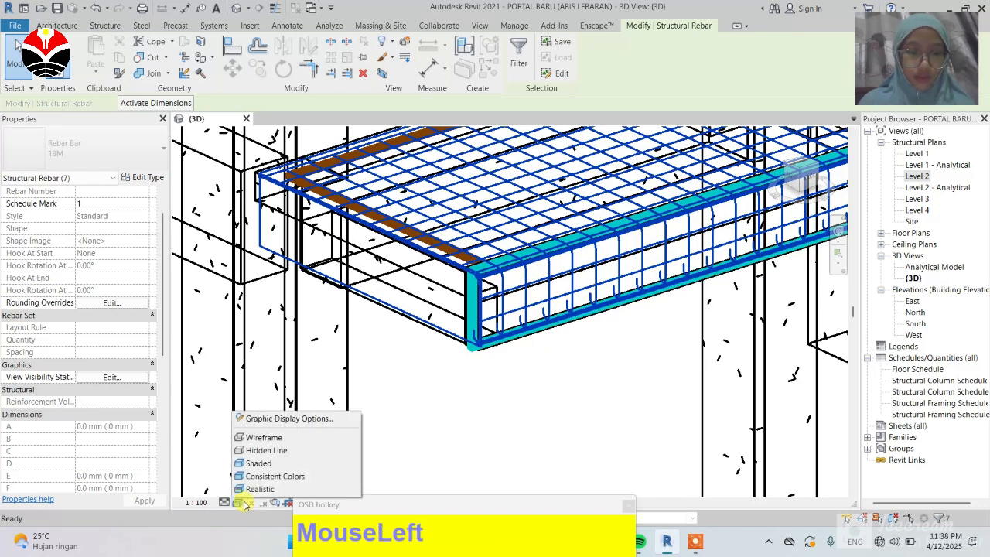
{"action": "left_click", "coordinate": [222, 504]}
{"action": "left_click", "coordinate": [221, 504]}
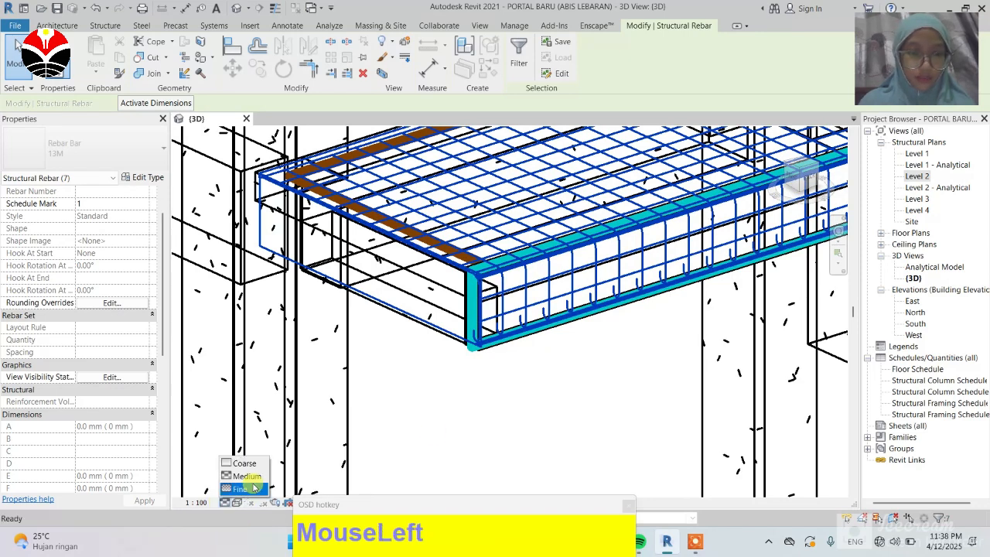
{"action": "left_click", "coordinate": [252, 487]}
{"action": "left_click", "coordinate": [589, 354]}
{"action": "scroll", "coordinate": [511, 325], "scroll_direction": "up", "scroll_amount": 2}
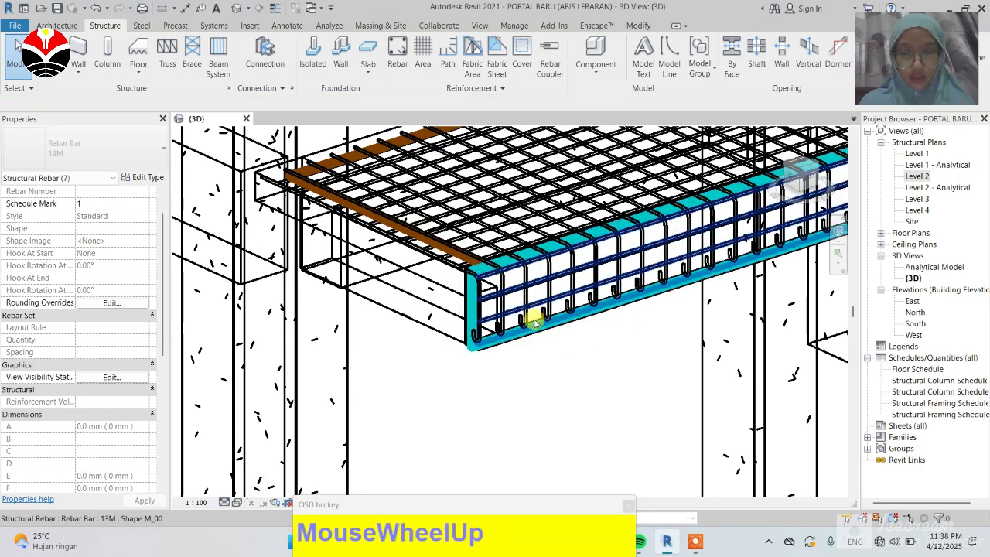
{"action": "scroll", "coordinate": [410, 387], "scroll_direction": "up", "scroll_amount": 1}
{"action": "scroll", "coordinate": [371, 410], "scroll_direction": "down", "scroll_amount": 5}
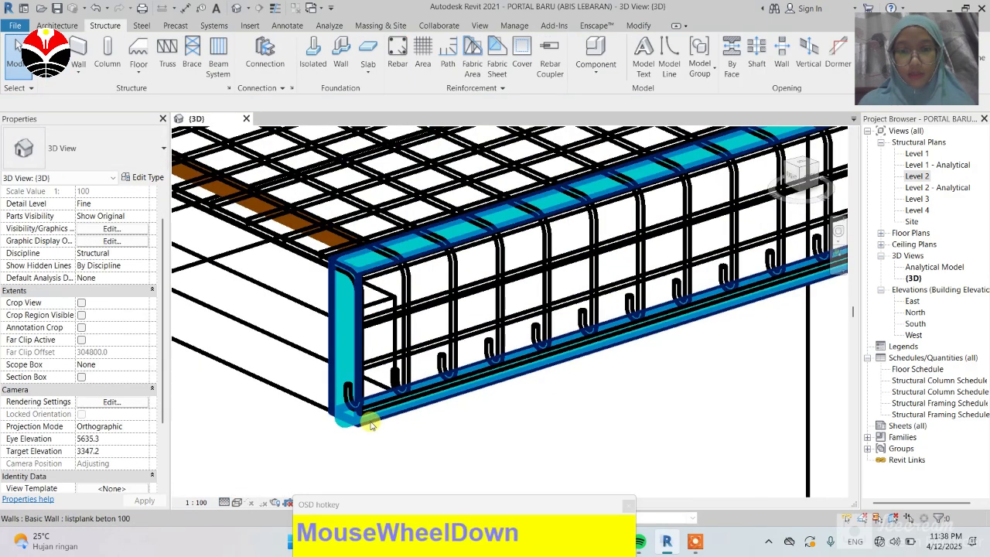
Step: Inspect the solid slab-edge and mesh rebar up close in the 3D view
{"action": "scroll", "coordinate": [455, 272], "scroll_direction": "down", "scroll_amount": 3}
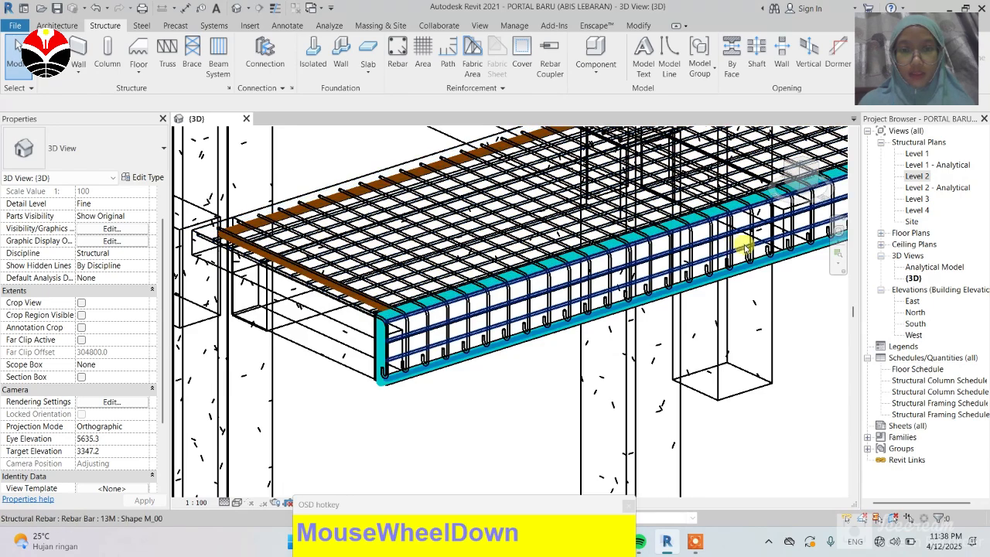
{"action": "scroll", "coordinate": [731, 251], "scroll_direction": "up", "scroll_amount": 4}
{"action": "scroll", "coordinate": [510, 294], "scroll_direction": "down", "scroll_amount": 3}
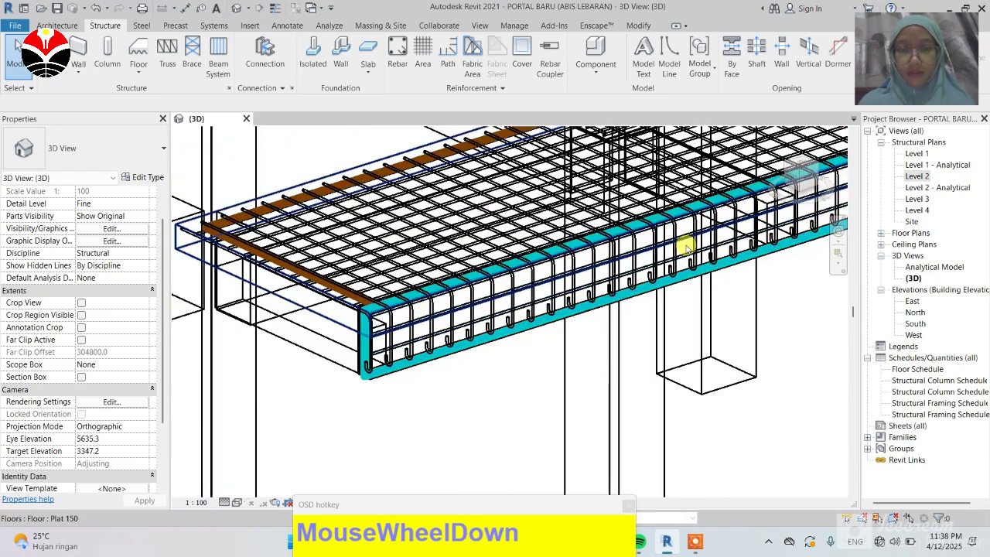
{"action": "scroll", "coordinate": [382, 221], "scroll_direction": "up", "scroll_amount": 2}
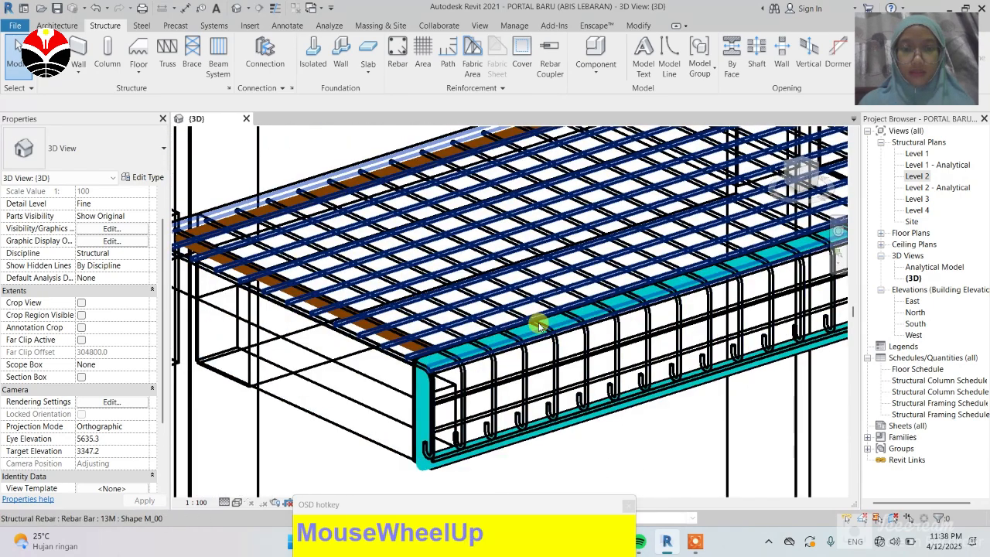
{"action": "scroll", "coordinate": [537, 323], "scroll_direction": "up", "scroll_amount": 2}
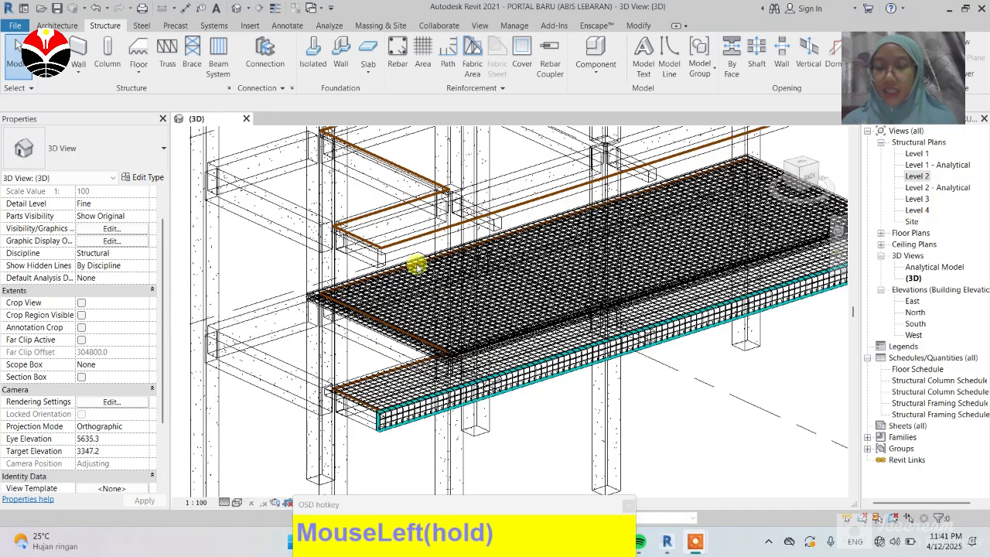
{"action": "scroll", "coordinate": [321, 321], "scroll_direction": "down", "scroll_amount": 1}
{"action": "scroll", "coordinate": [371, 325], "scroll_direction": "down", "scroll_amount": 2}
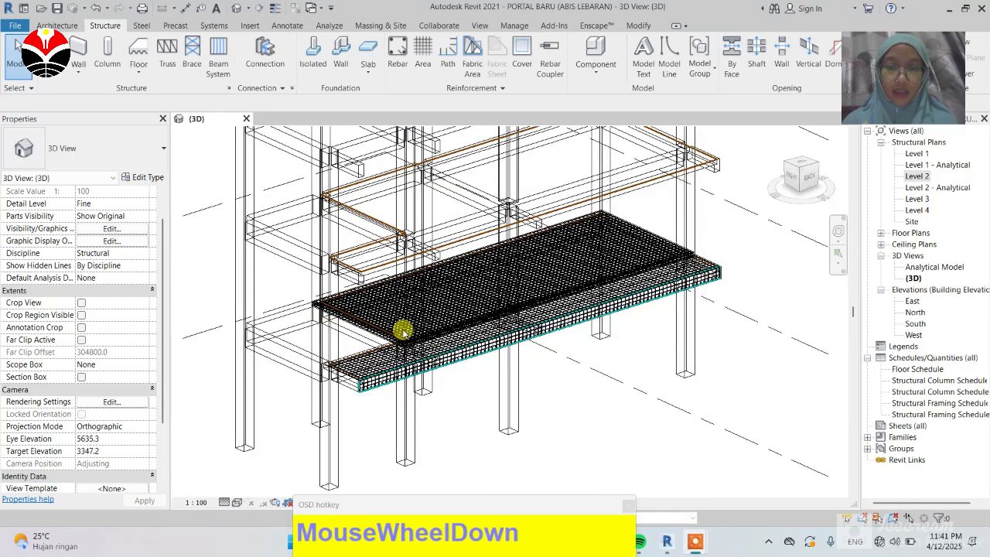
{"action": "scroll", "coordinate": [353, 328], "scroll_direction": "up", "scroll_amount": 2}
{"action": "scroll", "coordinate": [391, 371], "scroll_direction": "up", "scroll_amount": 2}
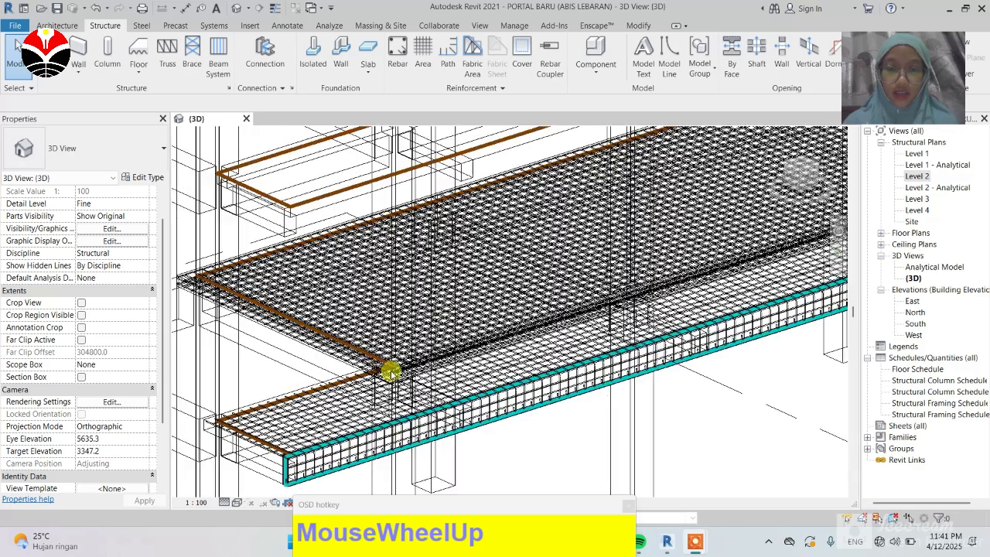
{"action": "scroll", "coordinate": [340, 450], "scroll_direction": "up", "scroll_amount": 3}
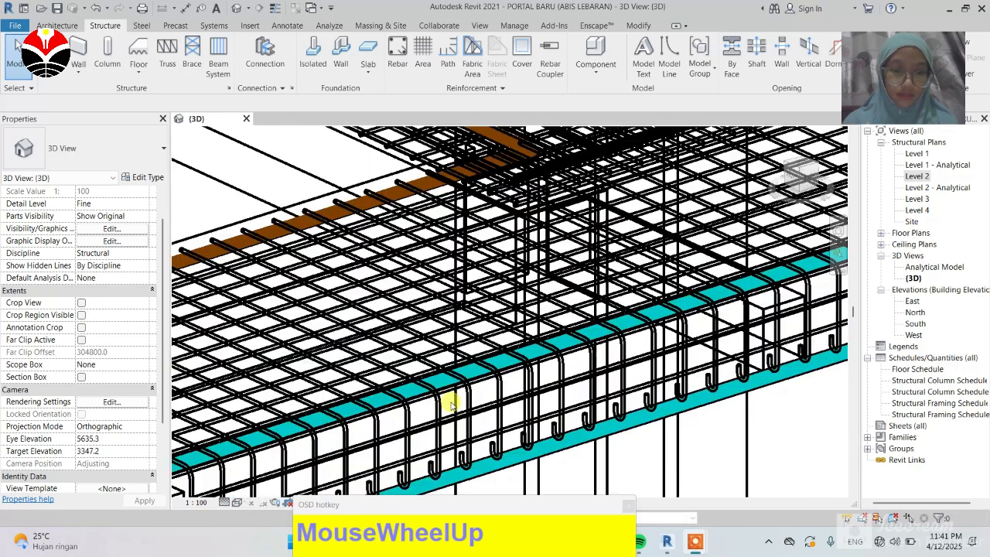
{"action": "scroll", "coordinate": [487, 343], "scroll_direction": "down", "scroll_amount": 1}
{"action": "scroll", "coordinate": [455, 387], "scroll_direction": "down", "scroll_amount": 4}
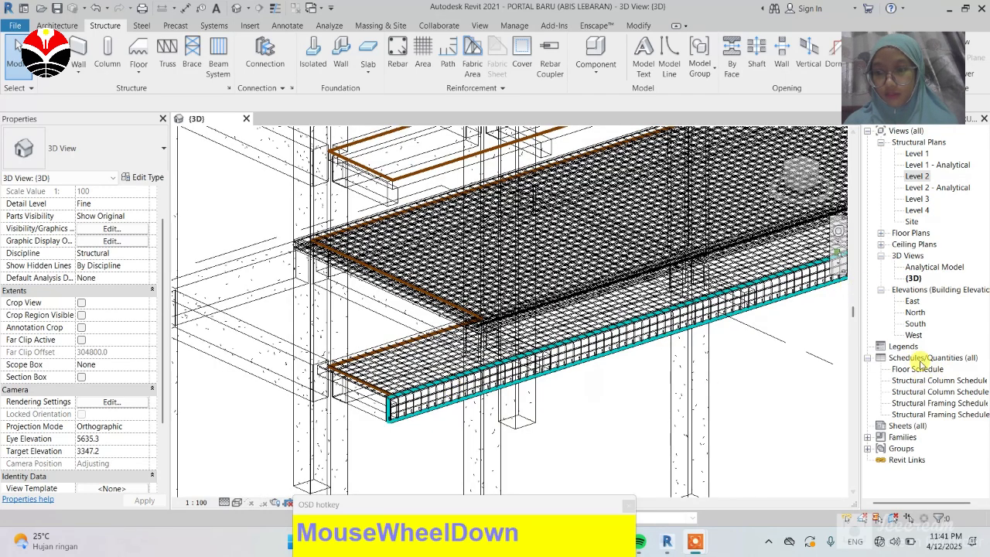
Step: Create a new schedule for the Structural Rebar category
{"action": "left_click", "coordinate": [919, 357]}
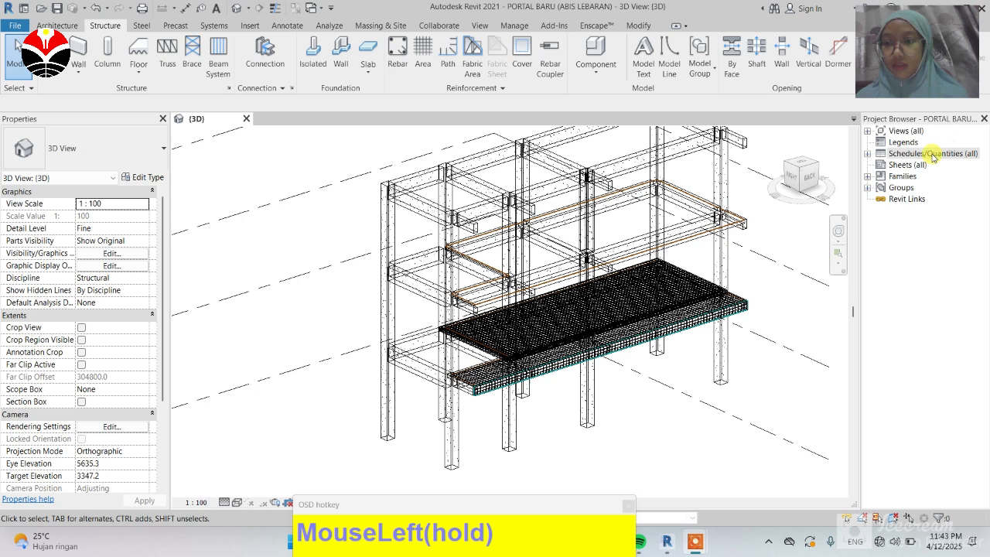
{"action": "right_click", "coordinate": [926, 153]}
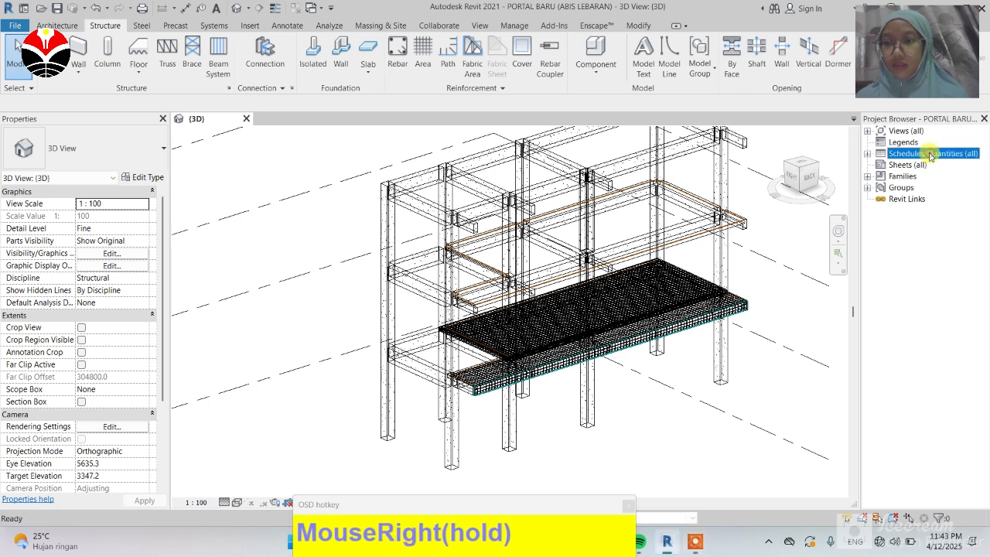
{"action": "left_click", "coordinate": [876, 162]}
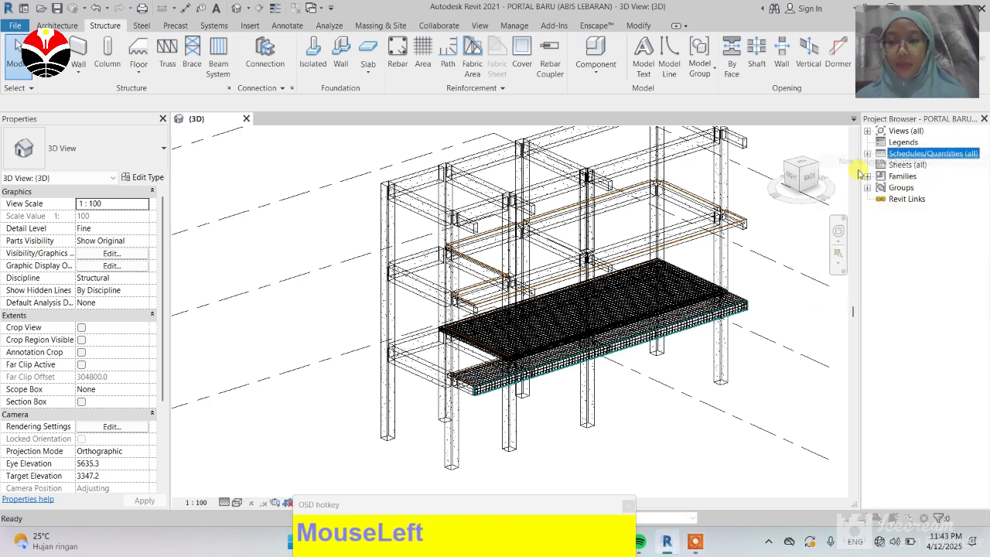
{"action": "scroll", "coordinate": [426, 270], "scroll_direction": "down", "scroll_amount": 8}
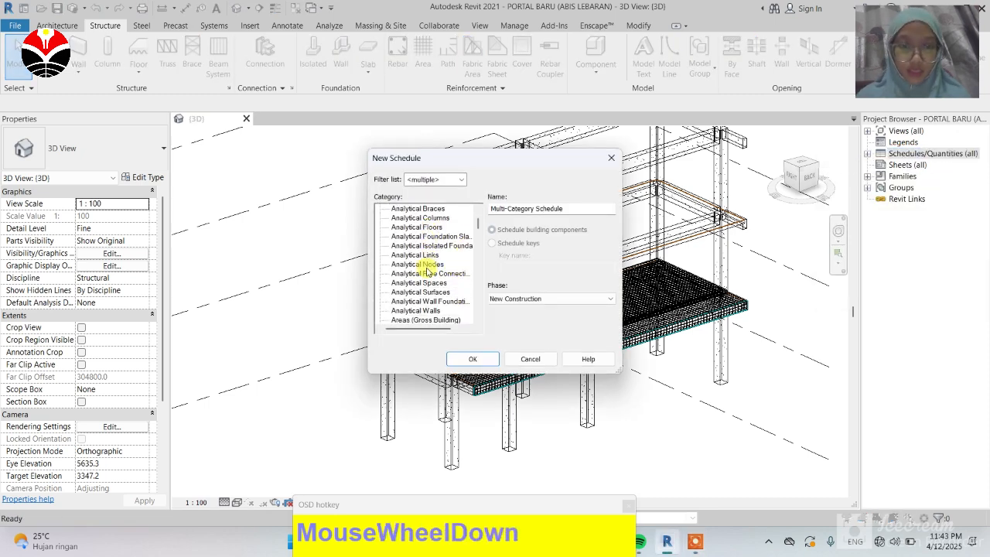
{"action": "scroll", "coordinate": [426, 270], "scroll_direction": "down", "scroll_amount": 9}
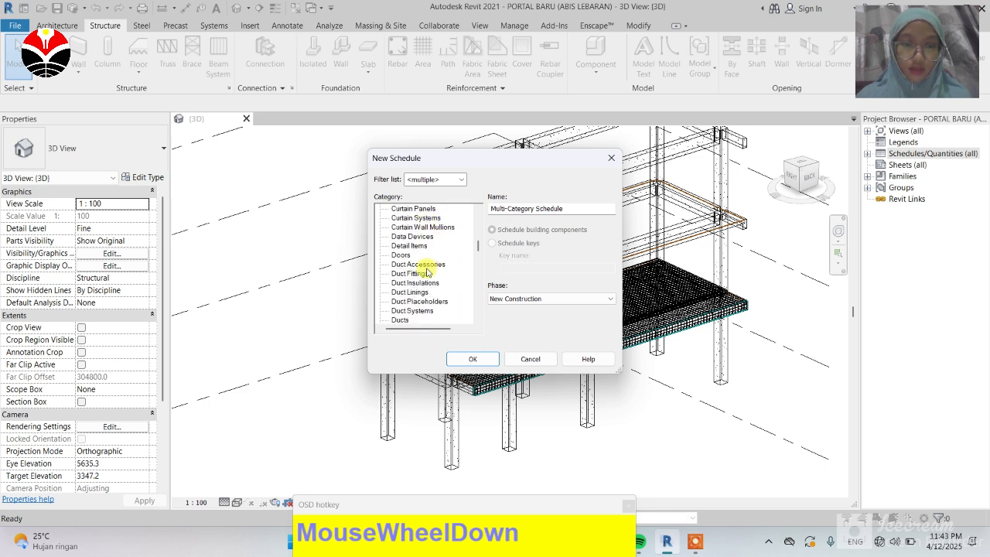
{"action": "scroll", "coordinate": [427, 298], "scroll_direction": "down", "scroll_amount": 9}
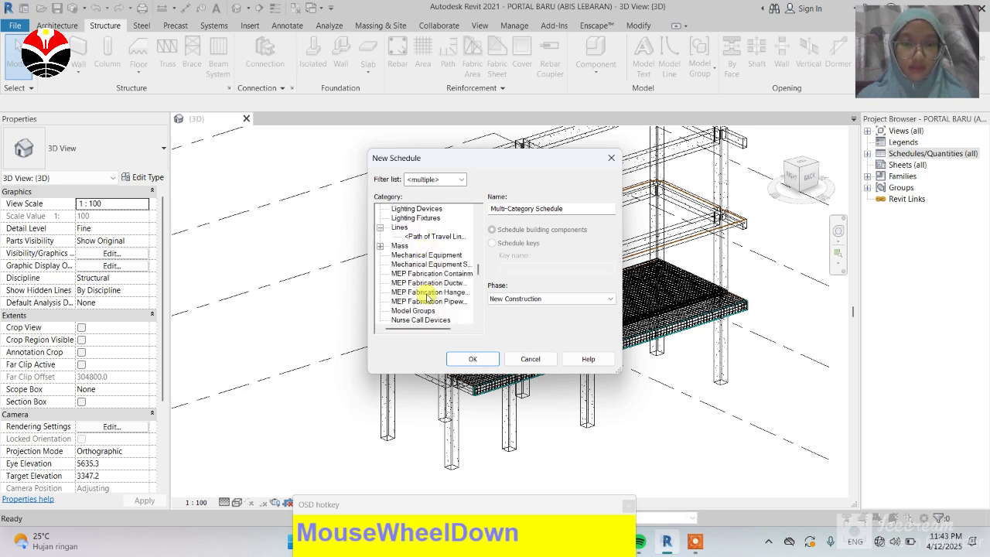
{"action": "scroll", "coordinate": [426, 299], "scroll_direction": "down", "scroll_amount": 5}
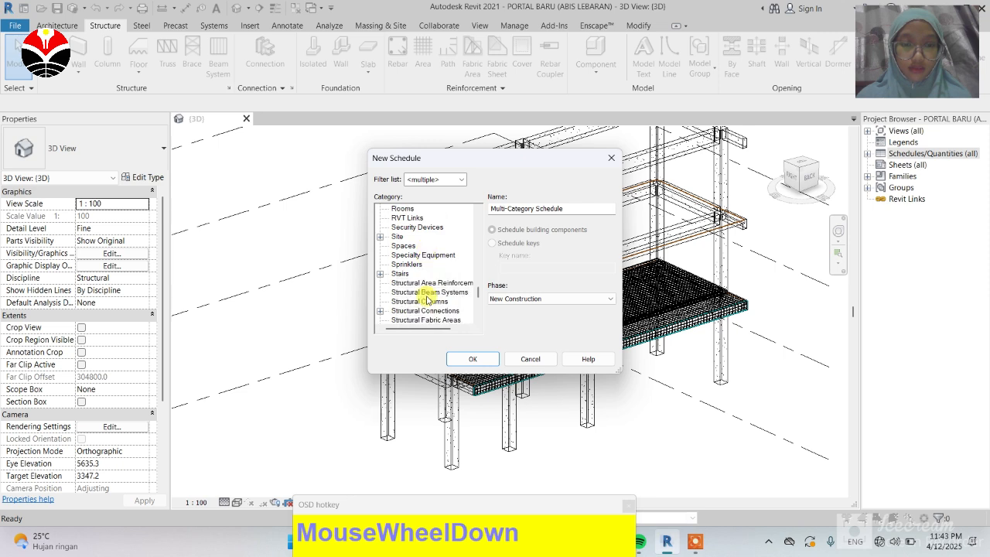
{"action": "scroll", "coordinate": [427, 299], "scroll_direction": "down", "scroll_amount": 1}
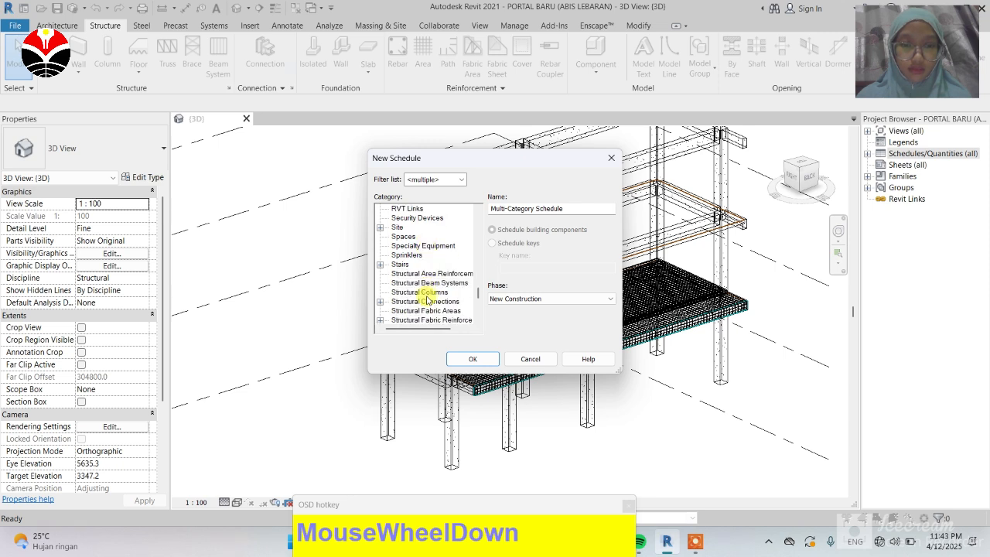
{"action": "scroll", "coordinate": [427, 300], "scroll_direction": "down", "scroll_amount": 3}
{"action": "scroll", "coordinate": [426, 300], "scroll_direction": "down", "scroll_amount": 5}
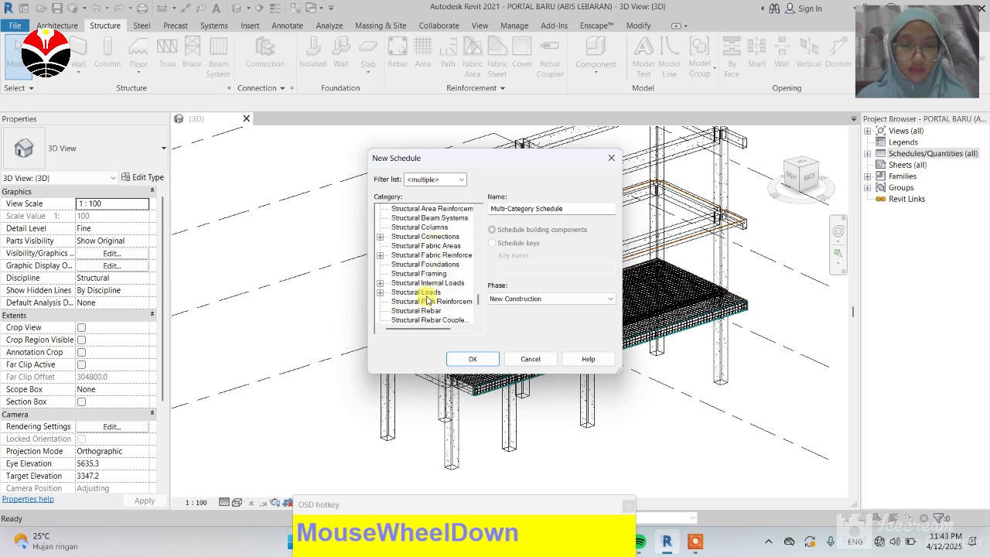
{"action": "left_click", "coordinate": [426, 302]}
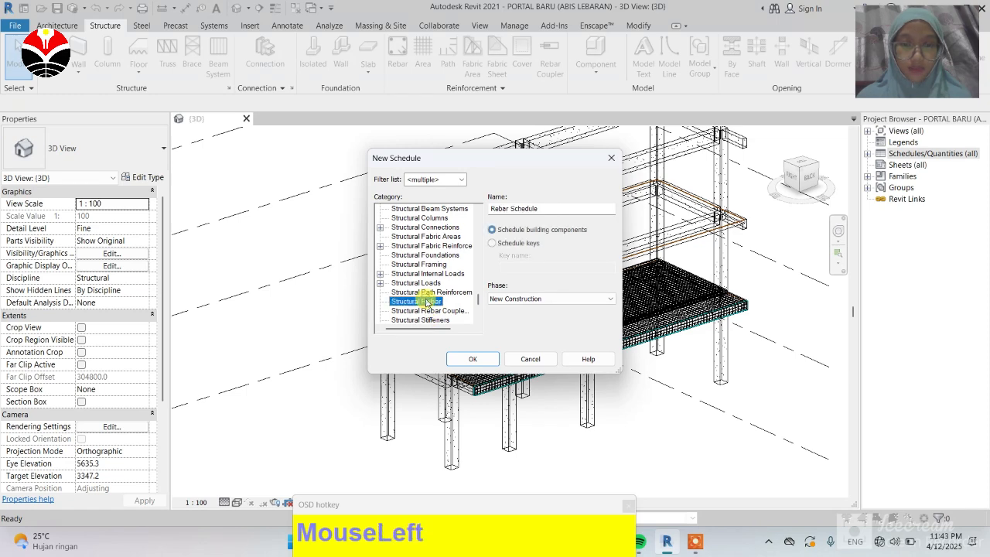
{"action": "left_click", "coordinate": [475, 360]}
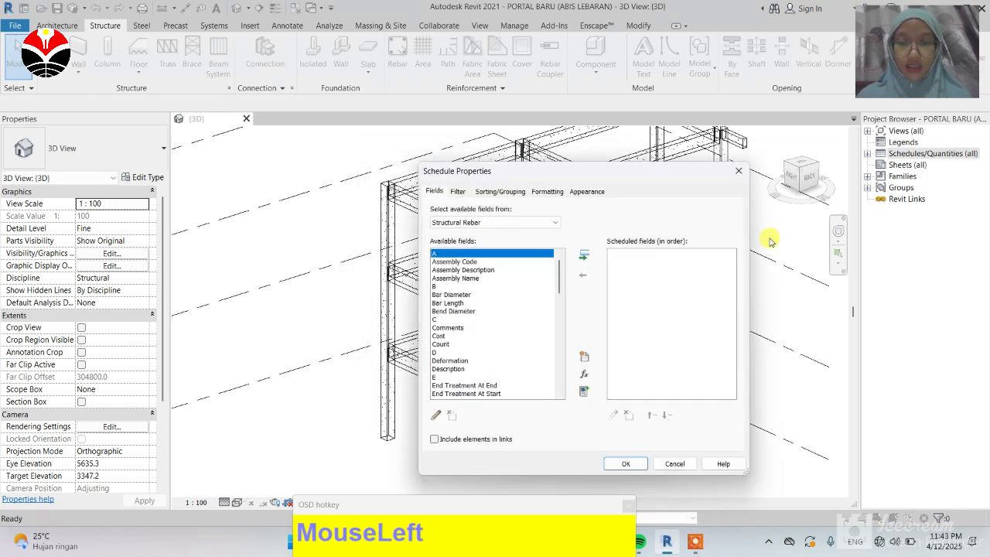
Step: Add the Type, Bar Diameter and Bar Length fields to the rebar schedule
{"action": "scroll", "coordinate": [490, 270], "scroll_direction": "down", "scroll_amount": 5}
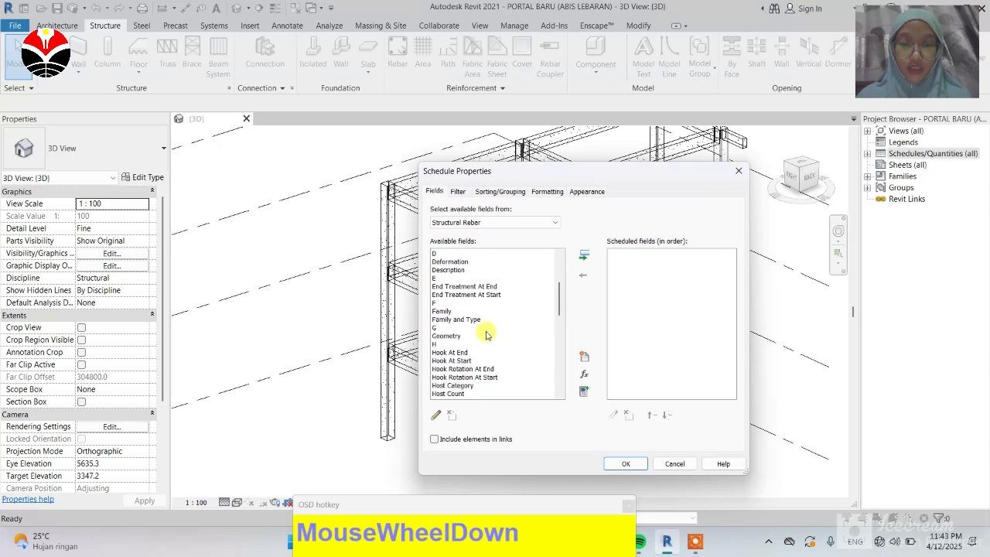
{"action": "scroll", "coordinate": [486, 337], "scroll_direction": "up", "scroll_amount": 2}
{"action": "scroll", "coordinate": [486, 337], "scroll_direction": "up", "scroll_amount": 3}
{"action": "scroll", "coordinate": [486, 336], "scroll_direction": "down", "scroll_amount": 10}
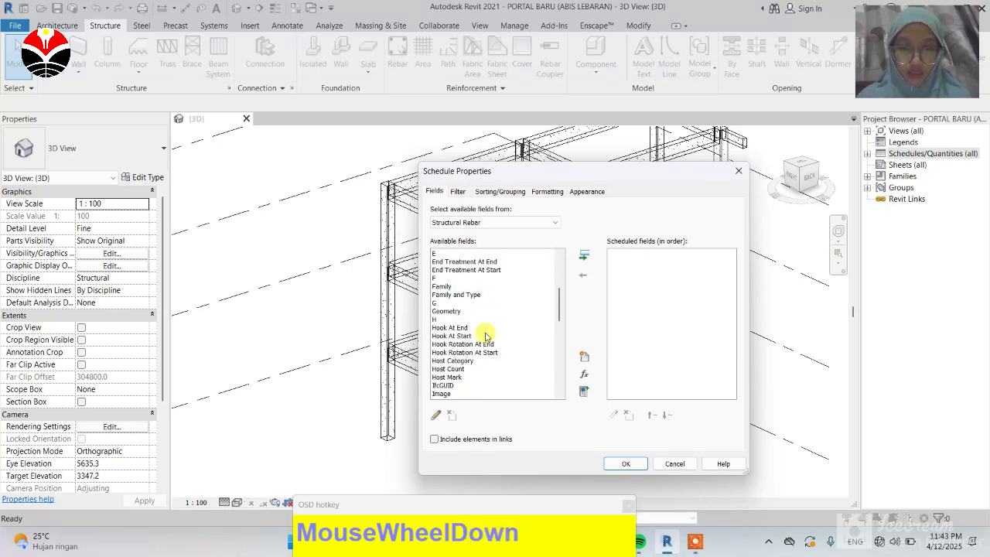
{"action": "scroll", "coordinate": [486, 336], "scroll_direction": "down", "scroll_amount": 4}
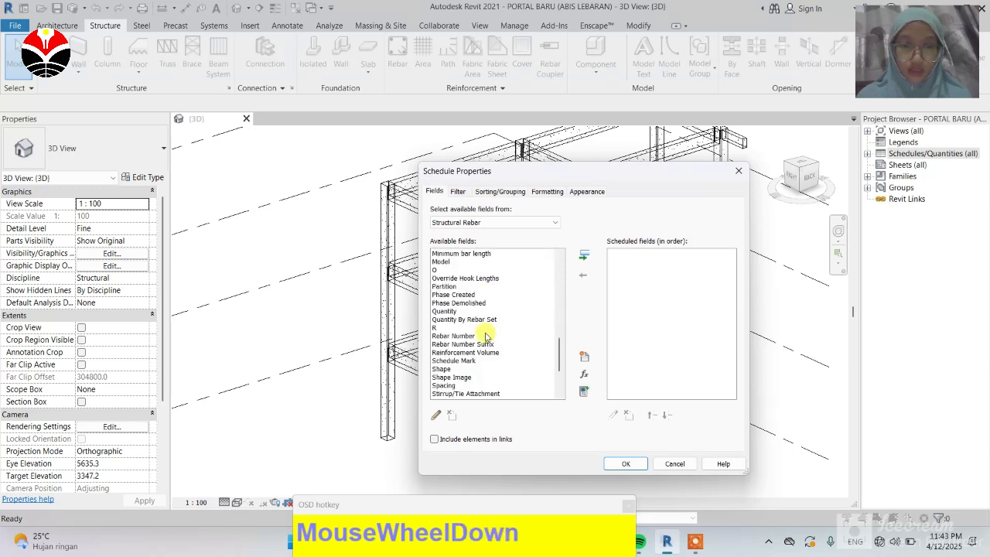
{"action": "scroll", "coordinate": [485, 336], "scroll_direction": "down", "scroll_amount": 3}
{"action": "scroll", "coordinate": [485, 337], "scroll_direction": "up", "scroll_amount": 4}
{"action": "scroll", "coordinate": [486, 336], "scroll_direction": "down", "scroll_amount": 4}
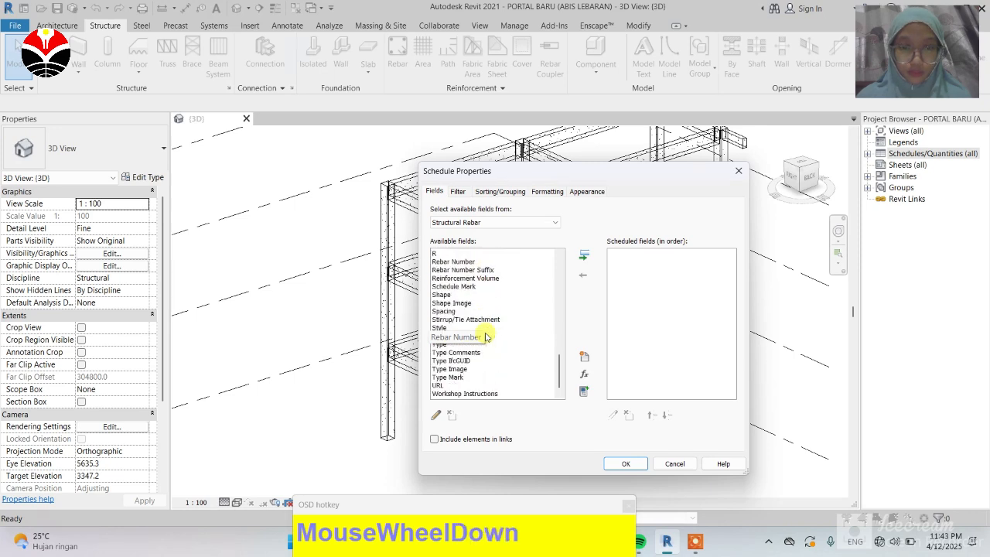
{"action": "left_click", "coordinate": [458, 352]}
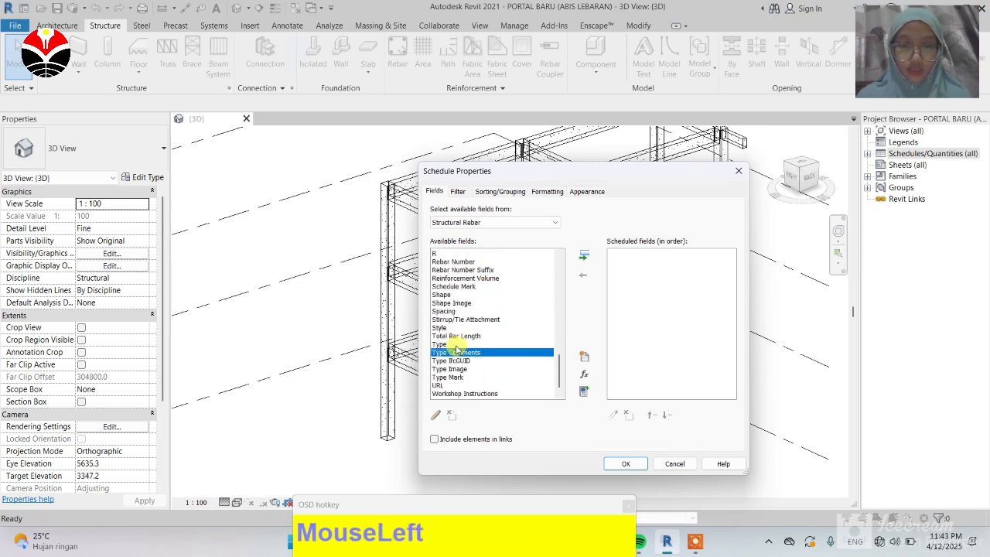
{"action": "left_click", "coordinate": [456, 344]}
{"action": "left_click", "coordinate": [586, 257]}
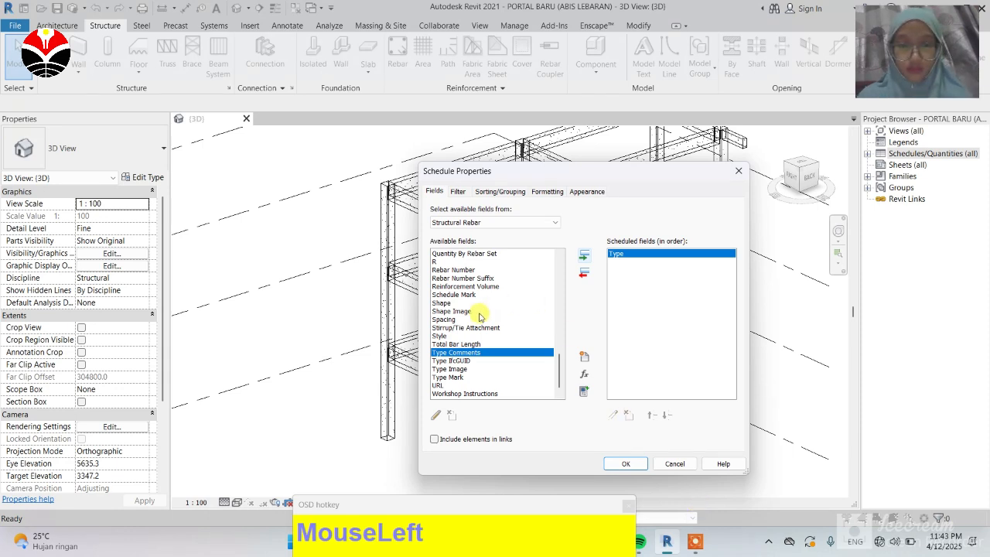
{"action": "scroll", "coordinate": [479, 316], "scroll_direction": "up", "scroll_amount": 18}
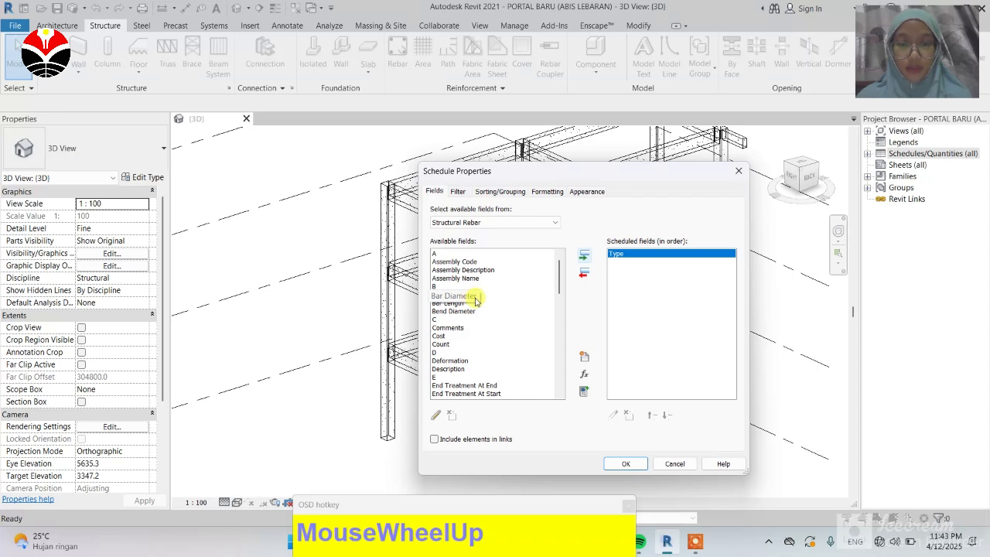
{"action": "left_click", "coordinate": [474, 297]}
{"action": "left_click", "coordinate": [584, 257]}
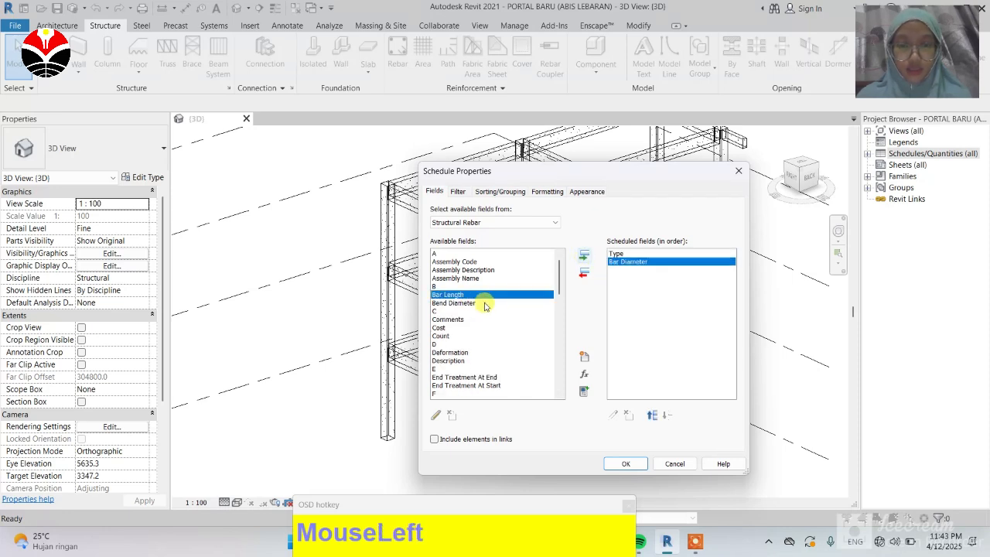
{"action": "left_click", "coordinate": [584, 257]}
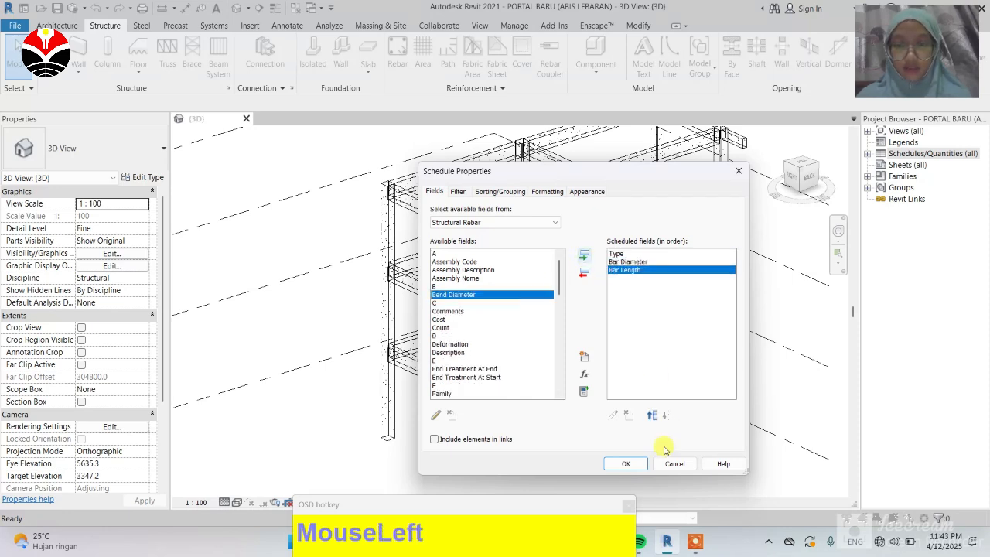
{"action": "left_click", "coordinate": [628, 464]}
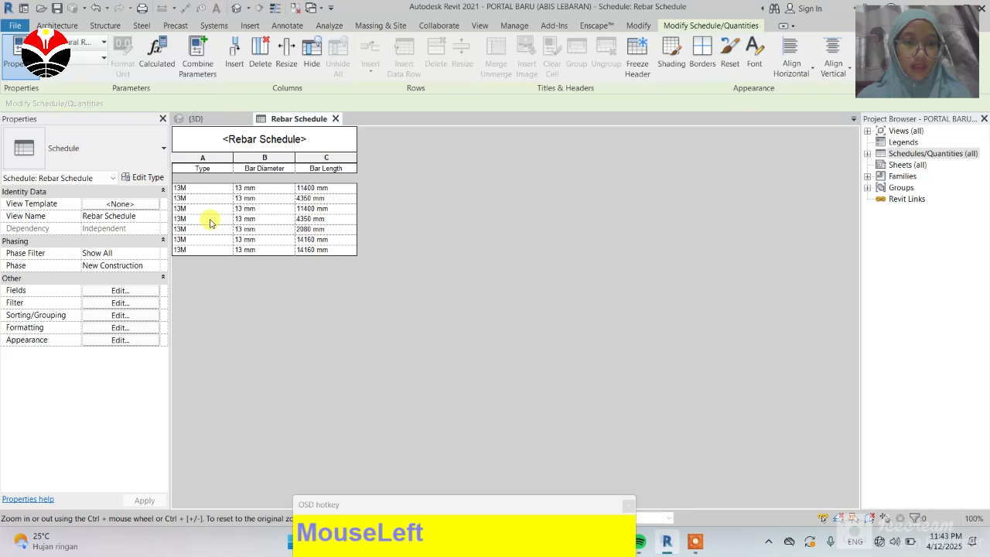
Step: Tile the 3D view and the Rebar Schedule side by side
{"action": "scroll", "coordinate": [209, 222], "scroll_direction": "up", "scroll_amount": 1}
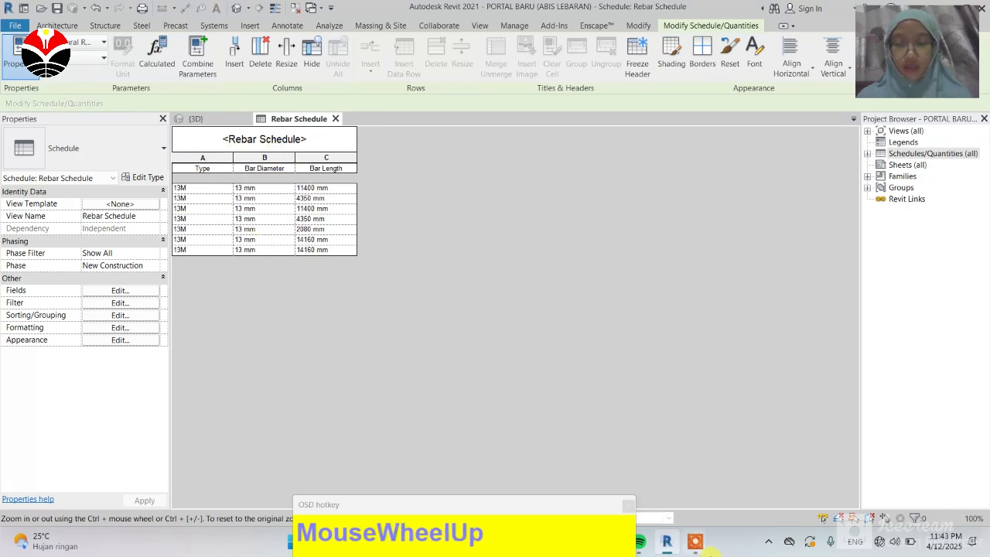
{"action": "left_click", "coordinate": [695, 546]}
{"action": "left_click", "coordinate": [193, 118]}
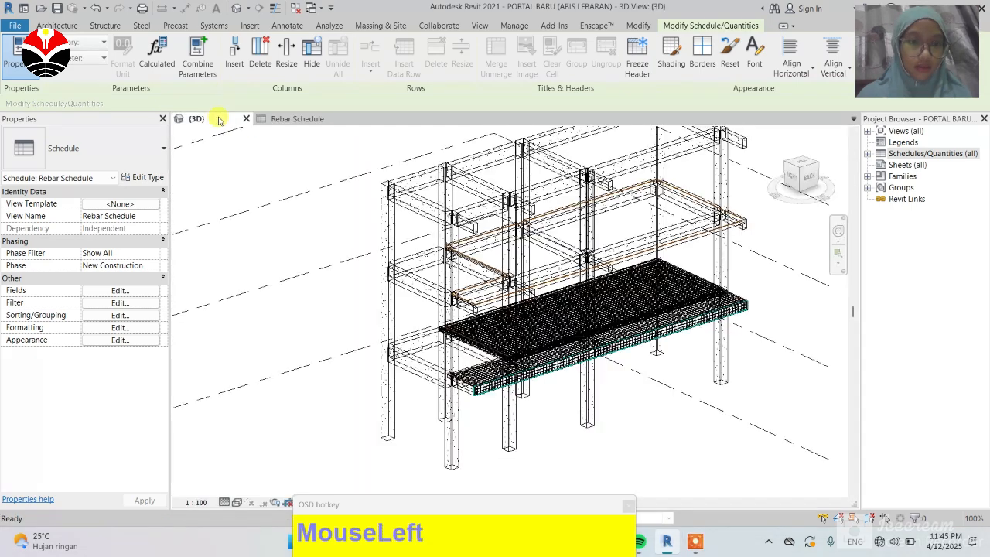
{"action": "key", "text": "w"}
{"action": "key", "text": "t"}
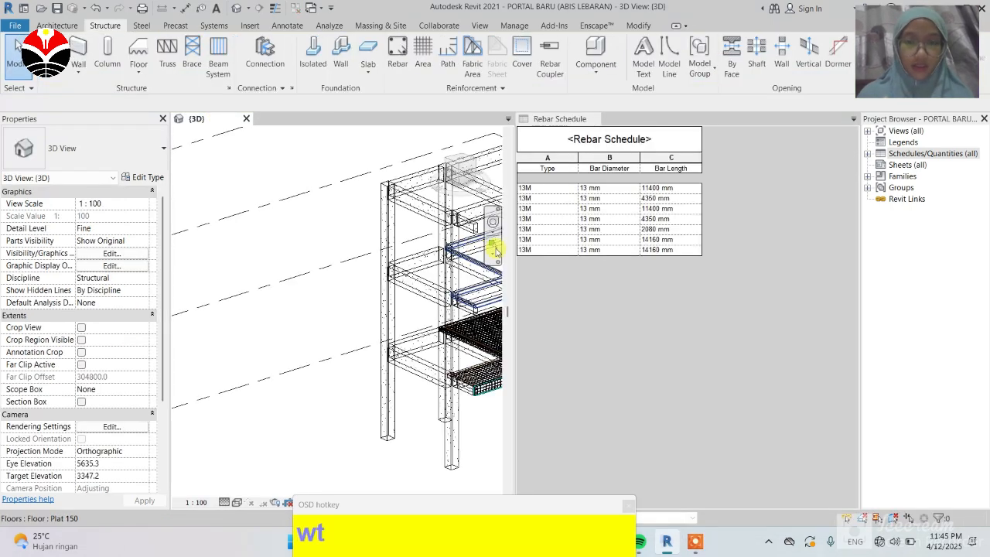
Step: Select the first schedule row to locate its rebar in the 3D view
{"action": "scroll", "coordinate": [232, 250], "scroll_direction": "down", "scroll_amount": 3}
{"action": "scroll", "coordinate": [409, 259], "scroll_direction": "up", "scroll_amount": 3}
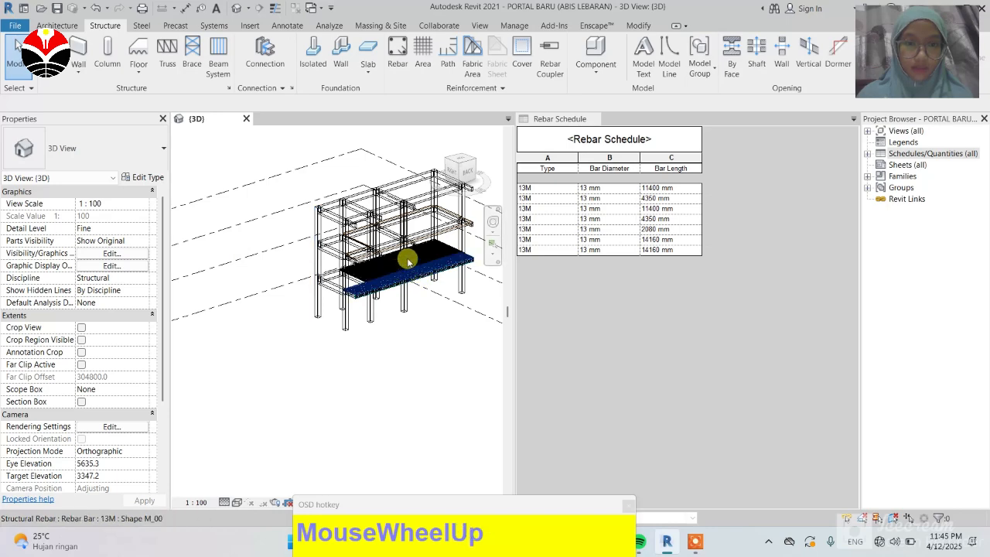
{"action": "scroll", "coordinate": [405, 258], "scroll_direction": "up", "scroll_amount": 2}
{"action": "scroll", "coordinate": [464, 205], "scroll_direction": "up", "scroll_amount": 2}
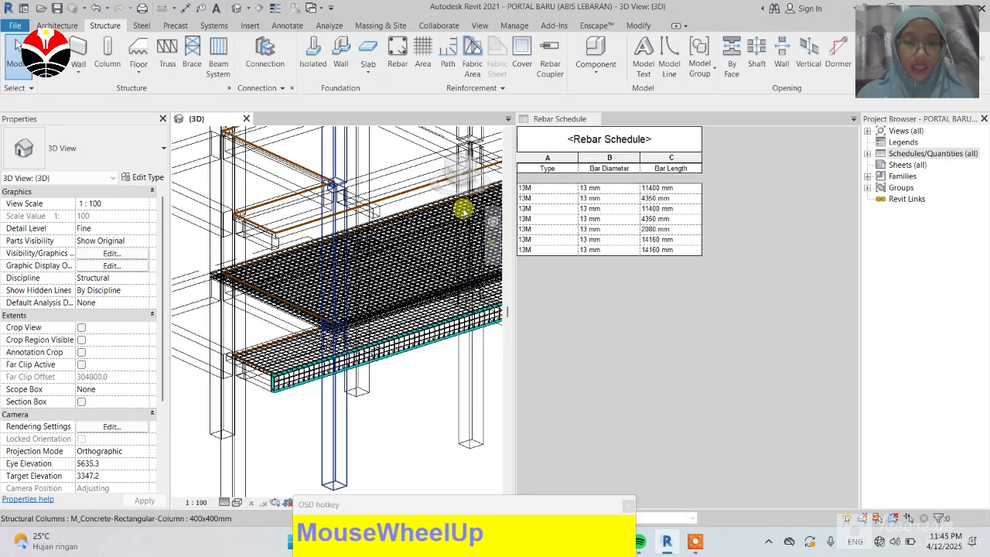
{"action": "left_click", "coordinate": [532, 190]}
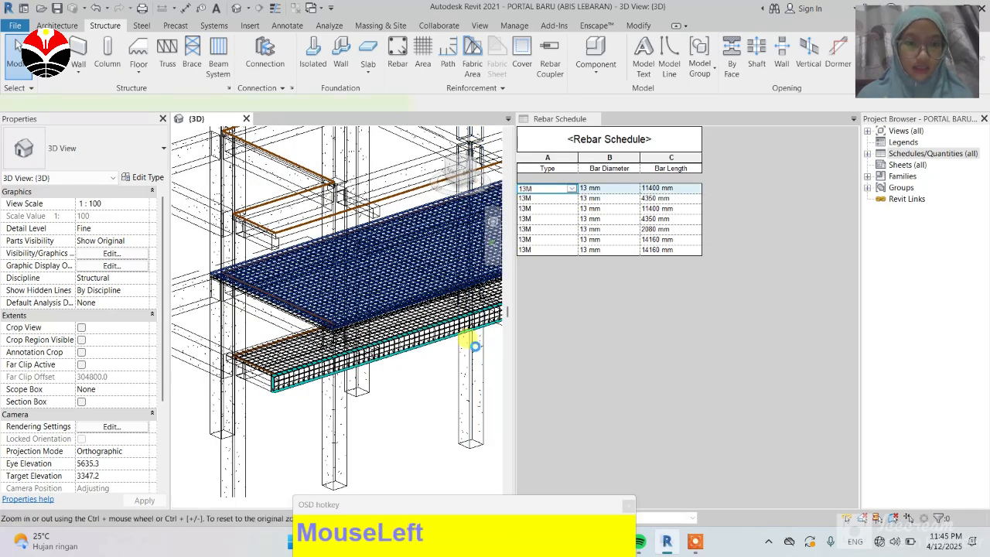
{"action": "scroll", "coordinate": [240, 264], "scroll_direction": "up", "scroll_amount": 4}
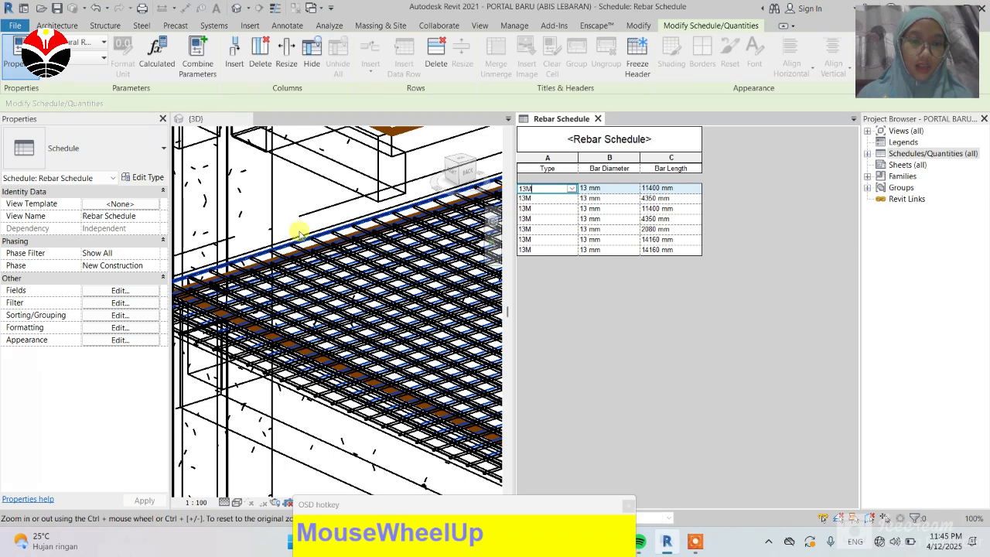
Step: Select rebar rows in the schedule to locate the corresponding rebar sets in the 3D view
{"action": "scroll", "coordinate": [300, 232], "scroll_direction": "down", "scroll_amount": 5}
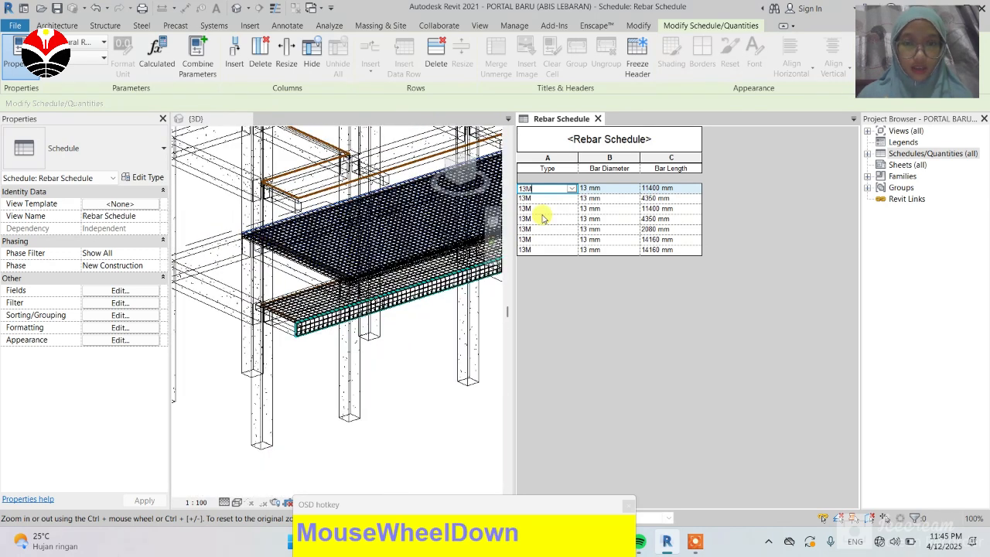
{"action": "left_click", "coordinate": [542, 219]}
{"action": "left_click", "coordinate": [416, 369]}
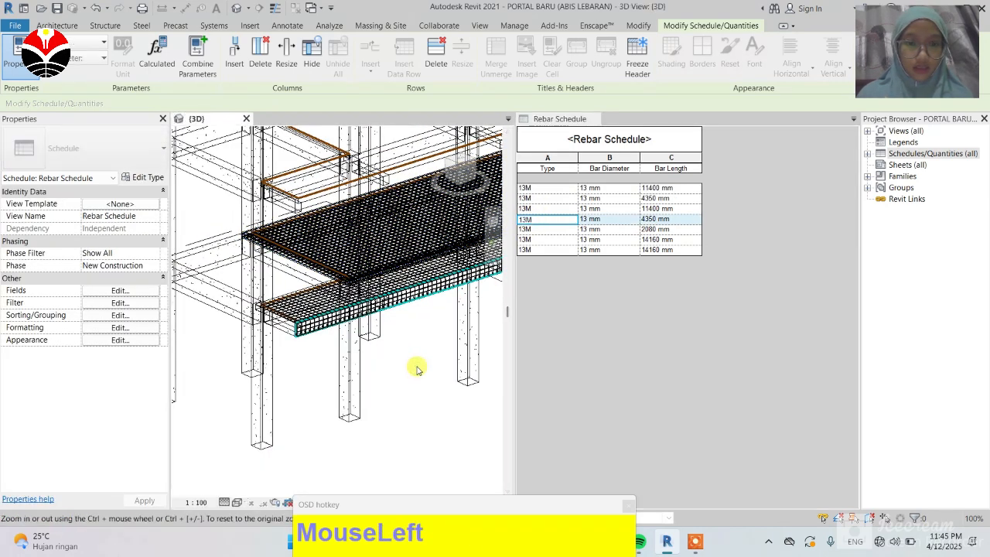
{"action": "left_click", "coordinate": [532, 232]}
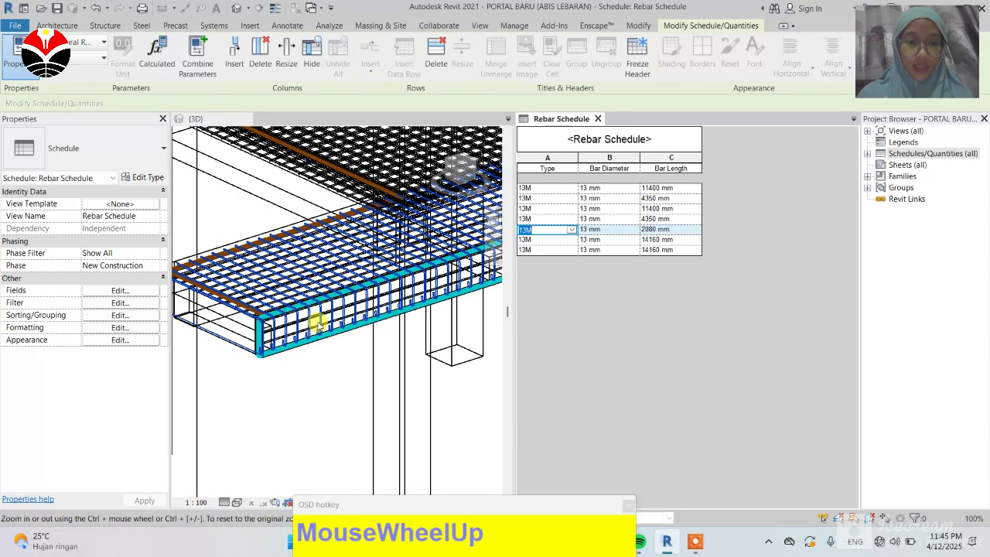
{"action": "scroll", "coordinate": [333, 325], "scroll_direction": "down", "scroll_amount": 2}
{"action": "left_click", "coordinate": [463, 354]}
{"action": "left_click", "coordinate": [580, 286]}
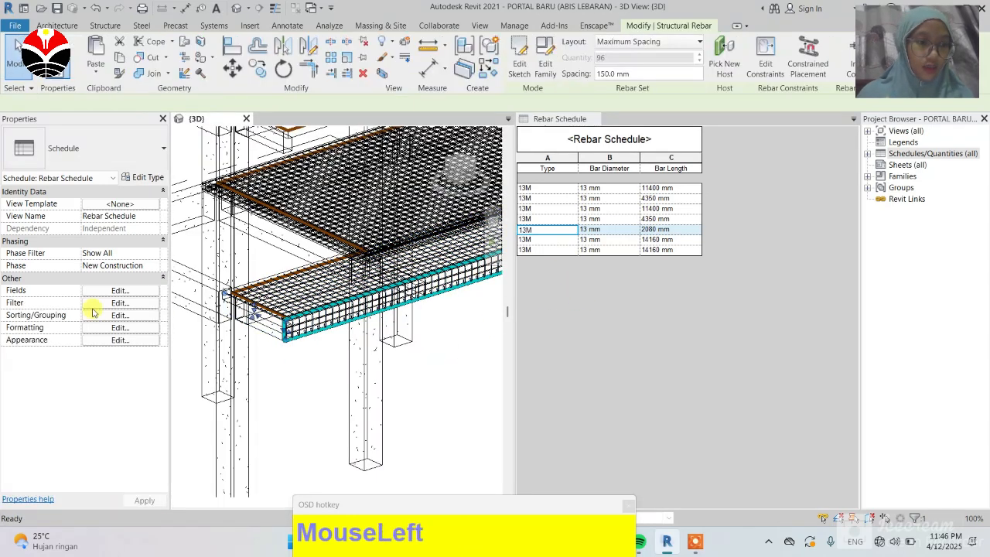
Step: Sort the rebar schedule by Bar Length in ascending order
{"action": "left_click", "coordinate": [116, 315]}
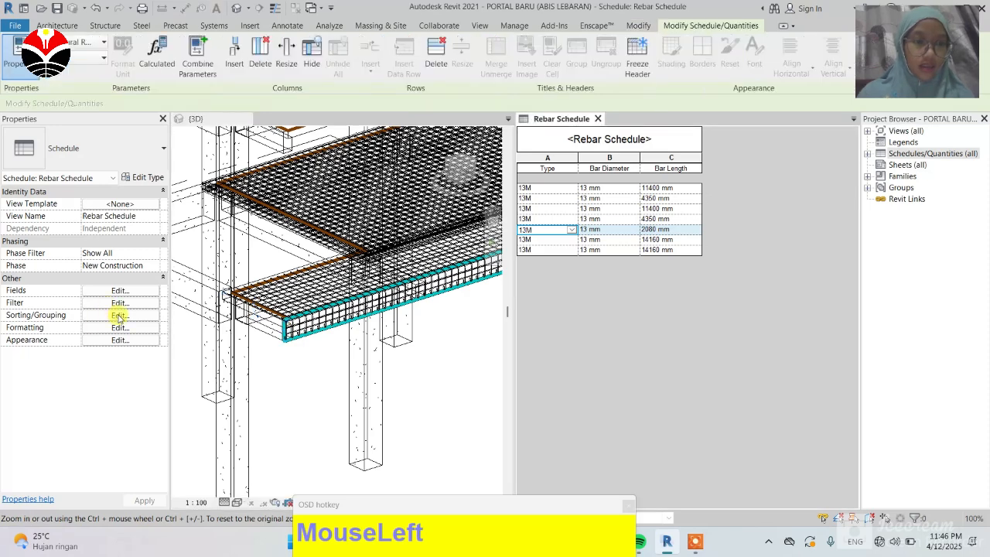
{"action": "left_click", "coordinate": [119, 315]}
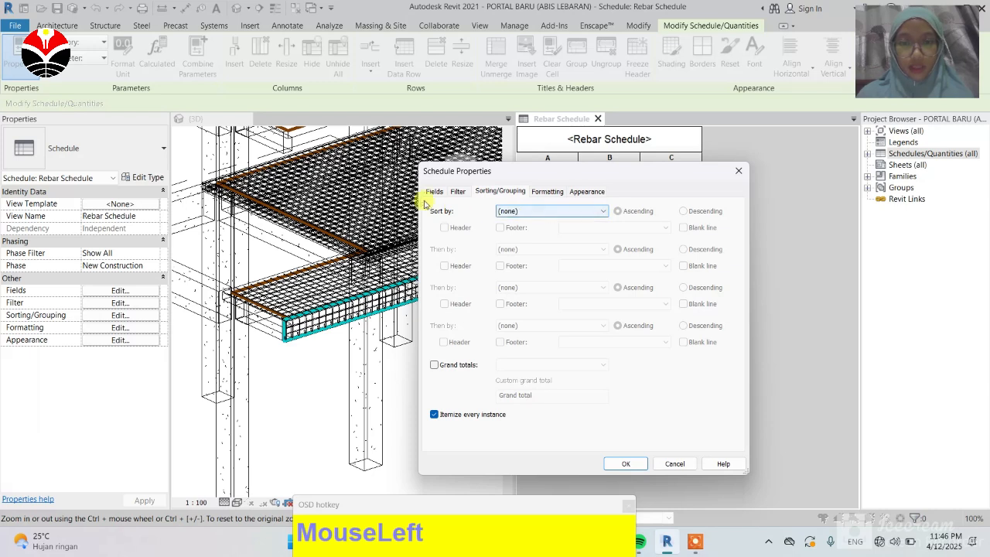
{"action": "left_click", "coordinate": [578, 214]}
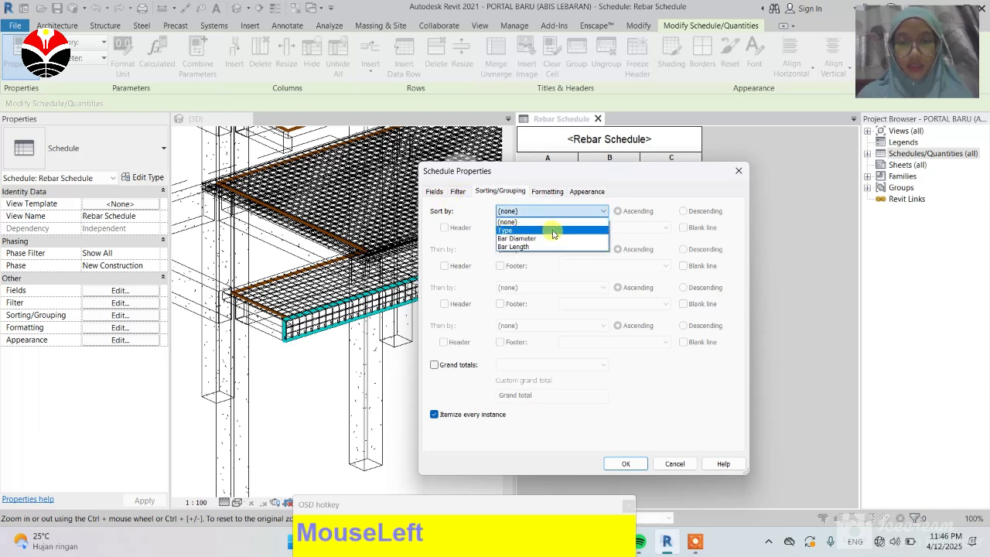
{"action": "left_click", "coordinate": [554, 231]}
{"action": "left_click", "coordinate": [593, 211]}
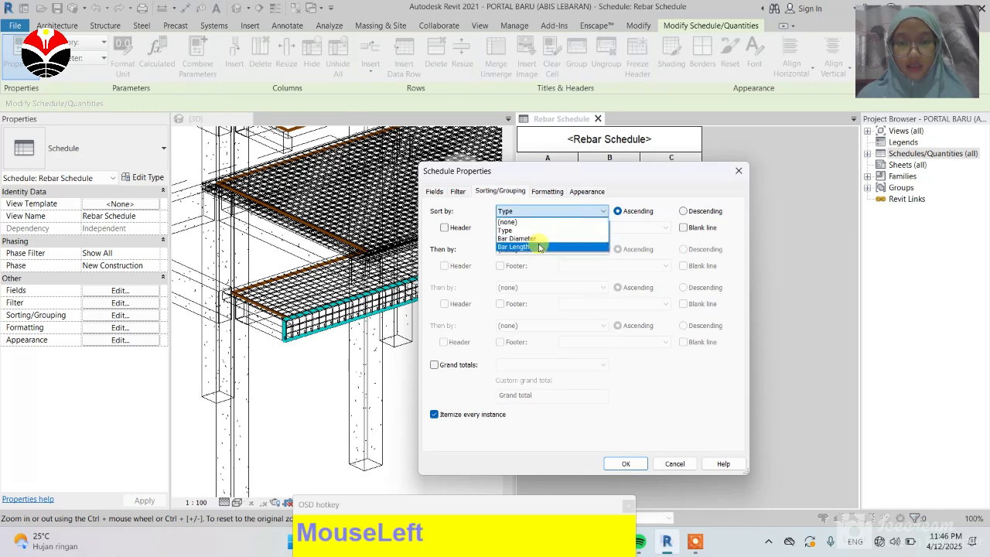
{"action": "left_click", "coordinate": [539, 247]}
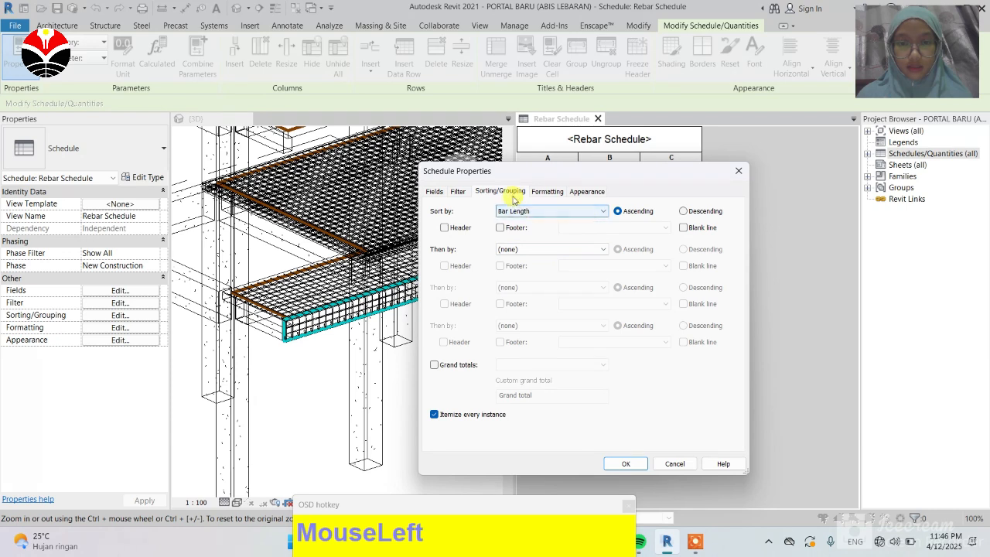
{"action": "left_click", "coordinate": [559, 212]}
{"action": "left_click", "coordinate": [531, 221]}
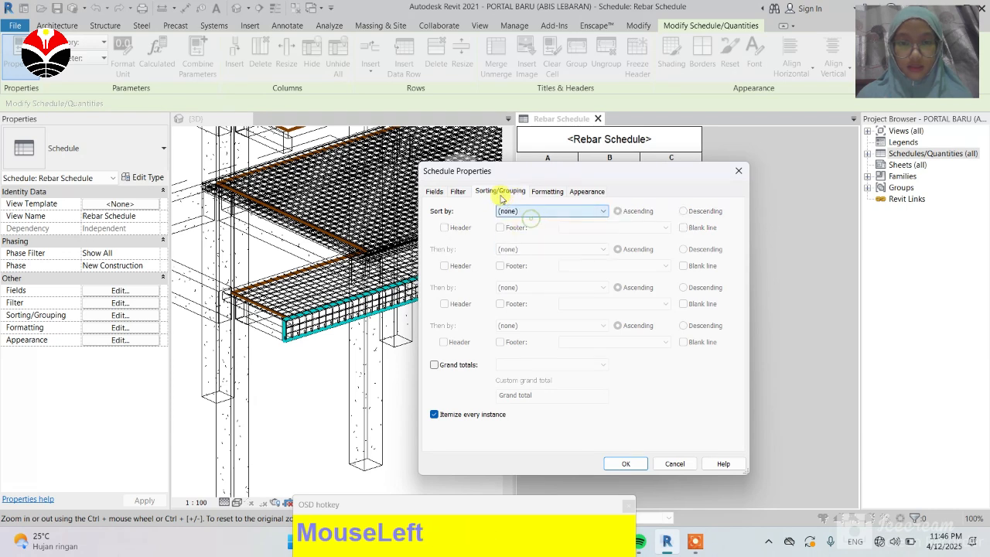
{"action": "left_click", "coordinate": [546, 212]}
{"action": "left_click", "coordinate": [523, 247]}
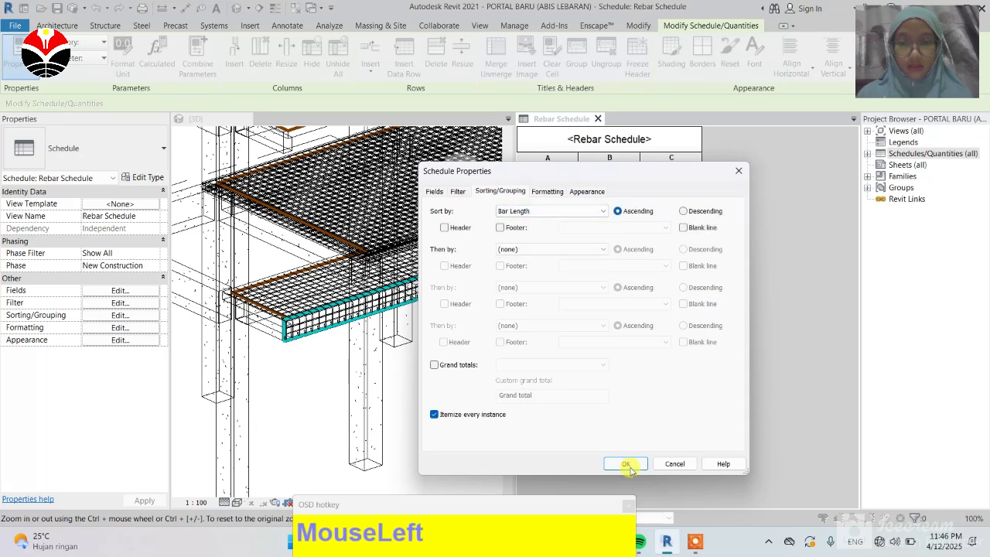
{"action": "left_click", "coordinate": [625, 463]}
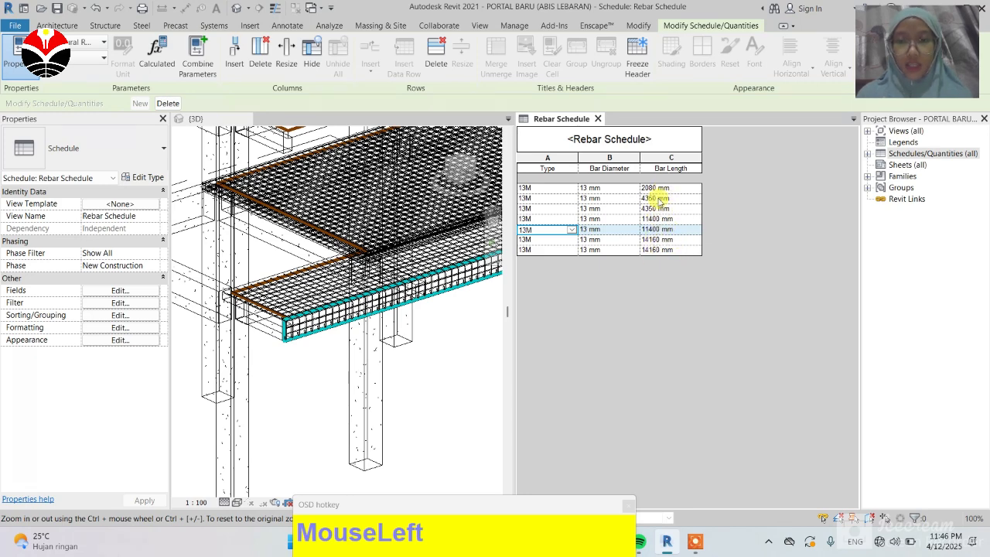
Step: Open the rebar schedule's fields and try to add the Type Comments field
{"action": "scroll", "coordinate": [344, 314], "scroll_direction": "down", "scroll_amount": 5}
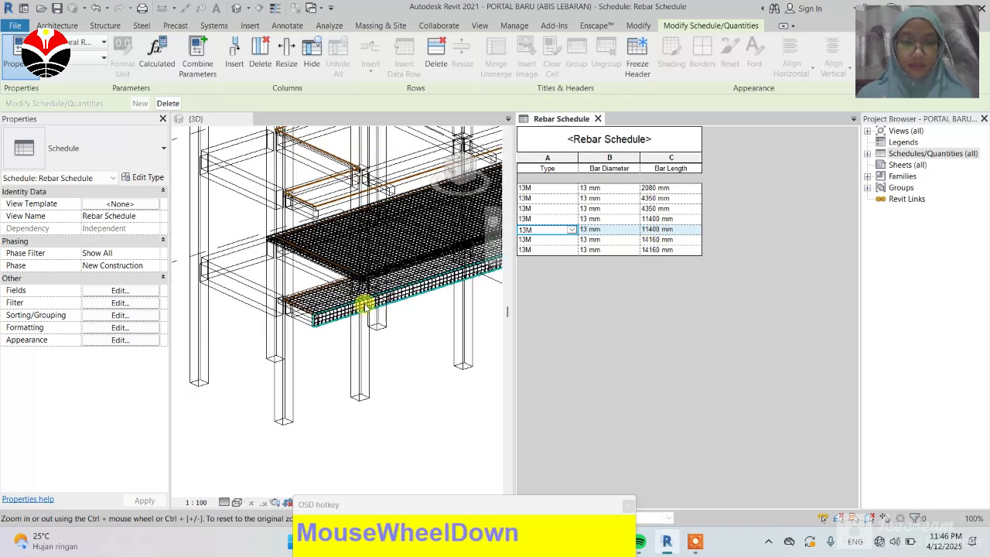
{"action": "left_click", "coordinate": [761, 157]}
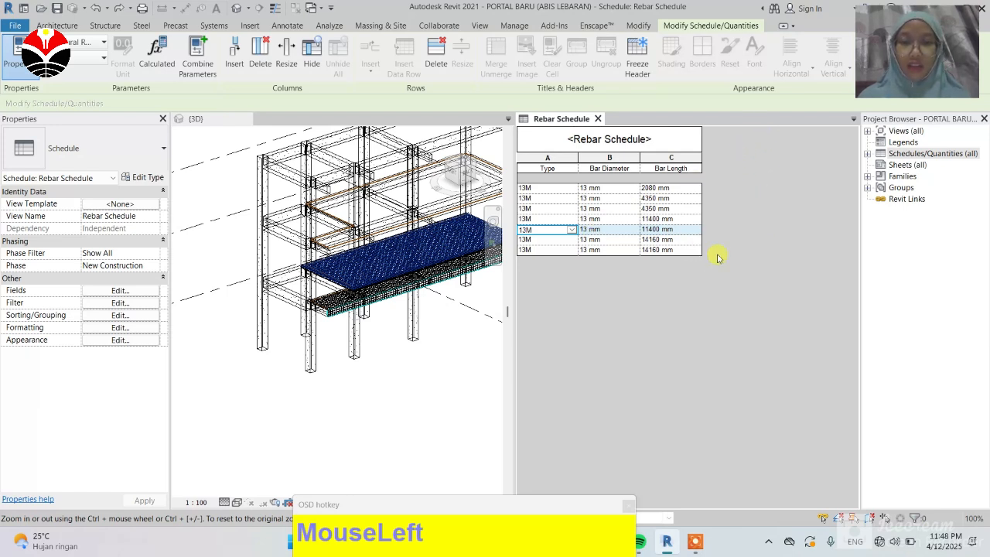
{"action": "left_click", "coordinate": [119, 291]}
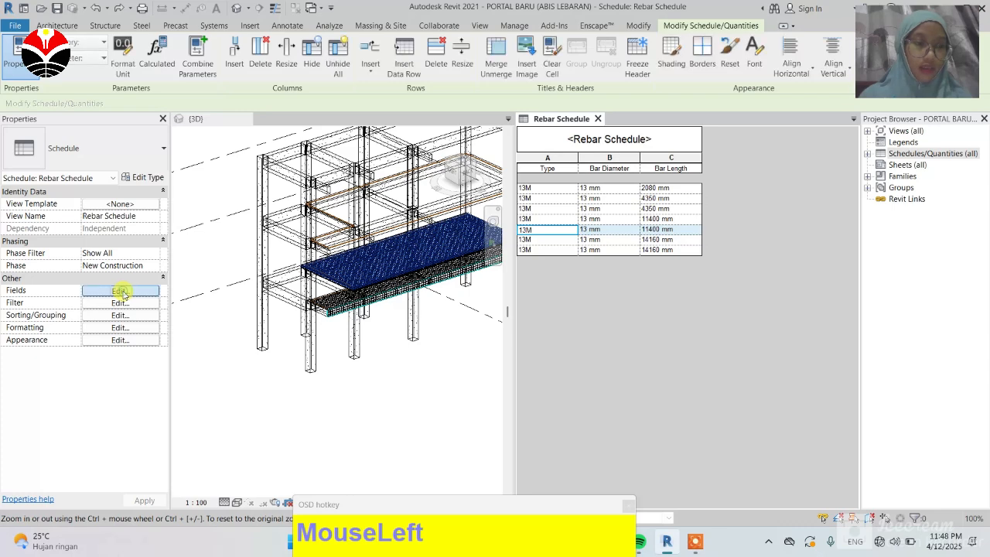
{"action": "scroll", "coordinate": [490, 334], "scroll_direction": "down", "scroll_amount": 6}
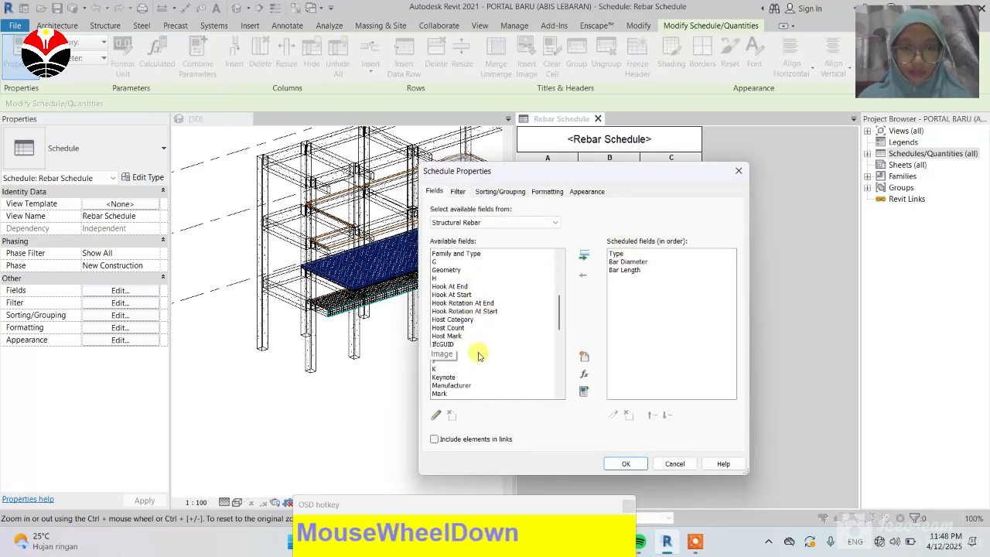
{"action": "scroll", "coordinate": [479, 355], "scroll_direction": "down", "scroll_amount": 10}
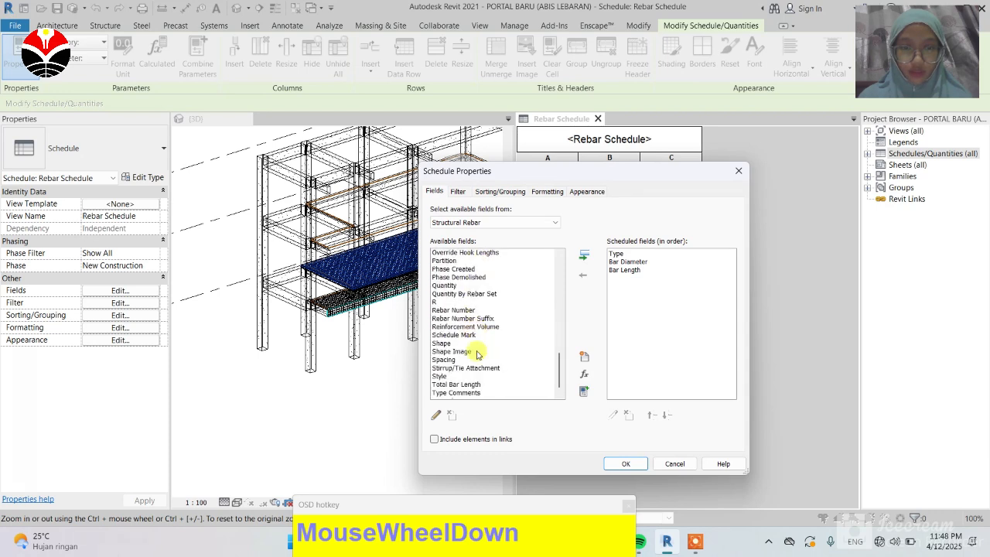
{"action": "scroll", "coordinate": [477, 355], "scroll_direction": "down", "scroll_amount": 2}
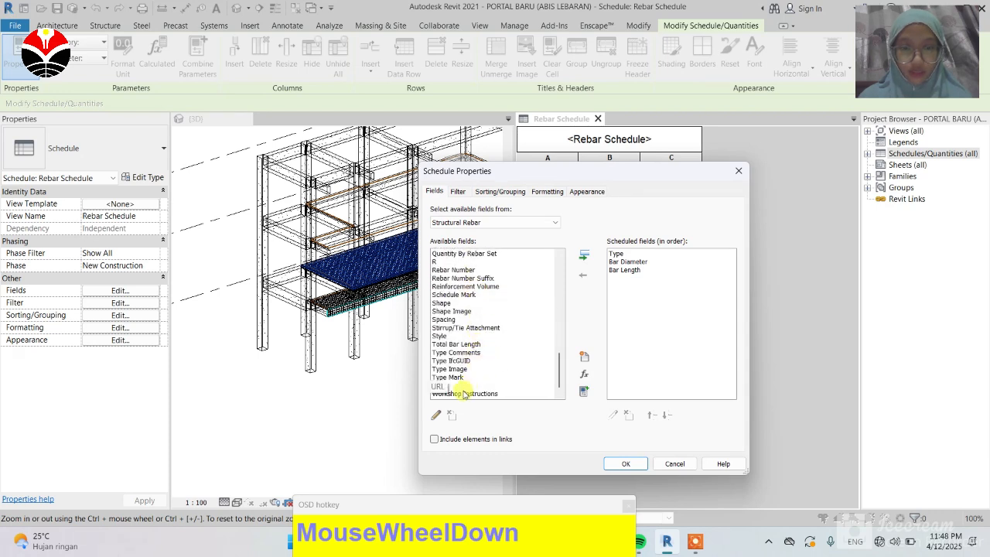
{"action": "left_click", "coordinate": [473, 344]}
{"action": "left_click", "coordinate": [586, 254]}
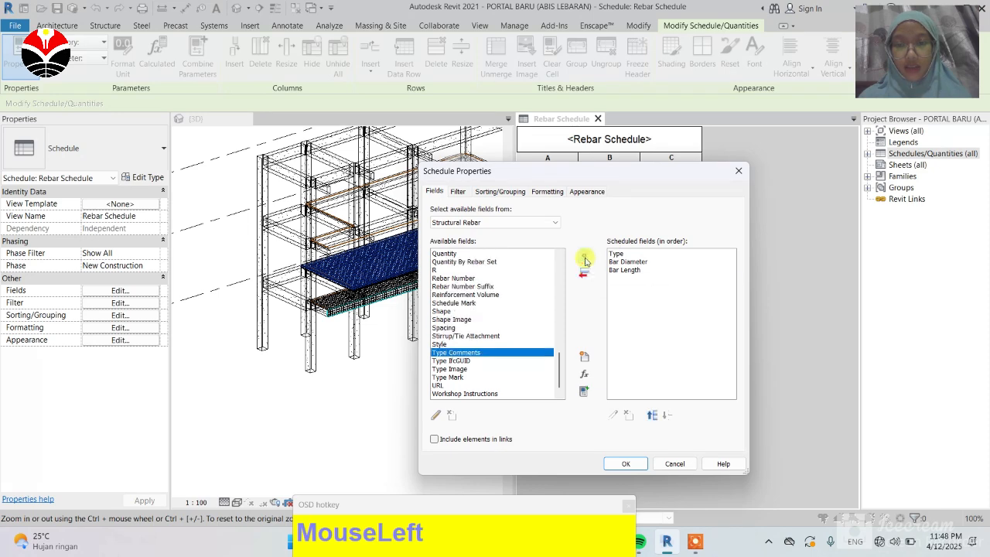
{"action": "left_click", "coordinate": [627, 463]}
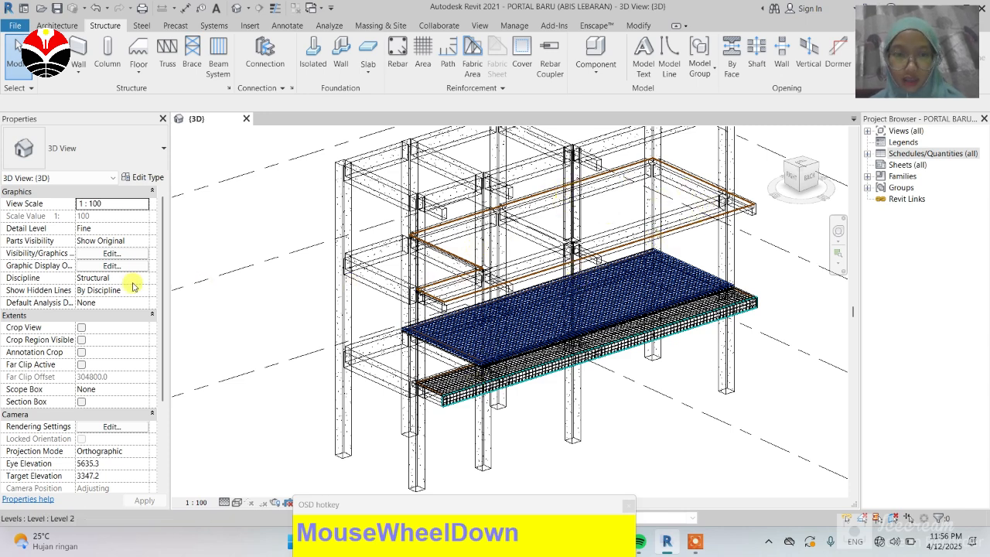
Step: Inspect the frame in the 3D view by selecting and releasing a Level 3 beam
{"action": "scroll", "coordinate": [267, 288], "scroll_direction": "down", "scroll_amount": 2}
{"action": "scroll", "coordinate": [584, 216], "scroll_direction": "up", "scroll_amount": 2}
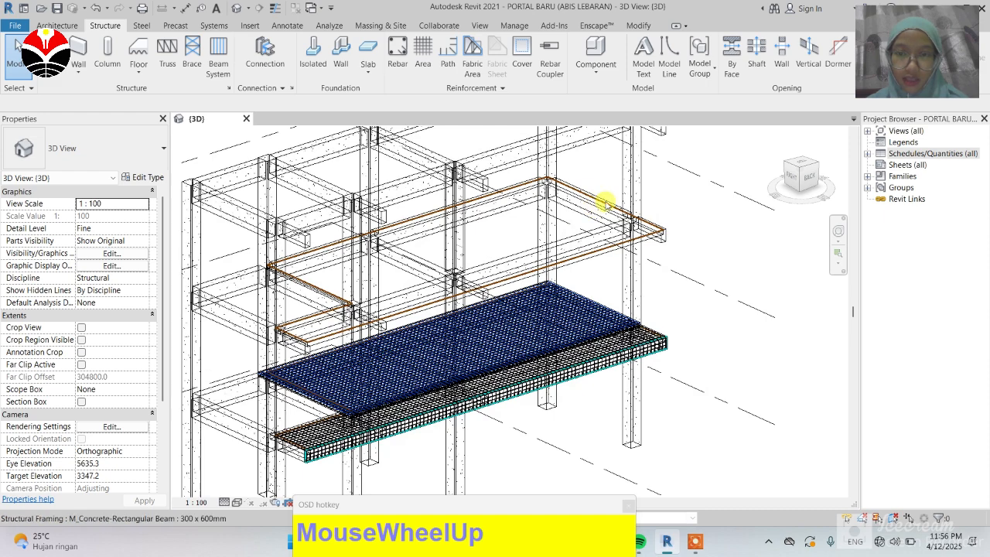
{"action": "left_click", "coordinate": [604, 204]}
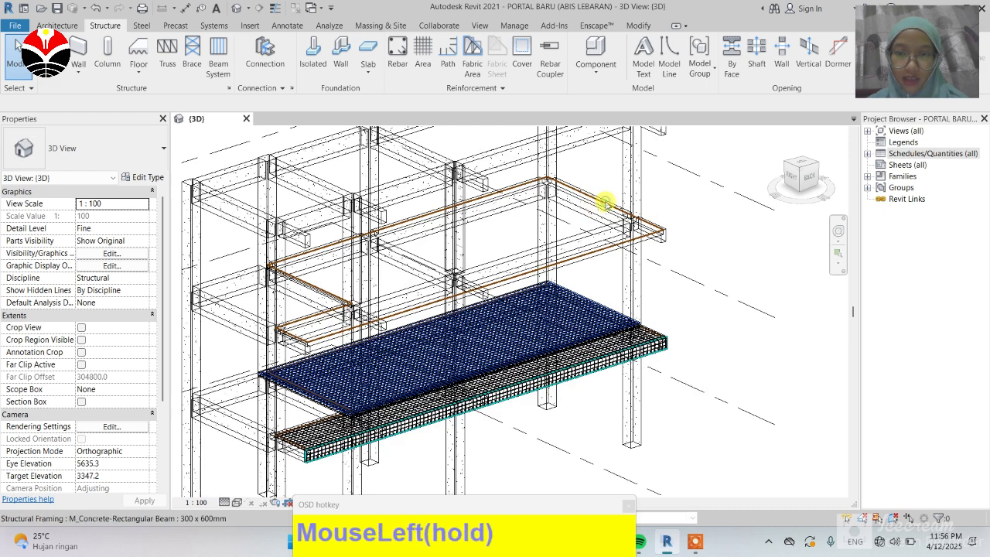
{"action": "left_click", "coordinate": [731, 224]}
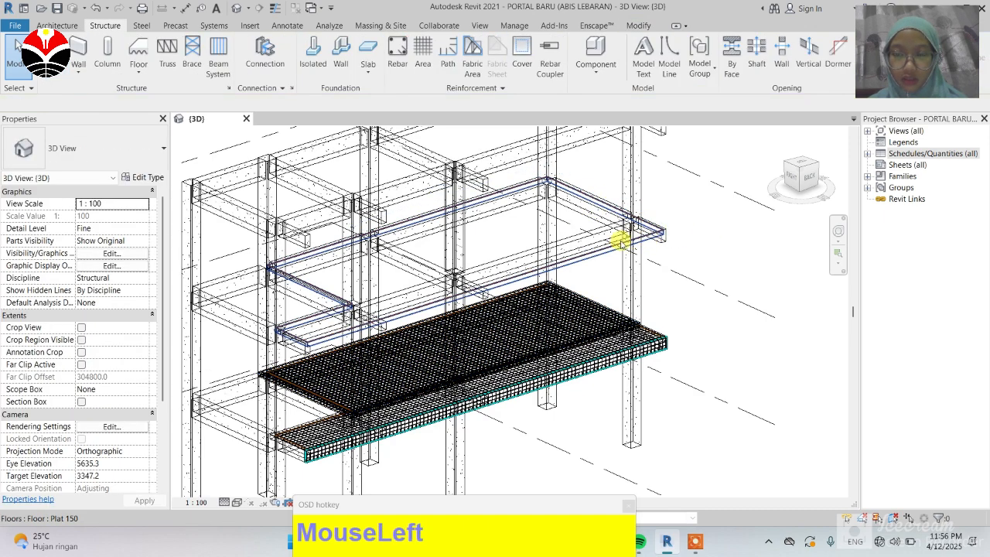
{"action": "scroll", "coordinate": [620, 241], "scroll_direction": "down", "scroll_amount": 2}
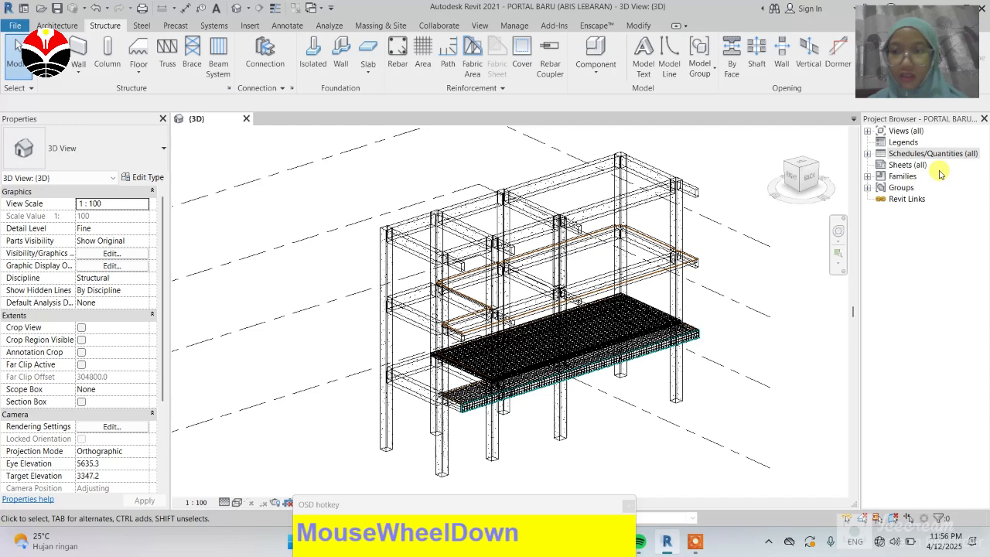
Step: Open the Level 2 structural plan and compare it with the 3D view
{"action": "left_click", "coordinate": [869, 131]}
{"action": "left_click", "coordinate": [869, 210]}
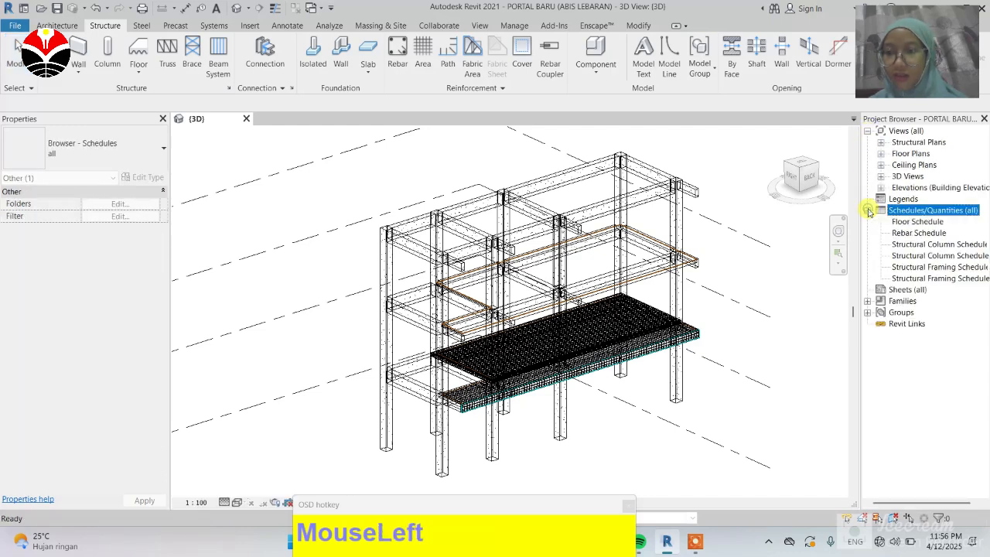
{"action": "left_click", "coordinate": [881, 142]}
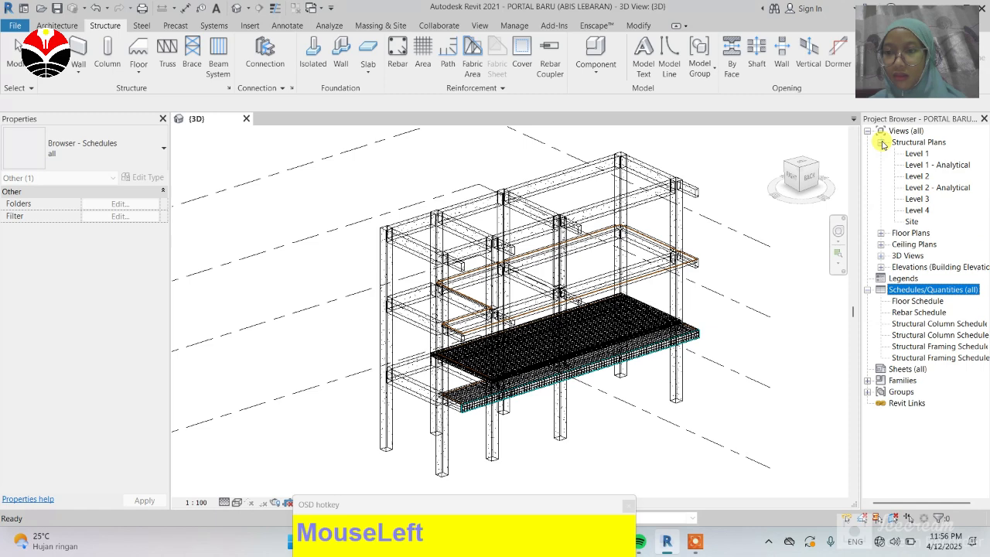
{"action": "double_click", "coordinate": [916, 176]}
{"action": "scroll", "coordinate": [442, 296], "scroll_direction": "up", "scroll_amount": 1}
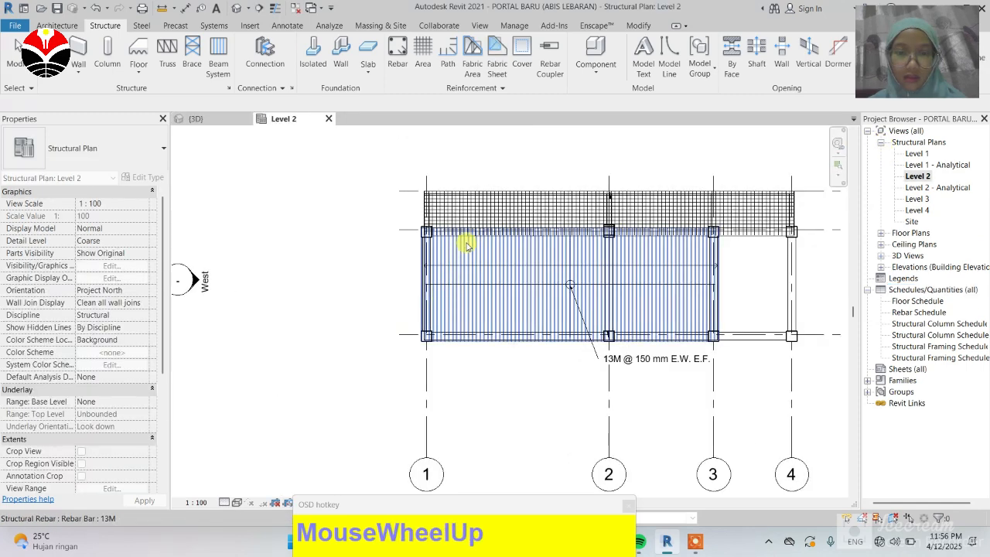
{"action": "left_click", "coordinate": [212, 120]}
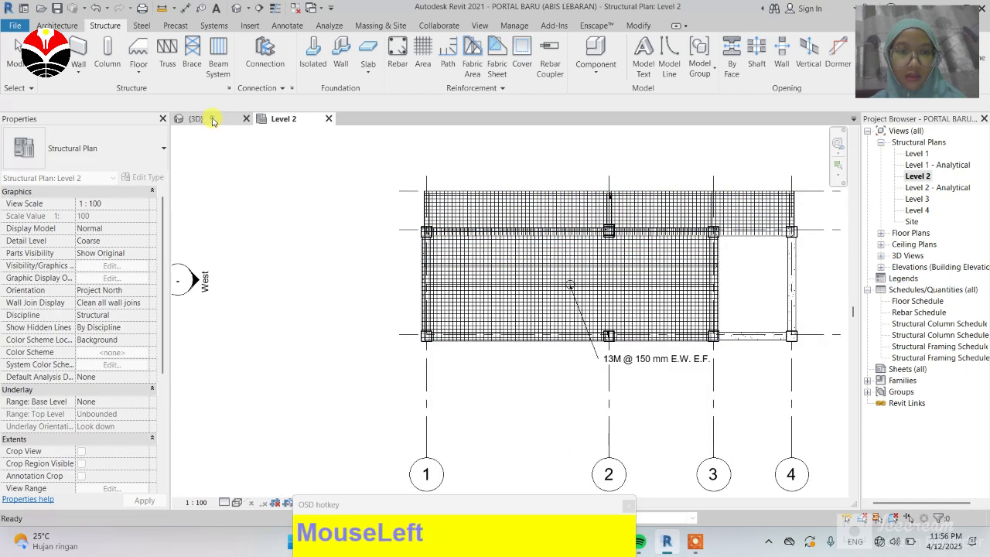
{"action": "left_click", "coordinate": [283, 121]}
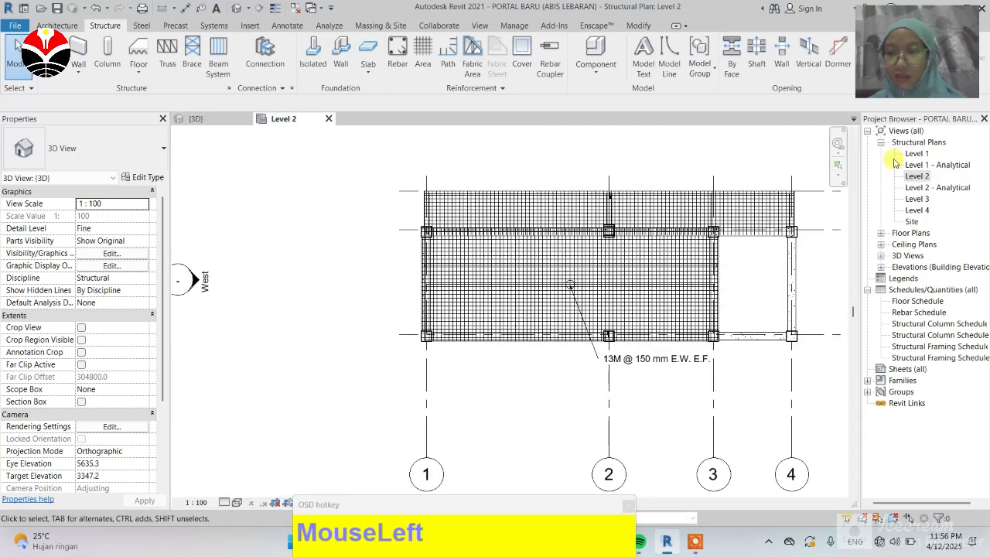
Step: Open the Level 3 structural plan and delete its floor slab
{"action": "double_click", "coordinate": [919, 198]}
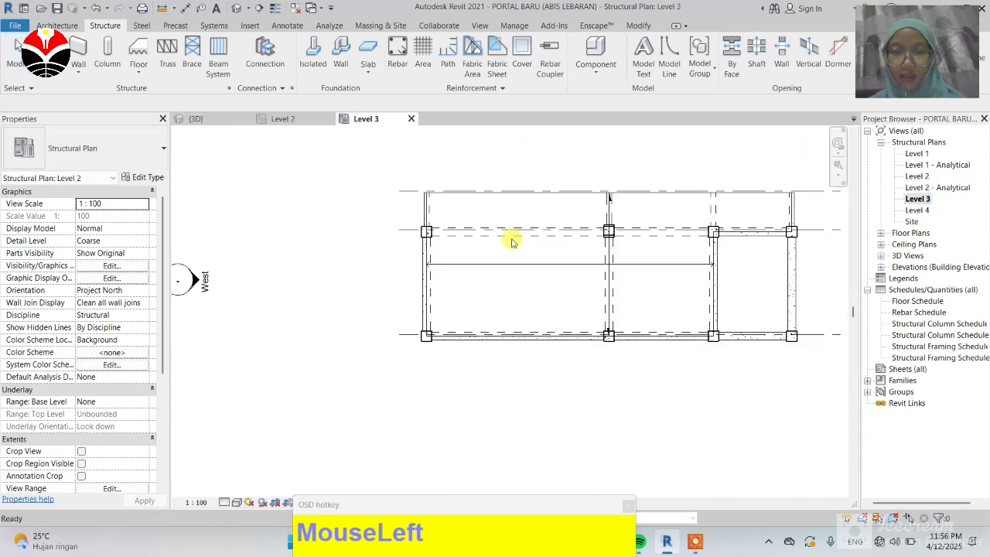
{"action": "scroll", "coordinate": [303, 199], "scroll_direction": "down", "scroll_amount": 1}
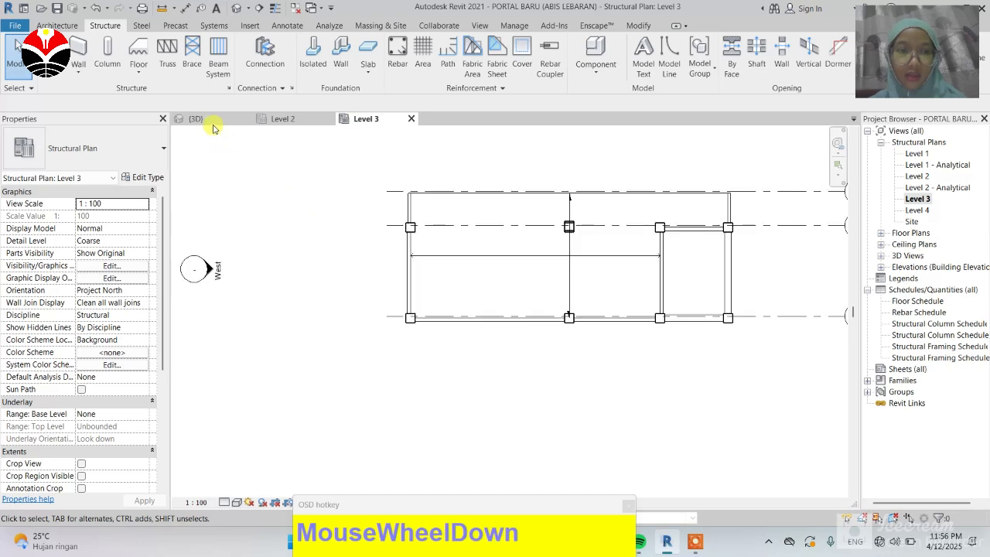
{"action": "left_click", "coordinate": [214, 122]}
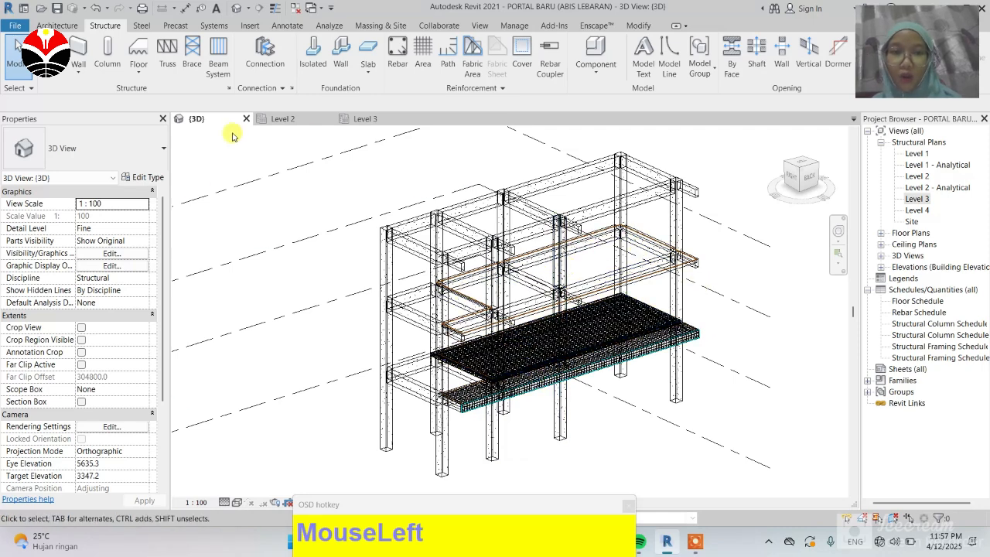
{"action": "left_click", "coordinate": [371, 120]}
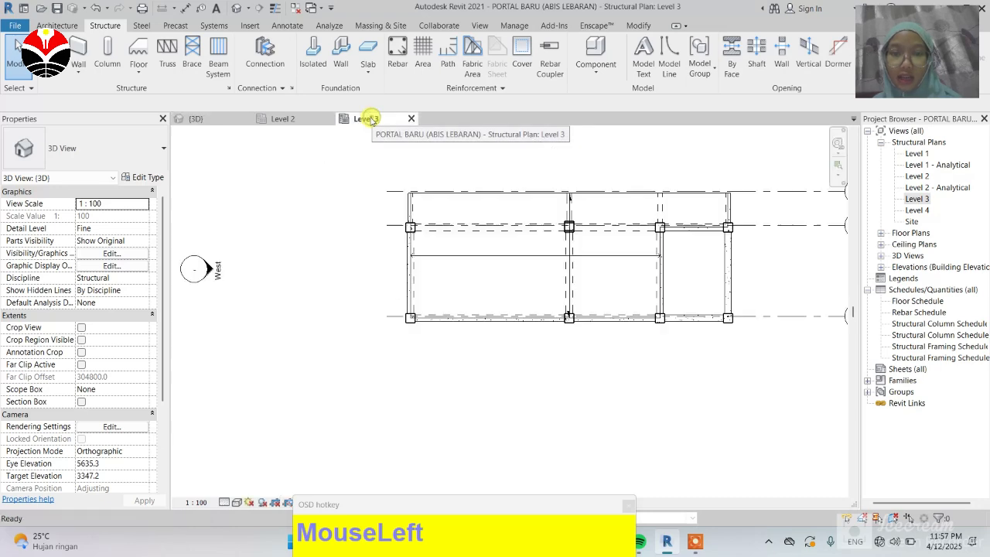
{"action": "left_click", "coordinate": [424, 201]}
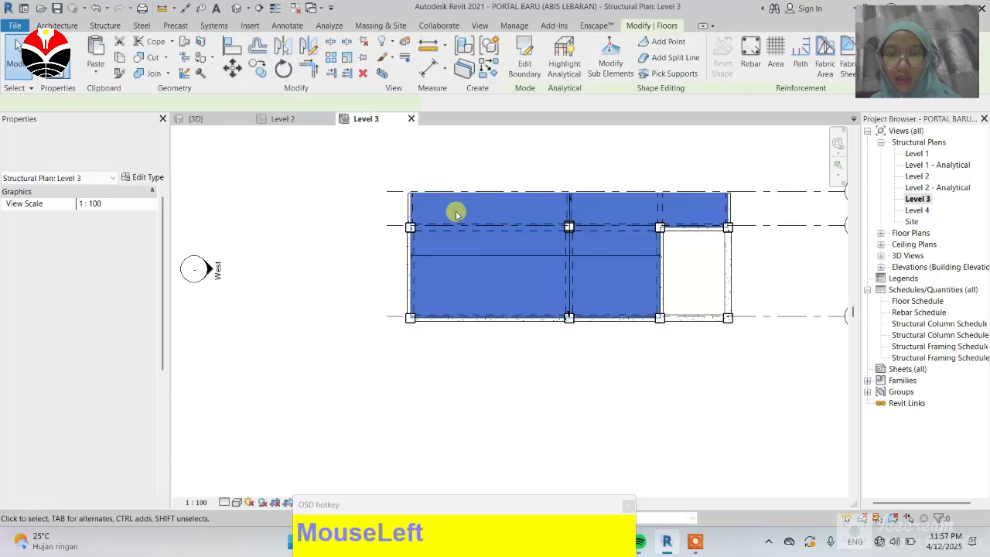
{"action": "key", "text": "Delete"}
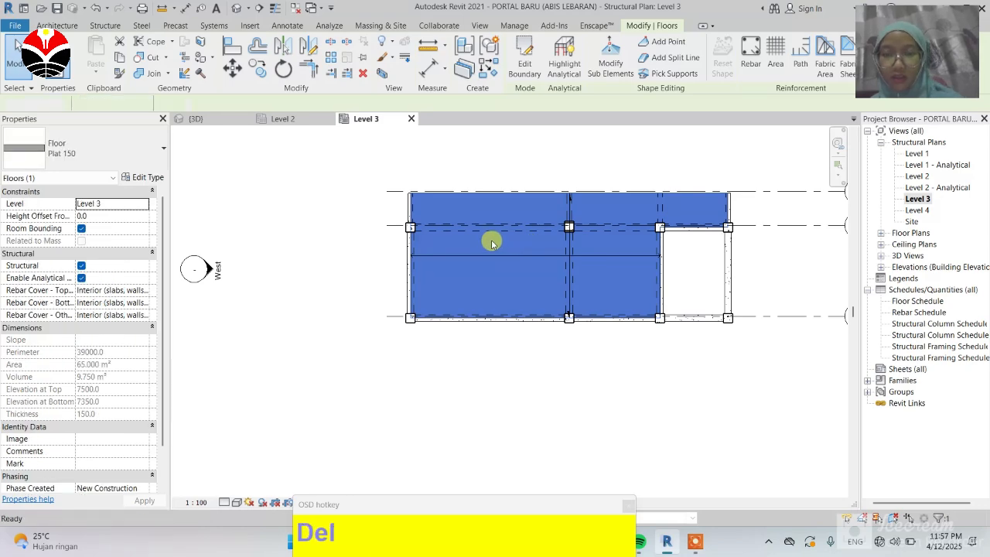
Step: In the 3D view, copy the Level 2 slab with its reinforcement, excluding structural framing, and paste it aligned to Level 3
{"action": "left_click", "coordinate": [219, 121]}
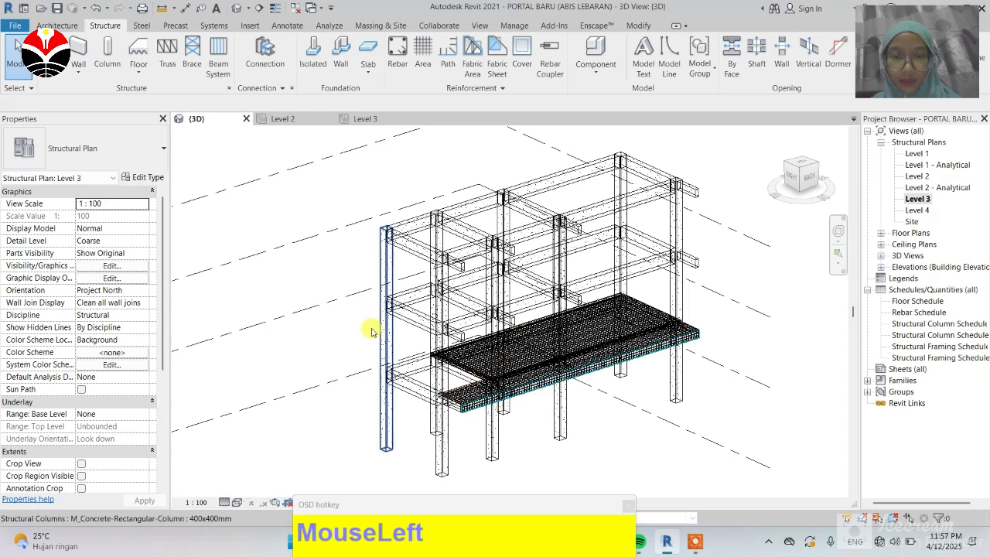
{"action": "left_click_drag", "start_coordinate": [359, 316], "coordinate": [754, 284]}
{"action": "left_click", "coordinate": [754, 284]}
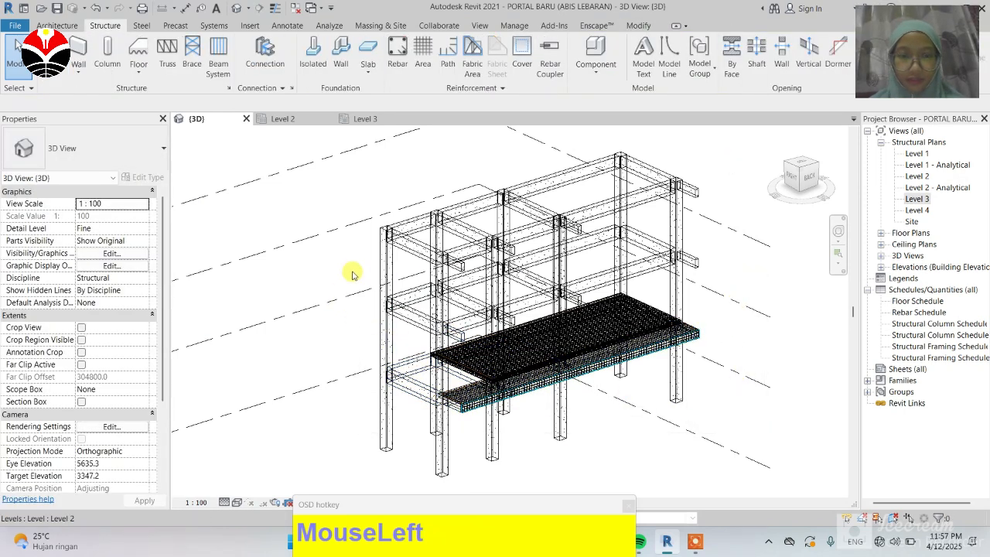
{"action": "left_click_drag", "start_coordinate": [344, 248], "coordinate": [762, 470]}
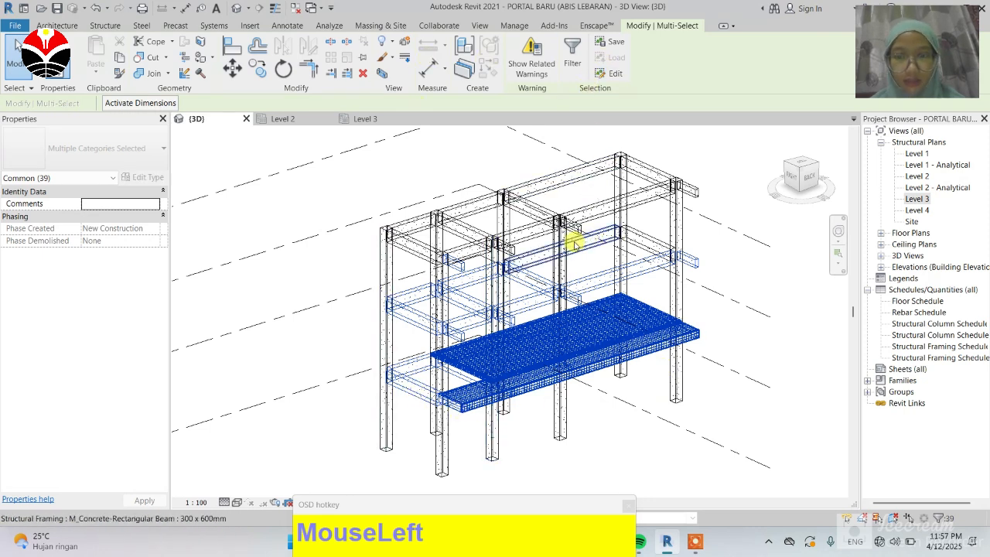
{"action": "left_click", "coordinate": [328, 267]}
{"action": "left_click_drag", "start_coordinate": [357, 308], "coordinate": [807, 410]}
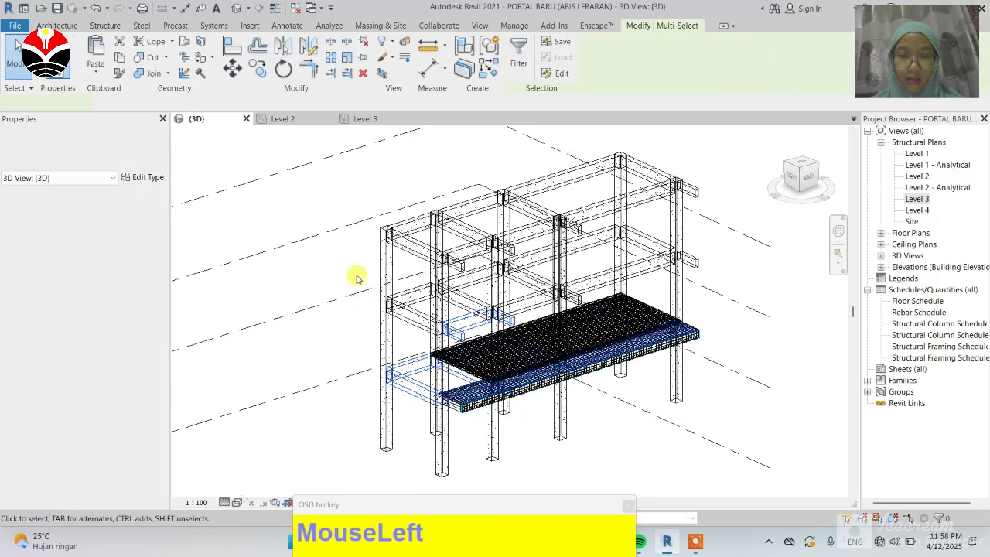
{"action": "left_click_drag", "start_coordinate": [355, 274], "coordinate": [767, 409]}
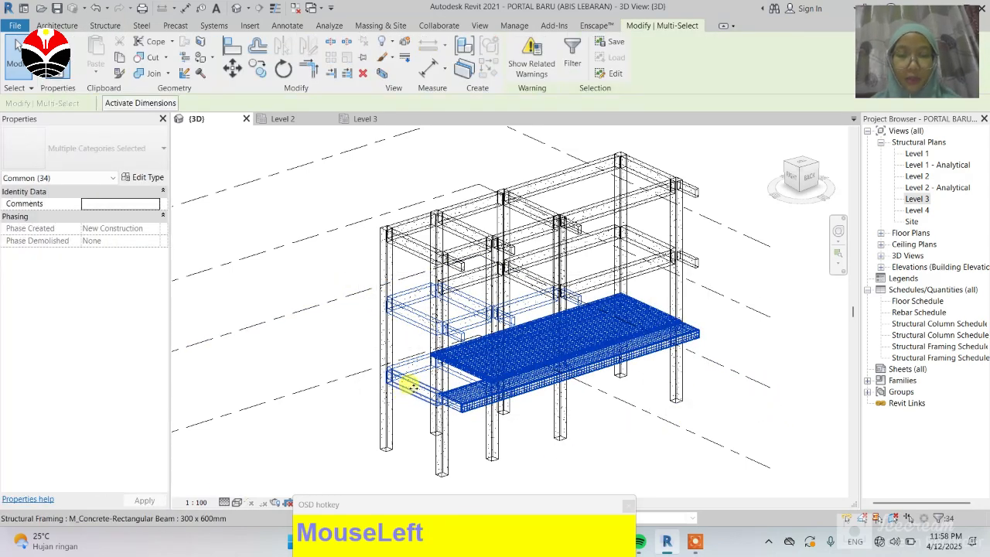
{"action": "left_click", "coordinate": [574, 59]}
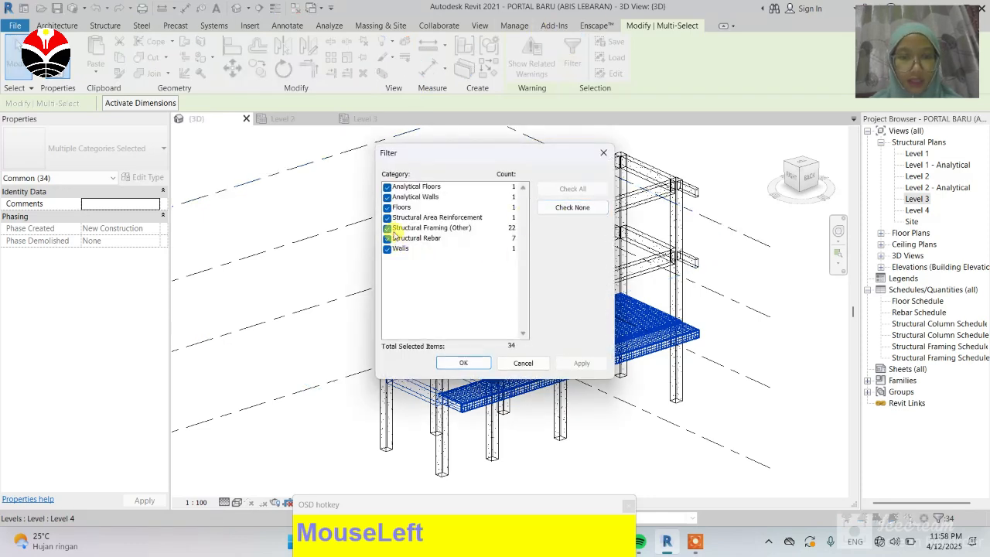
{"action": "left_click", "coordinate": [388, 229]}
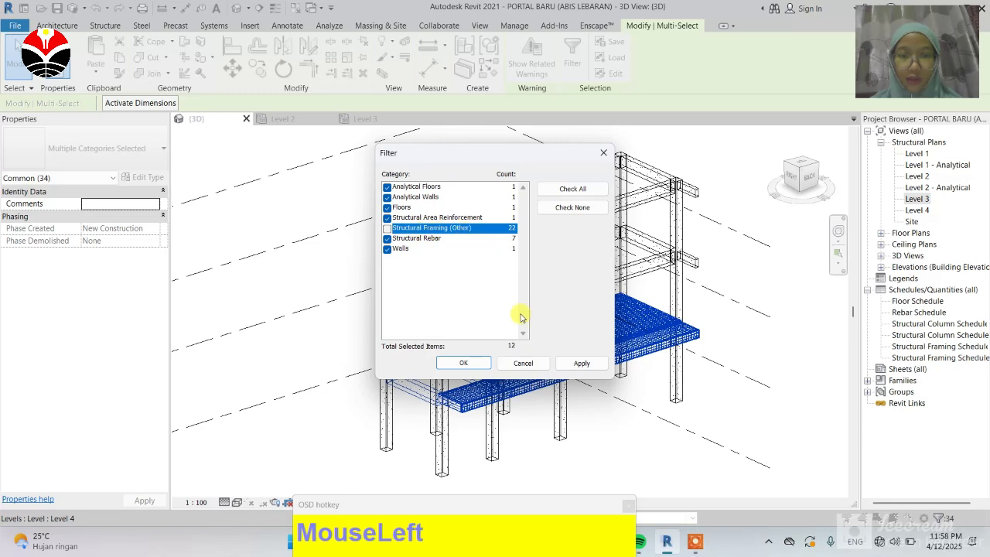
{"action": "left_click", "coordinate": [465, 363]}
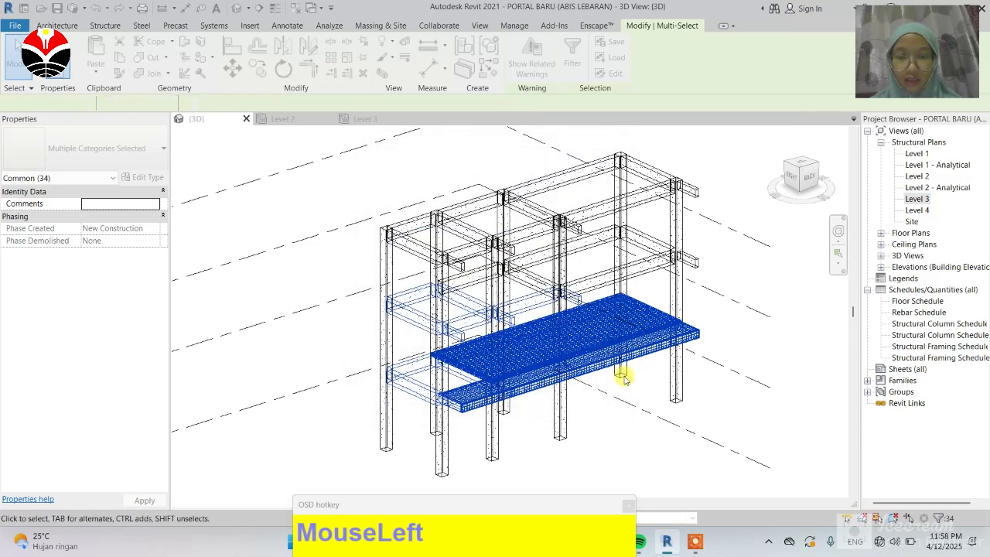
{"action": "scroll", "coordinate": [568, 320], "scroll_direction": "down", "scroll_amount": 2}
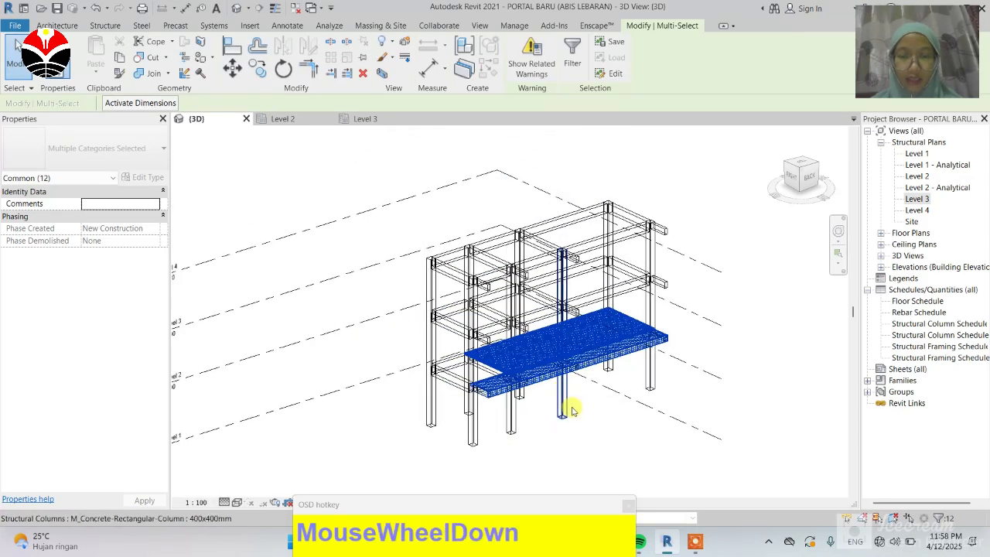
{"action": "scroll", "coordinate": [570, 391], "scroll_direction": "up", "scroll_amount": 3}
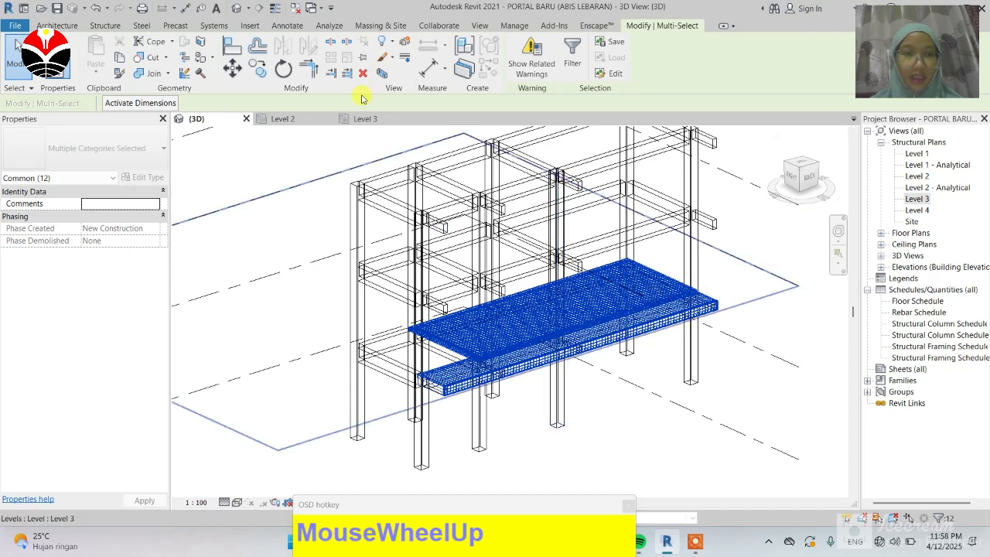
{"action": "left_click", "coordinate": [91, 77]}
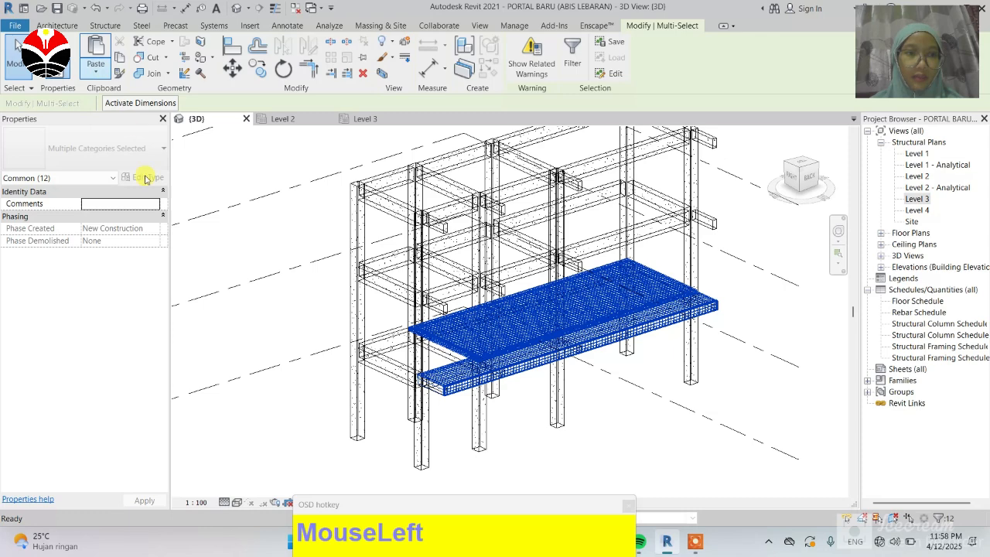
{"action": "left_click", "coordinate": [96, 71]}
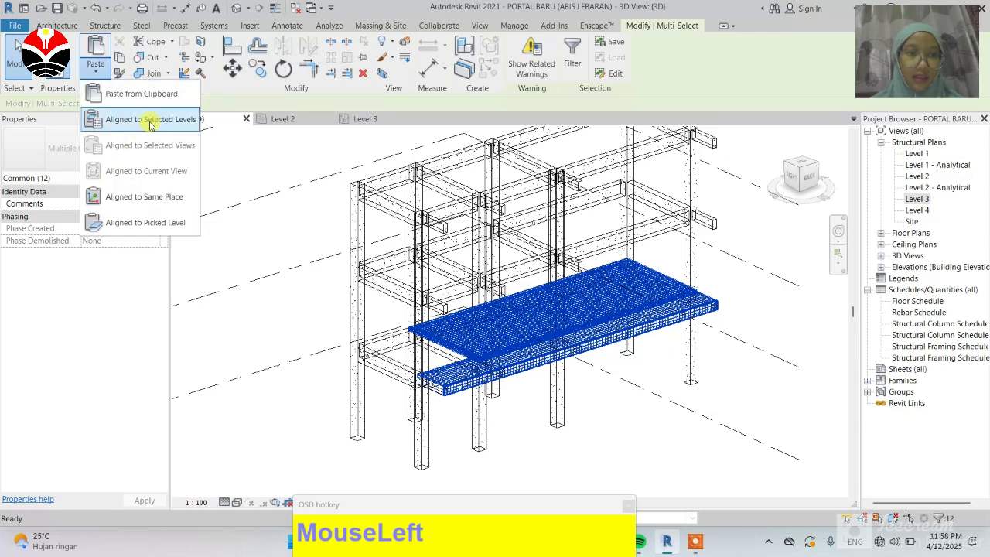
{"action": "left_click", "coordinate": [145, 118]}
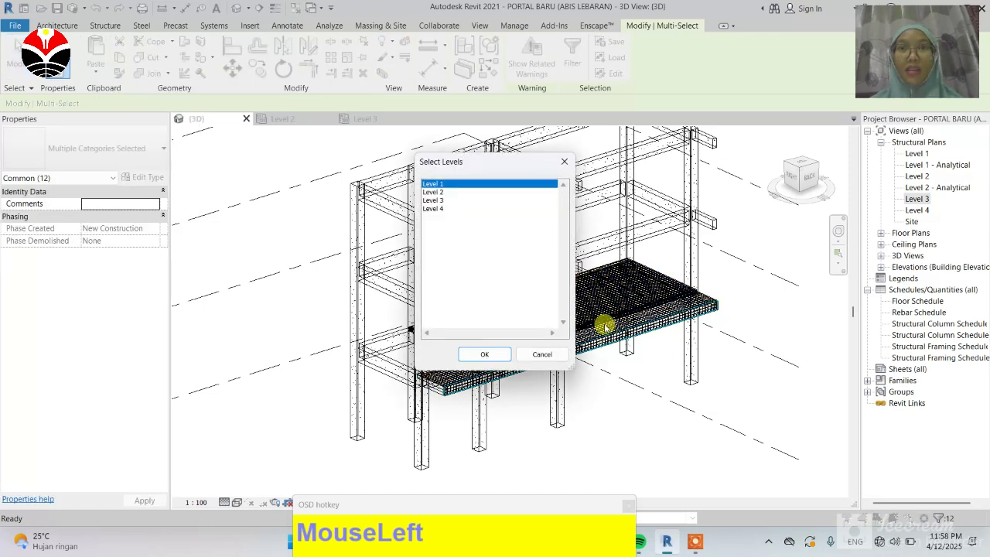
{"action": "left_click", "coordinate": [441, 201]}
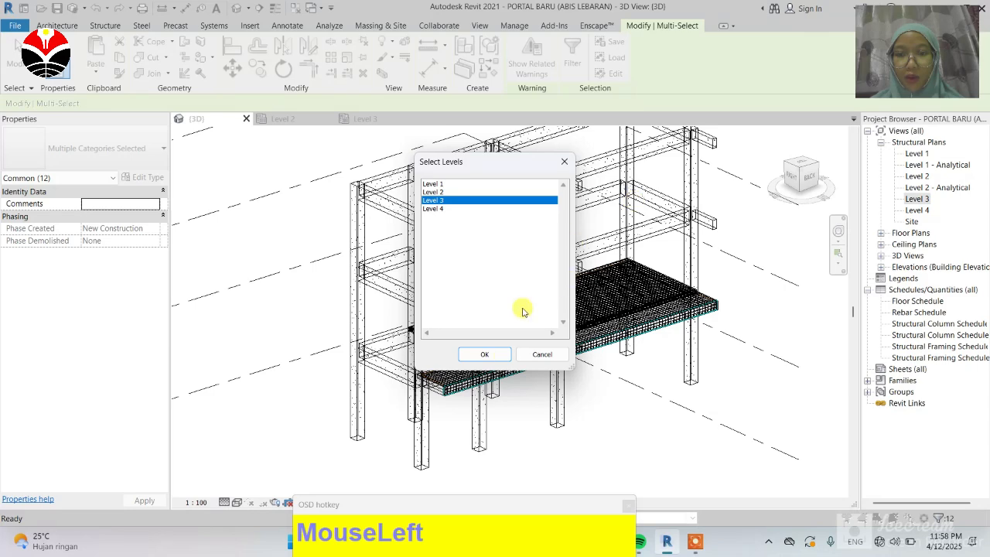
{"action": "left_click", "coordinate": [499, 353]}
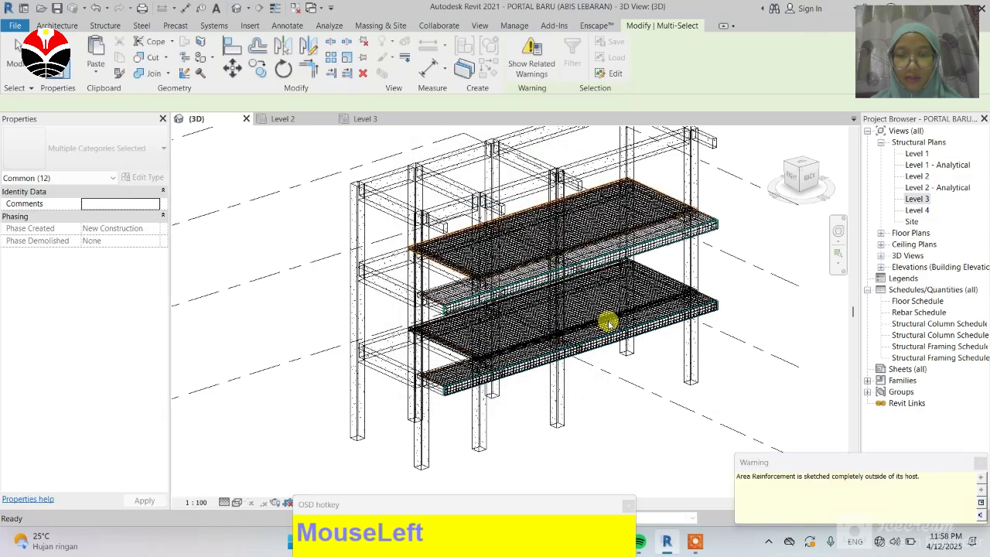
Step: Select the Level 2 slab and its reinforcement, excluding structural framing, and set their Comments to lt 1
{"action": "left_click", "coordinate": [776, 233]}
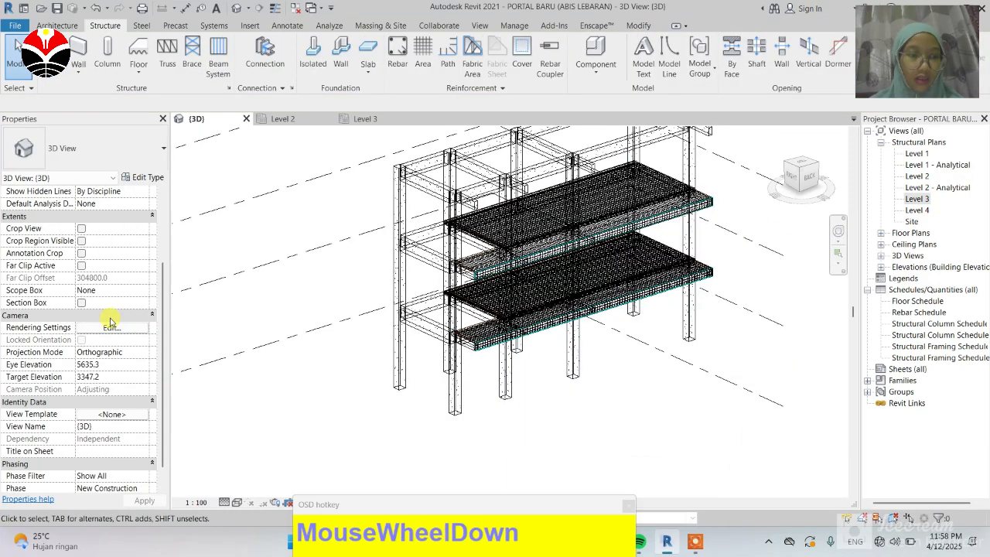
{"action": "scroll", "coordinate": [109, 322], "scroll_direction": "down", "scroll_amount": 1}
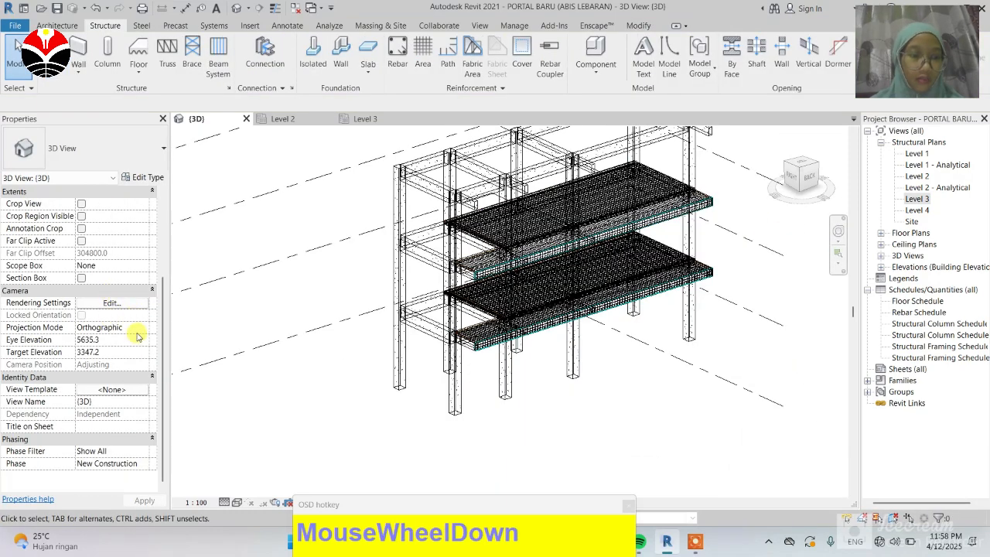
{"action": "left_click_drag", "start_coordinate": [377, 269], "coordinate": [783, 400]}
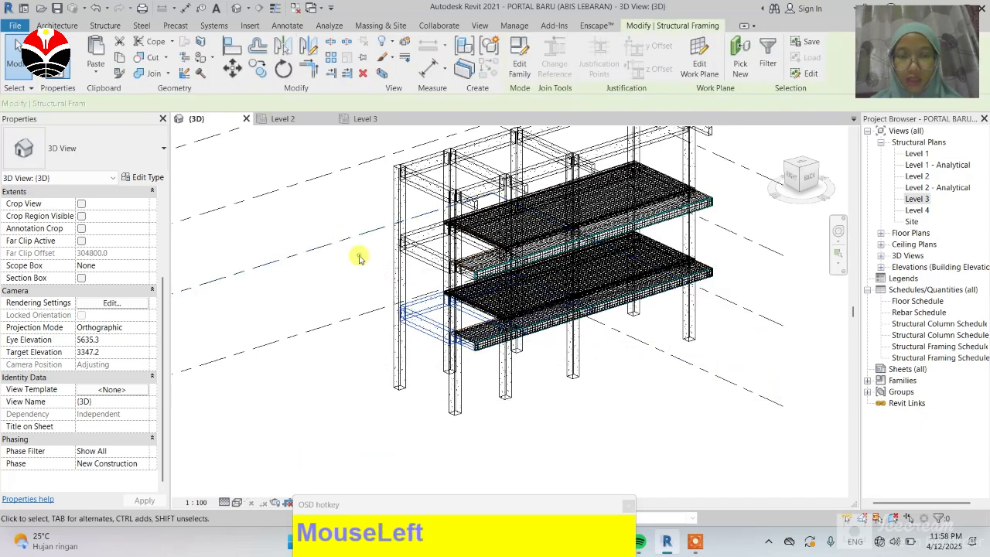
{"action": "left_click_drag", "start_coordinate": [372, 246], "coordinate": [762, 380]}
{"action": "left_click_drag", "start_coordinate": [344, 210], "coordinate": [756, 357]}
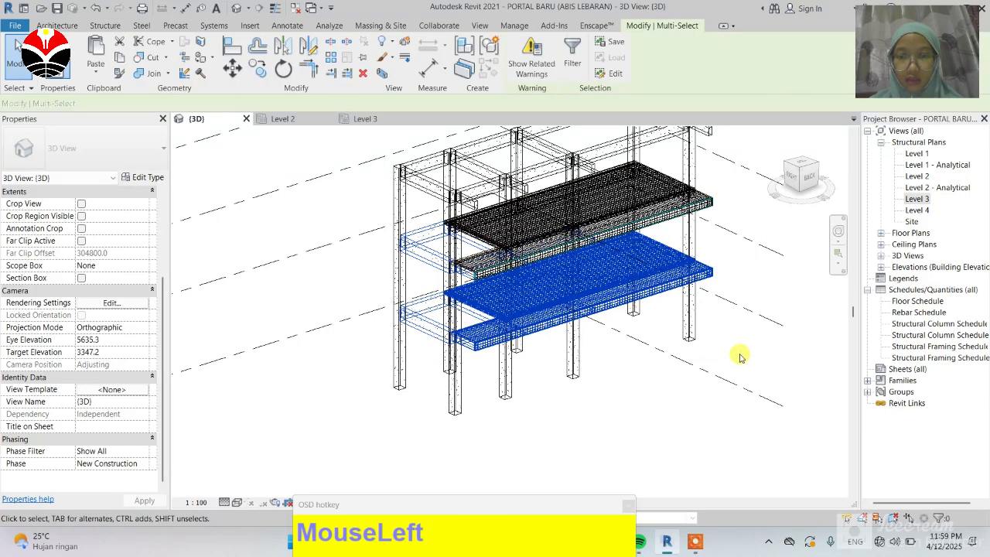
{"action": "left_click", "coordinate": [573, 68]}
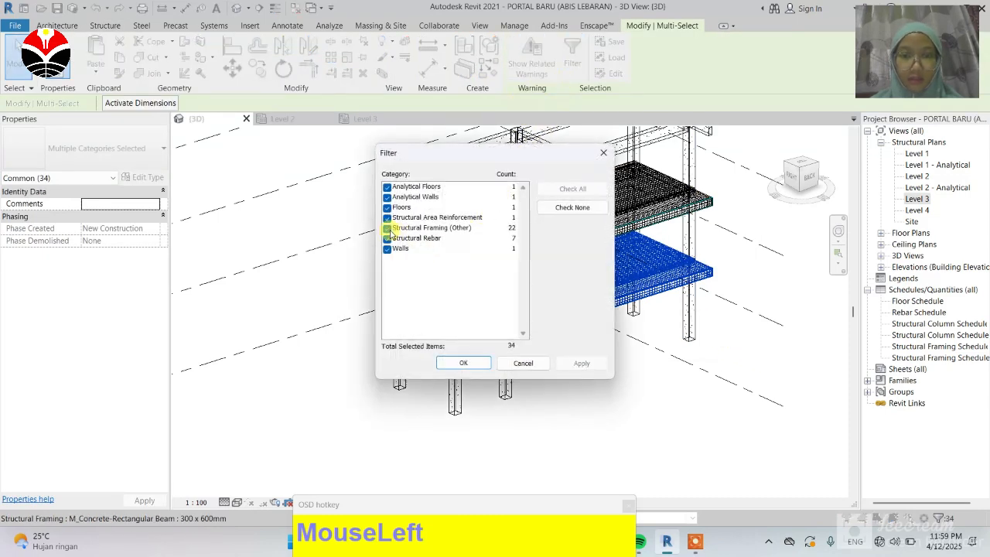
{"action": "left_click", "coordinate": [387, 228]}
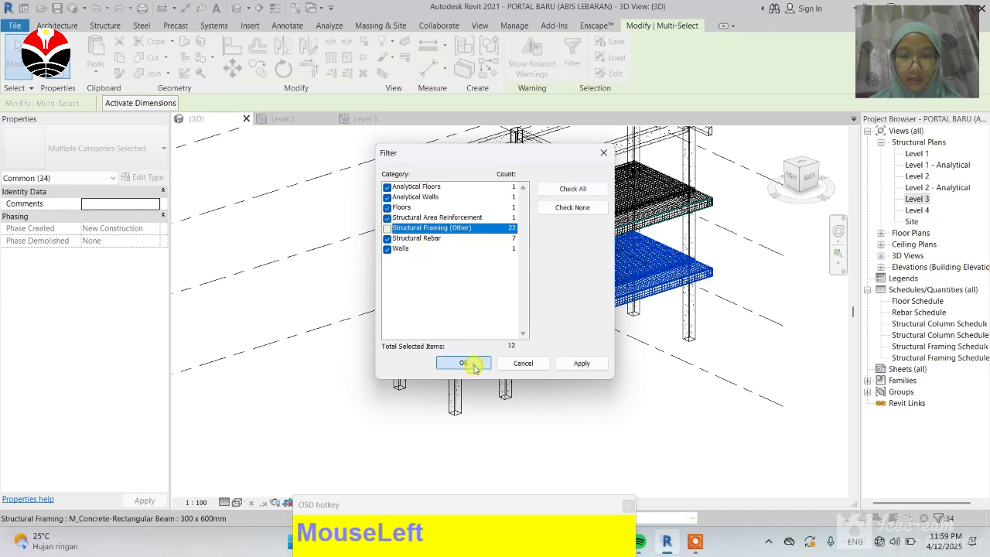
{"action": "left_click", "coordinate": [474, 368]}
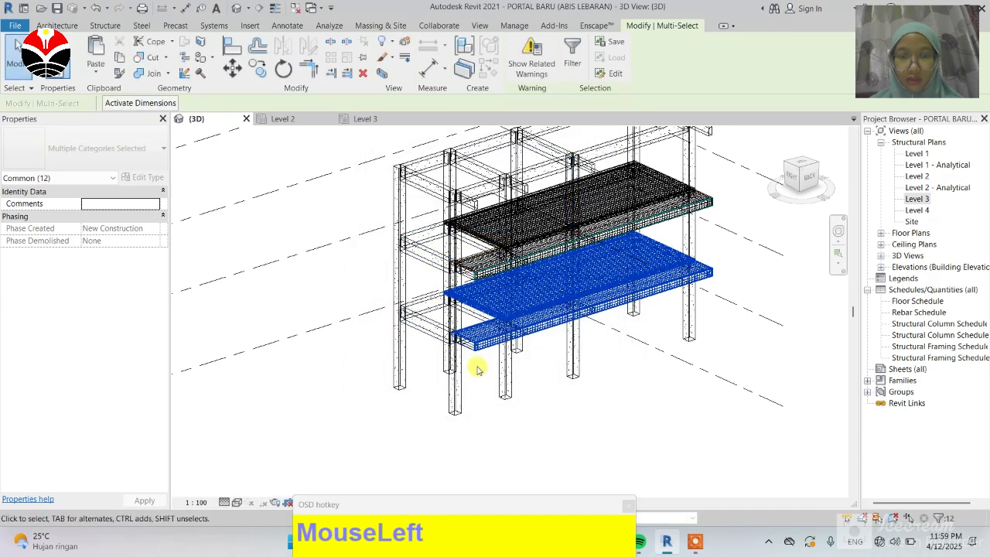
{"action": "scroll", "coordinate": [103, 271], "scroll_direction": "down", "scroll_amount": 1}
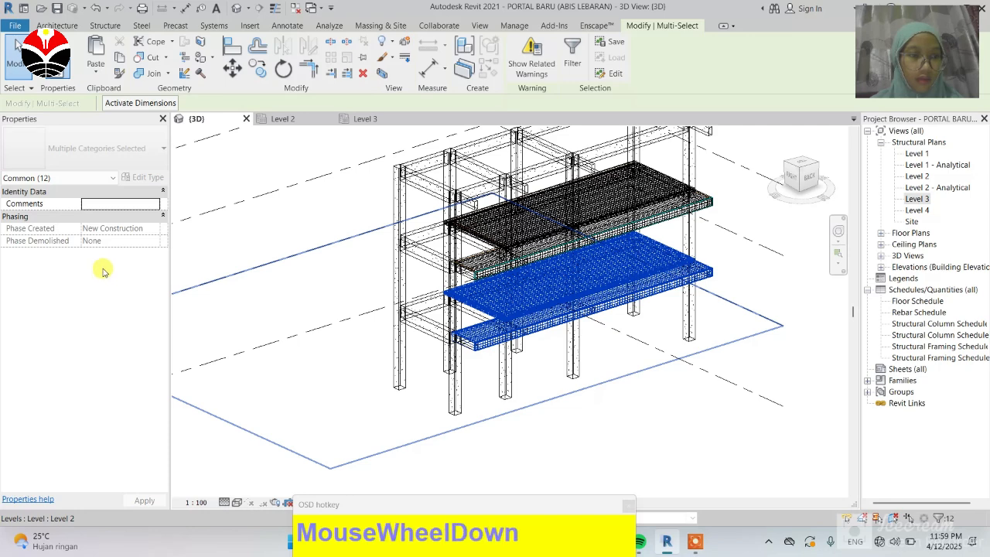
{"action": "left_click", "coordinate": [99, 203]}
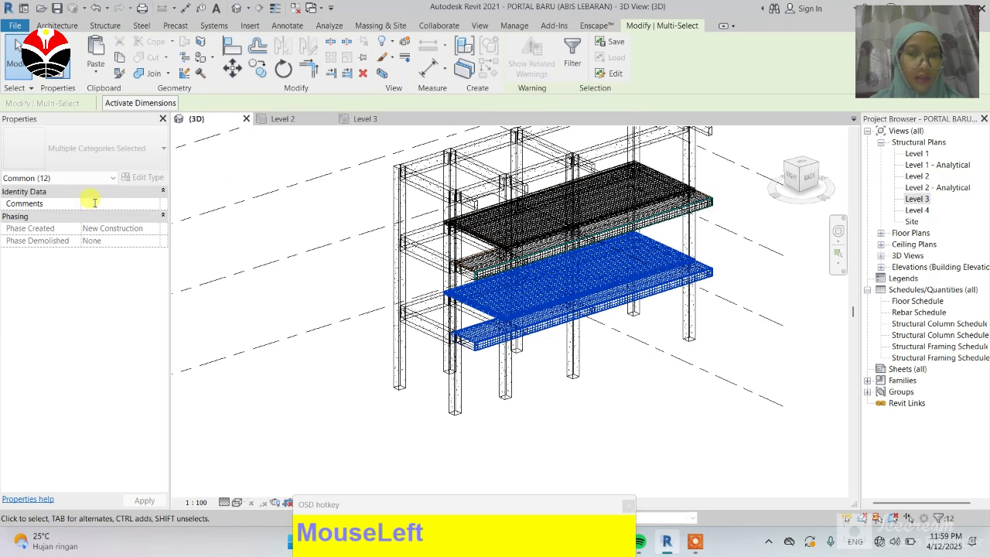
{"action": "type", "text": "lt"}
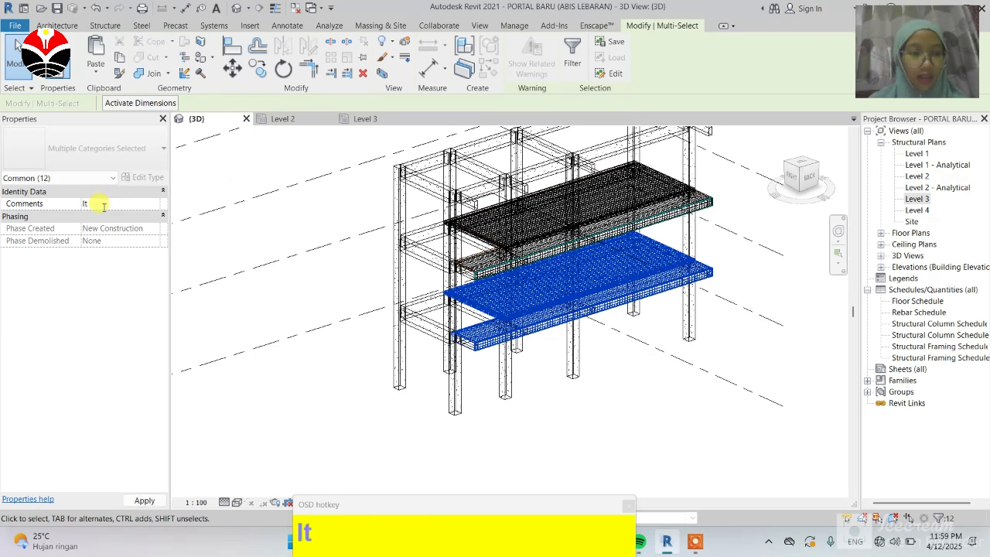
{"action": "type", "text": " 1"}
{"action": "key", "text": "Return"}
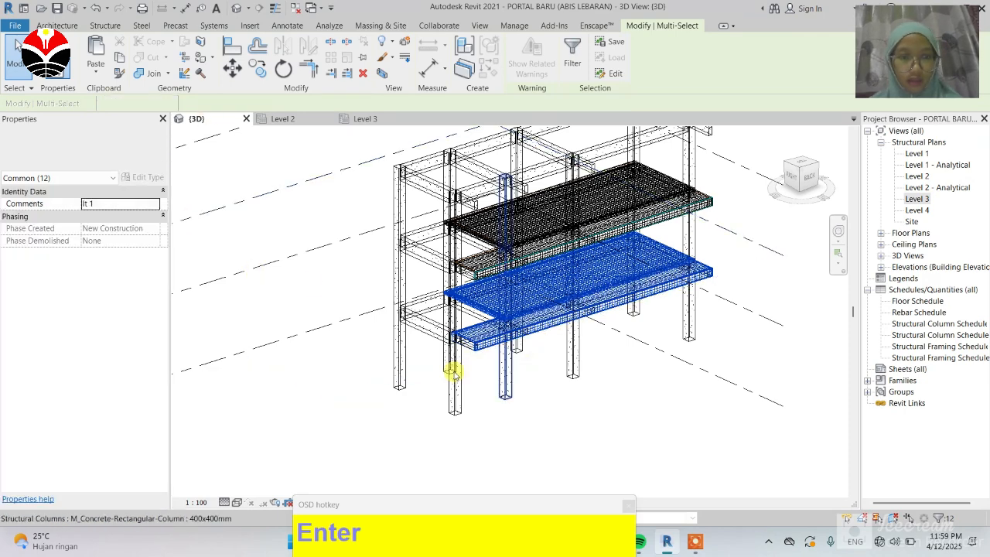
Step: Inspect the reinforcement of both slabs up close in the 3D view
{"action": "left_click_drag", "start_coordinate": [600, 337], "coordinate": [606, 350]}
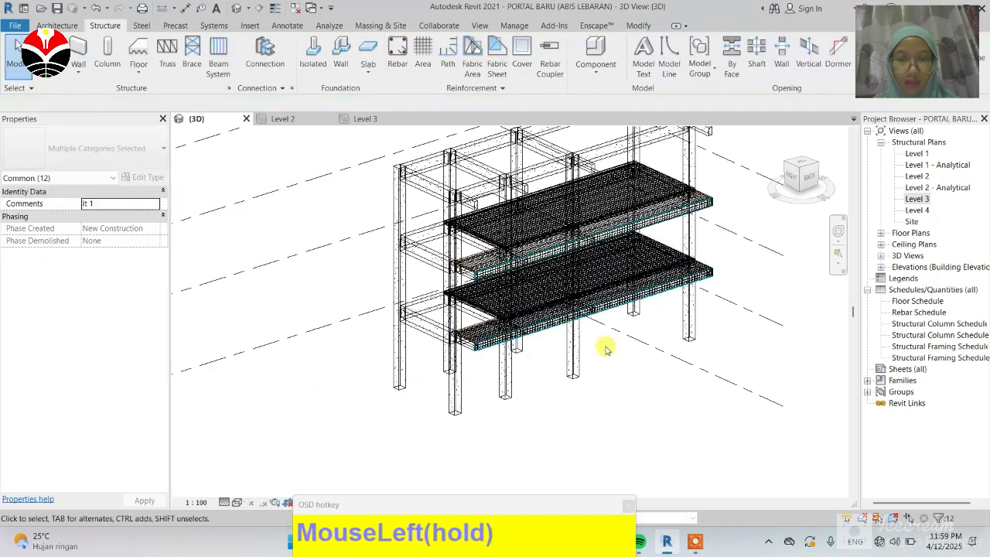
{"action": "left_click", "coordinate": [517, 330]}
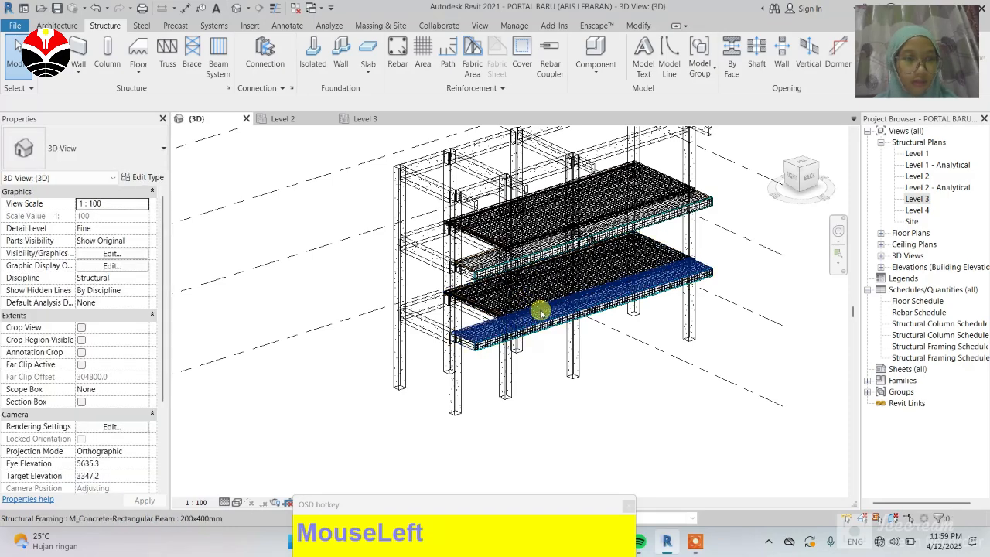
{"action": "scroll", "coordinate": [514, 414], "scroll_direction": "down", "scroll_amount": 2}
{"action": "scroll", "coordinate": [464, 341], "scroll_direction": "up", "scroll_amount": 2}
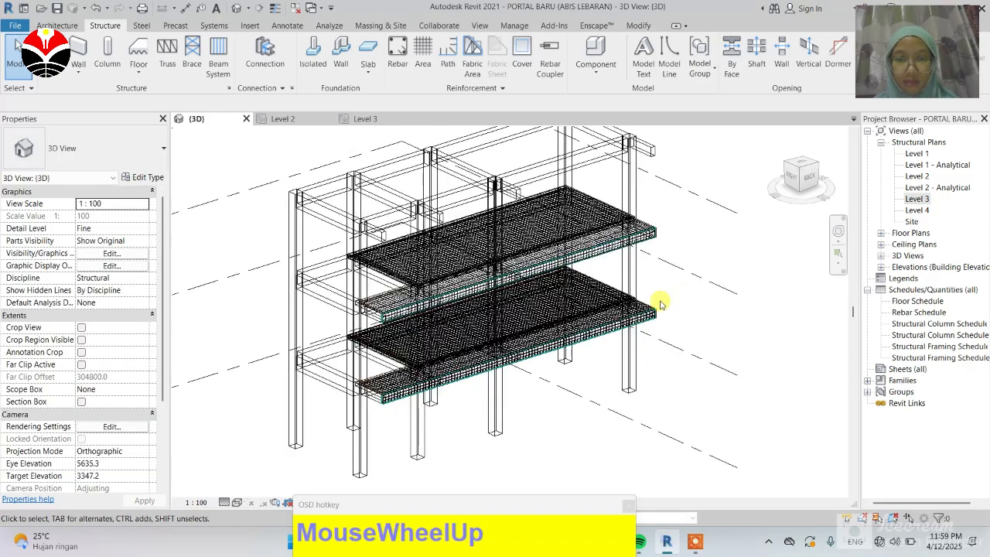
{"action": "scroll", "coordinate": [449, 170], "scroll_direction": "up", "scroll_amount": 3}
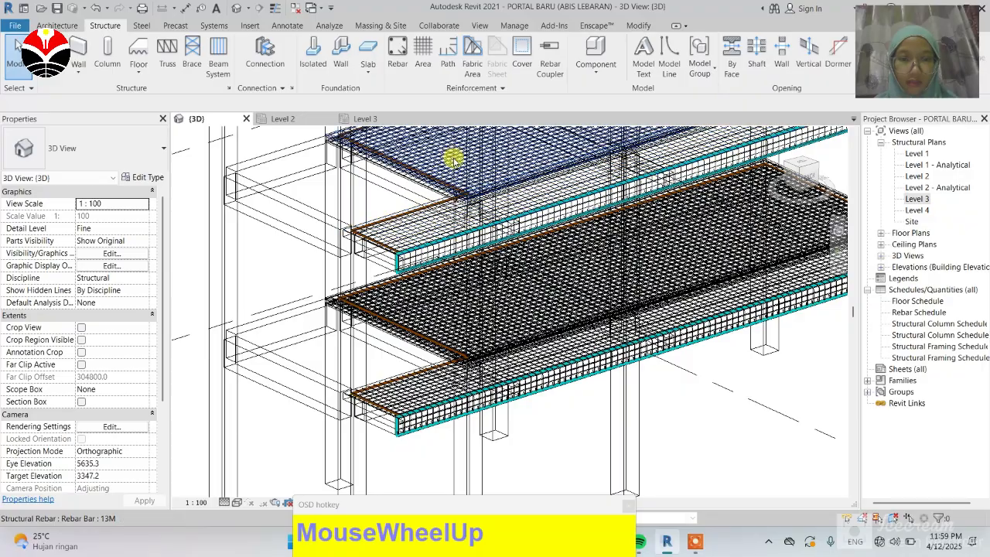
{"action": "scroll", "coordinate": [472, 193], "scroll_direction": "up", "scroll_amount": 2}
{"action": "middle_click_drag", "start_coordinate": [494, 380], "coordinate": [471, 232]}
{"action": "scroll", "coordinate": [471, 229], "scroll_direction": "down", "scroll_amount": 2}
{"action": "scroll", "coordinate": [475, 233], "scroll_direction": "down", "scroll_amount": 1}
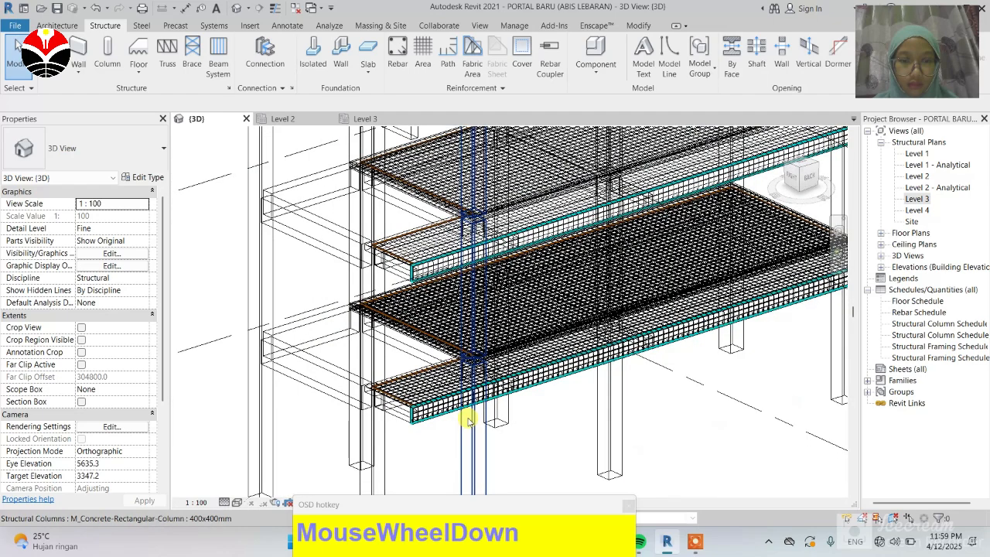
{"action": "scroll", "coordinate": [468, 422], "scroll_direction": "up", "scroll_amount": 5}
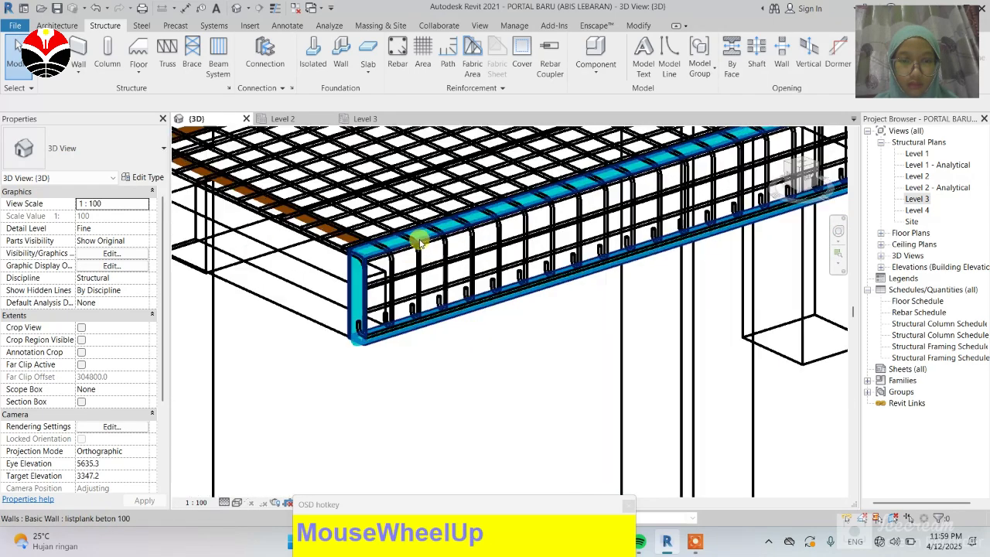
{"action": "scroll", "coordinate": [444, 374], "scroll_direction": "up", "scroll_amount": 1}
{"action": "scroll", "coordinate": [420, 442], "scroll_direction": "down", "scroll_amount": 4}
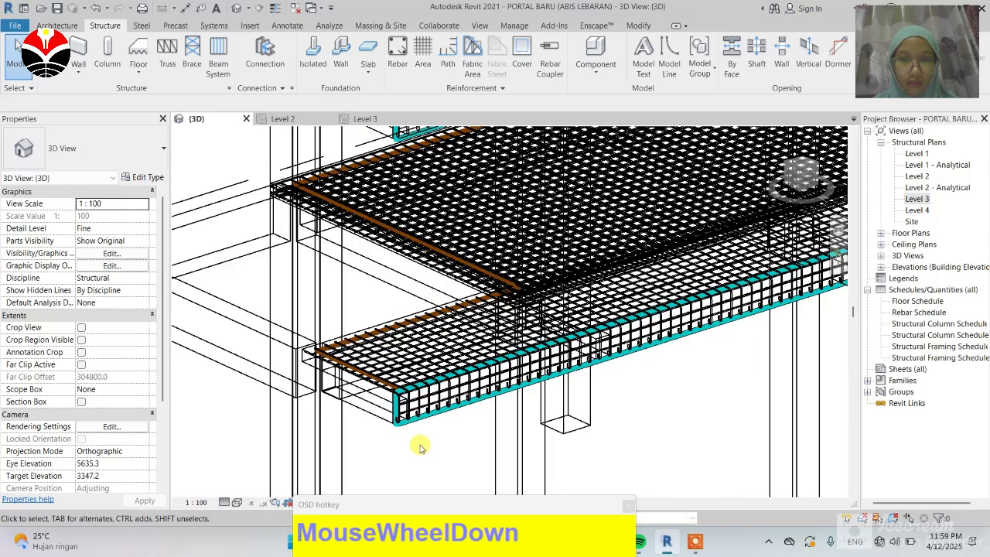
{"action": "scroll", "coordinate": [418, 417], "scroll_direction": "down", "scroll_amount": 4}
Step: Select the Level 3 slab's elements and filter the selection down to structural rebar only
{"action": "left_click", "coordinate": [569, 253]}
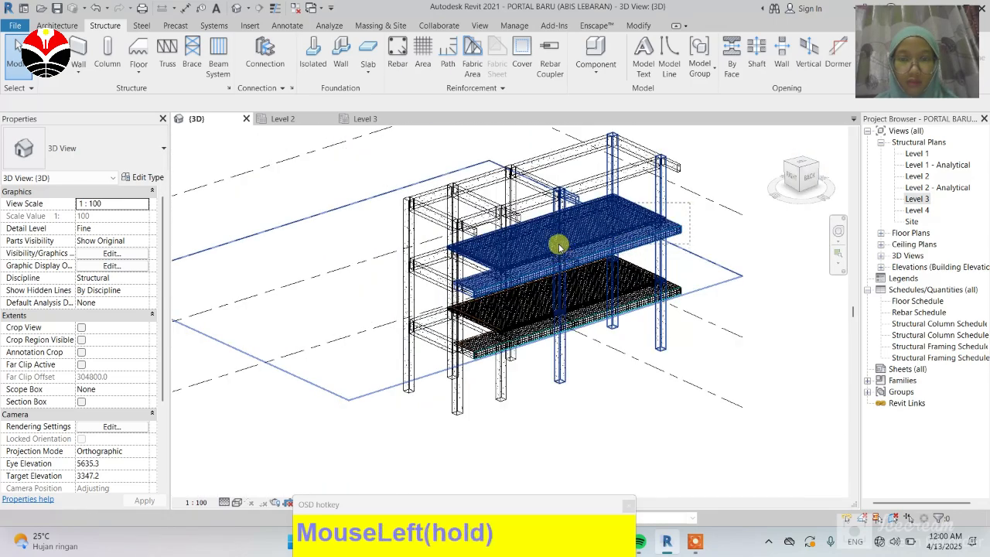
{"action": "left_click_drag", "start_coordinate": [555, 241], "coordinate": [570, 420]}
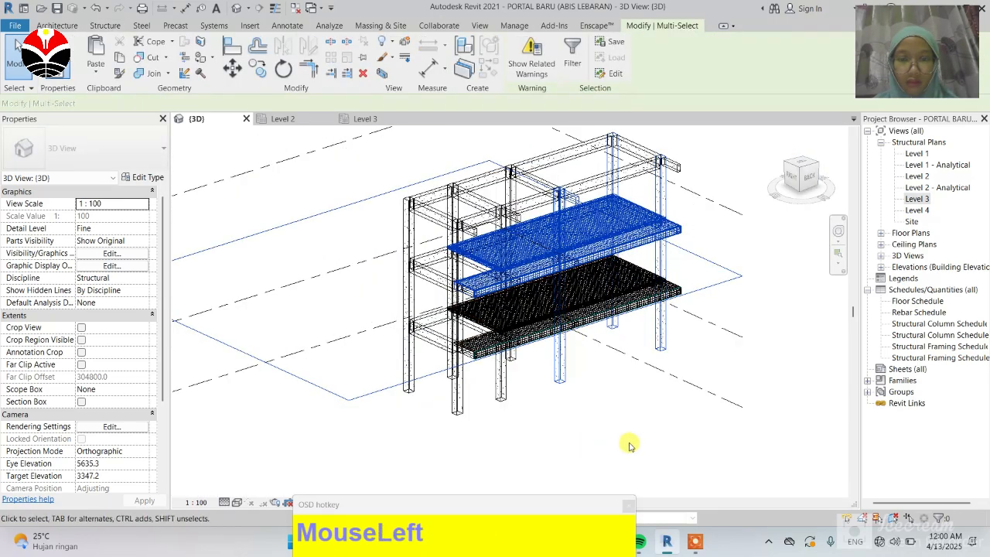
{"action": "left_click", "coordinate": [570, 62]}
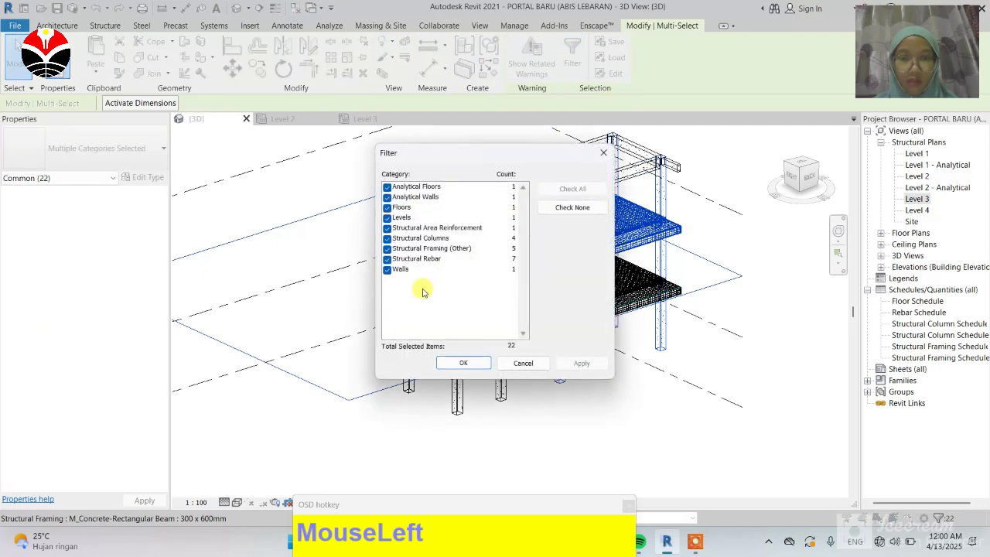
{"action": "left_click", "coordinate": [573, 208]}
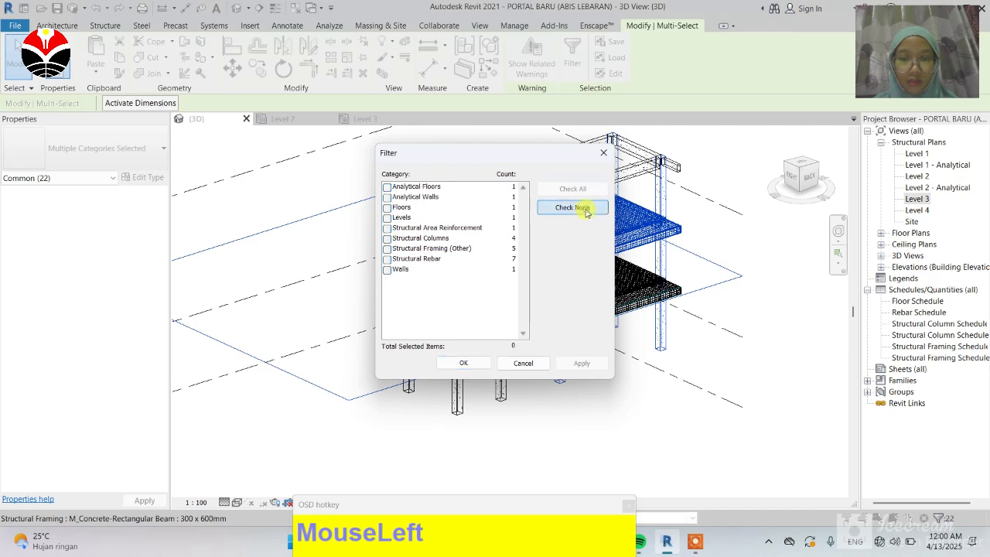
{"action": "left_click", "coordinate": [387, 260]}
{"action": "left_click", "coordinate": [477, 361]}
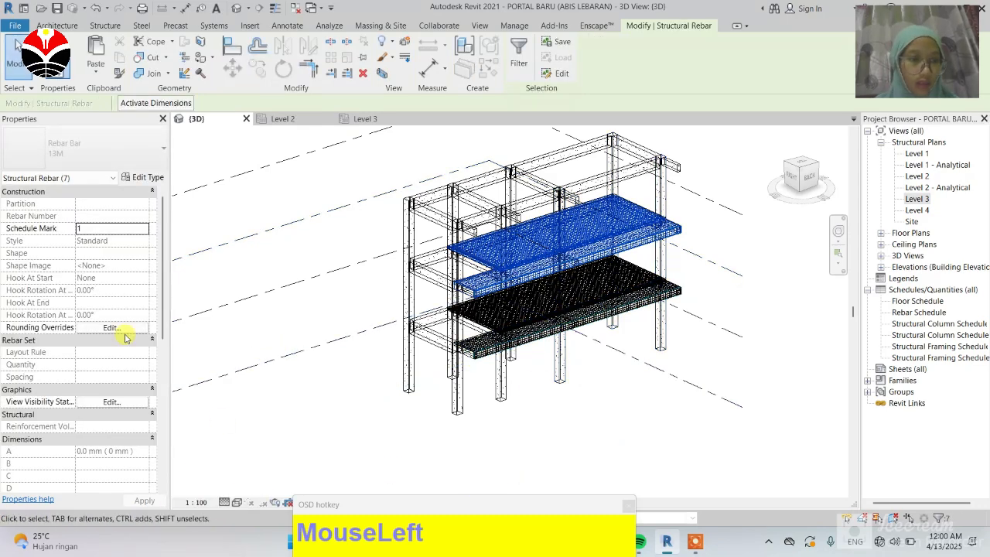
Step: Make the selected rebar display as solid in the {3D} view and set the view's detail level to Fine
{"action": "scroll", "coordinate": [111, 340], "scroll_direction": "down", "scroll_amount": 1}
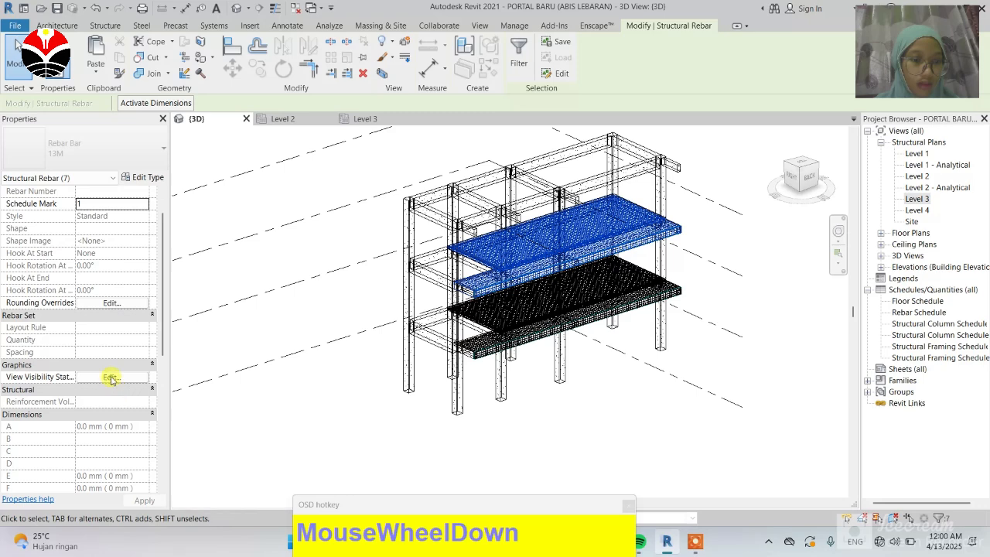
{"action": "left_click", "coordinate": [111, 378]}
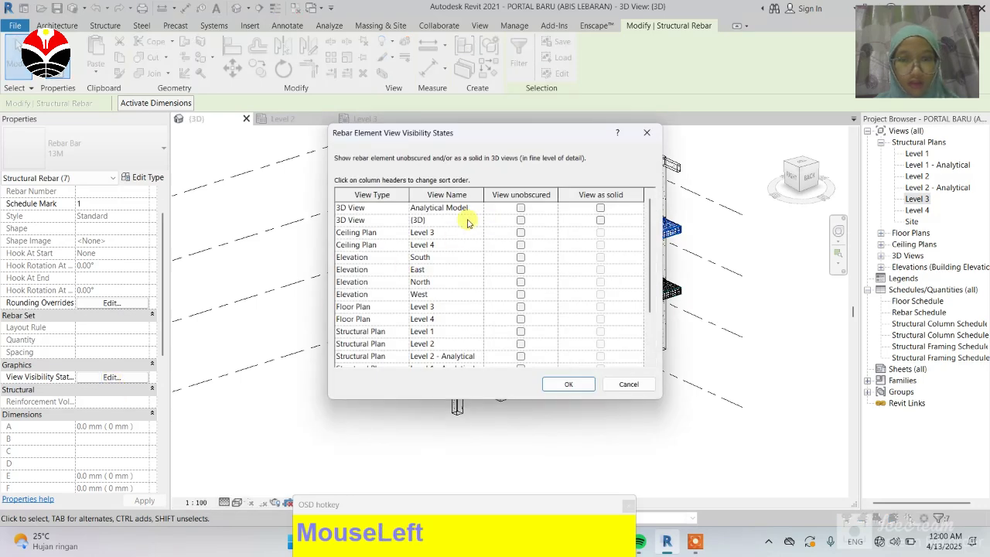
{"action": "left_click", "coordinate": [601, 221]}
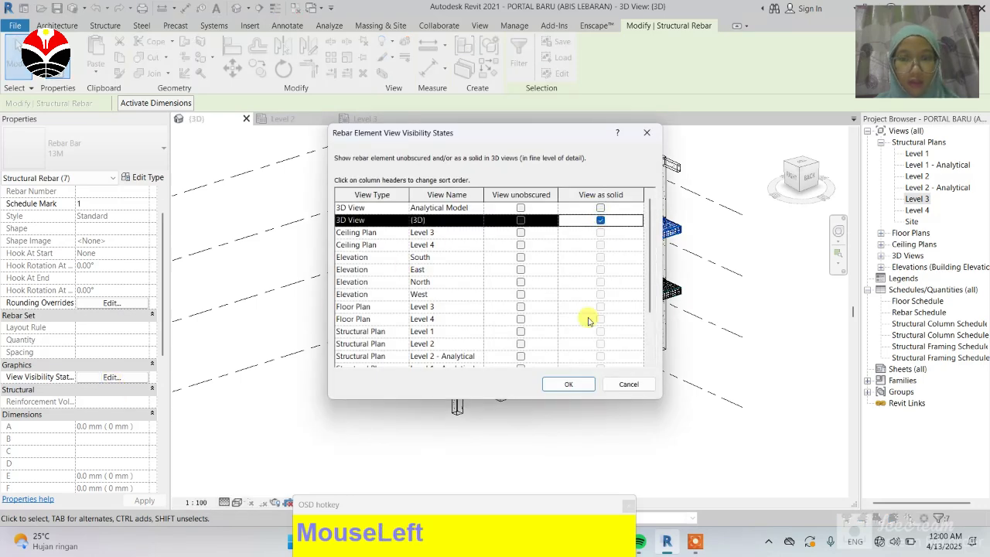
{"action": "left_click", "coordinate": [566, 385]}
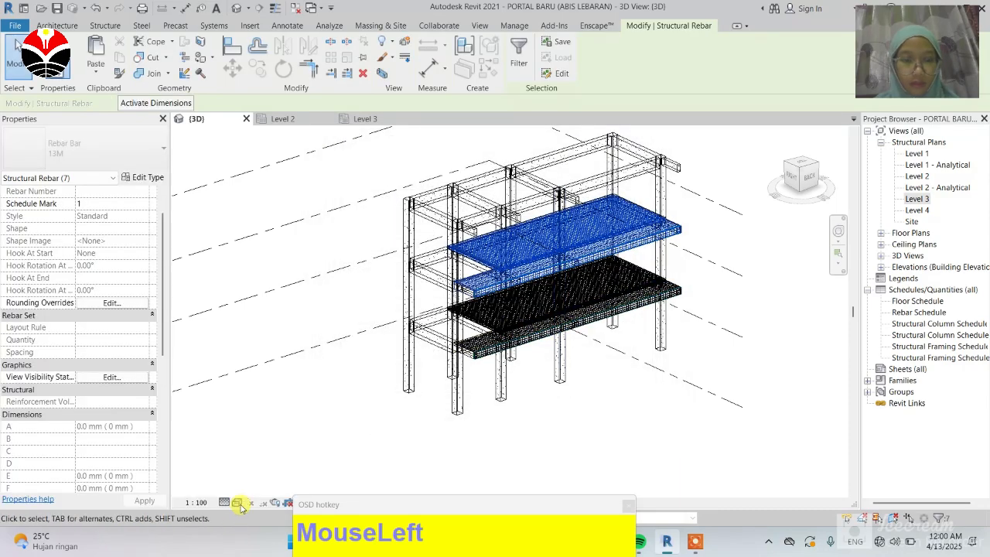
{"action": "left_click", "coordinate": [224, 503]}
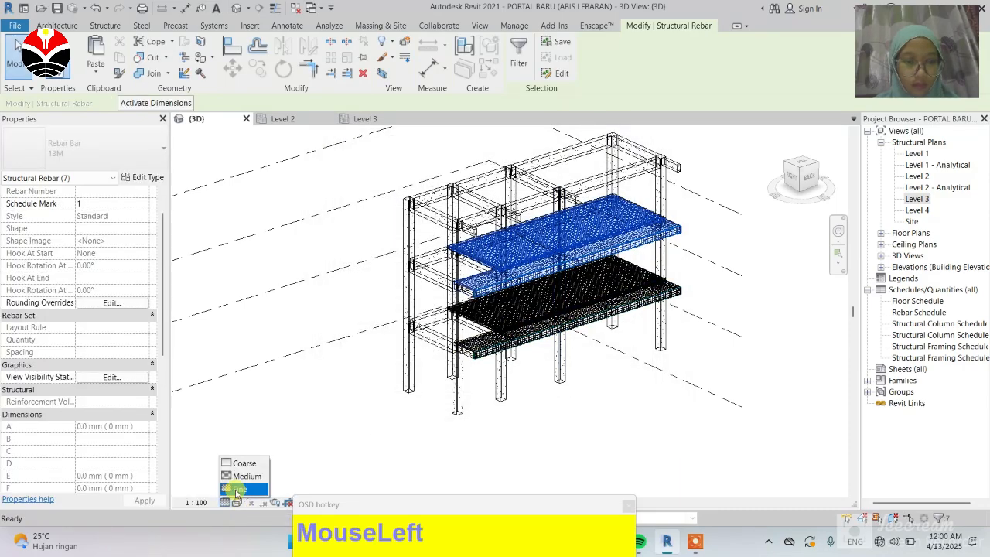
{"action": "left_click", "coordinate": [236, 489]}
Step: Inspect the solid rebar of the Level 3 slab up close in the 3D view
{"action": "scroll", "coordinate": [541, 278], "scroll_direction": "up", "scroll_amount": 6}
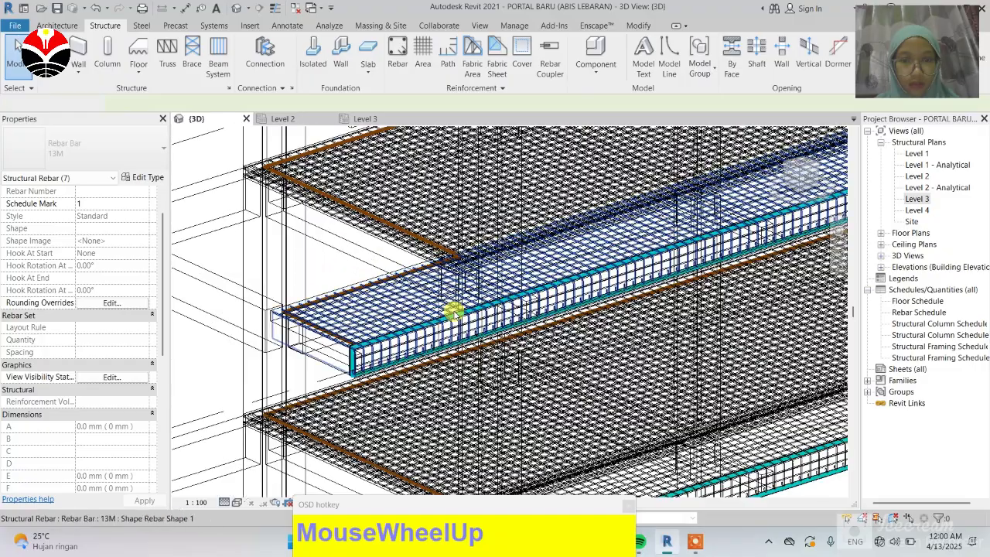
{"action": "scroll", "coordinate": [454, 312], "scroll_direction": "up", "scroll_amount": 4}
{"action": "scroll", "coordinate": [471, 243], "scroll_direction": "down", "scroll_amount": 3}
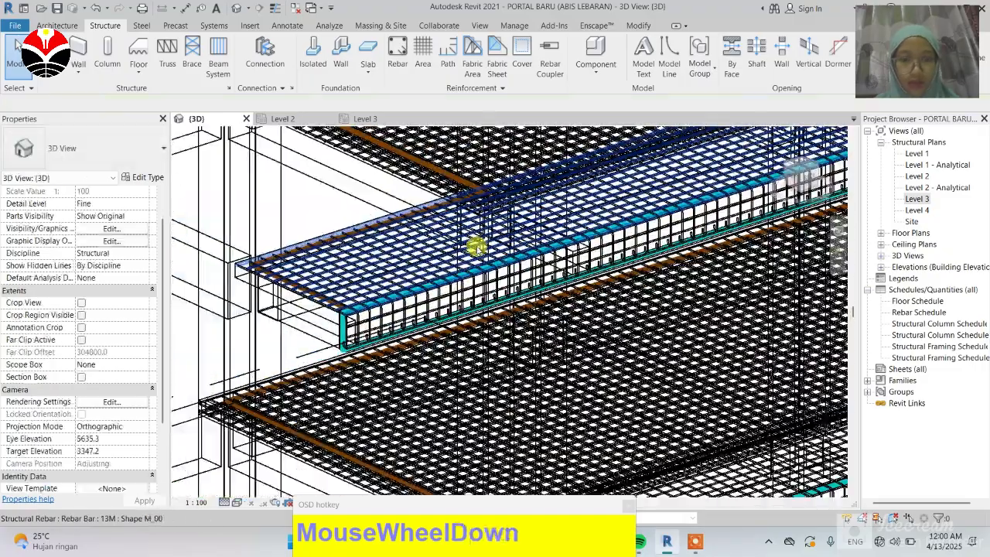
{"action": "scroll", "coordinate": [476, 246], "scroll_direction": "down", "scroll_amount": 5}
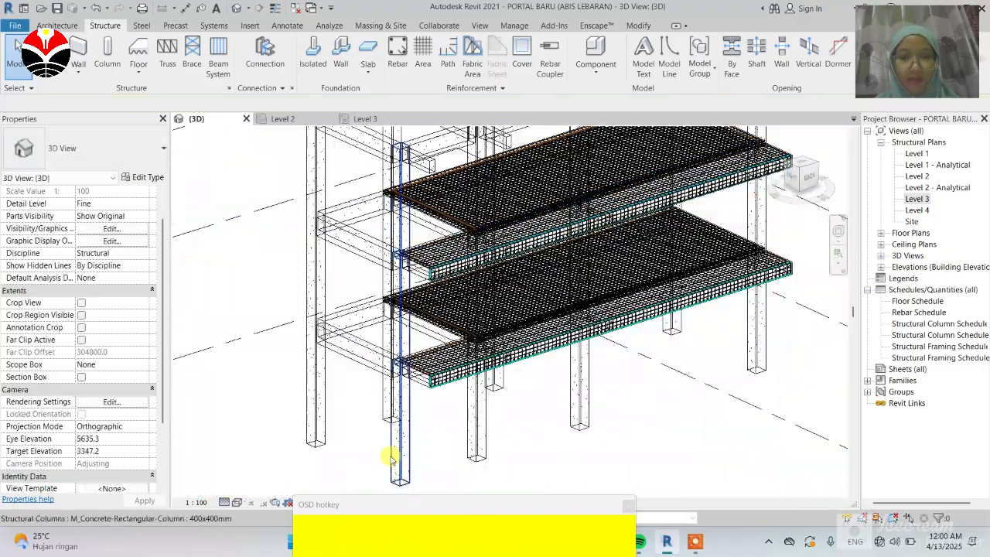
{"action": "scroll", "coordinate": [345, 459], "scroll_direction": "down", "scroll_amount": 1}
{"action": "left_click", "coordinate": [348, 459]}
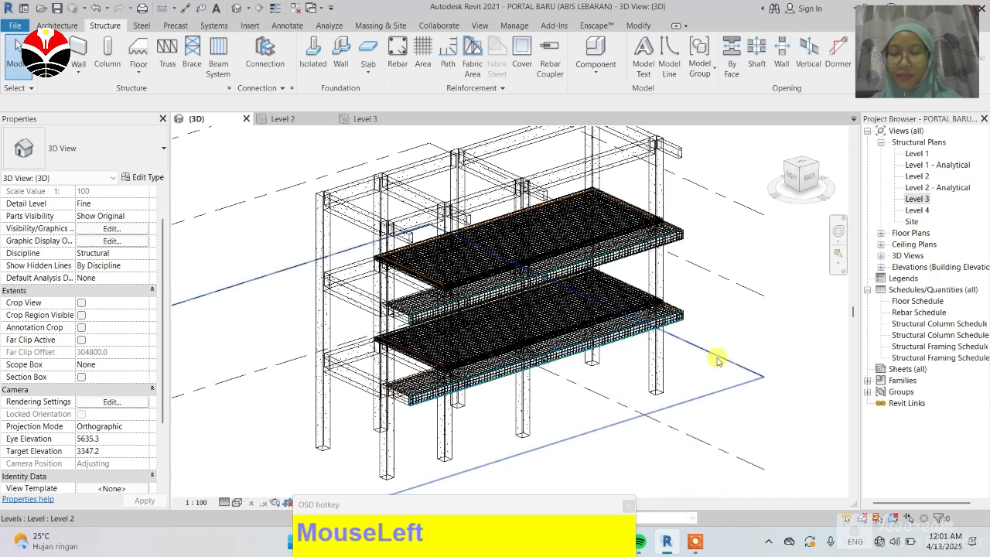